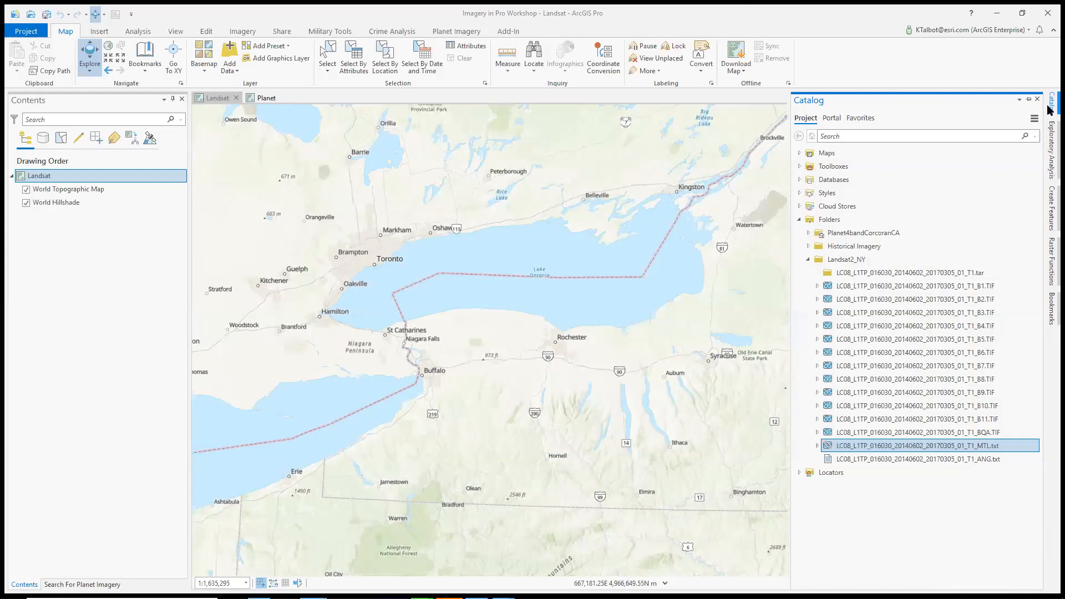
Examine the Landsat2_NY folder's files and look inside the B3 raster for its bands
{"action": "mouse_move", "coordinate": [863, 290]}
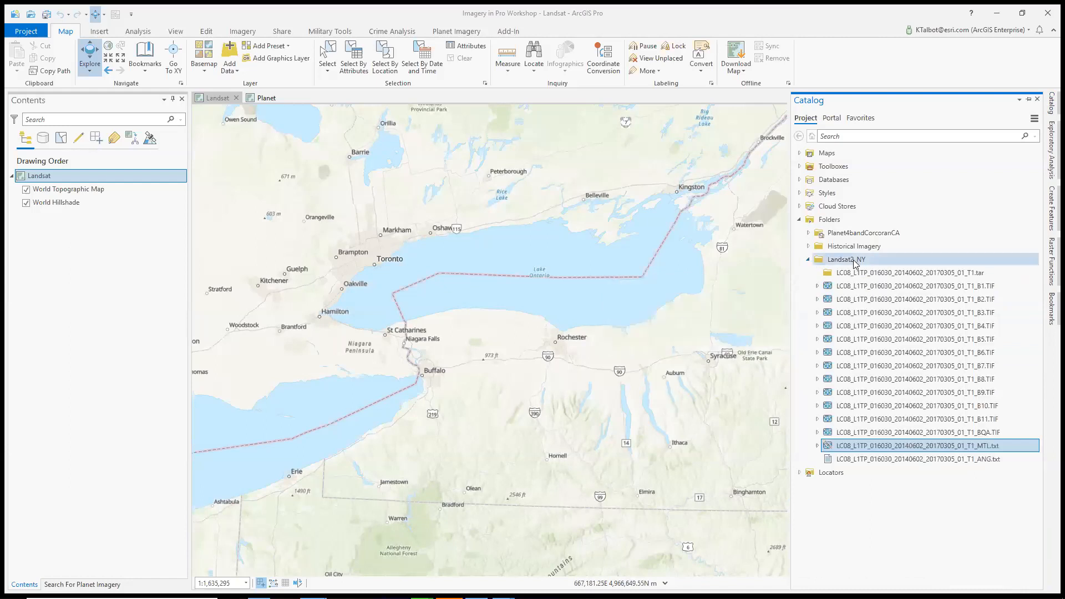
{"action": "mouse_move", "coordinate": [902, 302]}
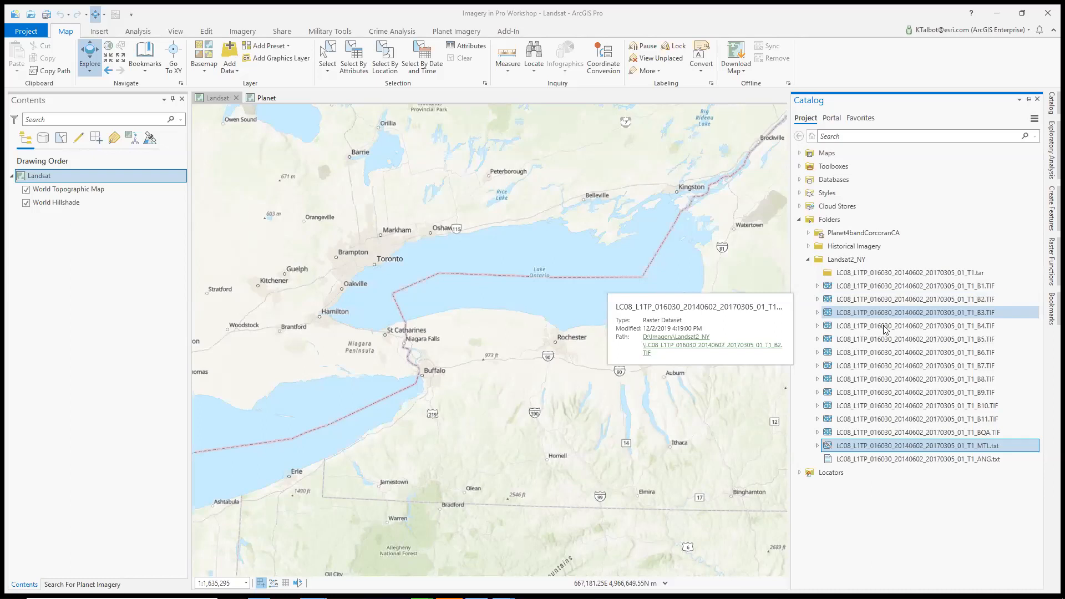
{"action": "mouse_move", "coordinate": [882, 354]}
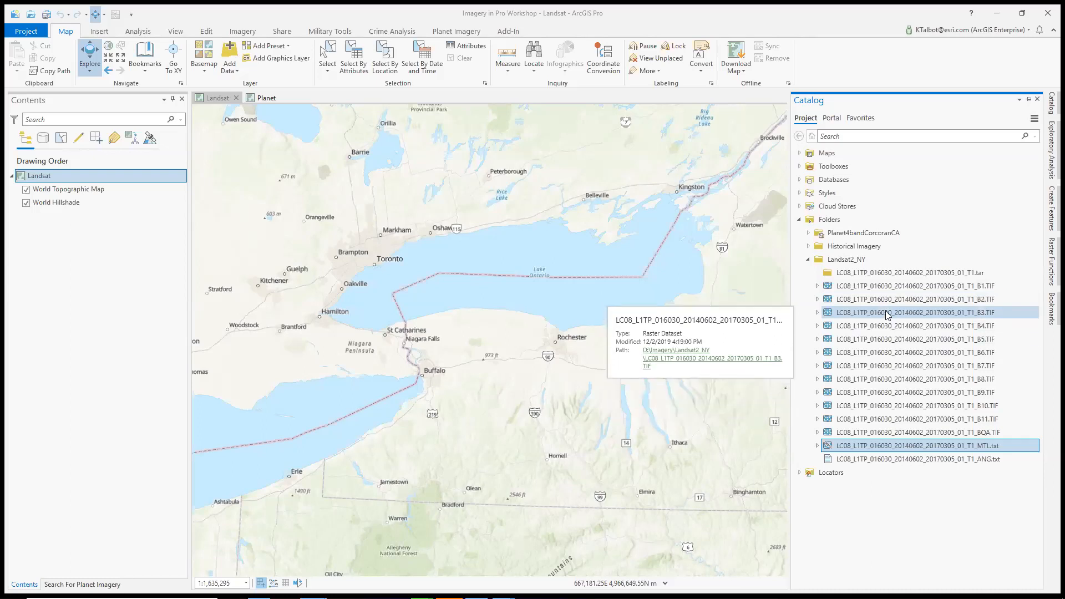
{"action": "left_click", "coordinate": [817, 313]}
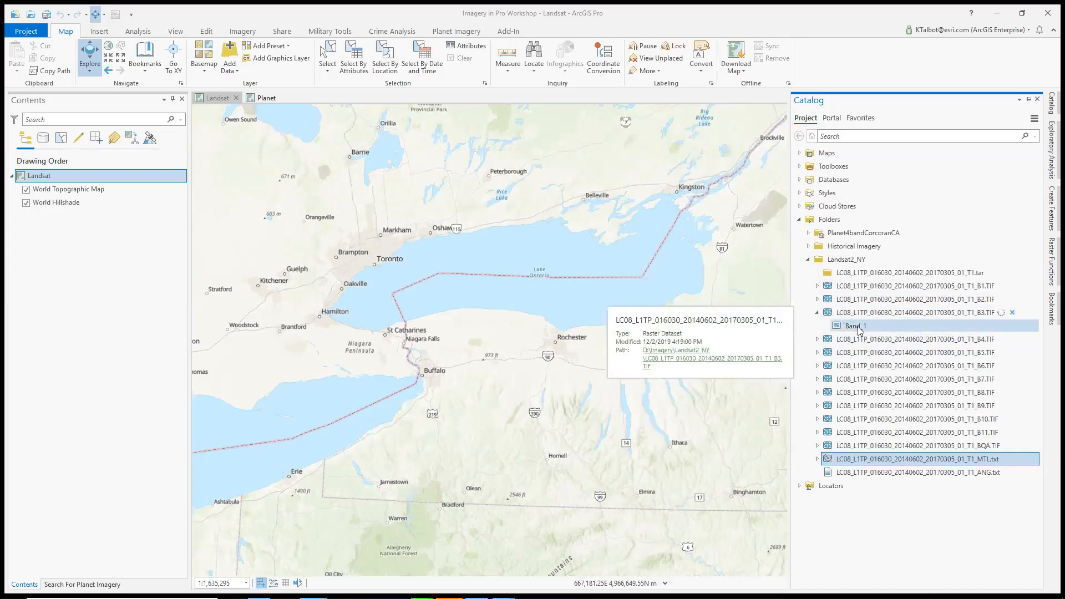
{"action": "left_click", "coordinate": [818, 314]}
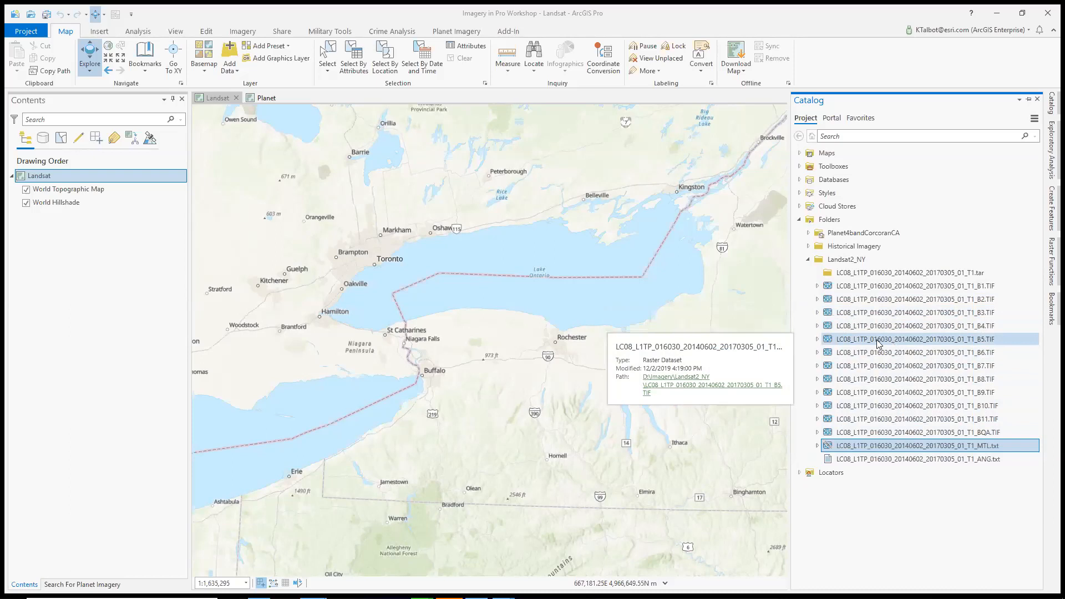
Add the B5 band raster to the Landsat map to inspect its image information, and remove the layer
{"action": "left_click_drag", "start_coordinate": [878, 344], "coordinate": [576, 305]}
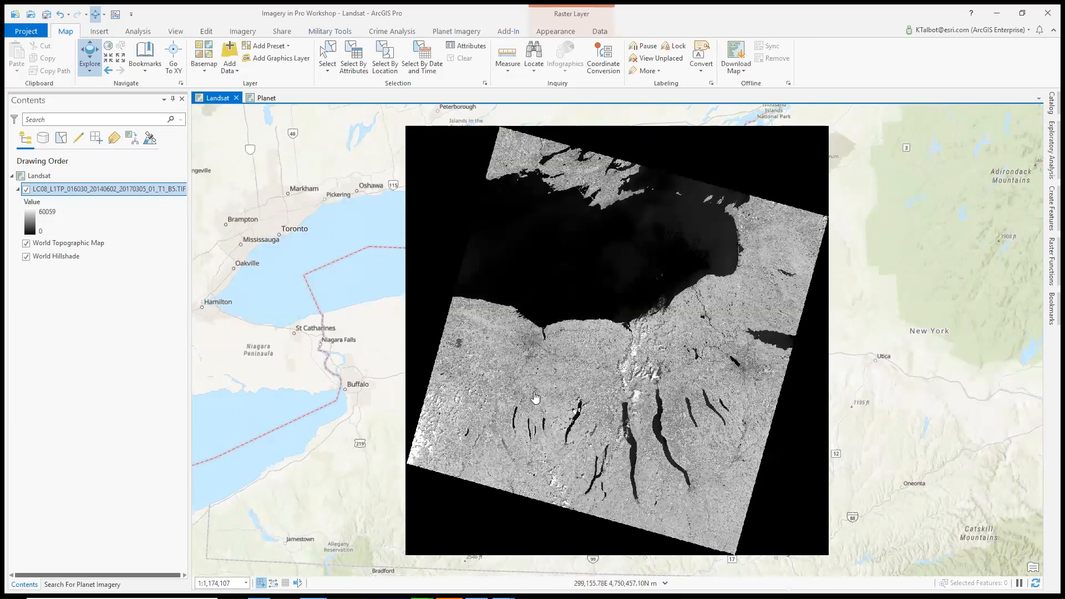
{"action": "left_click", "coordinate": [248, 32]}
{"action": "left_click", "coordinate": [534, 57]}
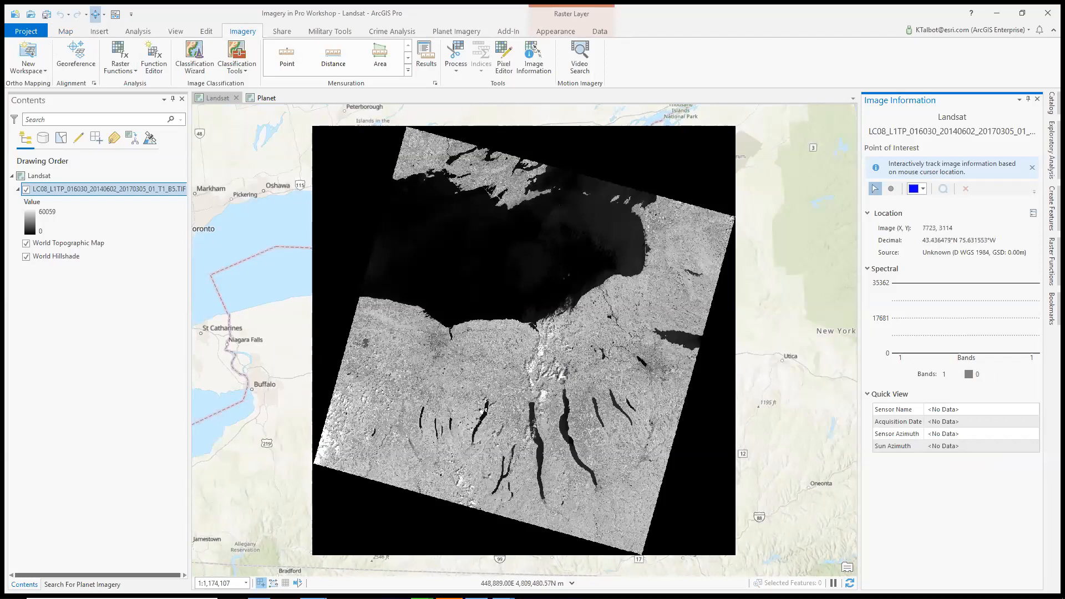
{"action": "left_click", "coordinate": [1038, 100]}
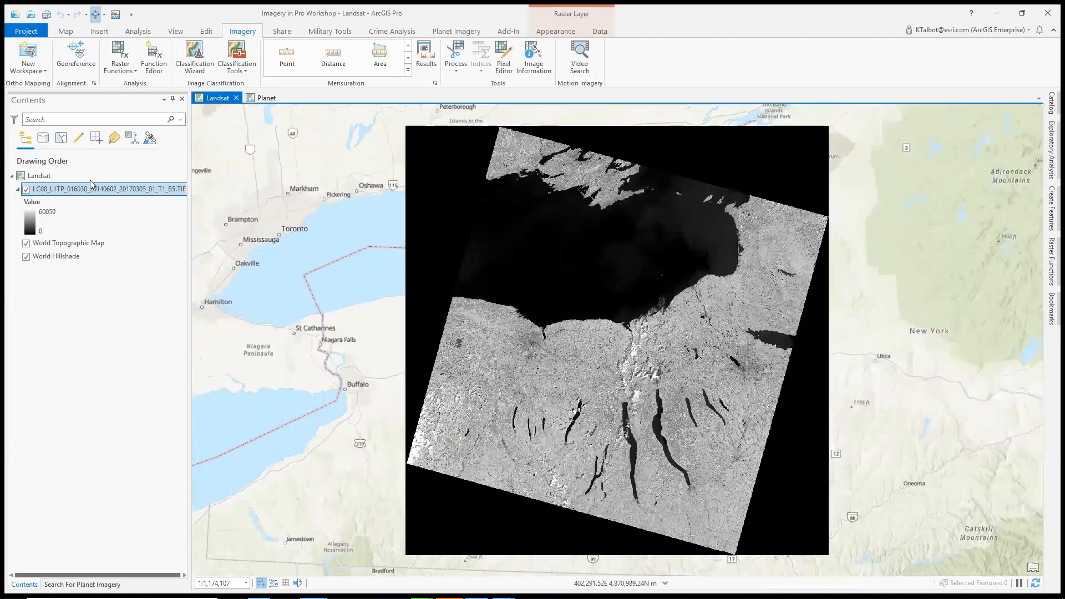
{"action": "right_click", "coordinate": [97, 194]}
{"action": "left_click", "coordinate": [123, 222]}
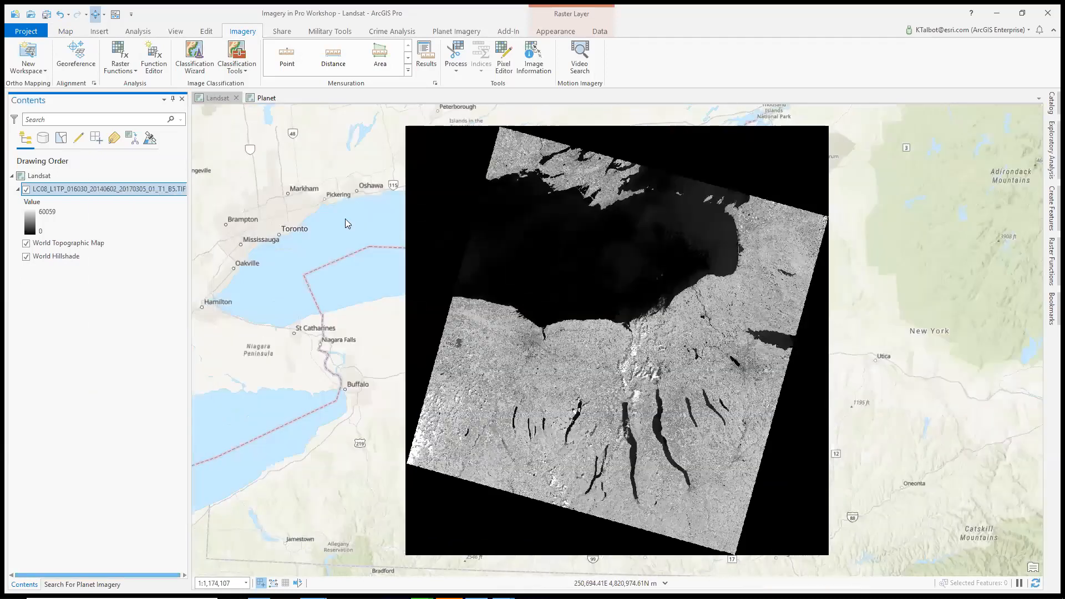
Add the LC08_L1TP_016030_20140602_20170305_01_T1_MTL.txt raster product from the Landsat2_NY folder to the Landsat map
{"action": "left_click", "coordinate": [1051, 101]}
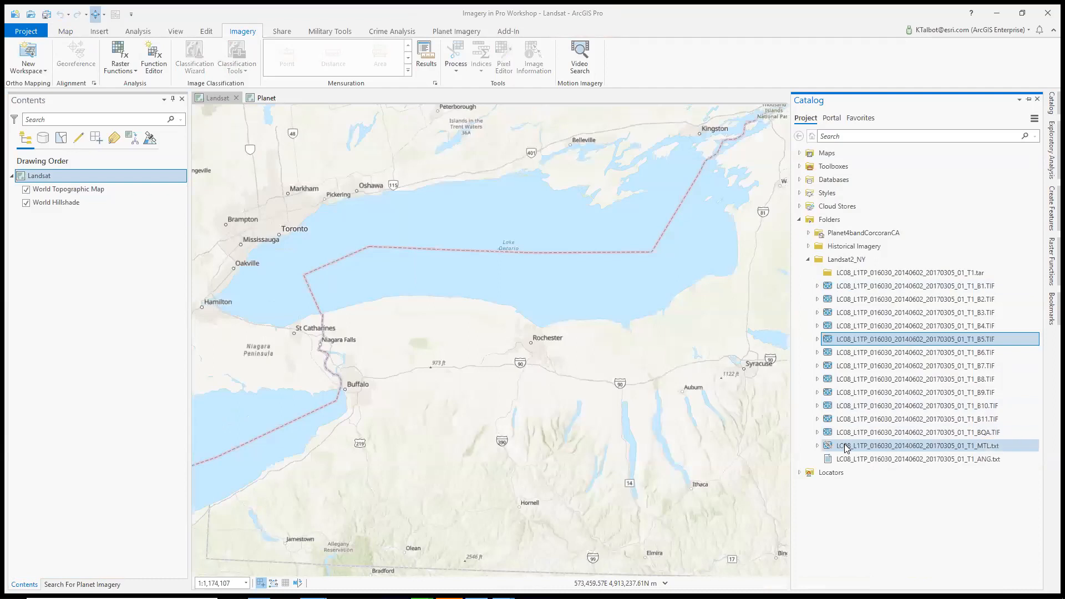
{"action": "mouse_move", "coordinate": [846, 448]}
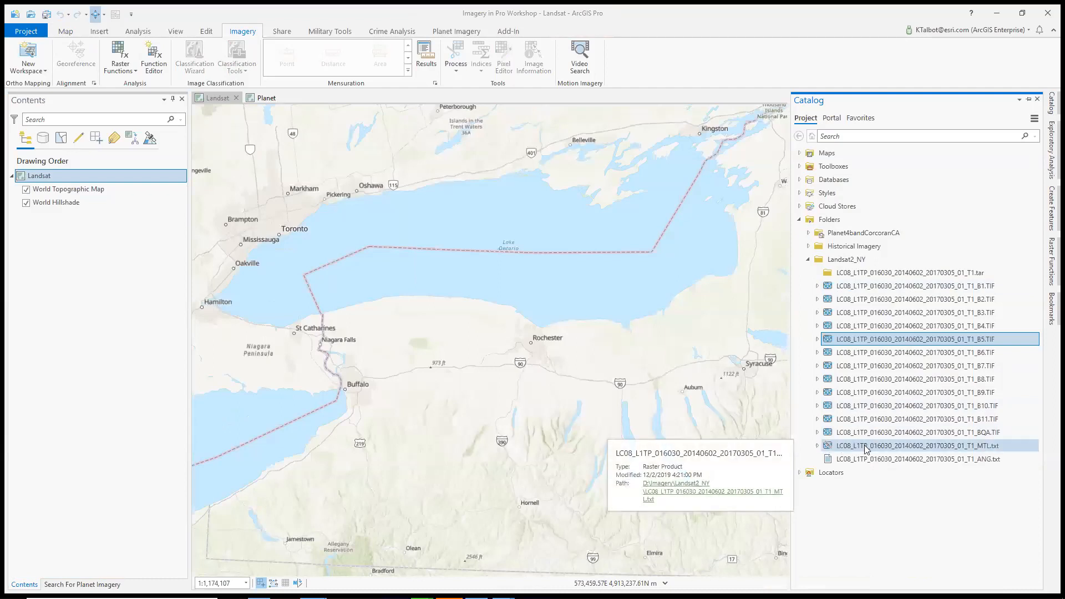
{"action": "left_click_drag", "start_coordinate": [865, 448], "coordinate": [538, 308]}
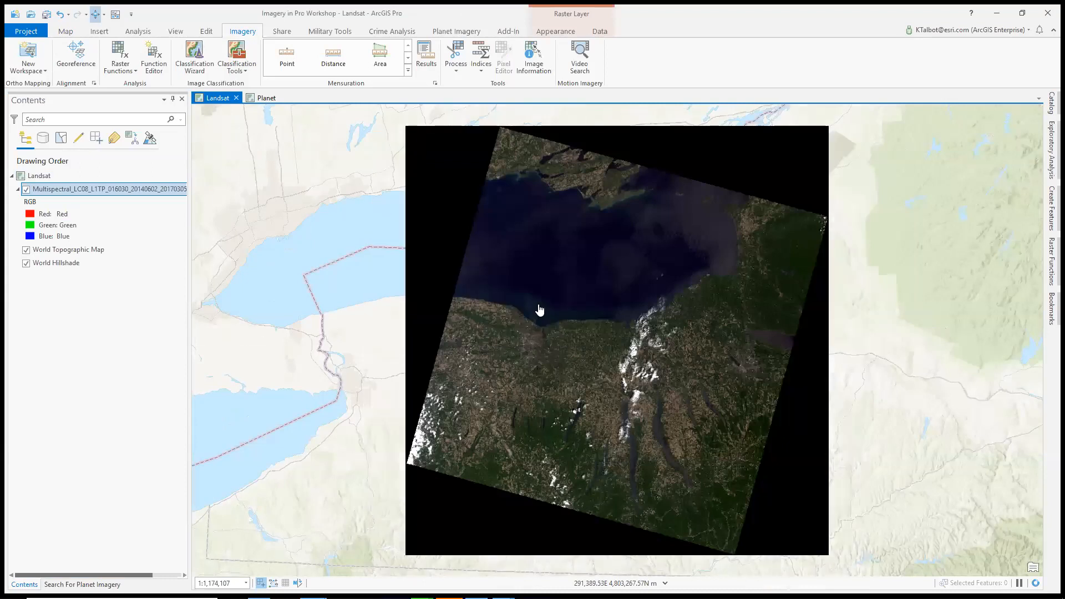
Enable the display background value mask in the multispectral layer's symbology, keeping the 0, 0, 0 background with no color
{"action": "right_click", "coordinate": [118, 190]}
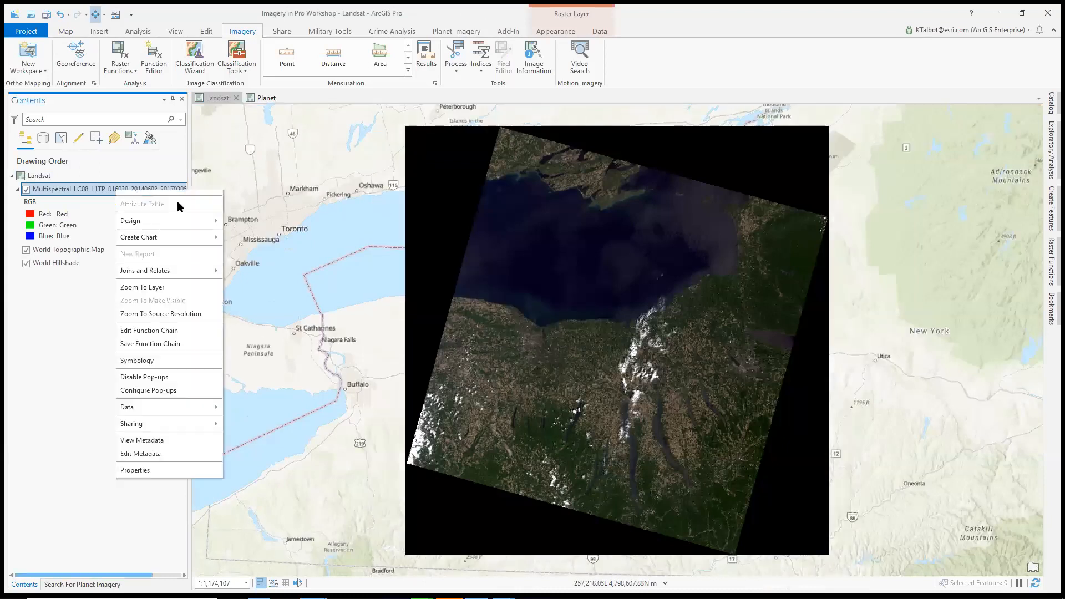
{"action": "left_click", "coordinate": [172, 397]}
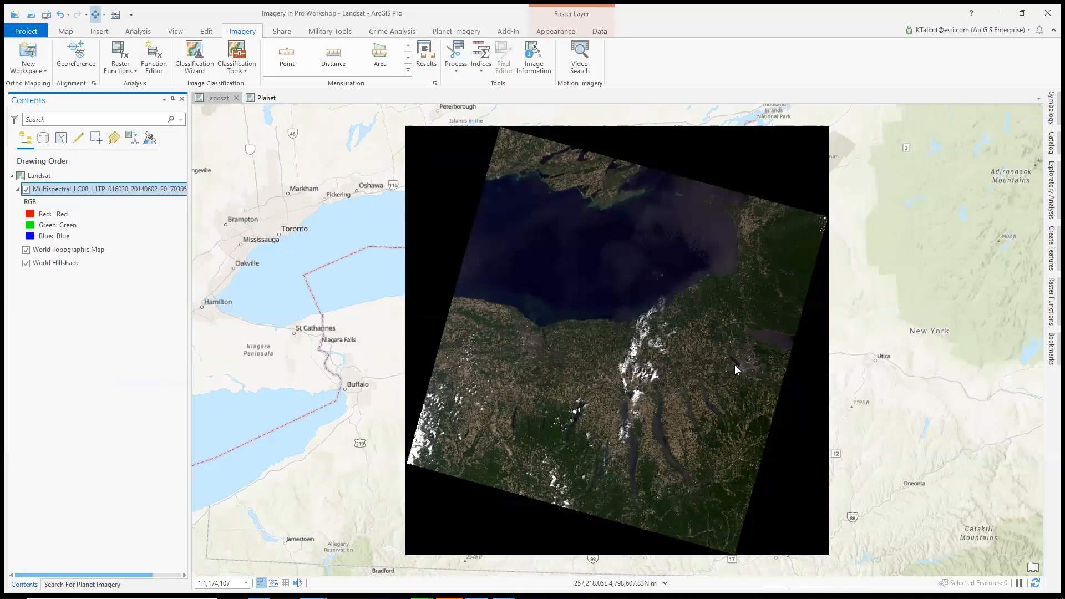
{"action": "left_click", "coordinate": [920, 309]}
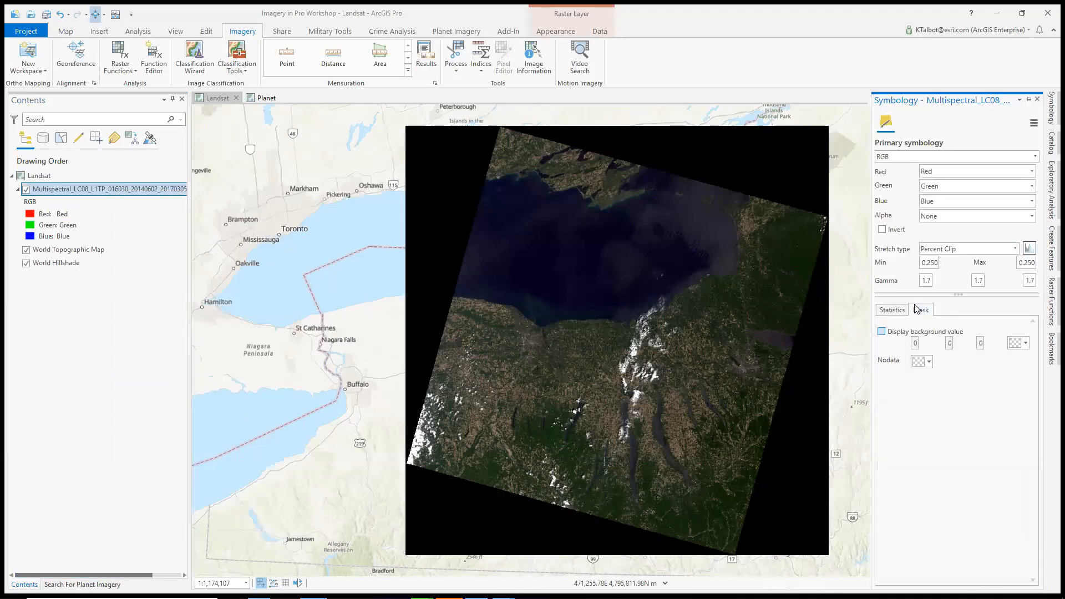
{"action": "left_click", "coordinate": [881, 331]}
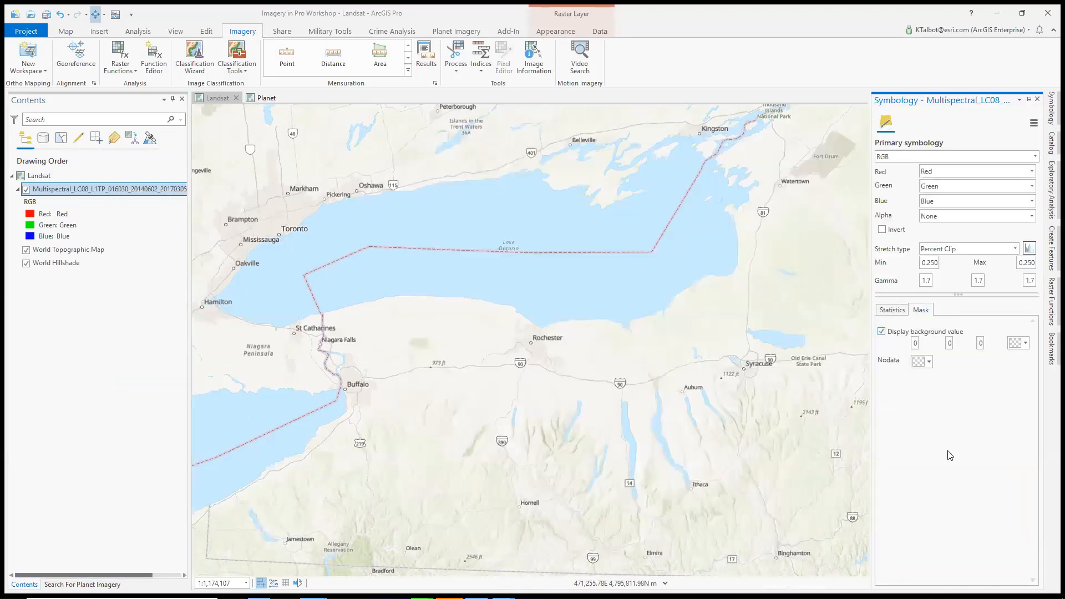
{"action": "left_click", "coordinate": [1038, 101]}
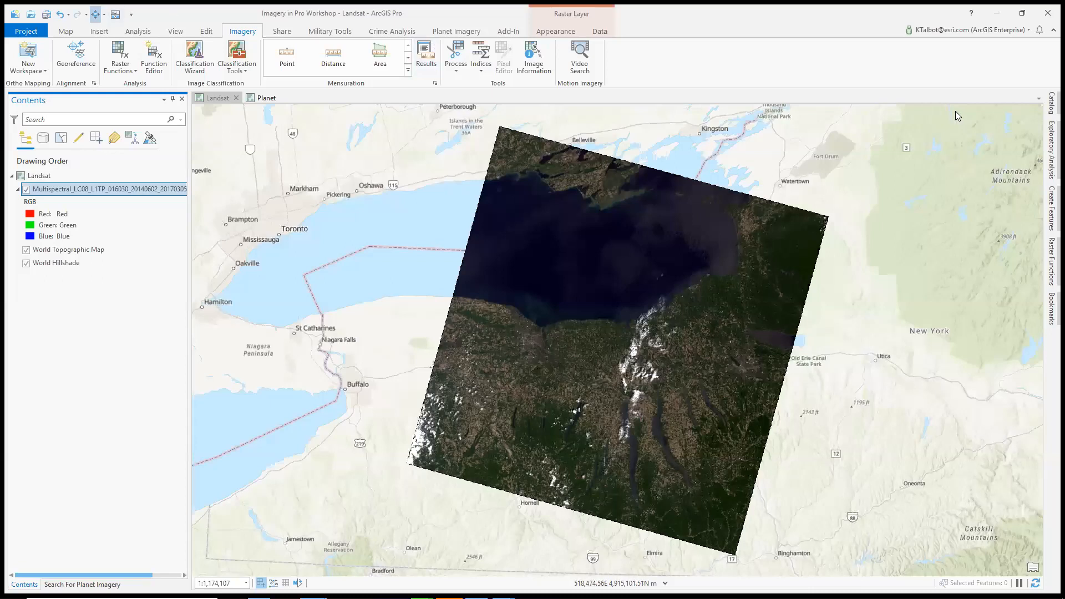
Inspect the multispectral layer's image information, including its spectral profile and sensor details
{"action": "left_click", "coordinate": [520, 63]}
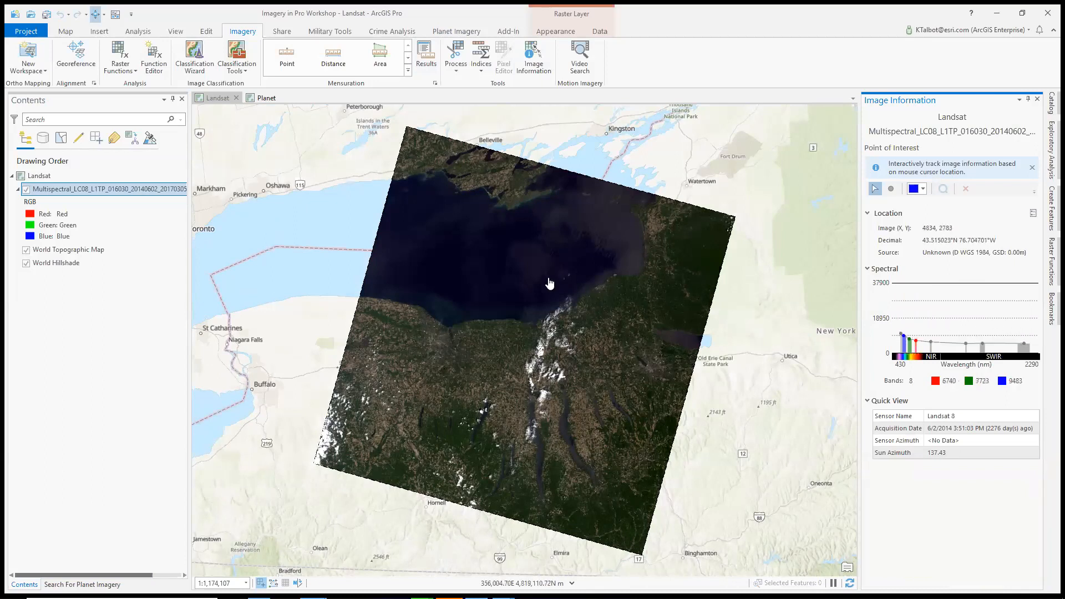
{"action": "left_click", "coordinate": [1037, 99]}
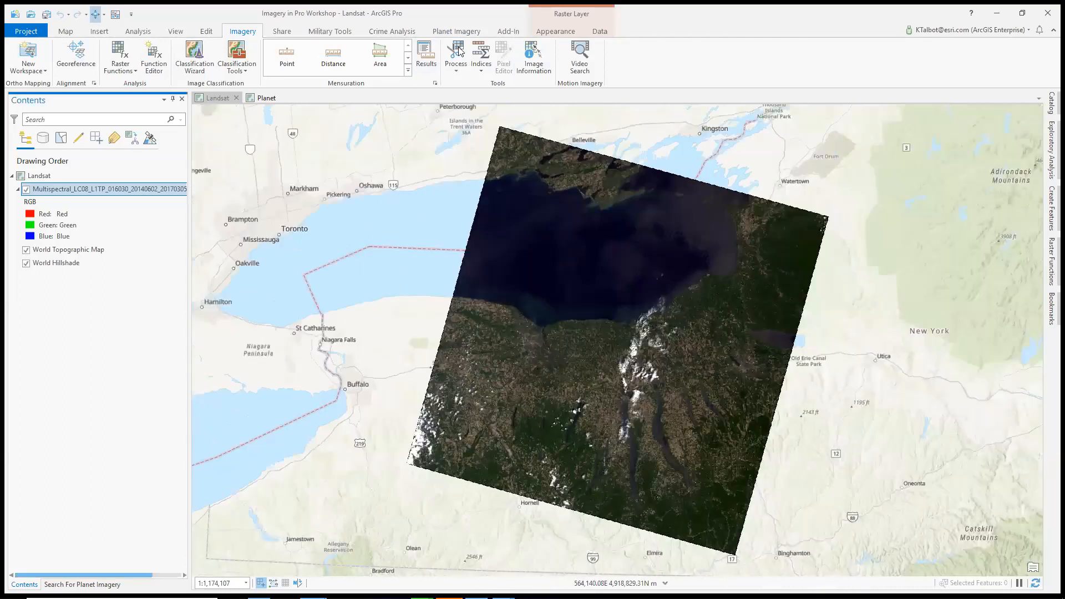
Switch the multispectral layer through the Color Infrared, Land/Water Interface, Landuse and finally Vegetation Analysis band combinations
{"action": "left_click", "coordinate": [558, 32]}
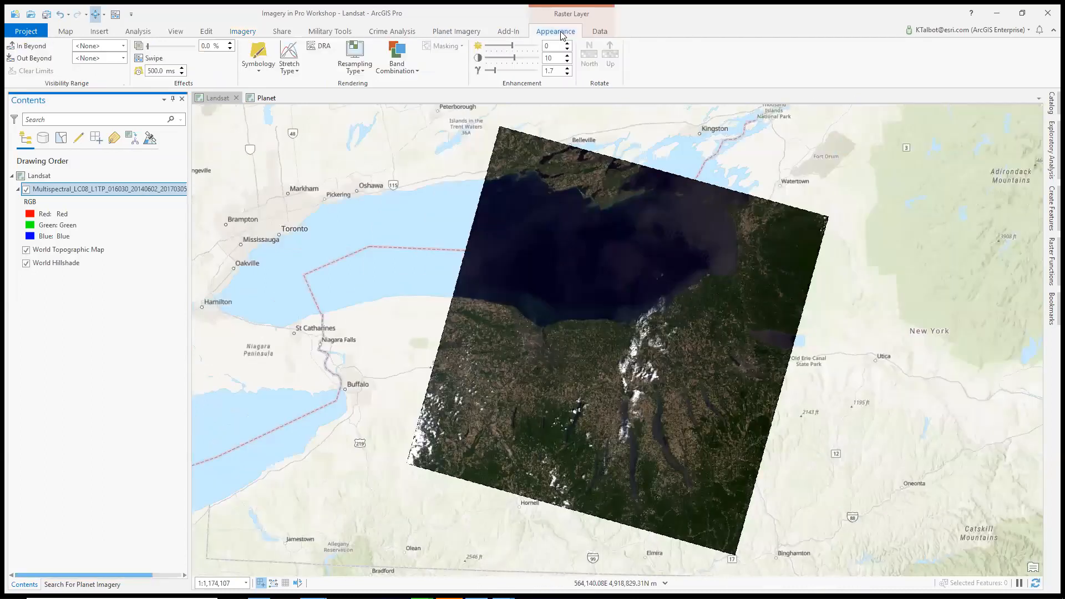
{"action": "left_click", "coordinate": [412, 72]}
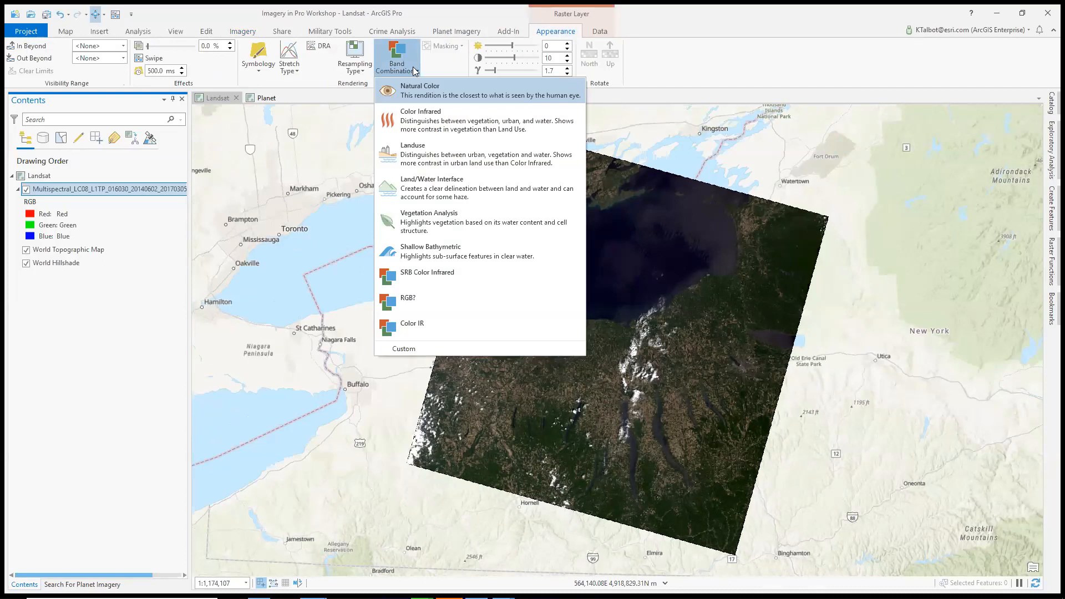
{"action": "left_click", "coordinate": [453, 126]}
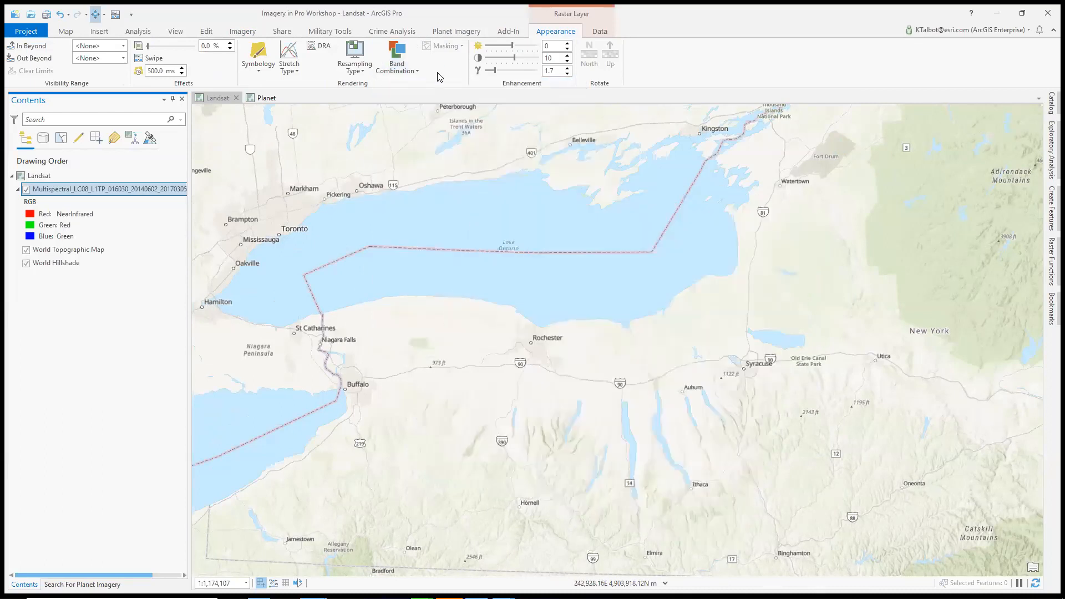
{"action": "left_click", "coordinate": [419, 70]}
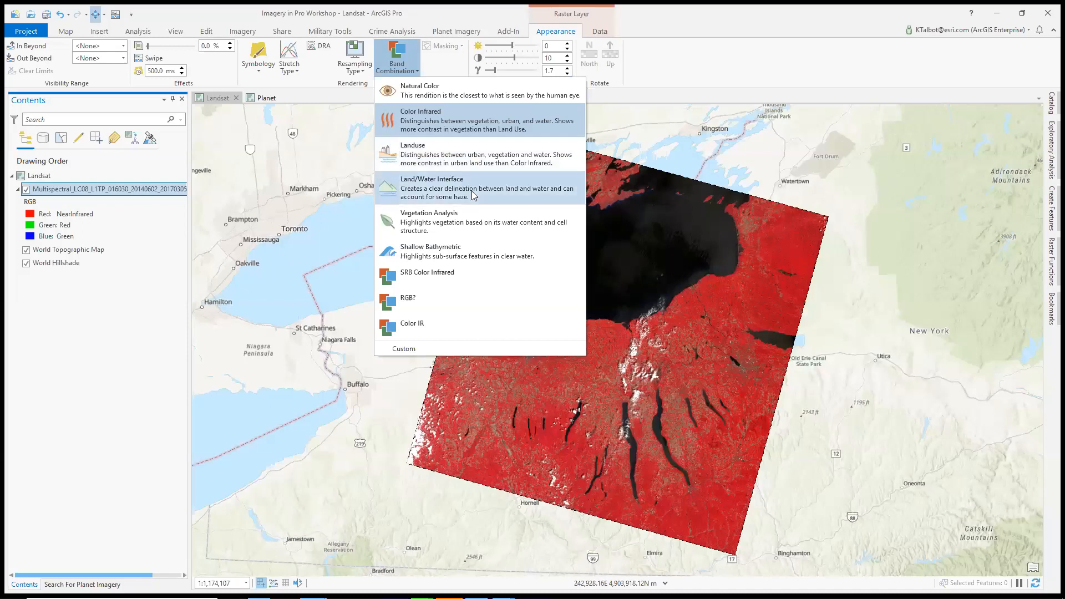
{"action": "left_click", "coordinate": [473, 189]}
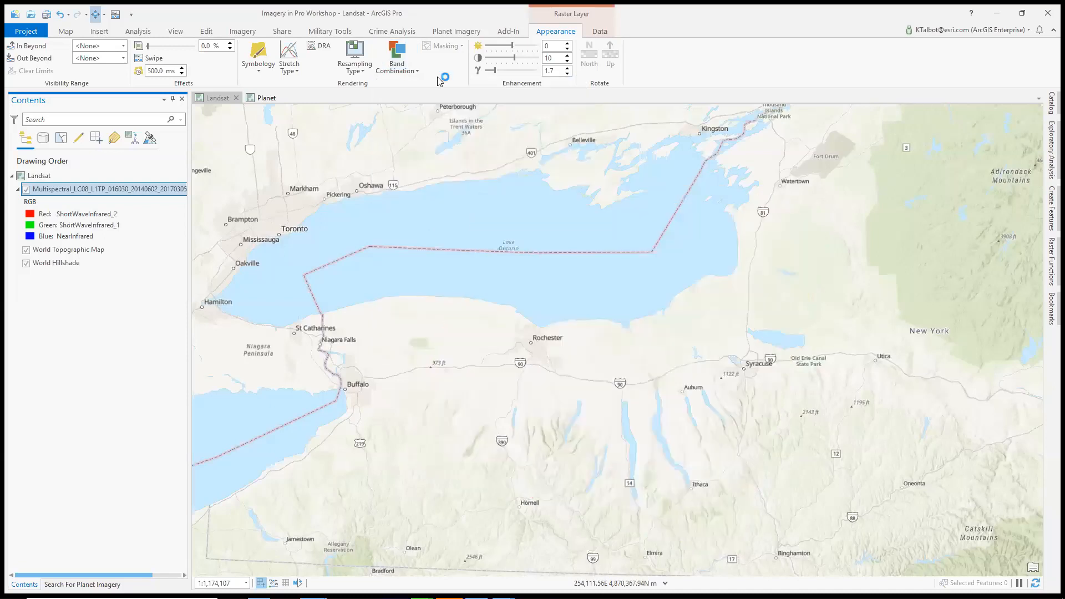
{"action": "left_click", "coordinate": [407, 77]}
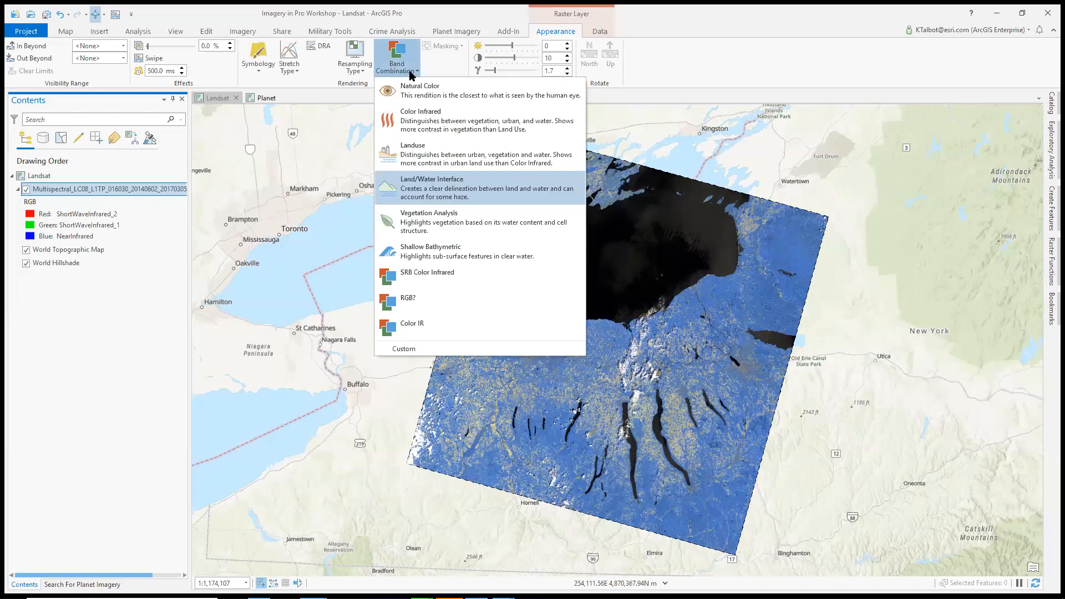
{"action": "left_click", "coordinate": [449, 151]}
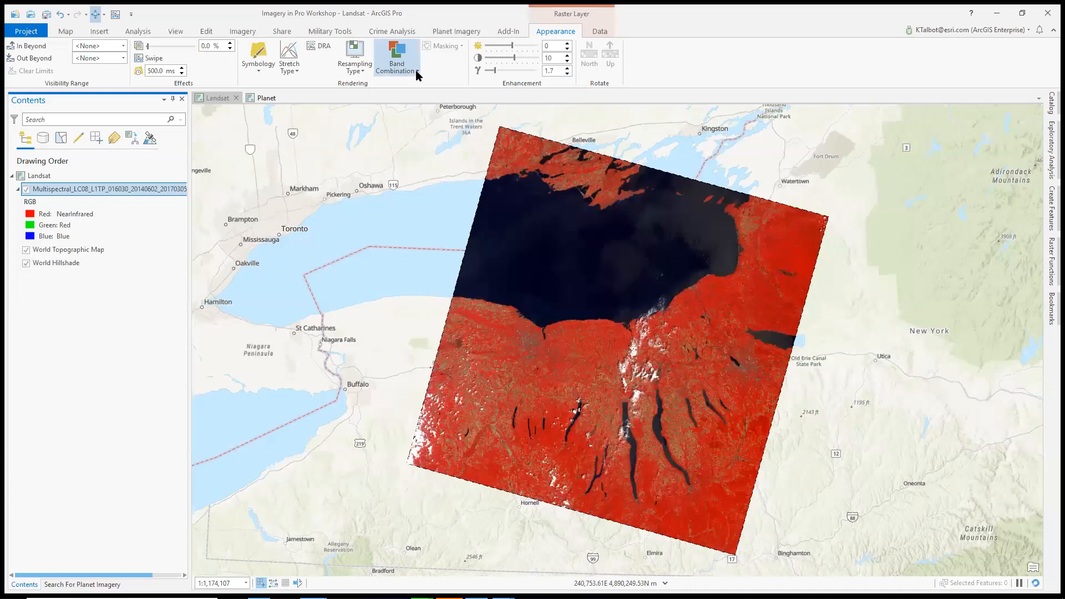
{"action": "left_click", "coordinate": [415, 70]}
{"action": "left_click", "coordinate": [443, 228]}
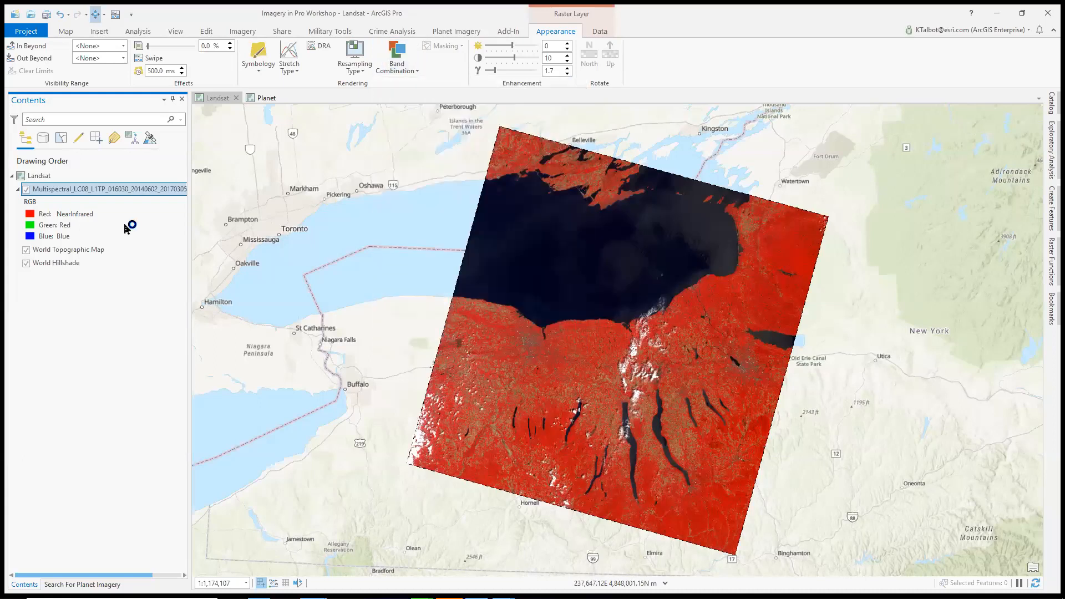
Examine the multispectral layer's function chain and close the function editor
{"action": "right_click", "coordinate": [86, 193]}
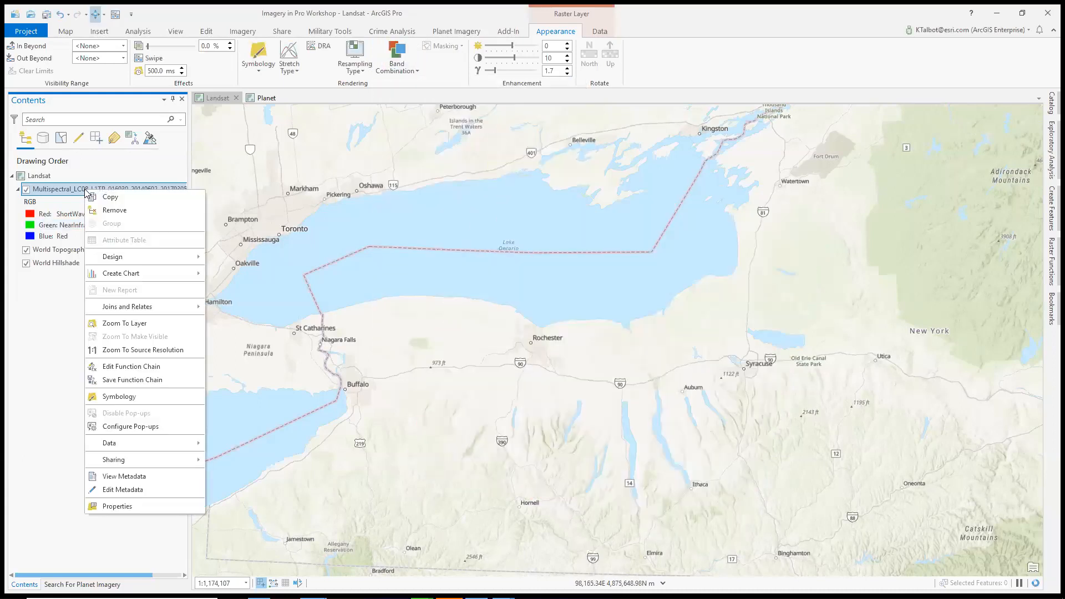
{"action": "left_click", "coordinate": [132, 367]}
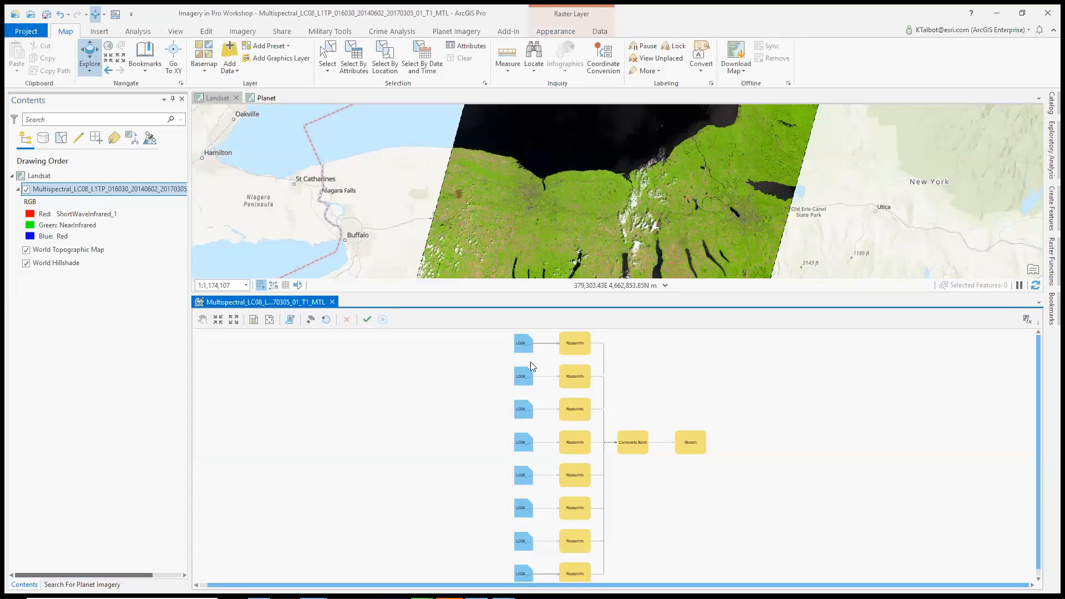
{"action": "left_click", "coordinate": [333, 303]}
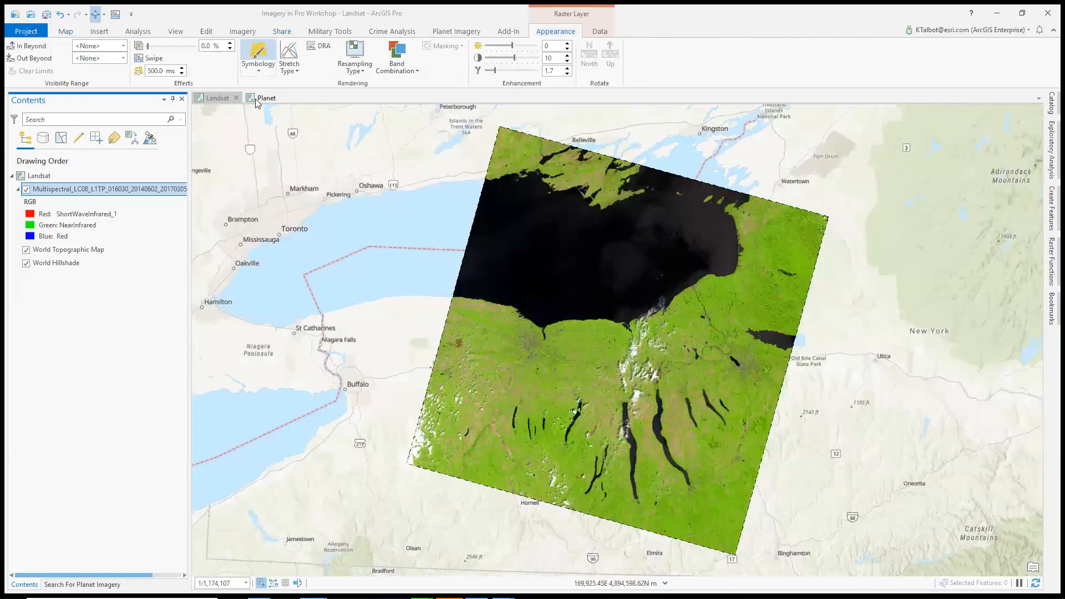
Switch to the Planet map and examine the Planet4BandCorcoranCA mosaic up close and in full
{"action": "left_click", "coordinate": [266, 98]}
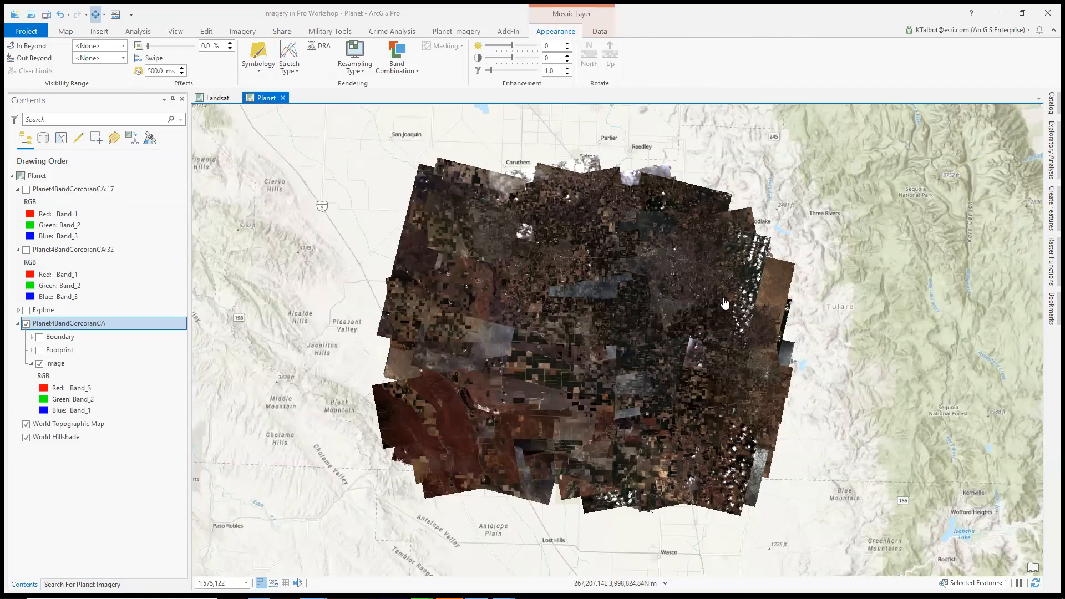
{"action": "scroll", "coordinate": [605, 361], "scroll_direction": "up", "scroll_amount": 1}
{"action": "scroll", "coordinate": [604, 362], "scroll_direction": "up", "scroll_amount": 2}
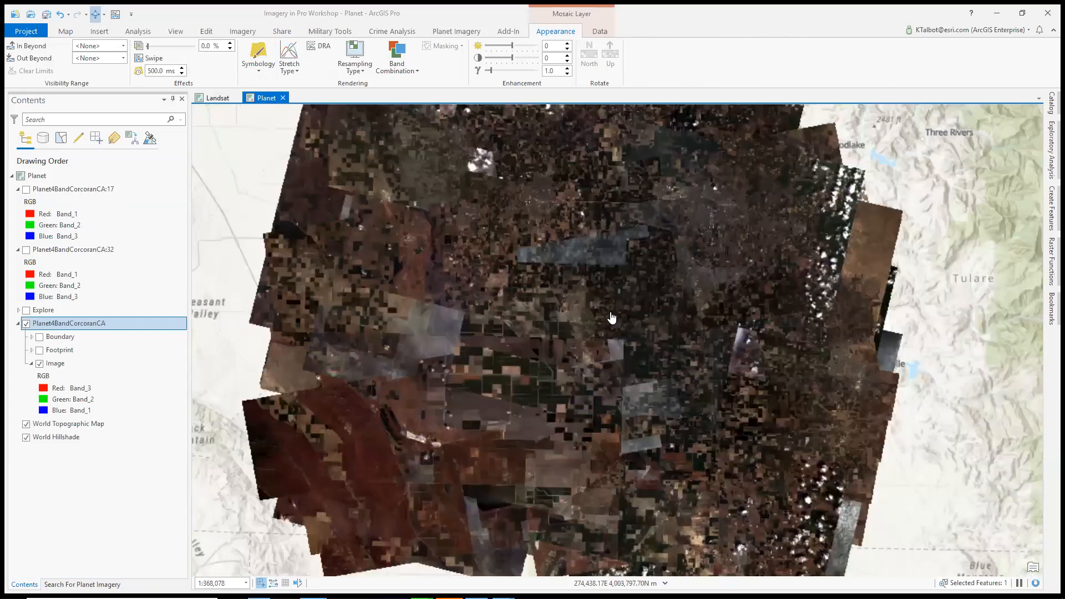
{"action": "scroll", "coordinate": [614, 291], "scroll_direction": "down", "scroll_amount": 2}
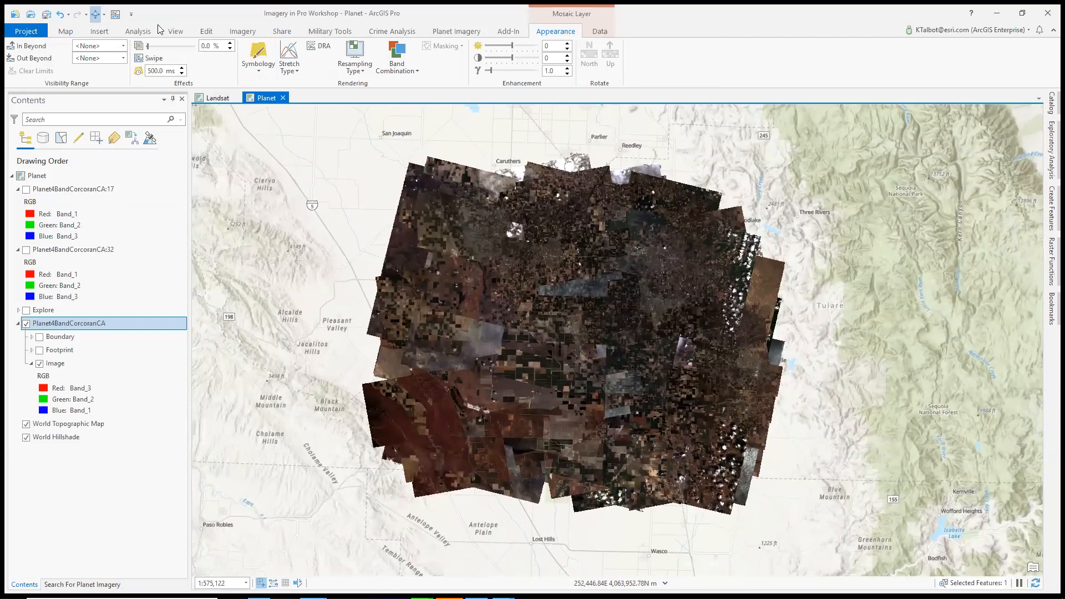
Apply the Color Infrared processing template to the Planet4BandCorcoranCA mosaic
{"action": "left_click", "coordinate": [69, 31]}
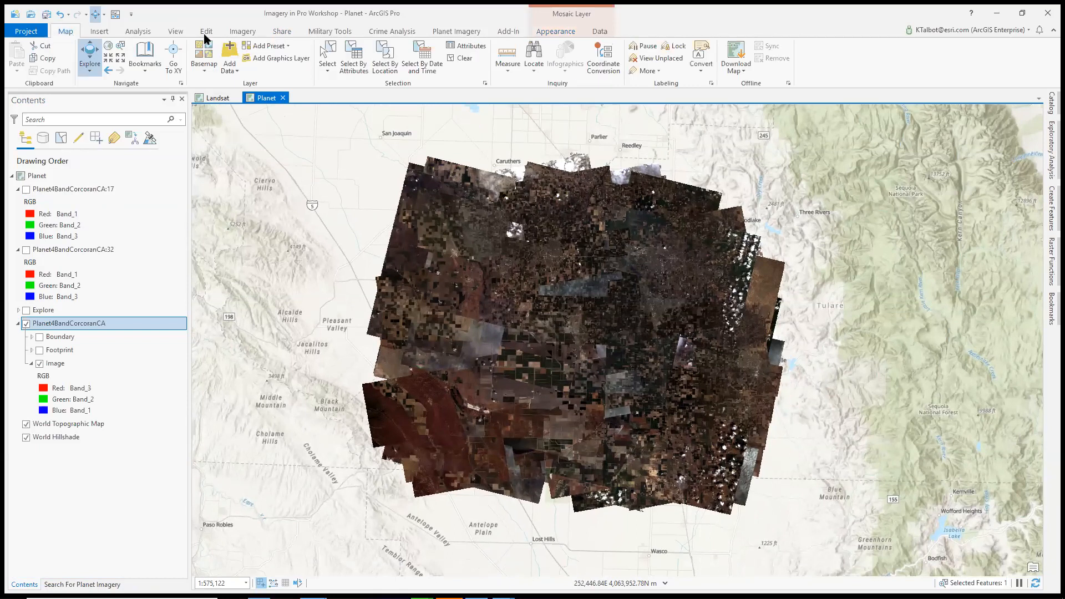
{"action": "left_click", "coordinate": [599, 30]}
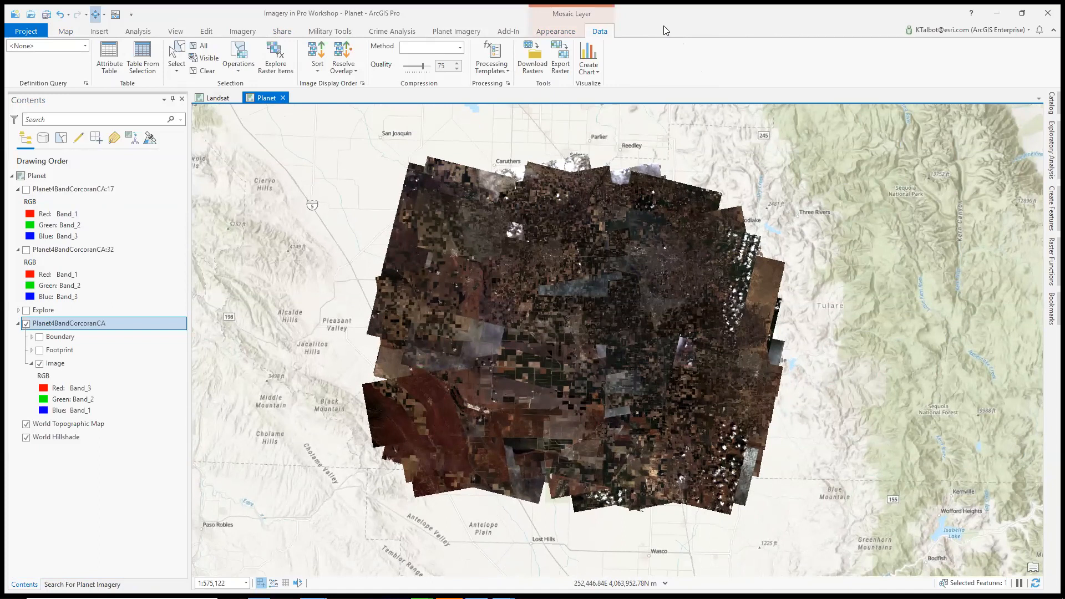
{"action": "left_click", "coordinate": [505, 72]}
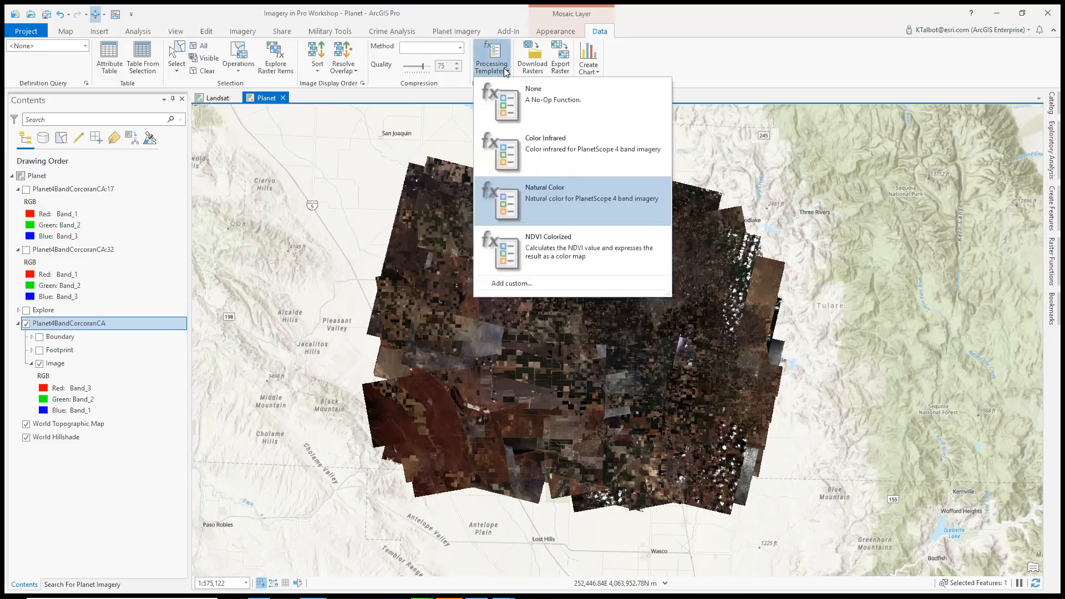
{"action": "left_click", "coordinate": [570, 146]}
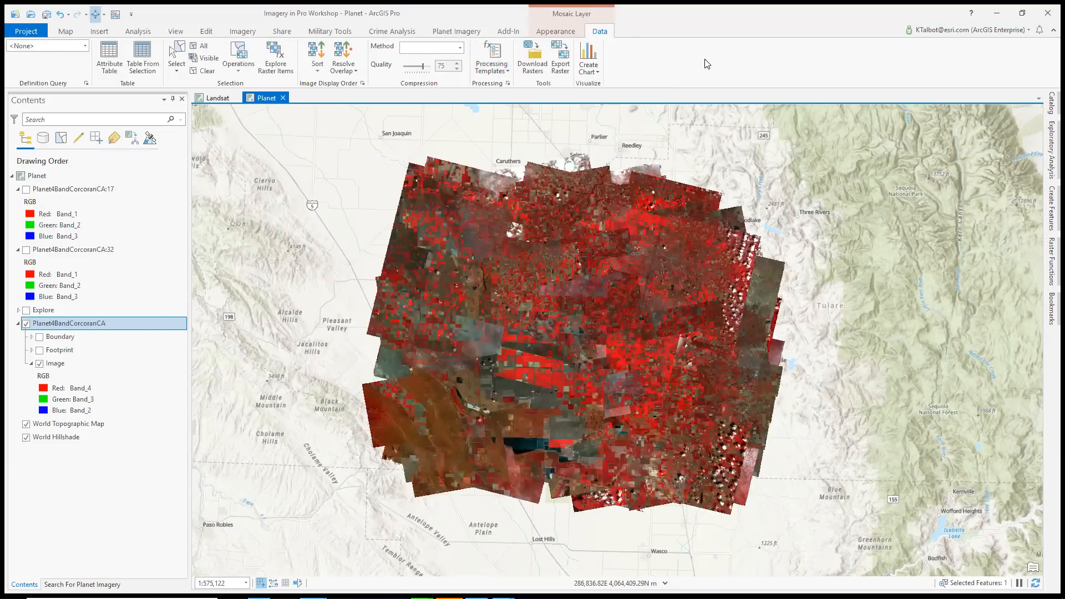
Look through the custom, project and system collections of raster functions
{"action": "left_click", "coordinate": [505, 71]}
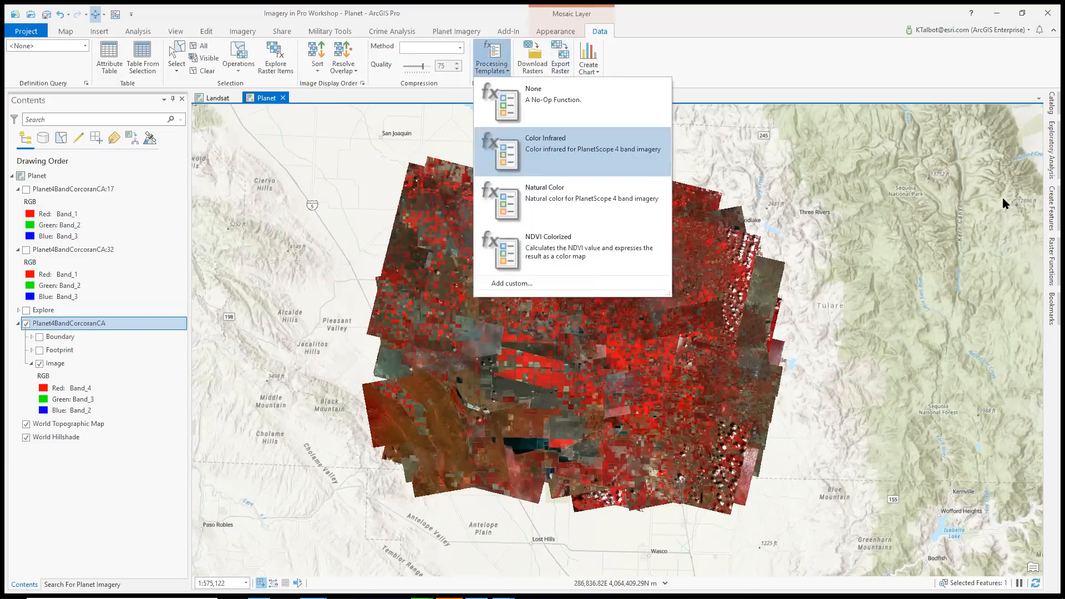
{"action": "left_click", "coordinate": [1050, 271]}
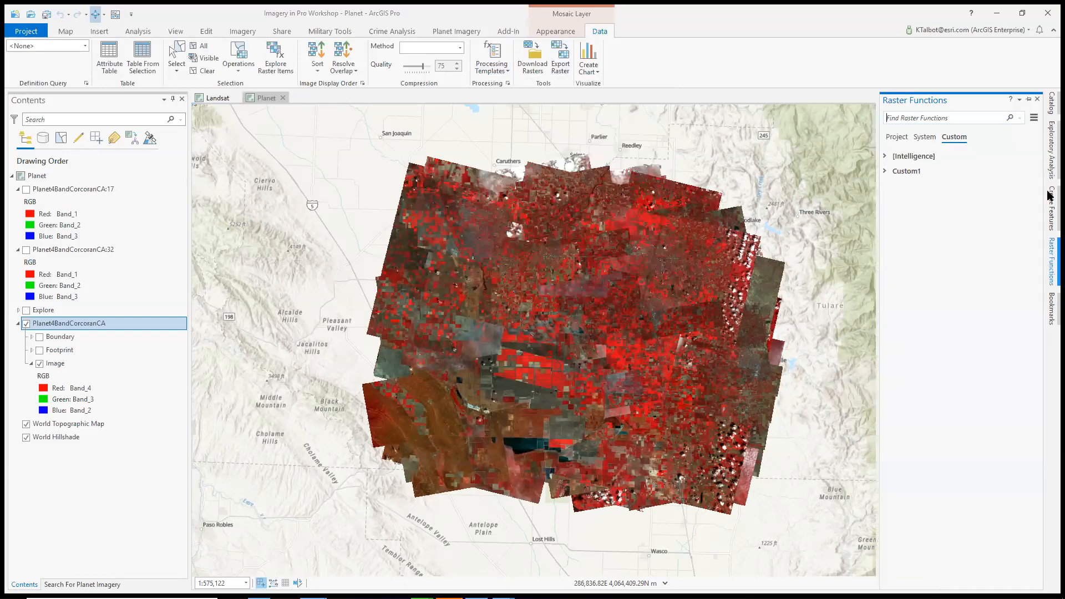
{"action": "left_click", "coordinate": [899, 139]}
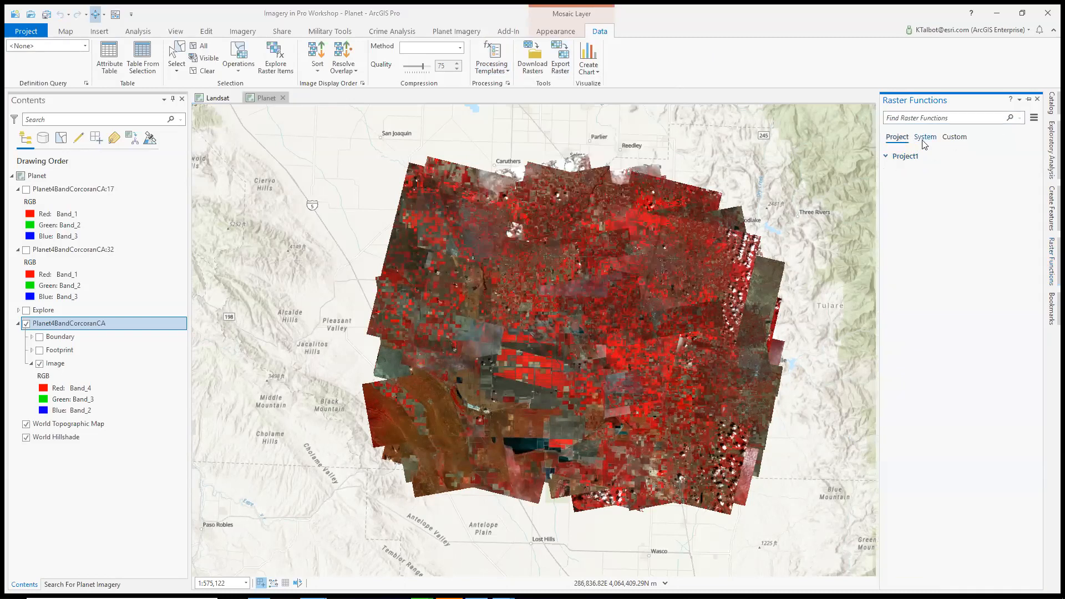
{"action": "left_click", "coordinate": [925, 138]}
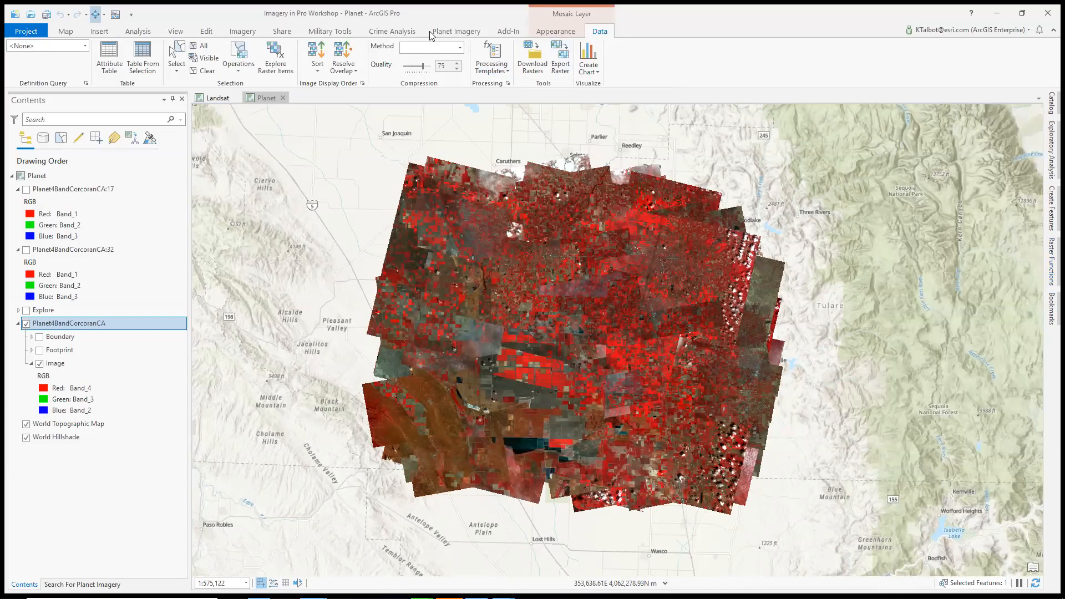
Apply the NDVI Colorized processing template to the mosaic, and finally set its template to None
{"action": "left_click", "coordinate": [491, 66]}
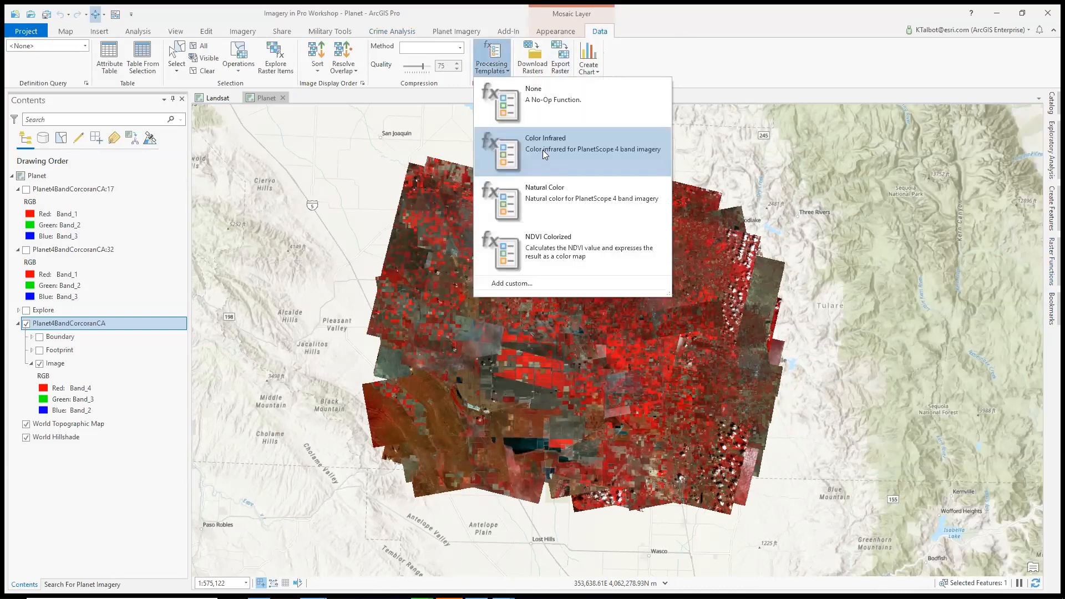
{"action": "left_click", "coordinate": [556, 245]}
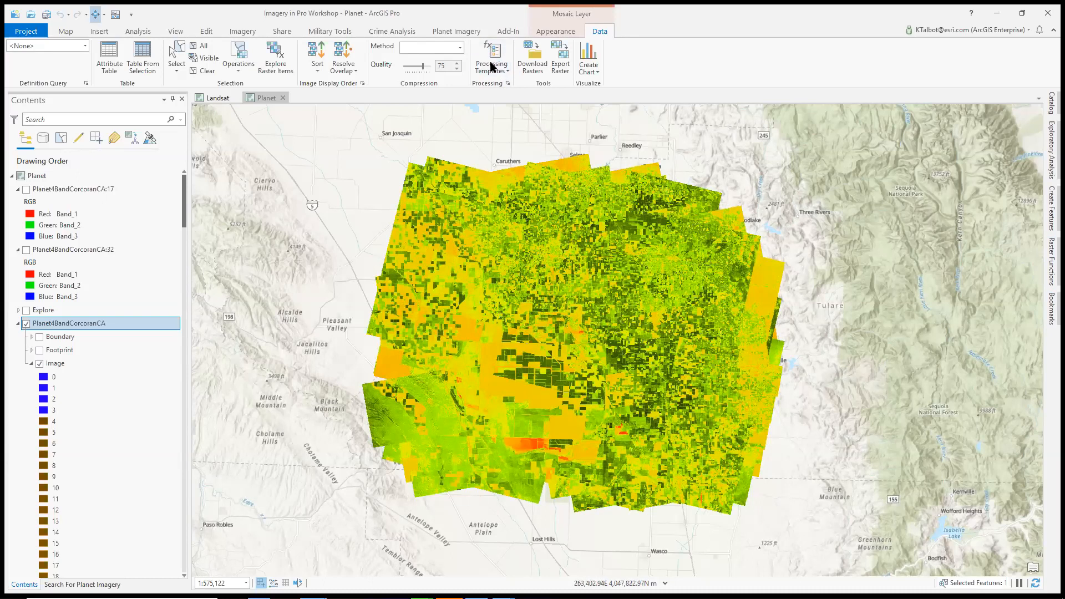
{"action": "left_click", "coordinate": [506, 73]}
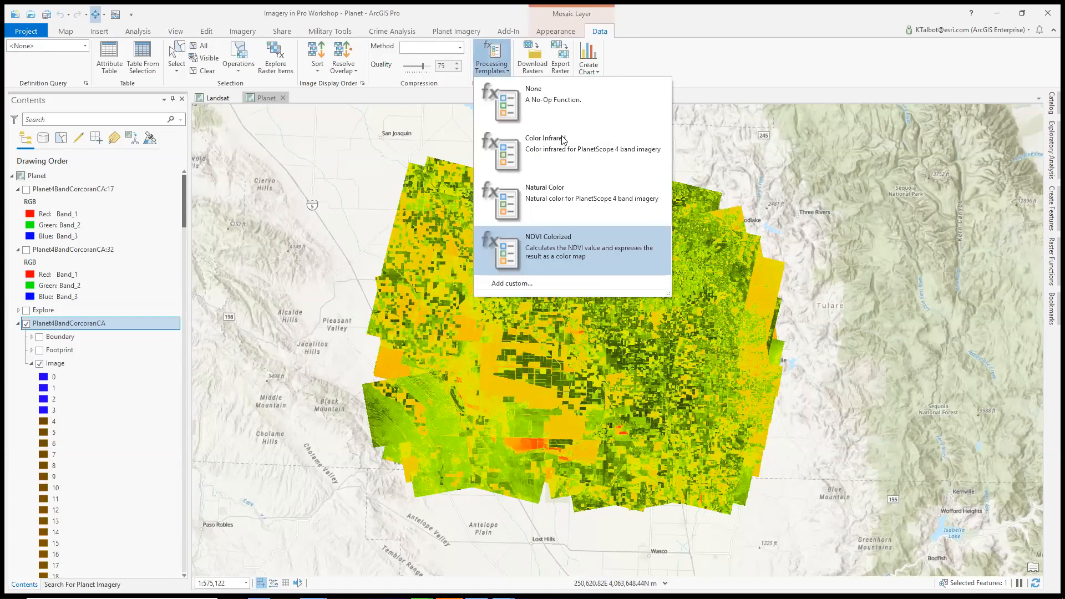
{"action": "left_click", "coordinate": [569, 101]}
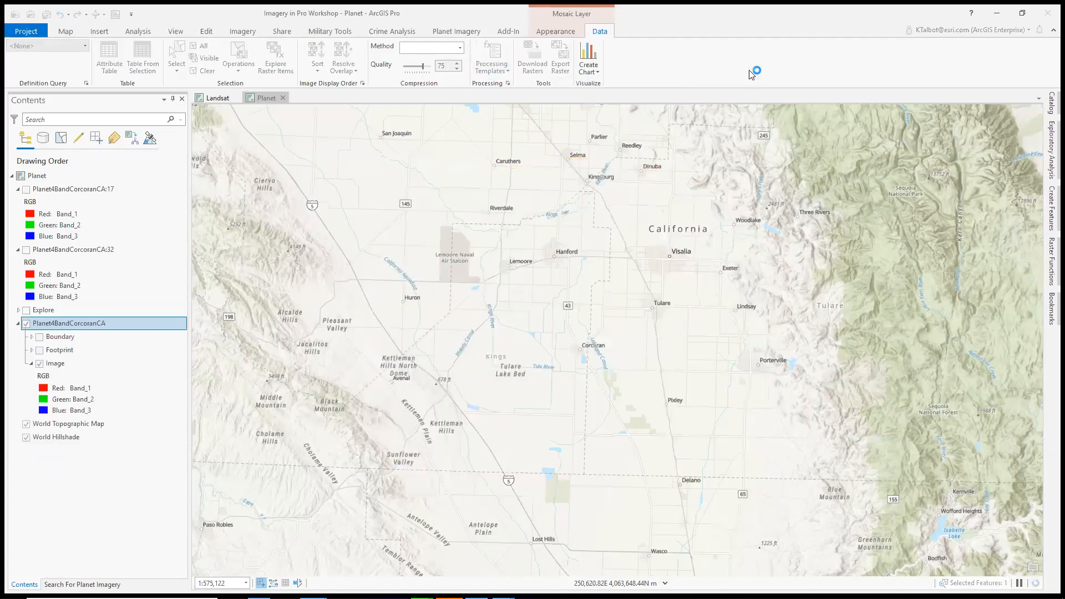
Zoom the Planet map to the Vegetation Change bookmark
{"action": "left_click", "coordinate": [62, 32]}
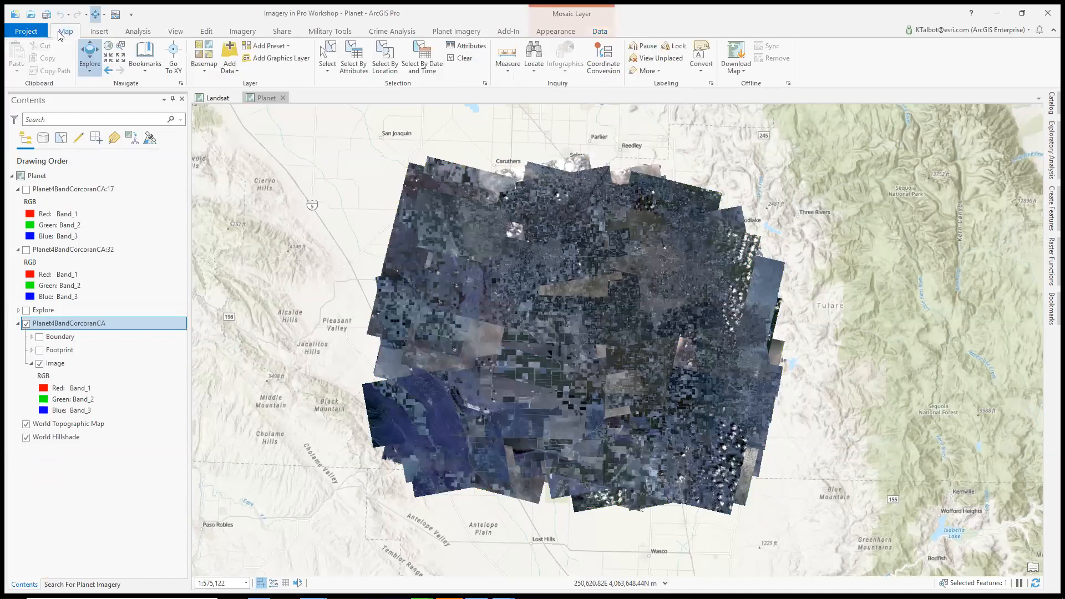
{"action": "left_click", "coordinate": [146, 71]}
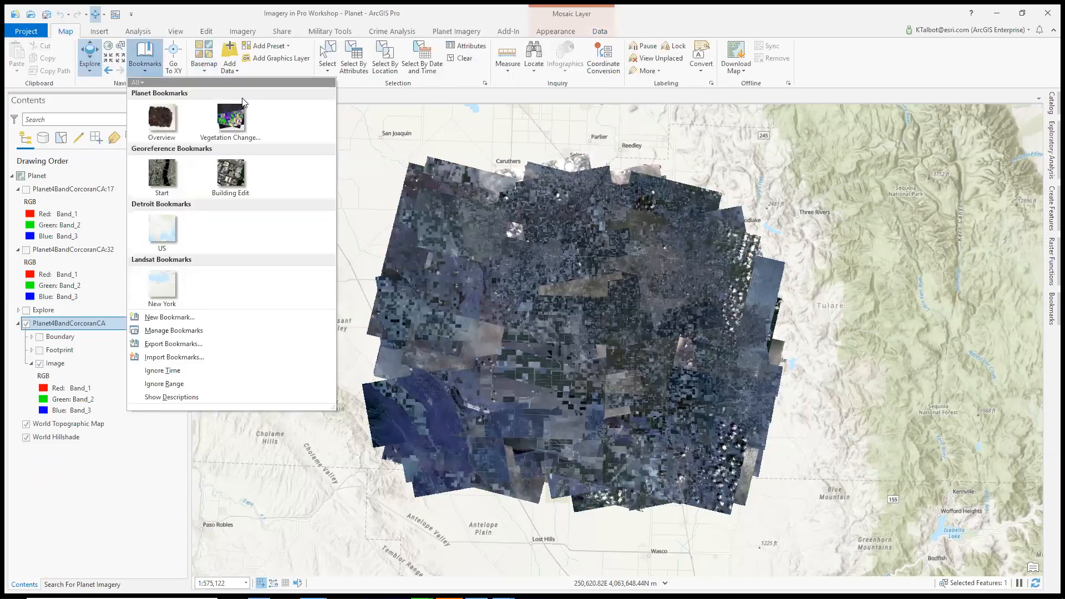
{"action": "left_click", "coordinate": [238, 117]}
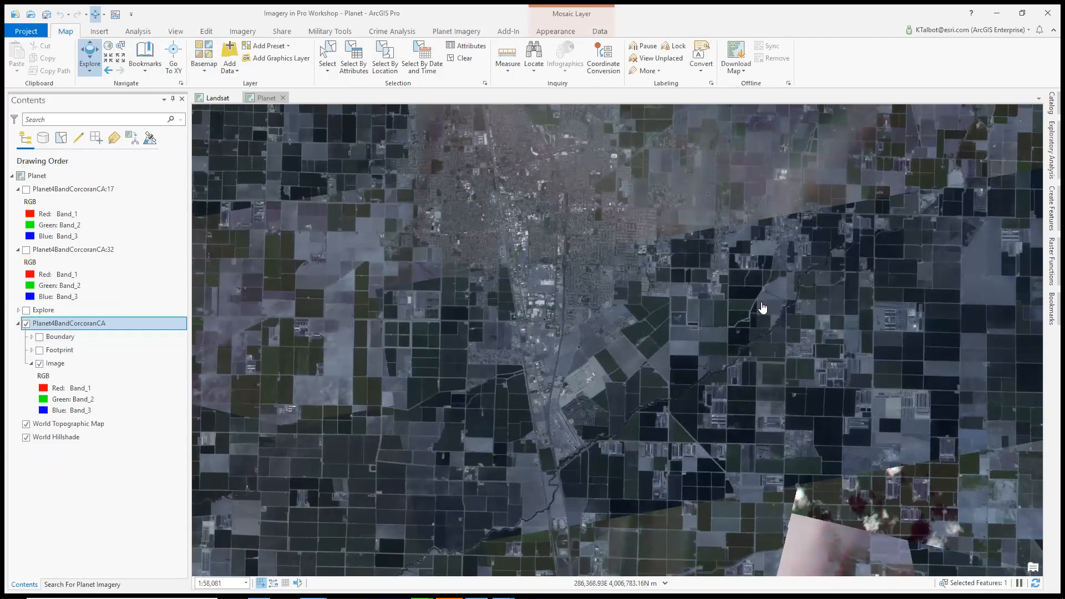
Open the Raster Item Explorer for the Planet4BandCorcoranCA mosaic layer
{"action": "left_click", "coordinate": [75, 323]}
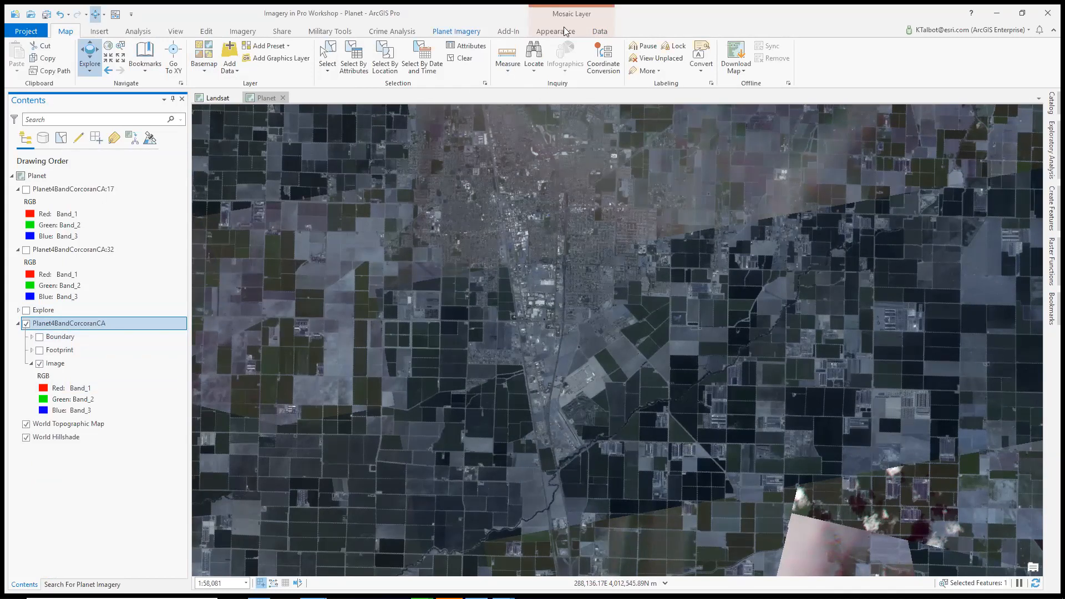
{"action": "left_click", "coordinate": [251, 34]}
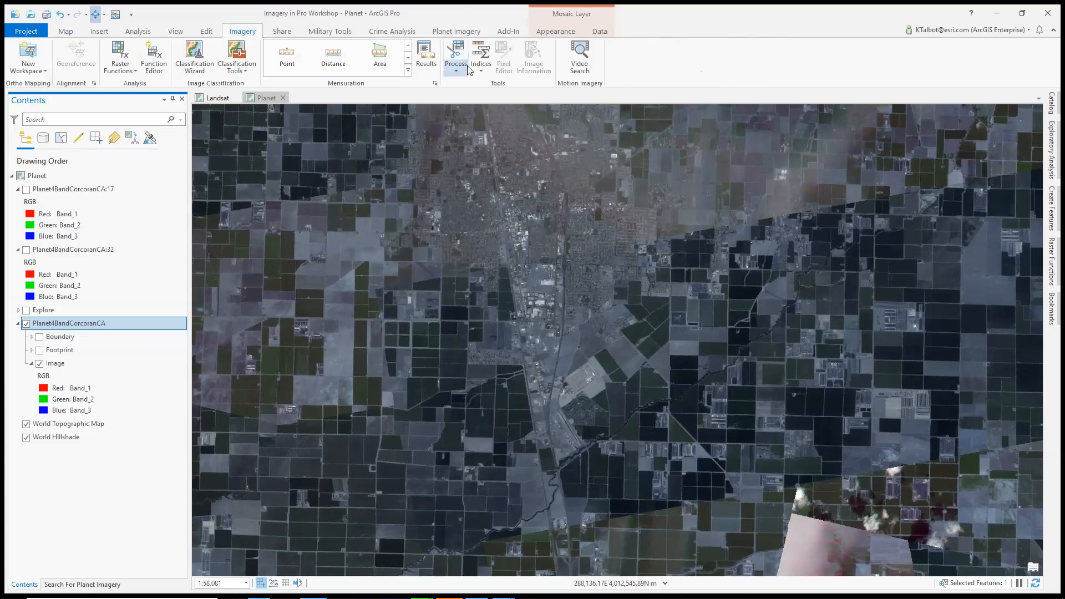
{"action": "left_click", "coordinate": [558, 32]}
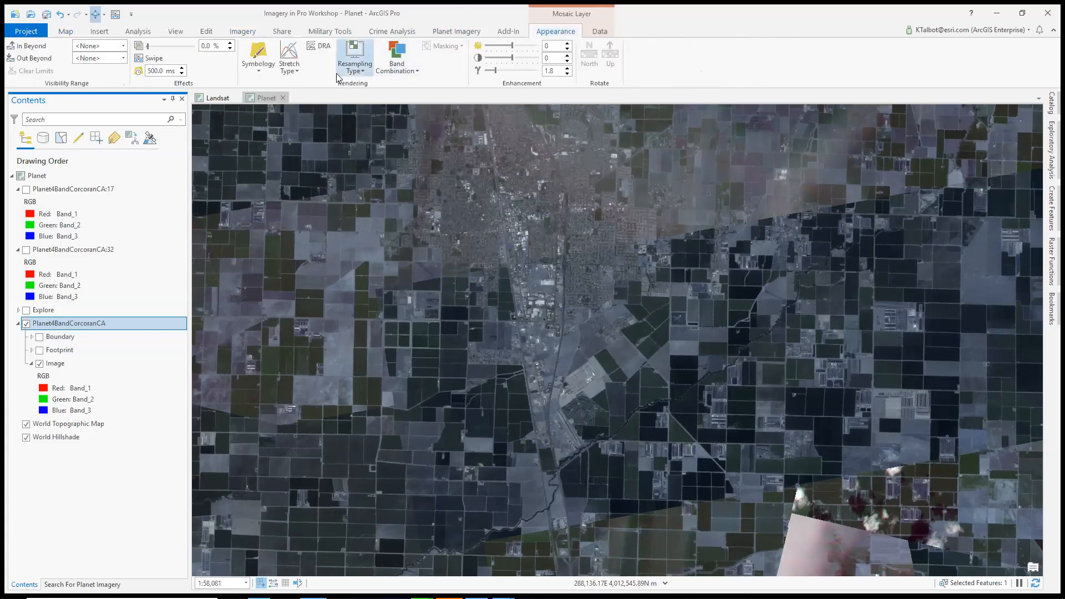
{"action": "left_click", "coordinate": [601, 32]}
{"action": "left_click", "coordinate": [280, 65]}
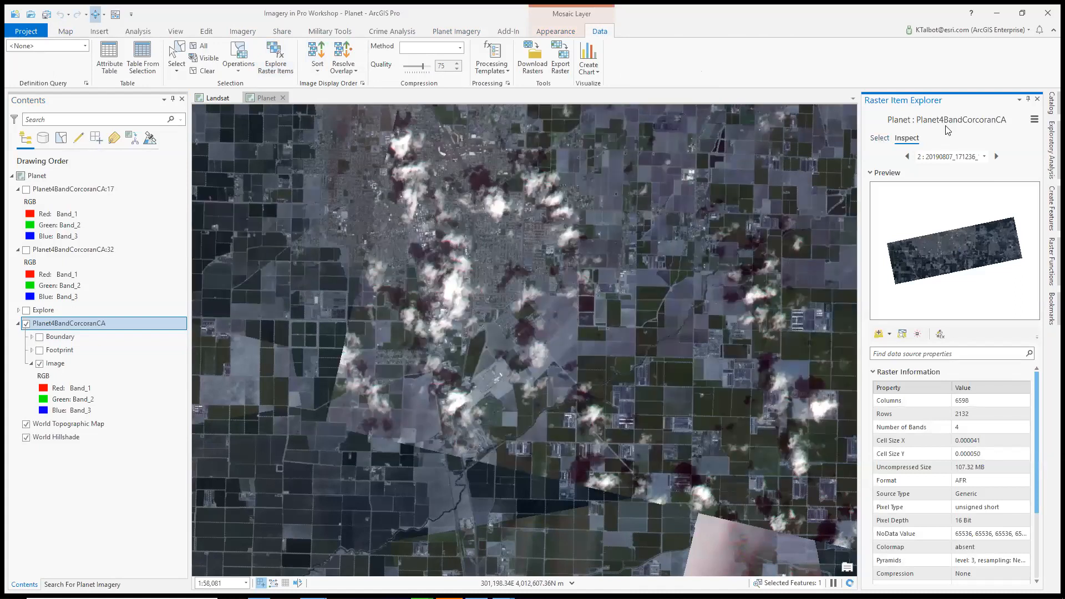
List the mosaic's raster items by area of interest, using Display Extent
{"action": "left_click", "coordinate": [880, 138]}
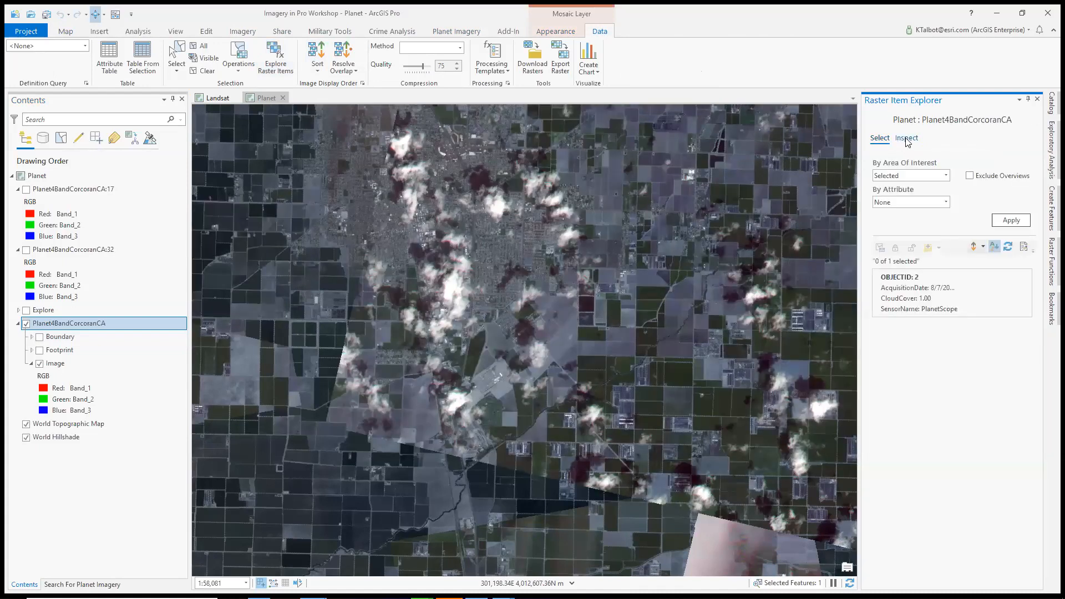
{"action": "left_click", "coordinate": [946, 203]}
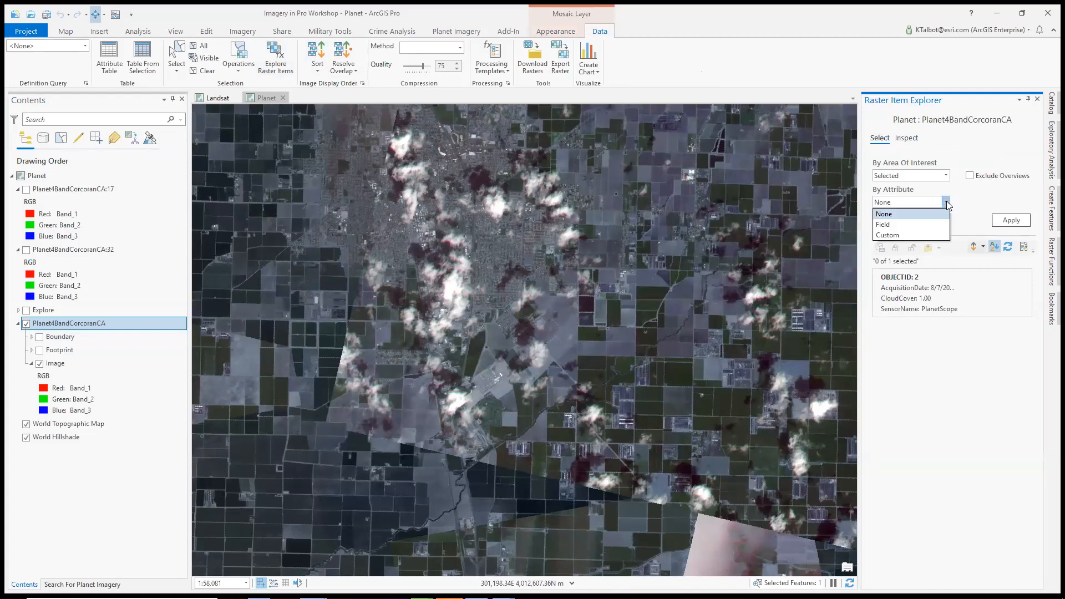
{"action": "left_click", "coordinate": [946, 175]}
{"action": "left_click", "coordinate": [946, 175]}
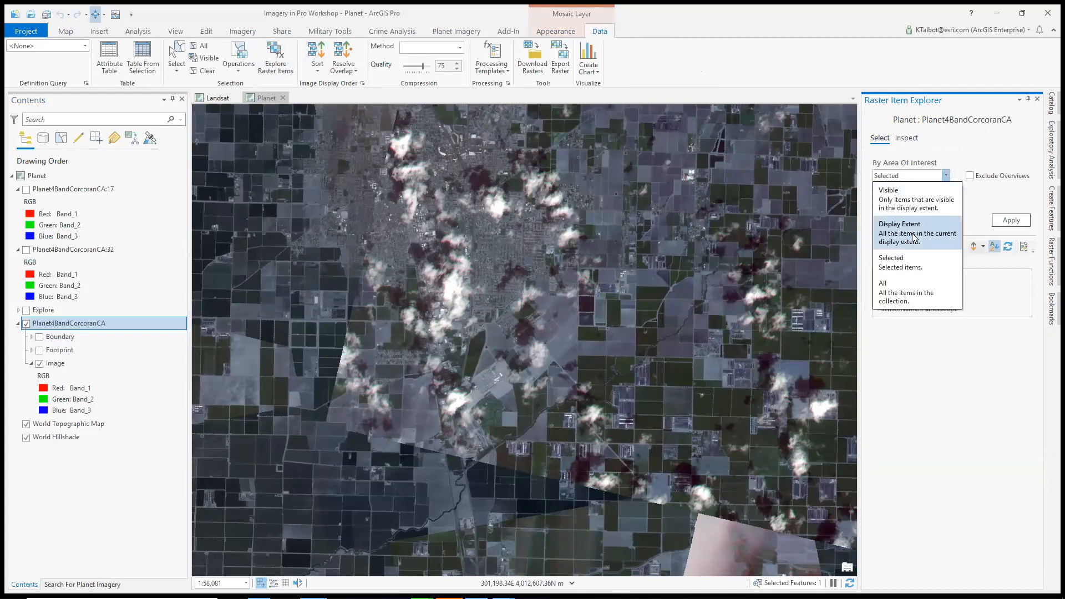
{"action": "left_click", "coordinate": [899, 232]}
{"action": "left_click", "coordinate": [1019, 222]}
Filter the raster items by the OBJECTID field from 17 to 32 and show thumbnails in the results
{"action": "left_click", "coordinate": [946, 203]}
{"action": "left_click", "coordinate": [907, 225]}
{"action": "left_click", "coordinate": [946, 217]}
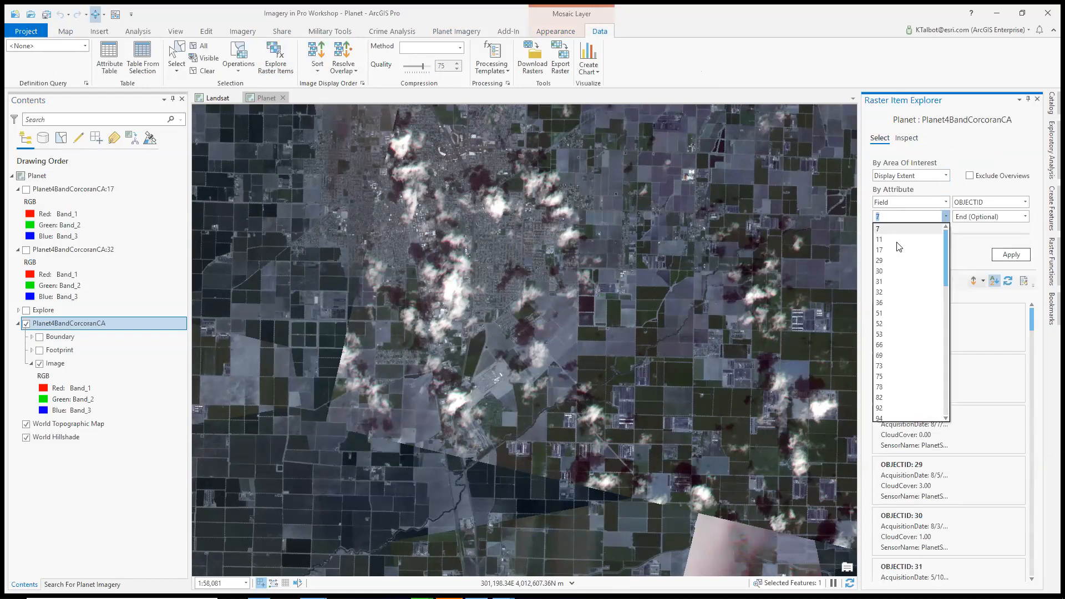
{"action": "left_click", "coordinate": [892, 249]}
{"action": "left_click", "coordinate": [1026, 217]}
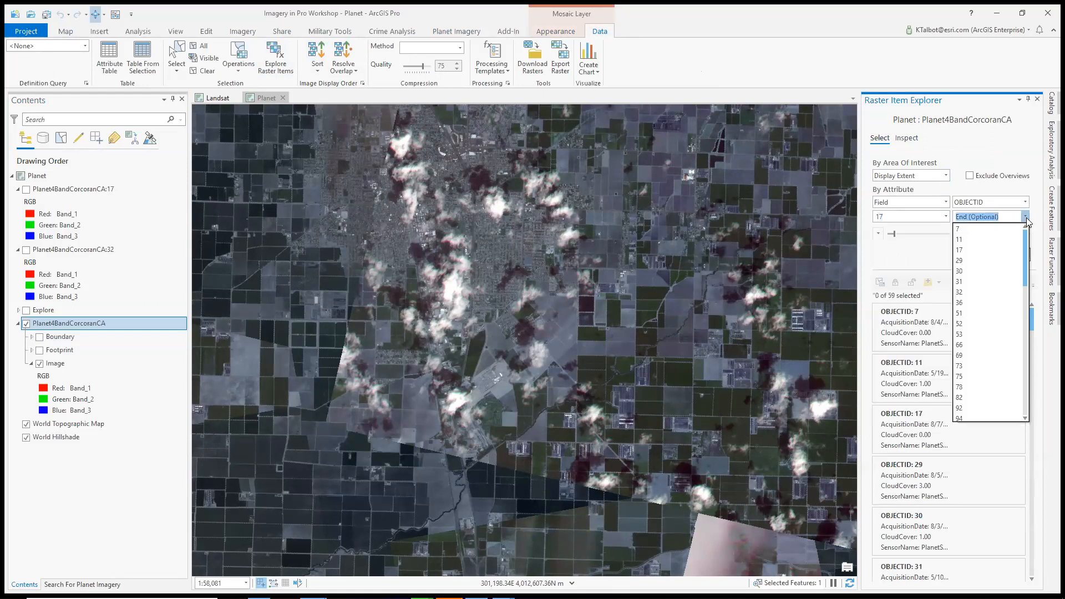
{"action": "left_click", "coordinate": [959, 292]}
{"action": "left_click", "coordinate": [1013, 256]}
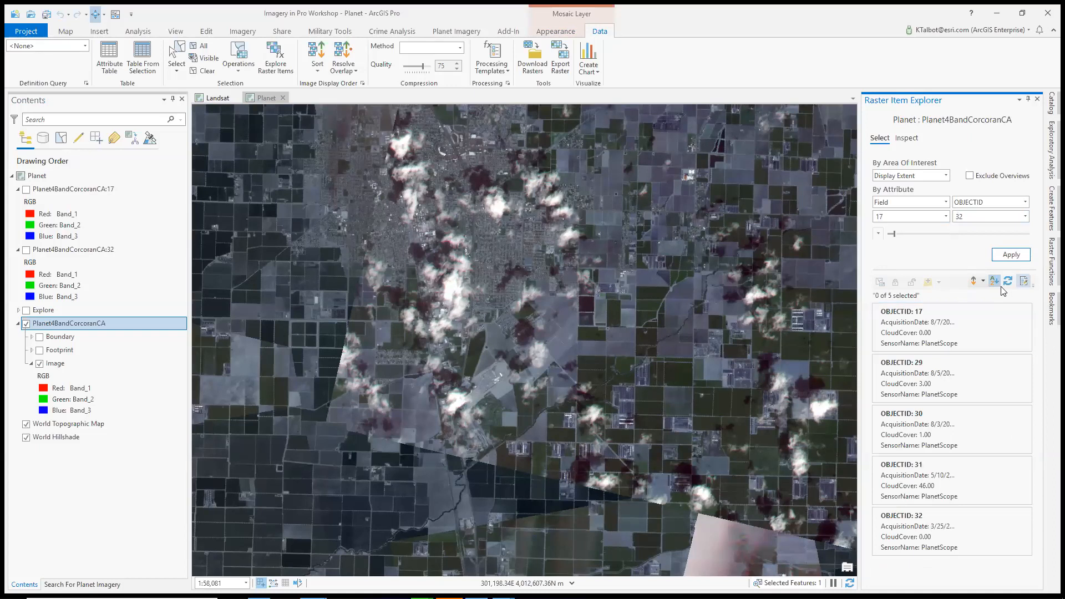
{"action": "left_click", "coordinate": [1025, 282]}
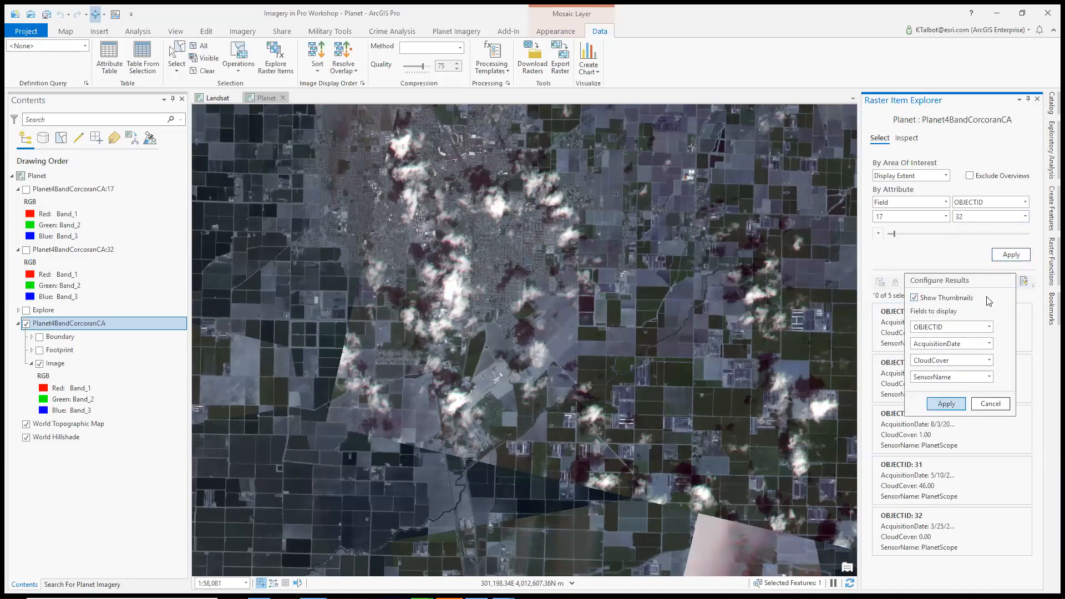
{"action": "left_click", "coordinate": [954, 405]}
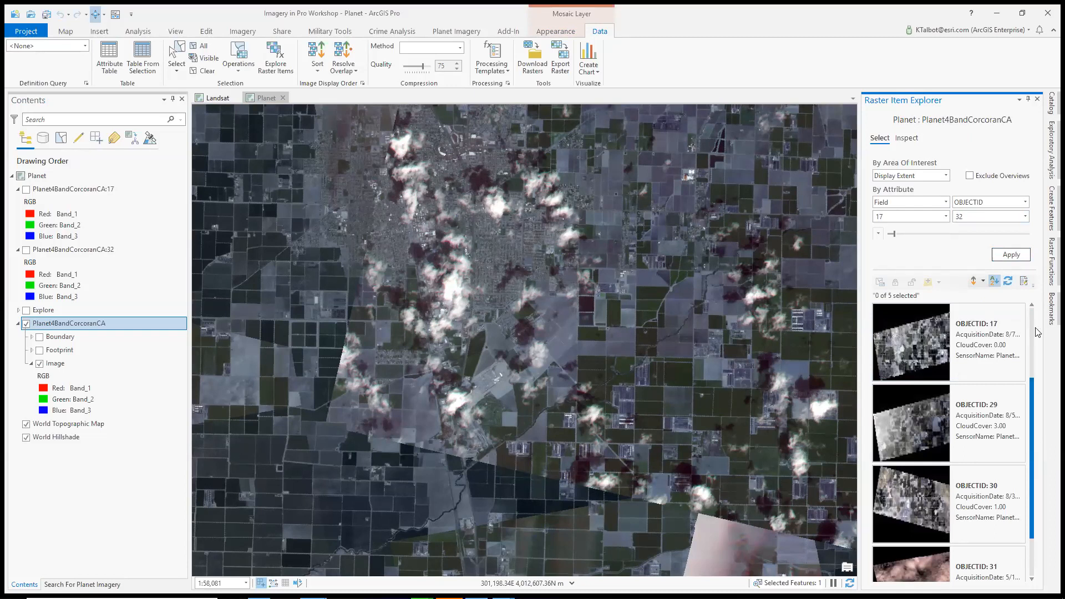
Select the raster items with OBJECTID 17 and 32 and add them to the map as layers
{"action": "left_click", "coordinate": [1020, 309]}
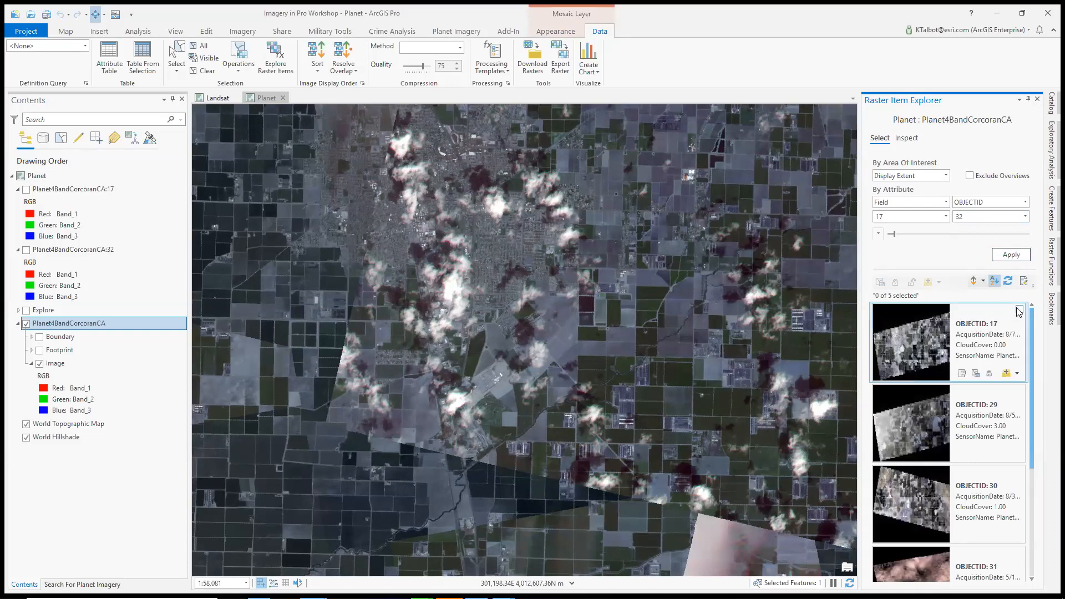
{"action": "scroll", "coordinate": [1033, 337], "scroll_direction": "down", "scroll_amount": 3}
{"action": "left_click", "coordinate": [1020, 471]}
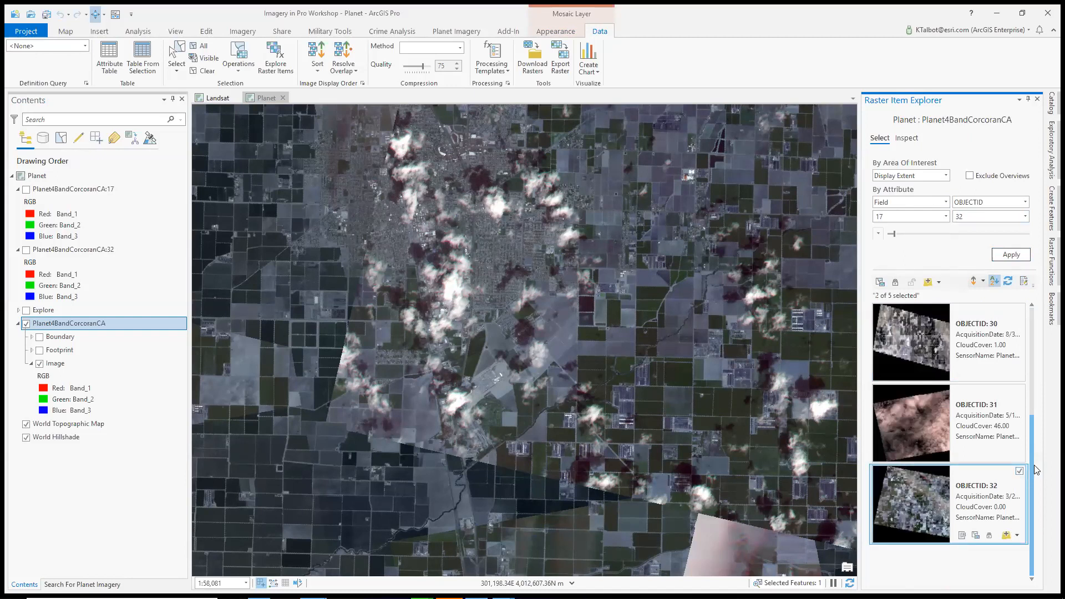
{"action": "left_click", "coordinate": [939, 282]}
{"action": "left_click", "coordinate": [955, 298]}
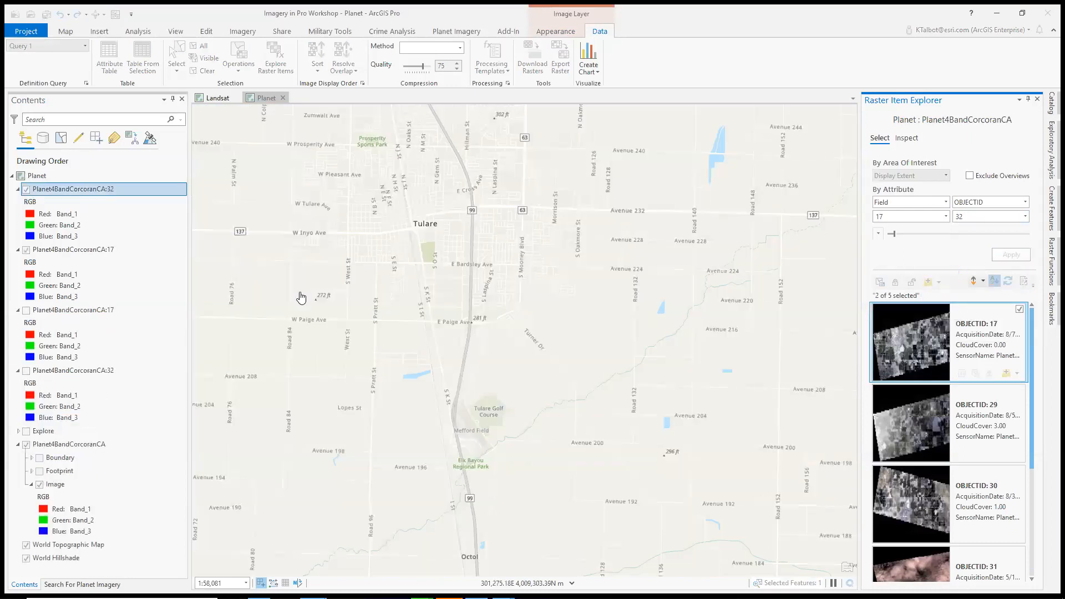
Collapse the two older hidden item layers, hide the Planet4BandCorcoranCA mosaic and tuck away the Raster Item Explorer
{"action": "left_click", "coordinate": [18, 310]}
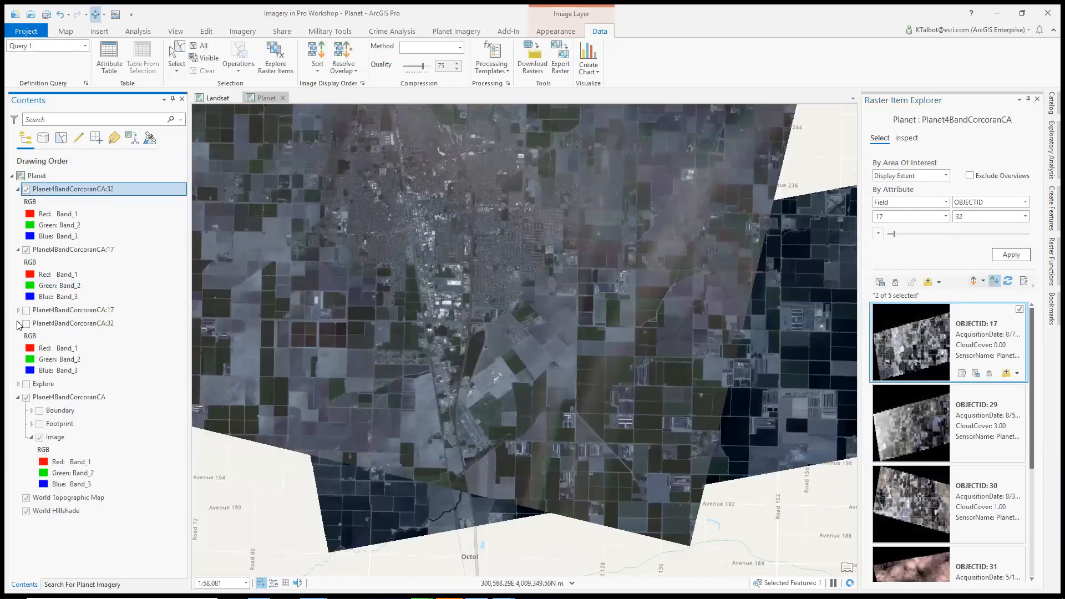
{"action": "left_click", "coordinate": [18, 323]}
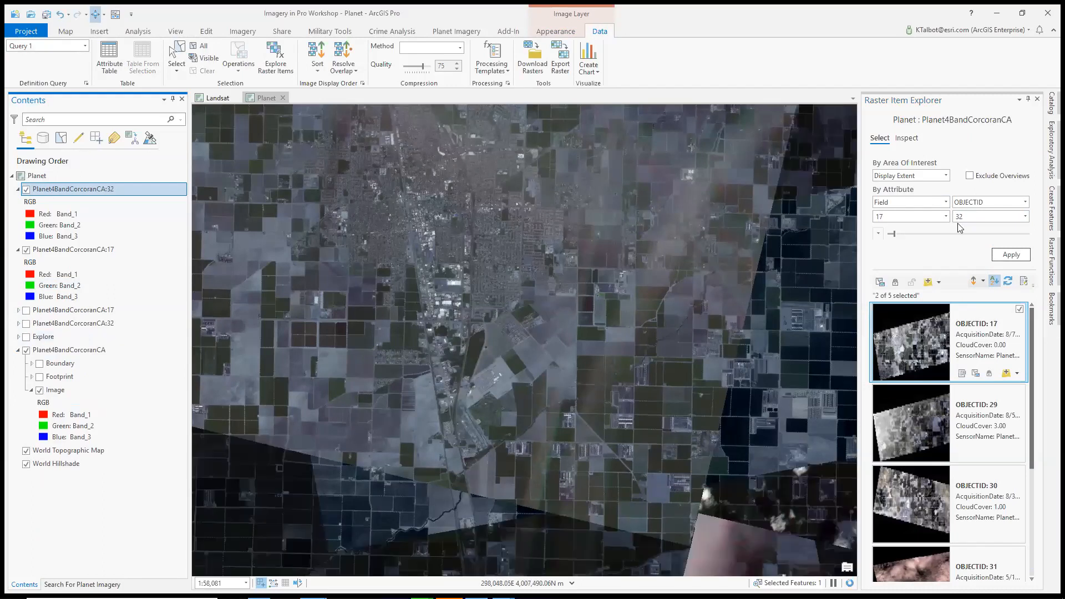
{"action": "left_click", "coordinate": [26, 350]}
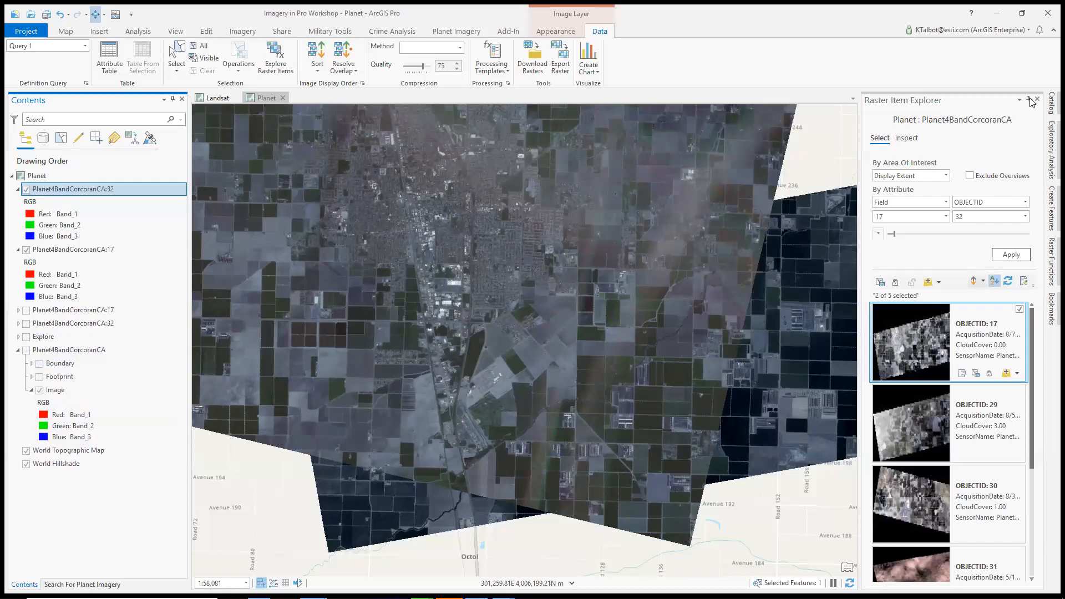
{"action": "left_click", "coordinate": [1030, 99]}
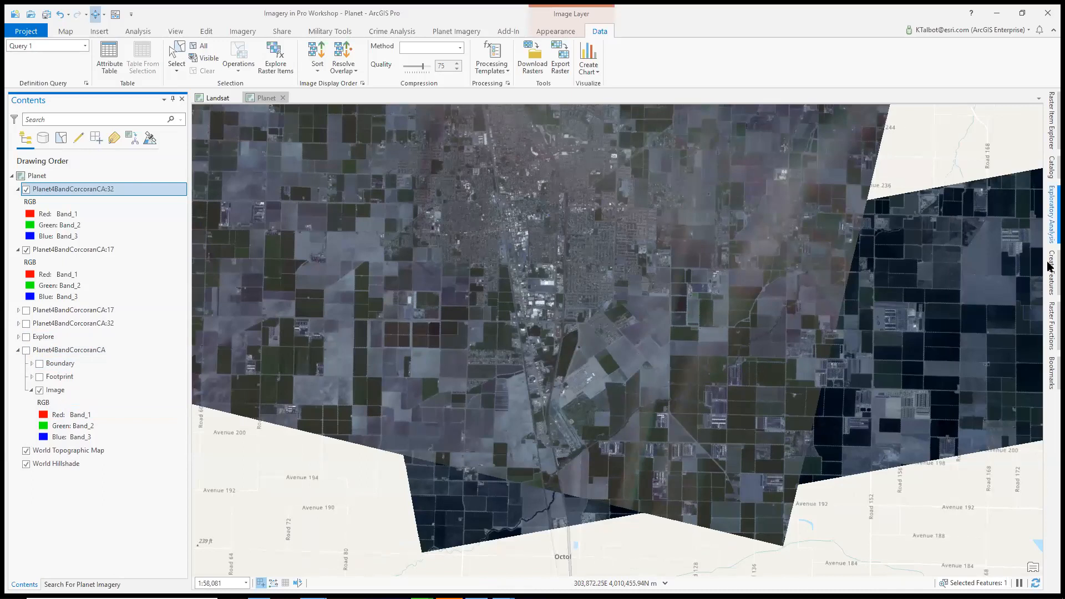
Apply NDVI Colorized to Planet4BandCorcoranCA:17 as a new layer, with visible band 3, infrared band 4 and the NDVI colormap
{"action": "left_click", "coordinate": [1049, 325]}
{"action": "left_click", "coordinate": [1003, 289]}
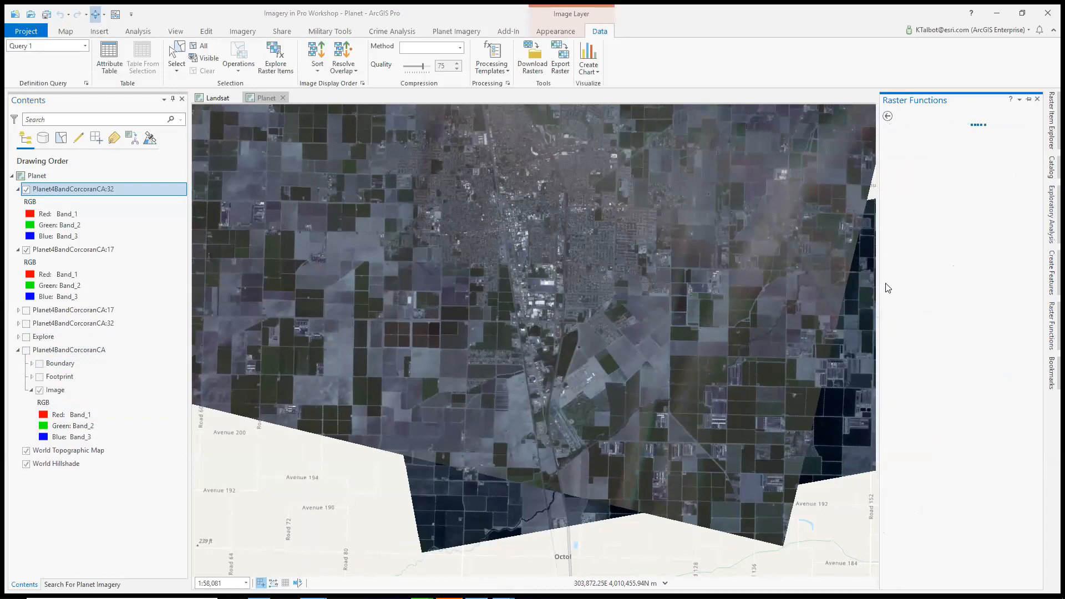
{"action": "left_click", "coordinate": [1015, 176]}
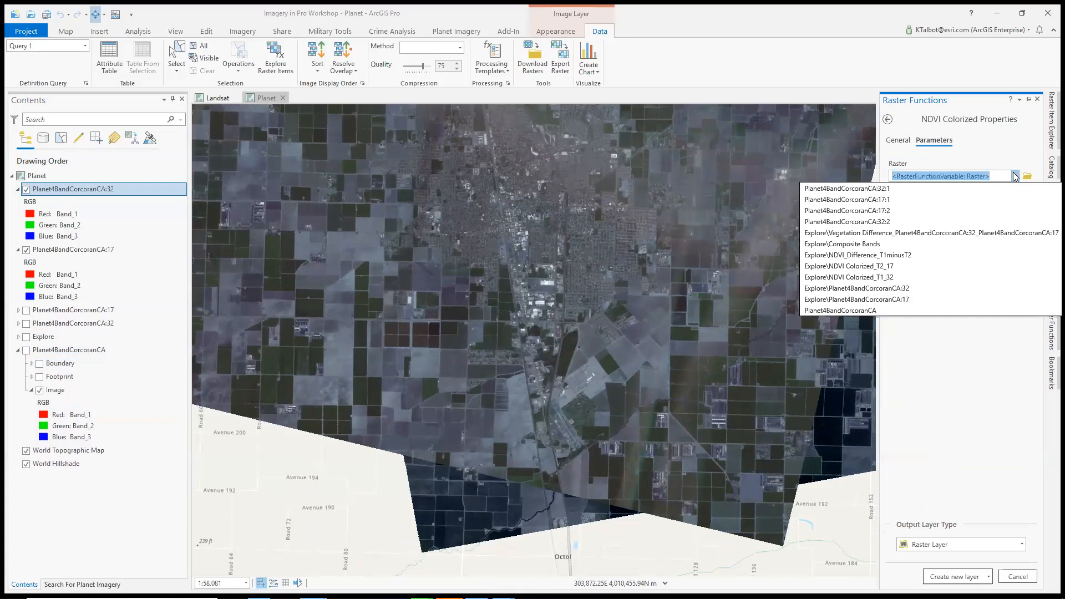
{"action": "left_click", "coordinate": [869, 199]}
{"action": "left_click", "coordinate": [1029, 202]}
{"action": "left_click", "coordinate": [902, 237]}
{"action": "left_click", "coordinate": [1029, 229]}
{"action": "left_click", "coordinate": [911, 275]}
{"action": "left_click", "coordinate": [1016, 282]}
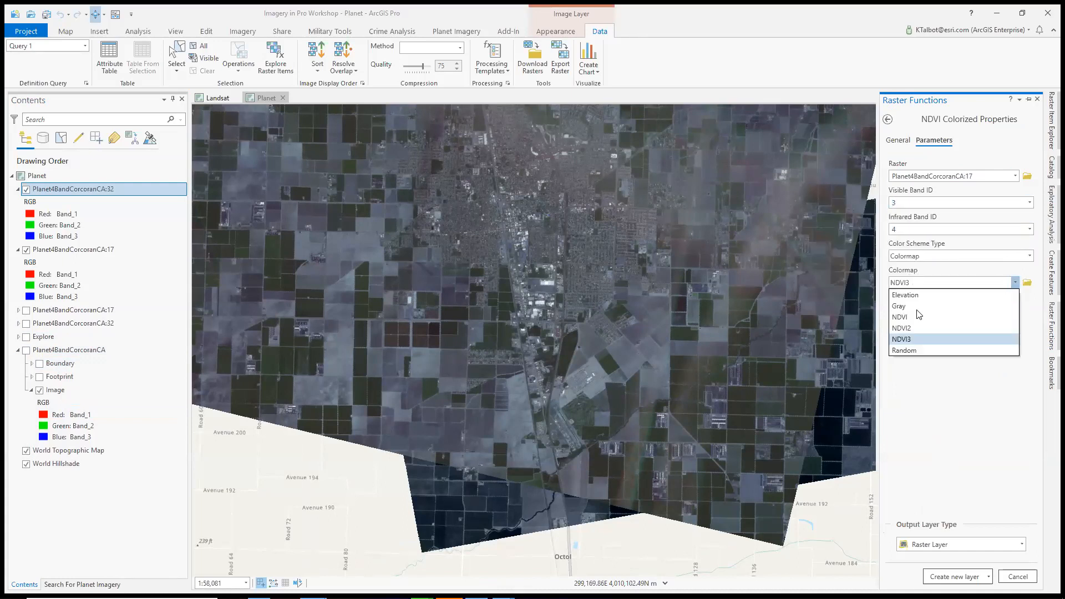
{"action": "left_click", "coordinate": [919, 316]}
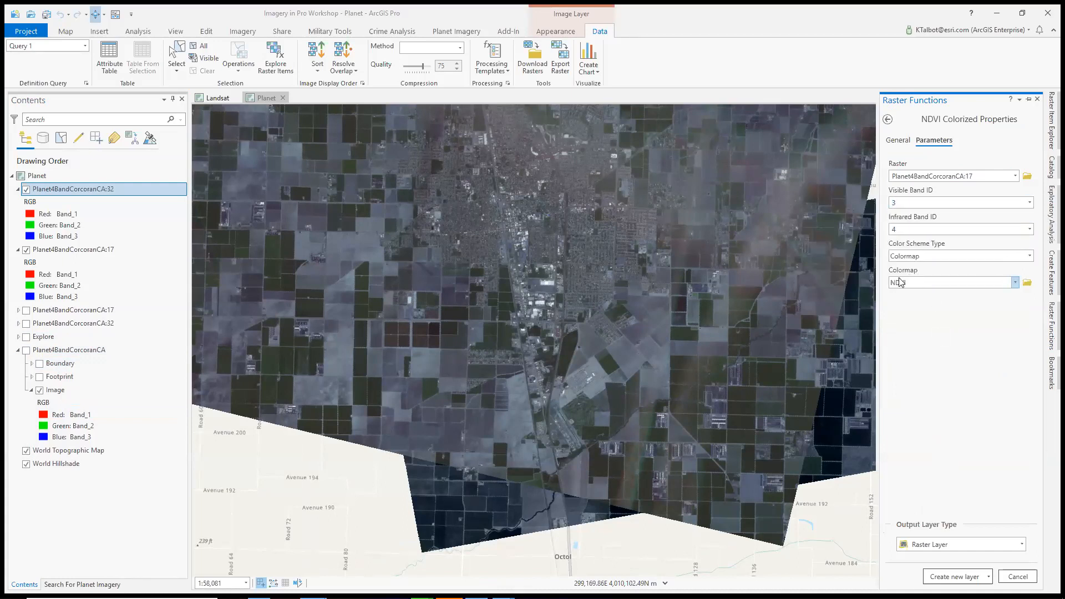
{"action": "left_click", "coordinate": [968, 576]}
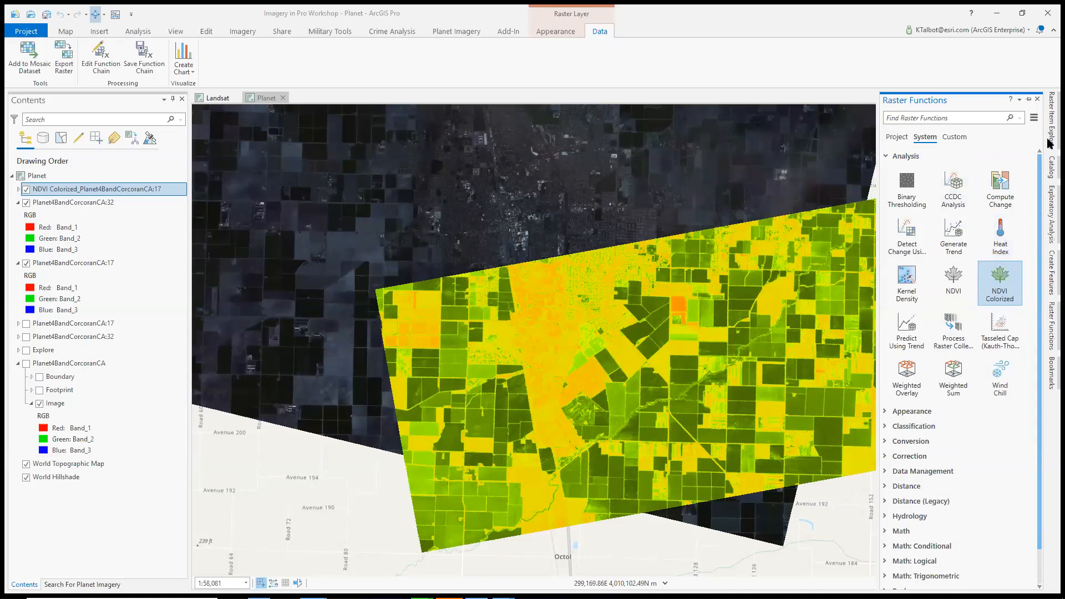
Create an NDVI Colorized layer from Planet4BandCorcoranCA:32 with visible band 3, infrared band 4 and the NDVI colormap
{"action": "left_click", "coordinate": [1049, 331]}
{"action": "left_click", "coordinate": [1049, 331]}
{"action": "left_click", "coordinate": [1007, 294]}
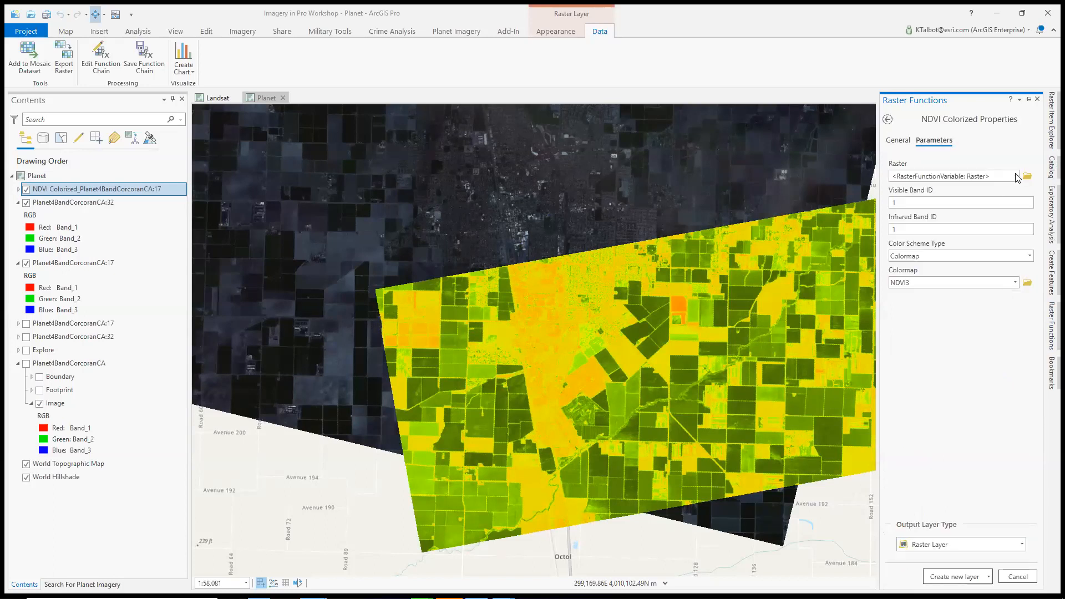
{"action": "left_click", "coordinate": [1016, 177]}
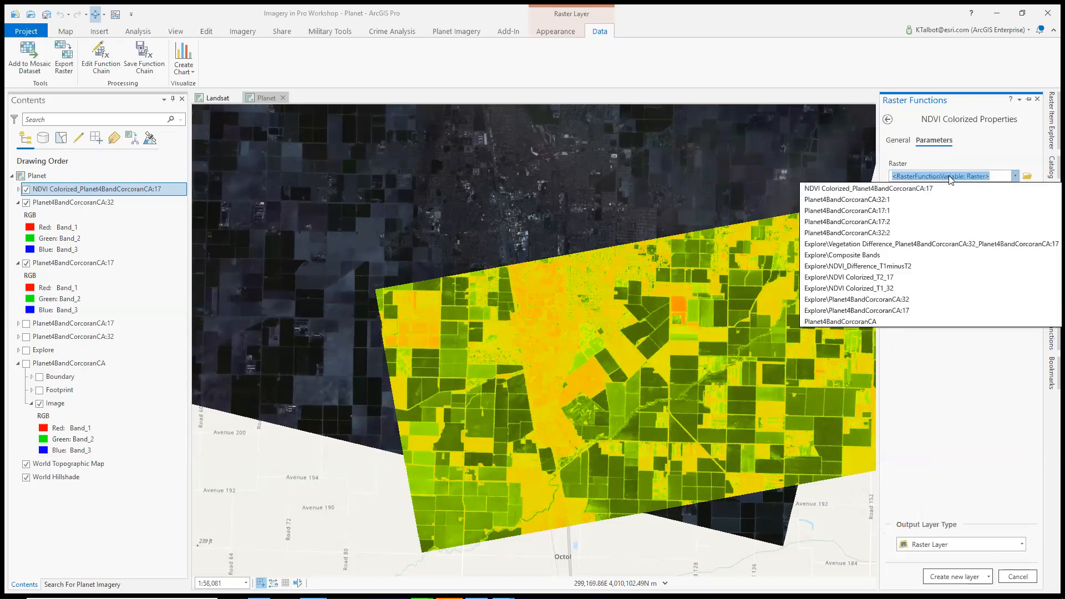
{"action": "left_click", "coordinate": [879, 200]}
{"action": "left_click", "coordinate": [1029, 203]}
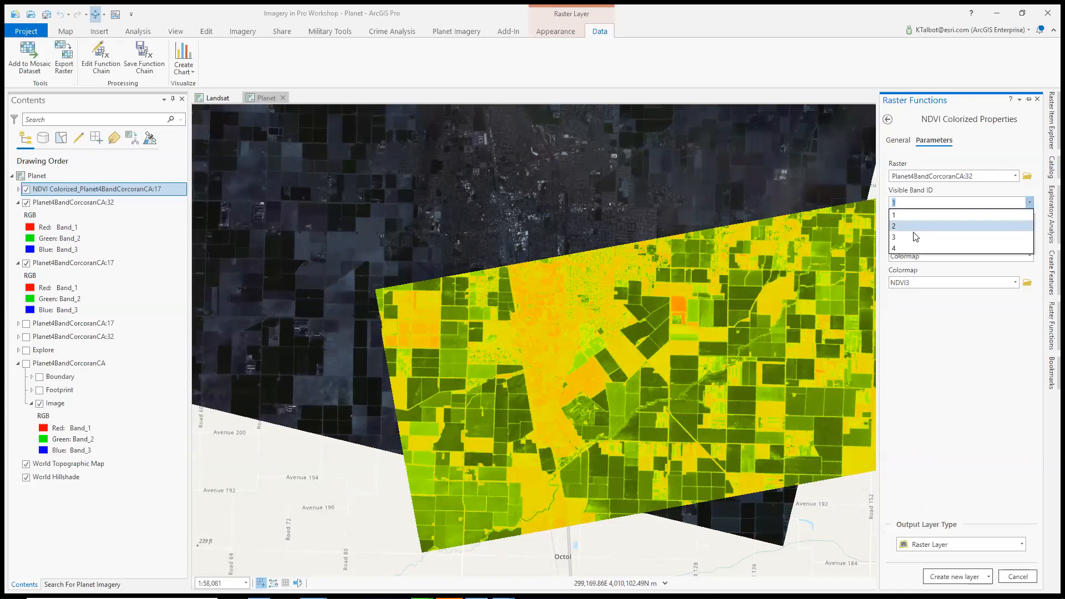
{"action": "left_click", "coordinate": [914, 237]}
{"action": "left_click", "coordinate": [1030, 229]}
{"action": "left_click", "coordinate": [910, 275]}
{"action": "left_click", "coordinate": [1017, 283]}
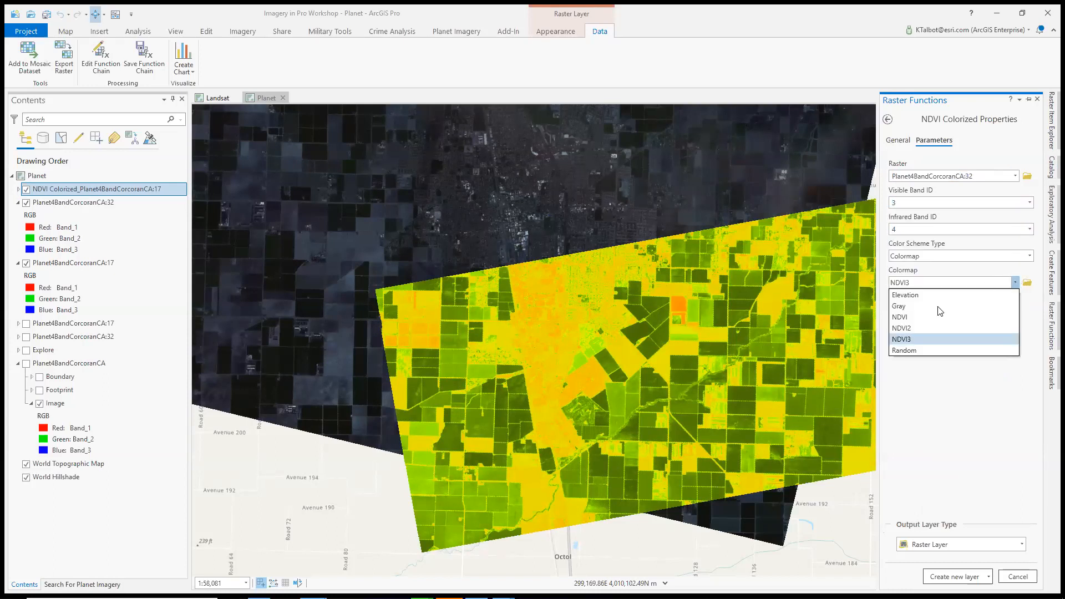
{"action": "left_click", "coordinate": [924, 314]}
{"action": "left_click", "coordinate": [949, 577]}
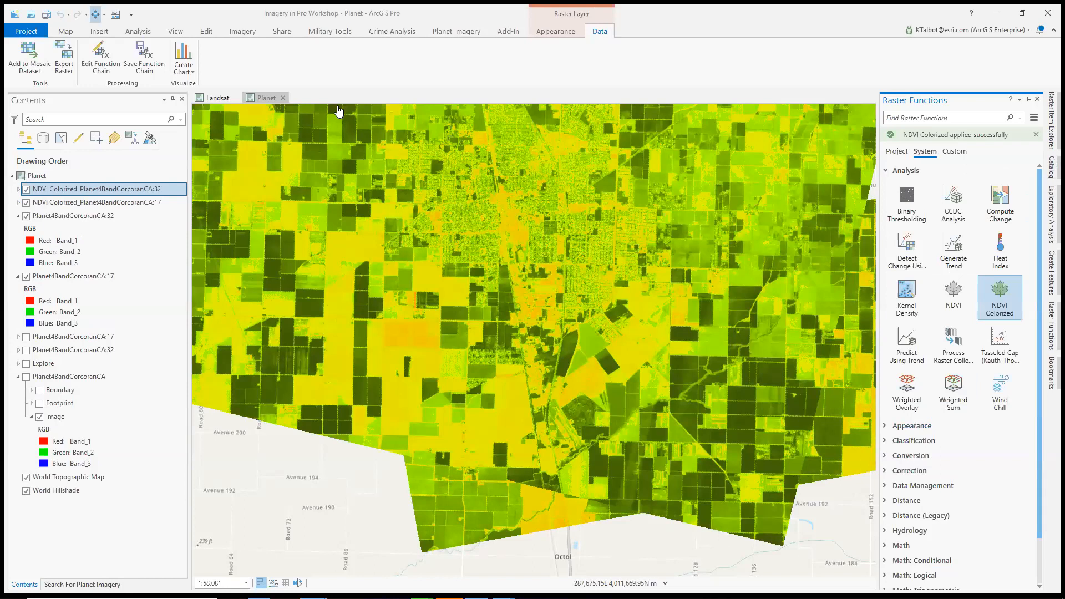
Swipe the scene 32 NDVI layer over the map to compare it with the scene 17 NDVI layer, and return to exploring
{"action": "left_click", "coordinate": [116, 15]}
{"action": "left_click_drag", "start_coordinate": [694, 233], "coordinate": [713, 492]}
{"action": "left_click_drag", "start_coordinate": [684, 300], "coordinate": [700, 105]}
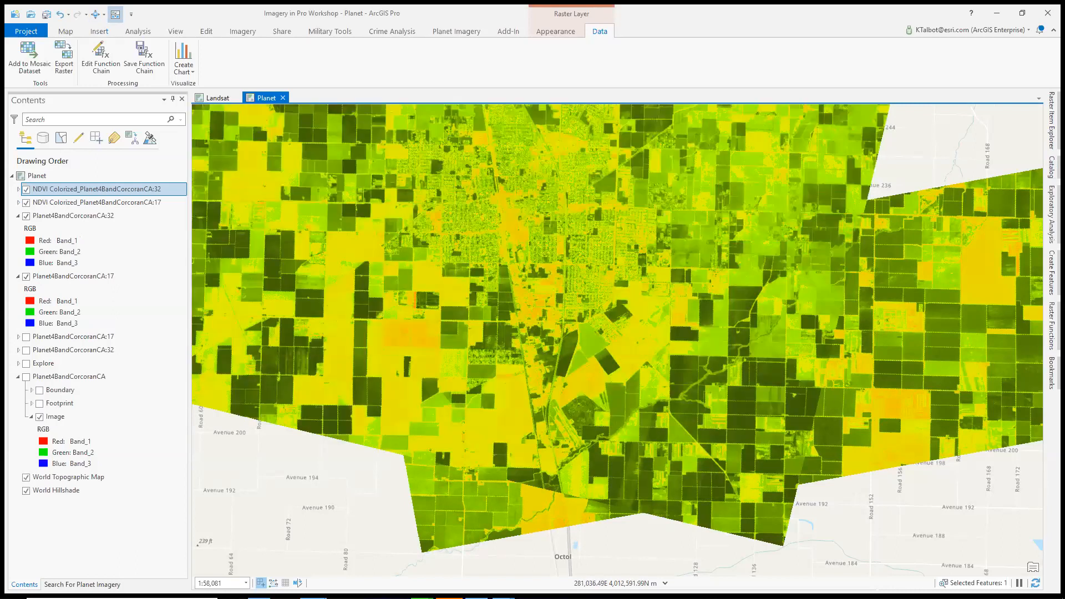
{"action": "left_click", "coordinate": [95, 14]}
Find the Calculator raster function by searching for "calc" and define the raster variables T1 and T2 in it
{"action": "left_click", "coordinate": [1050, 331]}
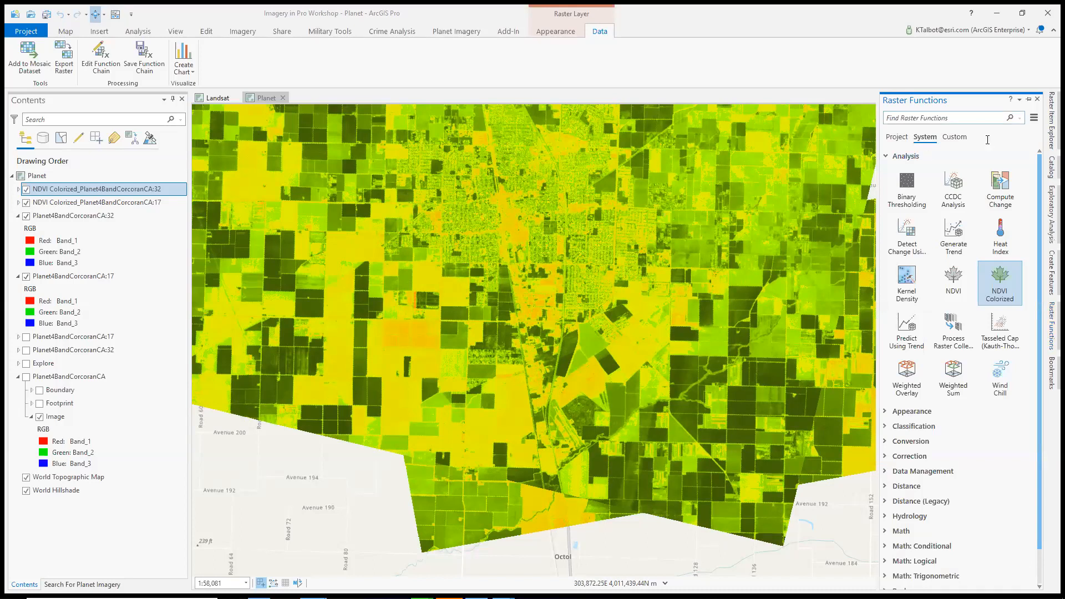
{"action": "left_click", "coordinate": [947, 116]}
{"action": "type", "text": "calc"}
{"action": "left_click", "coordinate": [908, 185]}
{"action": "left_click", "coordinate": [899, 179]}
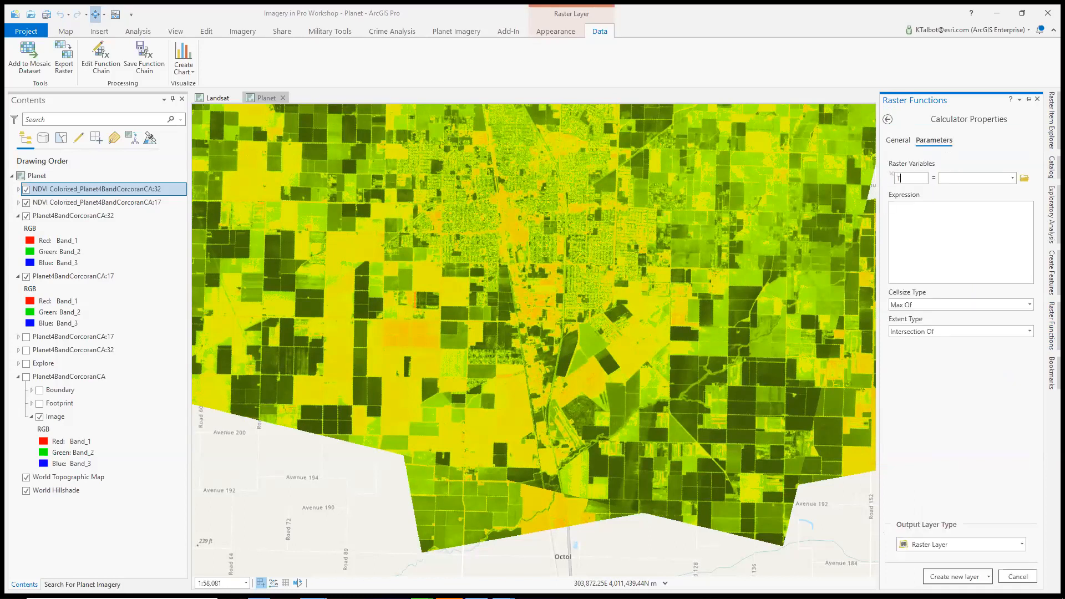
{"action": "left_click", "coordinate": [928, 193]}
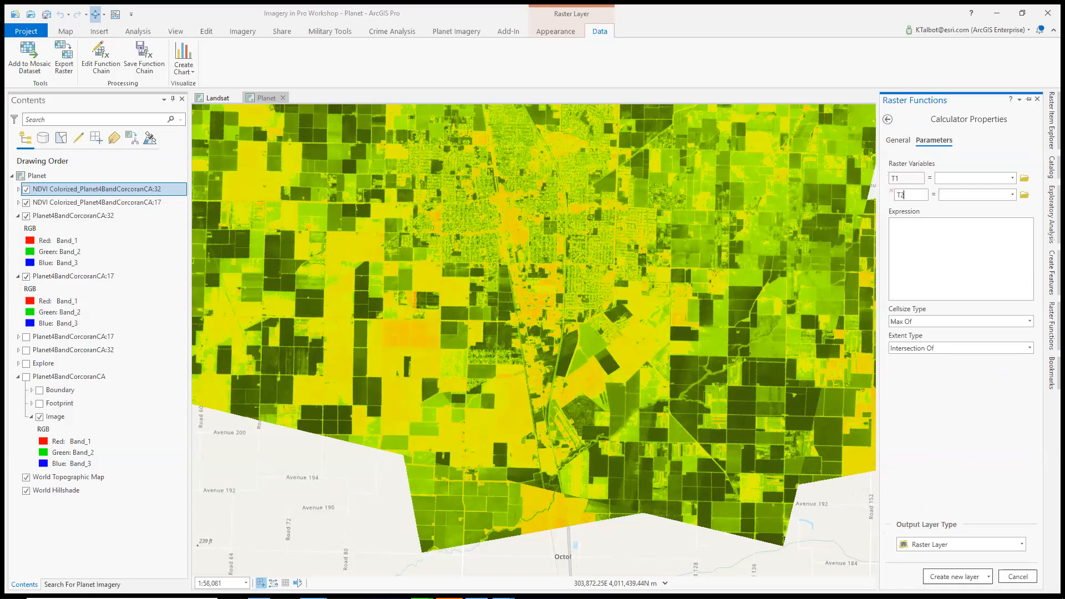
Assign the scene 17 NDVI Colorized layer to T1 and the scene 32 NDVI Colorized layer to T2
{"action": "left_click", "coordinate": [1015, 179]}
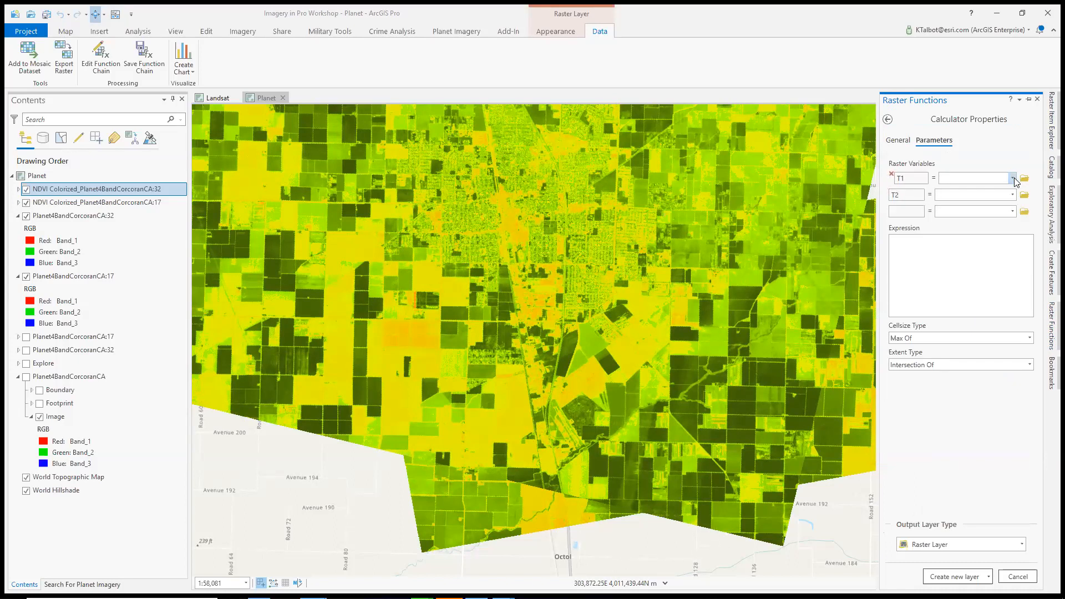
{"action": "left_click", "coordinate": [1013, 179]}
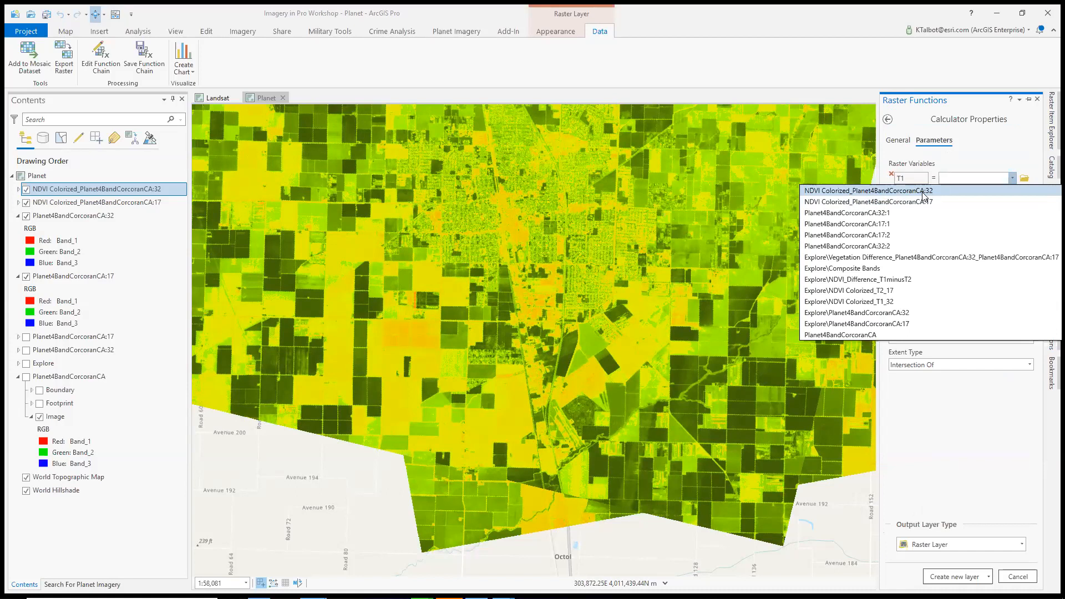
{"action": "left_click", "coordinate": [923, 191]}
{"action": "left_click", "coordinate": [1013, 178]}
{"action": "left_click", "coordinate": [895, 203]}
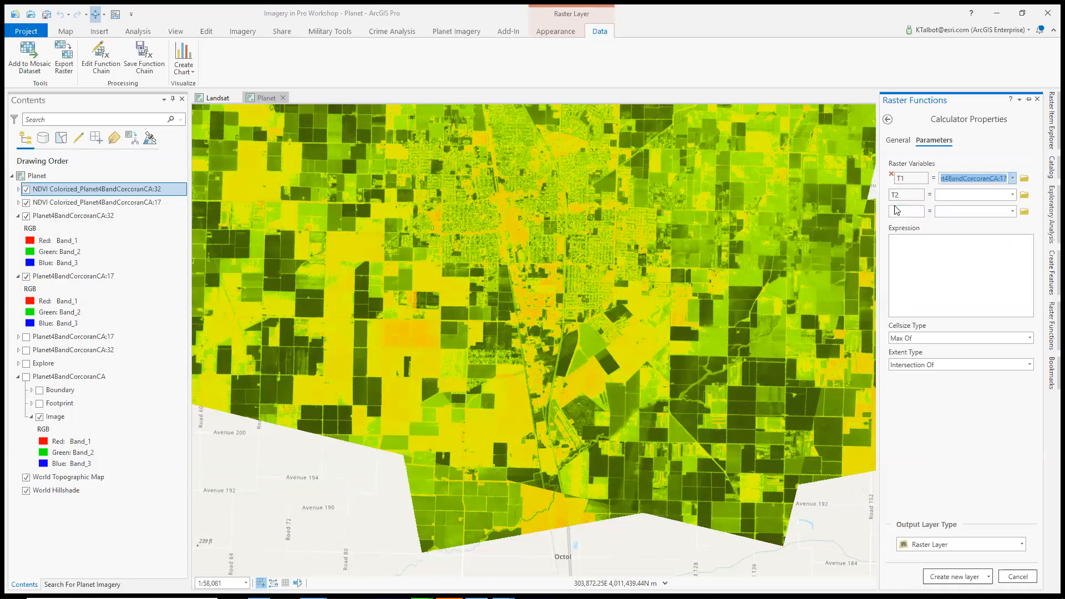
{"action": "left_click", "coordinate": [1011, 195]}
{"action": "left_click", "coordinate": [932, 218]}
Enter the Calculator expression T1-T2 and create the difference as a new layer
{"action": "left_click", "coordinate": [925, 247]}
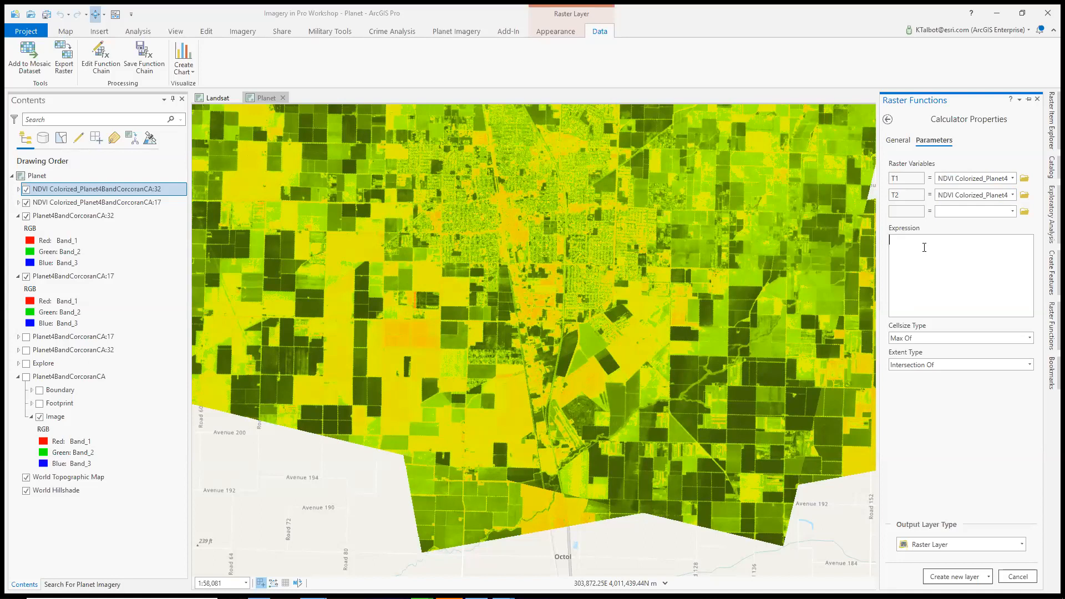
{"action": "type", "text": "T1-"}
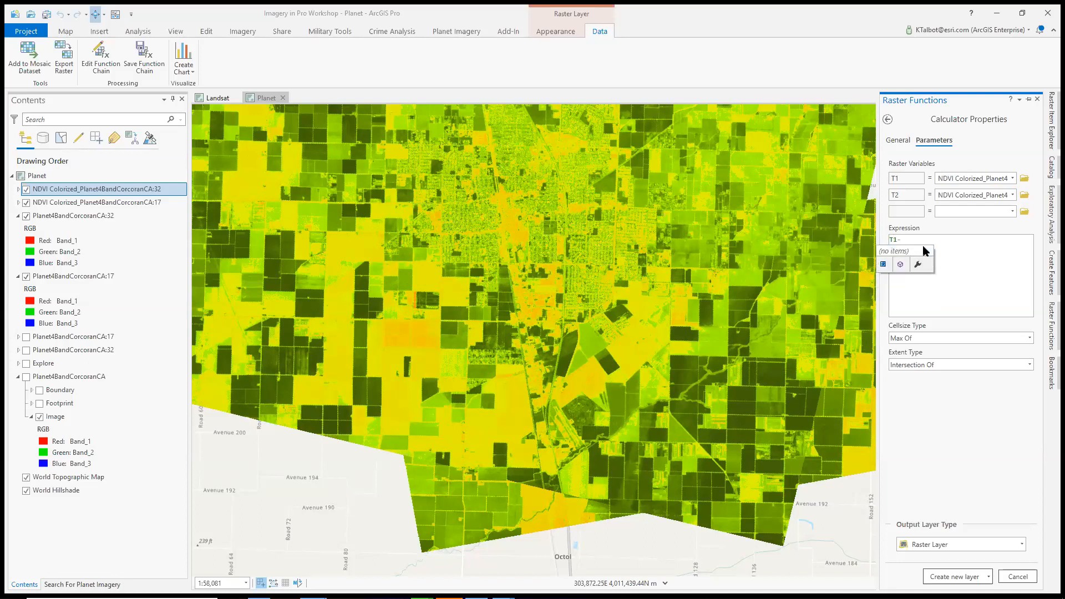
{"action": "type", "text": "T2"}
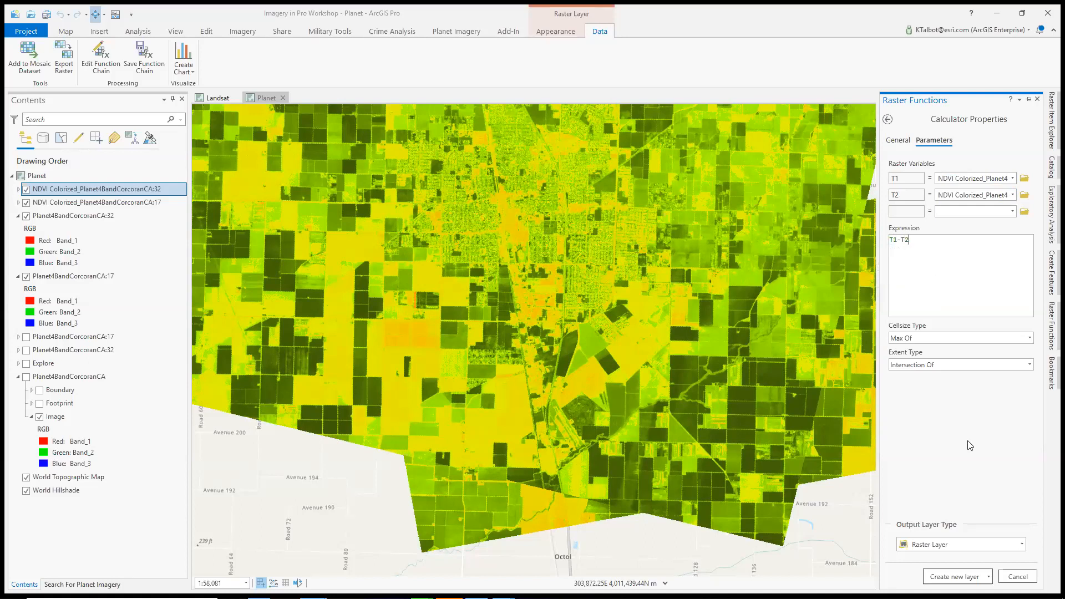
{"action": "left_click", "coordinate": [951, 577]}
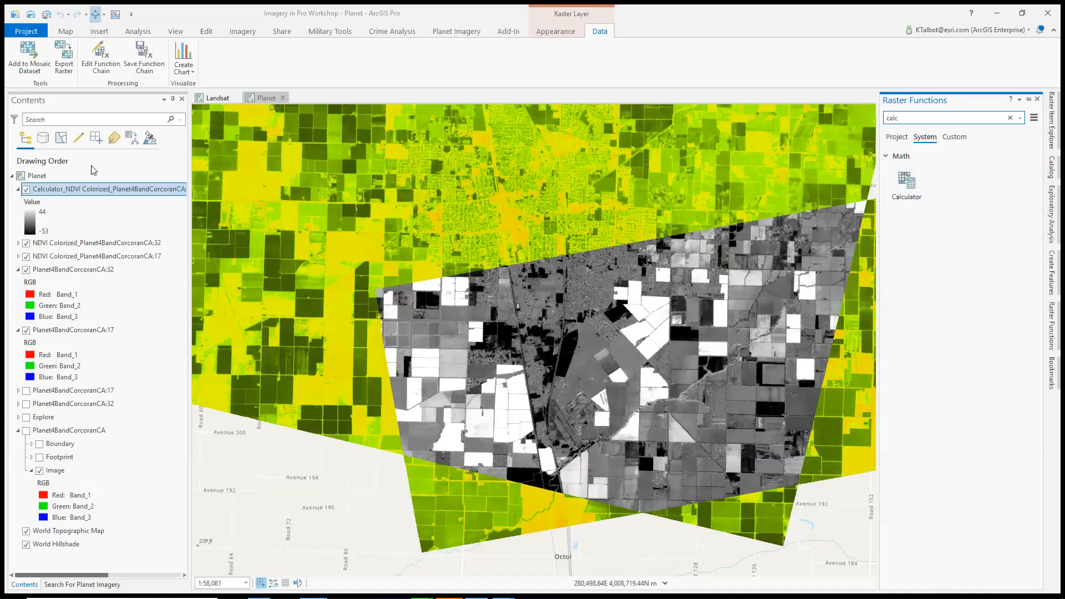
Remove the calculated difference layer from the map and restart the Calculator function with raster variables T1 and T2
{"action": "right_click", "coordinate": [104, 188]}
{"action": "left_click", "coordinate": [135, 210]}
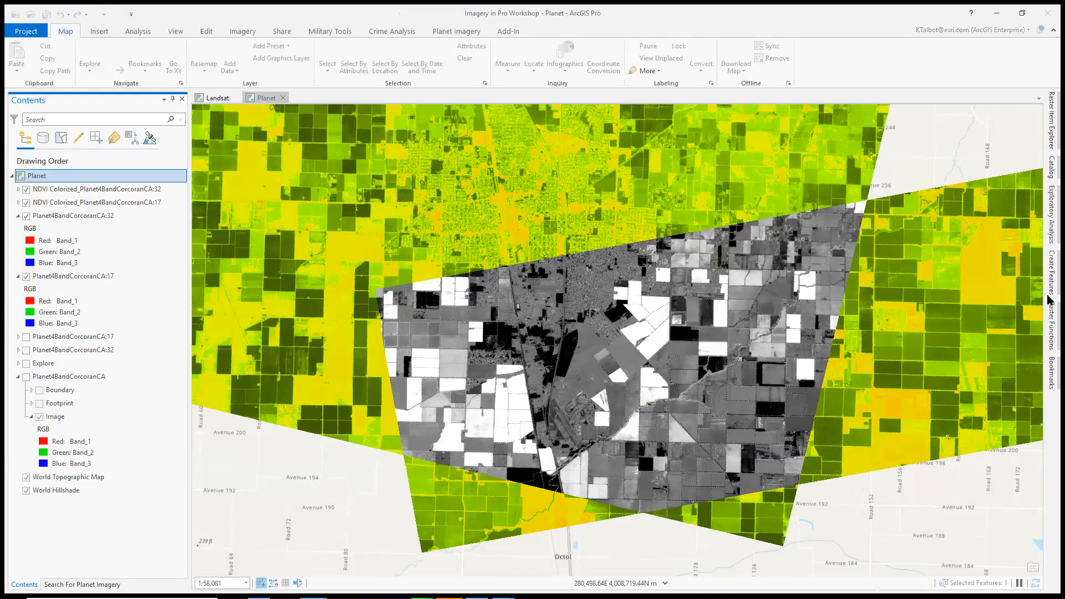
{"action": "left_click", "coordinate": [1051, 327]}
{"action": "left_click", "coordinate": [902, 176]}
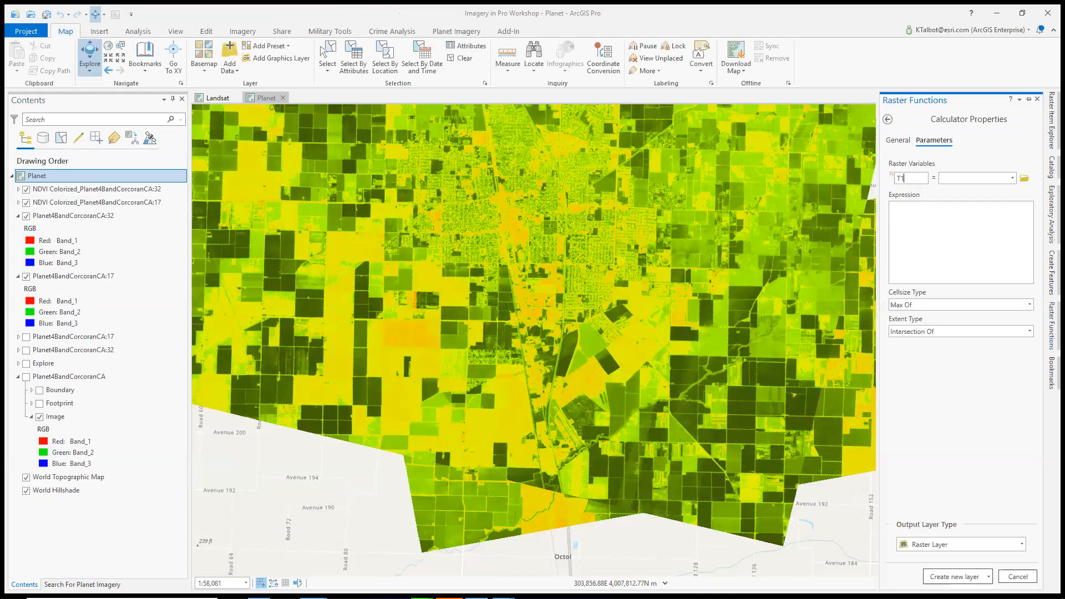
{"action": "key", "text": "Return"}
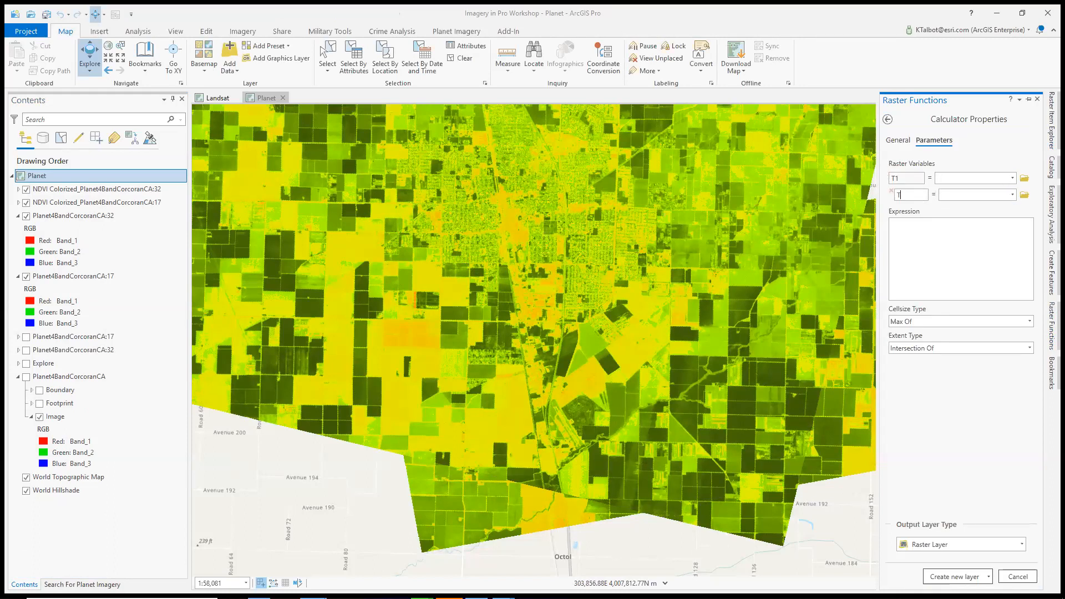
Assign the scene 32 NDVI layer to T1 and the scene 17 one to T2, and try to create the layer without an expression
{"action": "left_click", "coordinate": [1013, 178]}
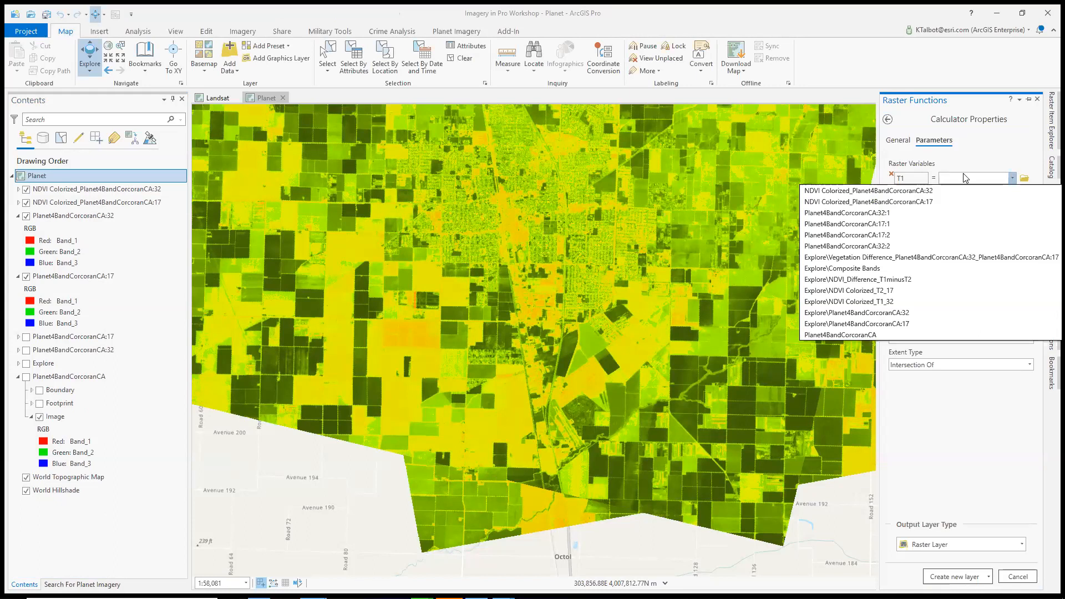
{"action": "left_click", "coordinate": [888, 202]}
{"action": "left_click", "coordinate": [1011, 181]}
{"action": "left_click", "coordinate": [994, 188]}
{"action": "left_click", "coordinate": [1013, 194]}
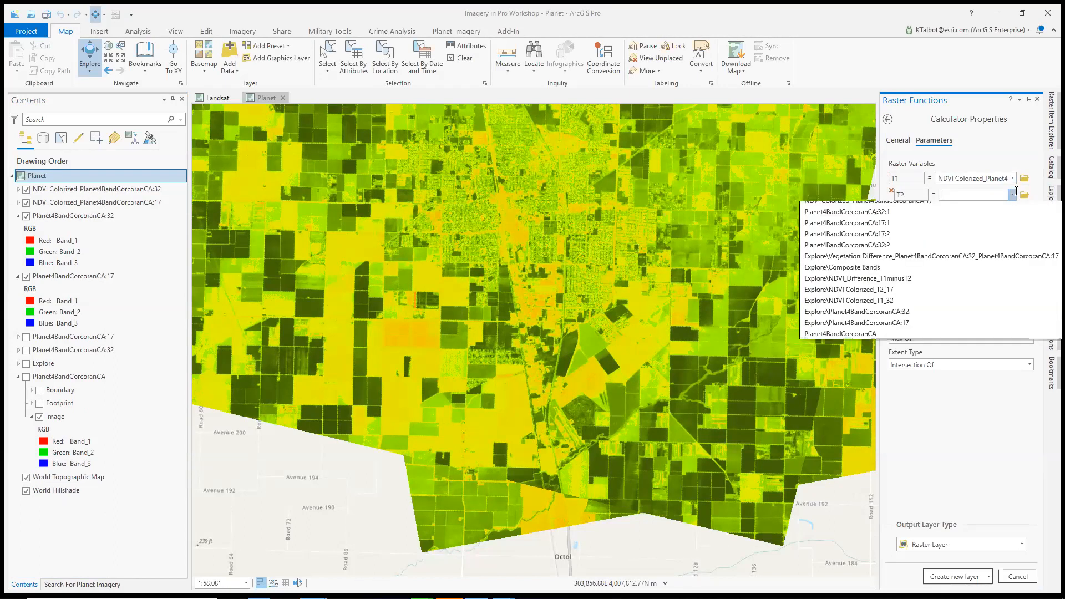
{"action": "left_click", "coordinate": [937, 221]}
{"action": "left_click", "coordinate": [979, 466]}
{"action": "left_click", "coordinate": [966, 575]}
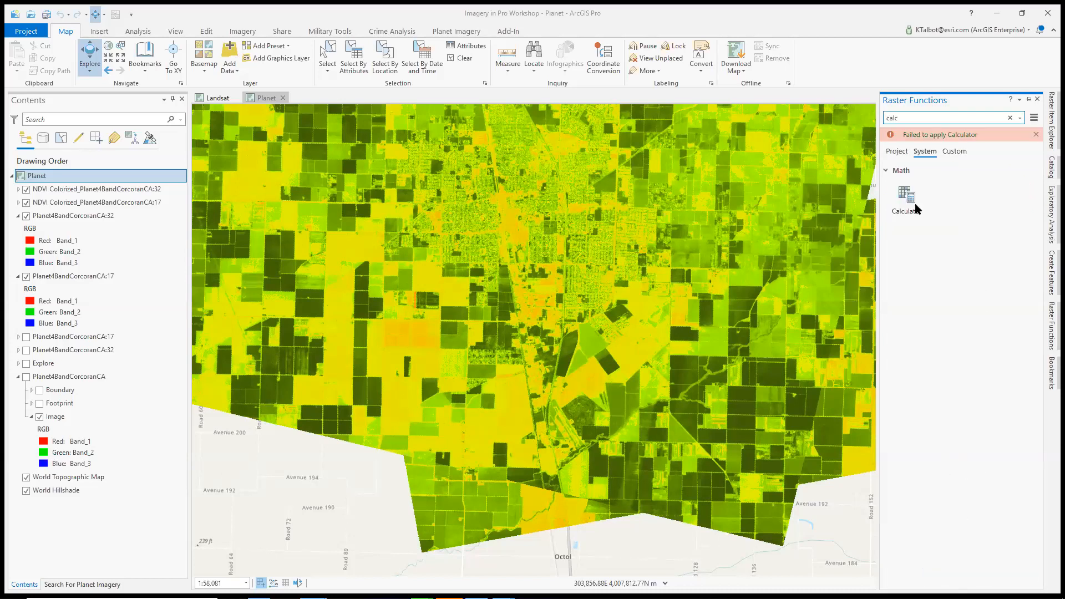
Reopen the Calculator function and set T1 to NDVI Colorized_Planet4BandCorcoranCA:32 and T2 to NDVI Colorized_Planet4BandCorcoranCA:17
{"action": "left_click", "coordinate": [916, 209]}
{"action": "left_click", "coordinate": [923, 179]}
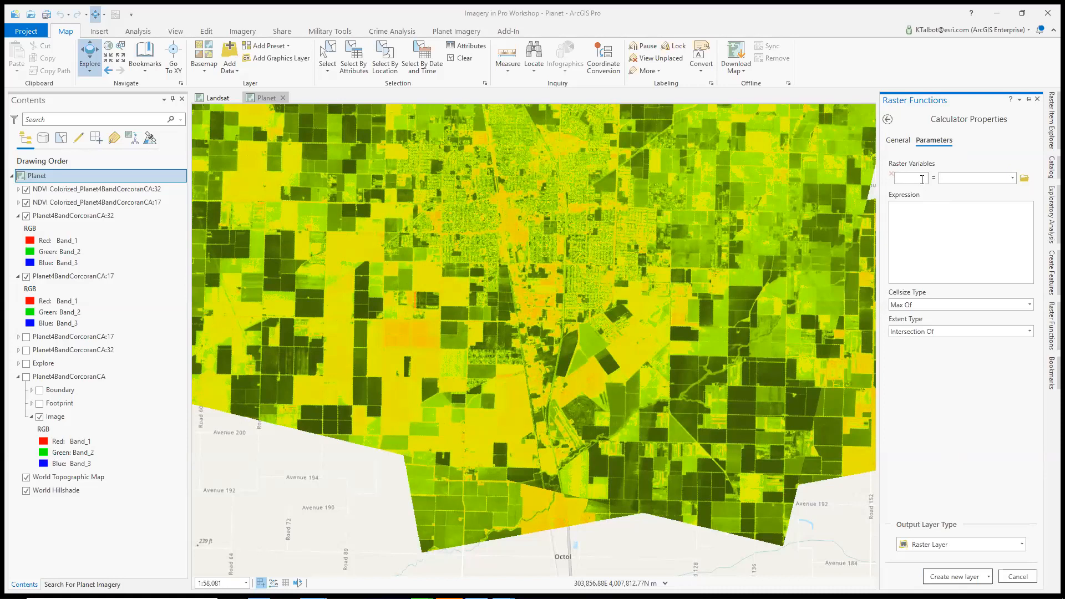
{"action": "left_click", "coordinate": [897, 197]}
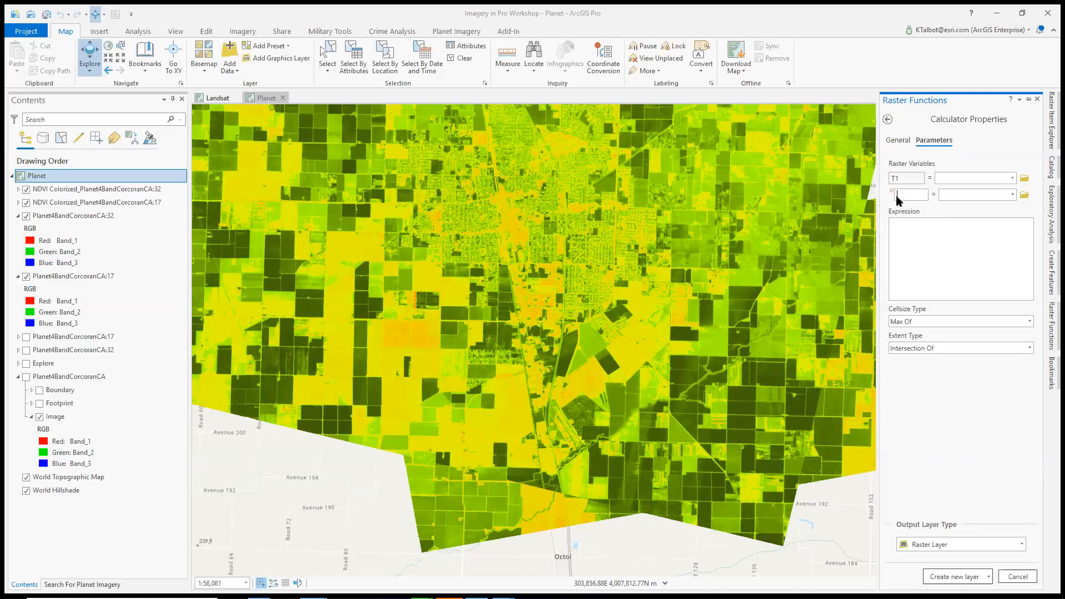
{"action": "left_click", "coordinate": [1012, 178]}
{"action": "left_click", "coordinate": [982, 191]}
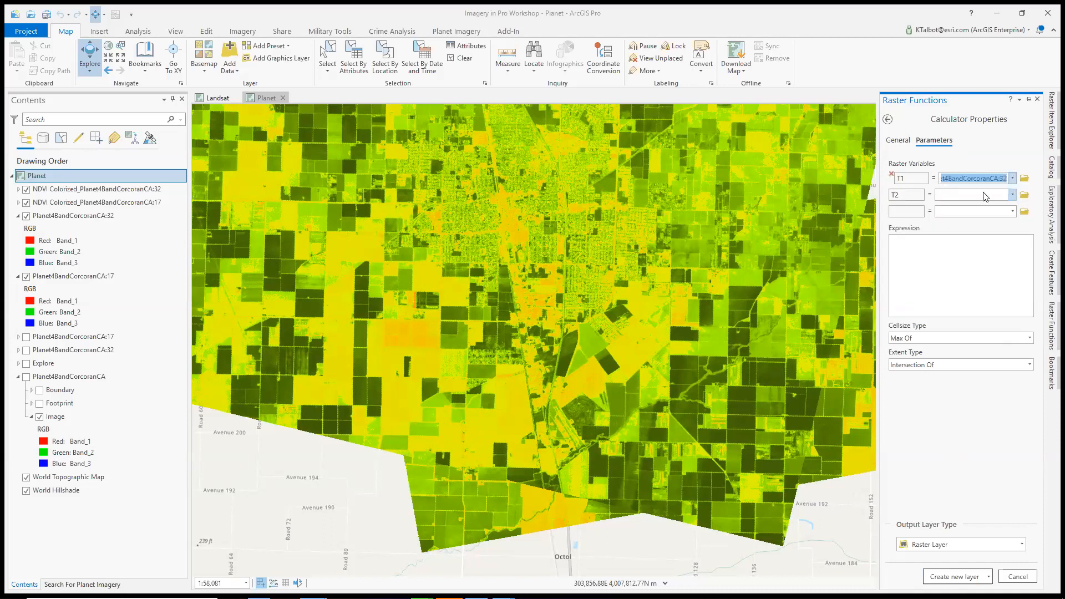
{"action": "left_click", "coordinate": [1013, 197]}
{"action": "left_click", "coordinate": [924, 218]}
Create the NDVI difference layer with the expression T1-T2 and clear the raster function search
{"action": "left_click", "coordinate": [930, 252]}
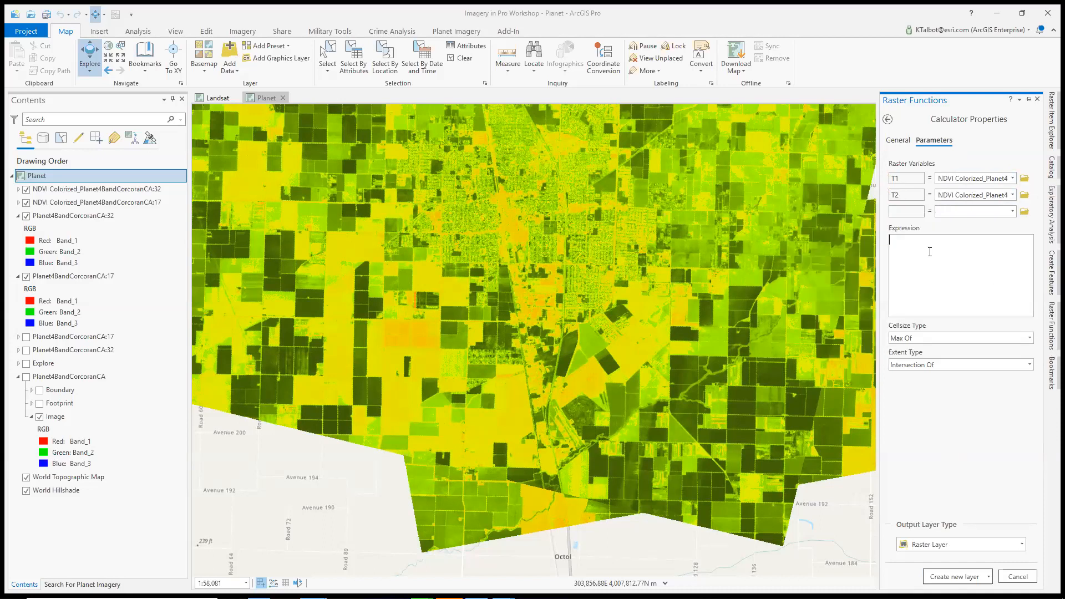
{"action": "type", "text": "T1-T2"}
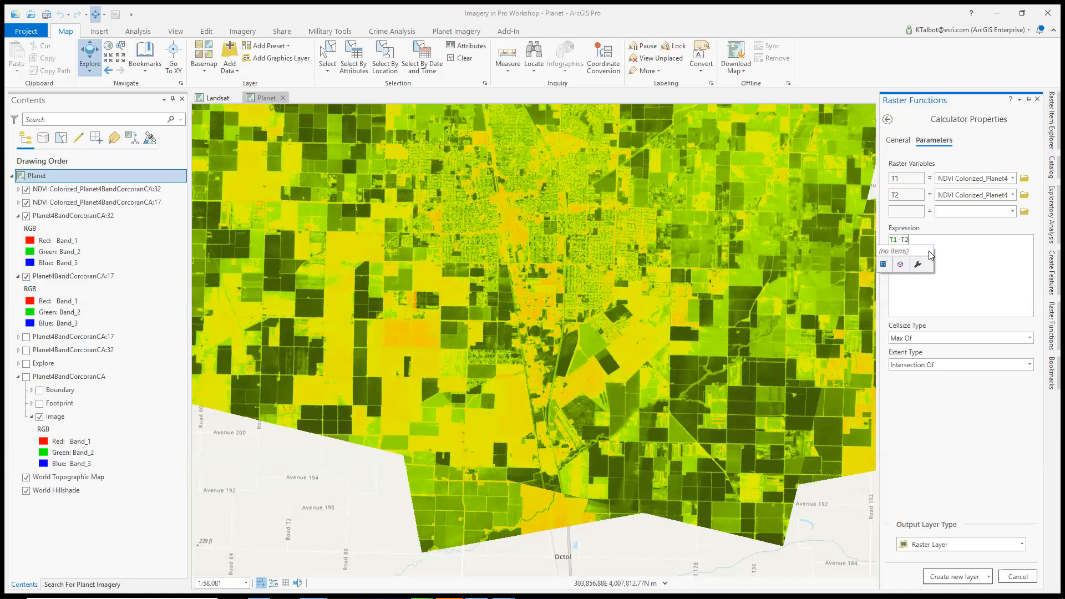
{"action": "left_click", "coordinate": [948, 577]}
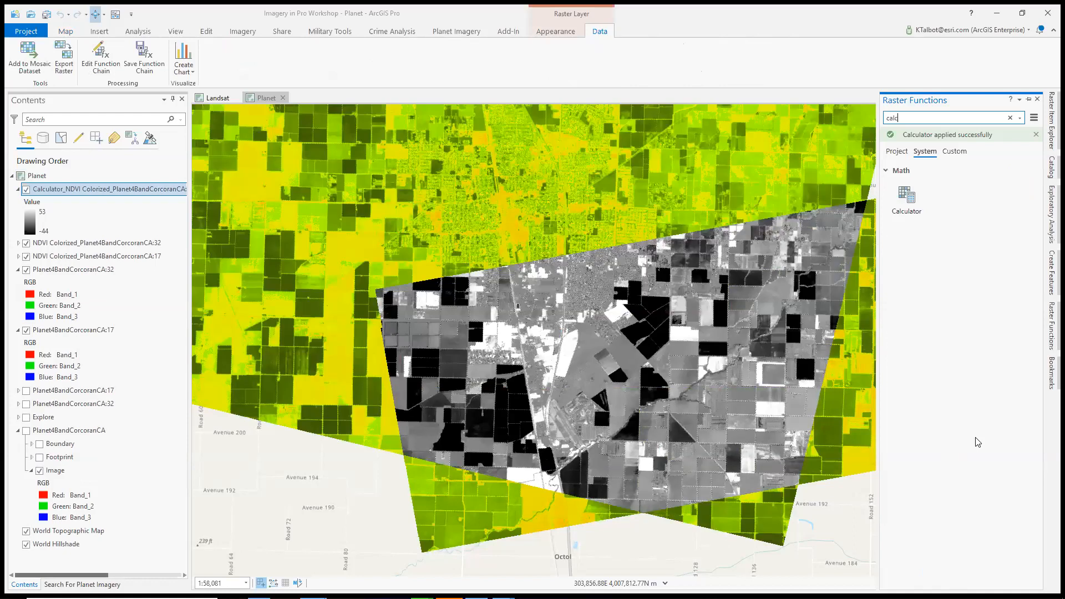
{"action": "left_click", "coordinate": [1010, 119]}
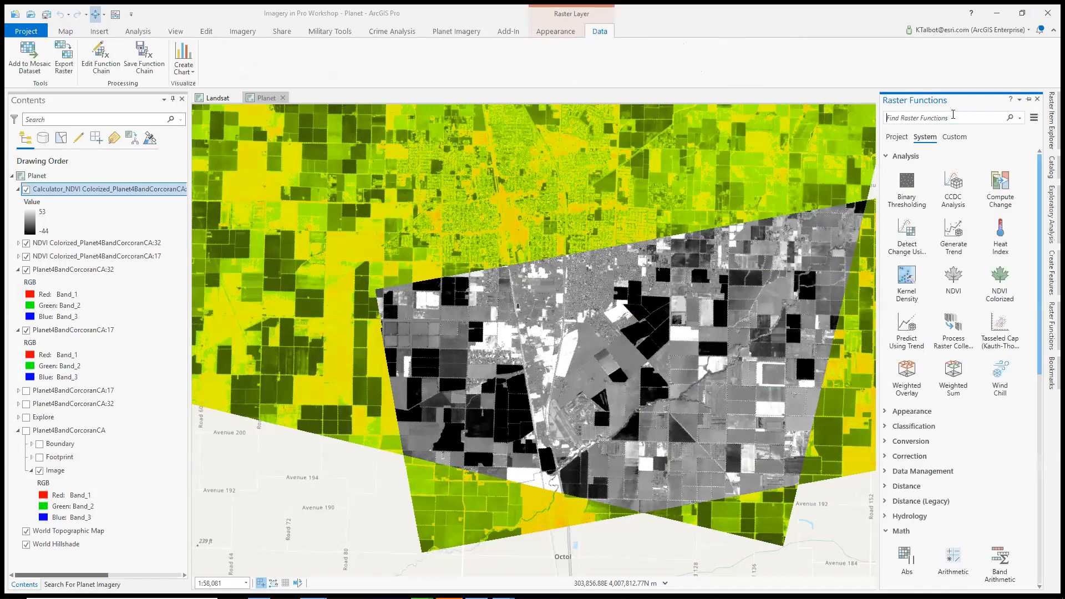
Search the raster functions for "Composite b" and open the Composite Bands function
{"action": "type", "text": "Compos"}
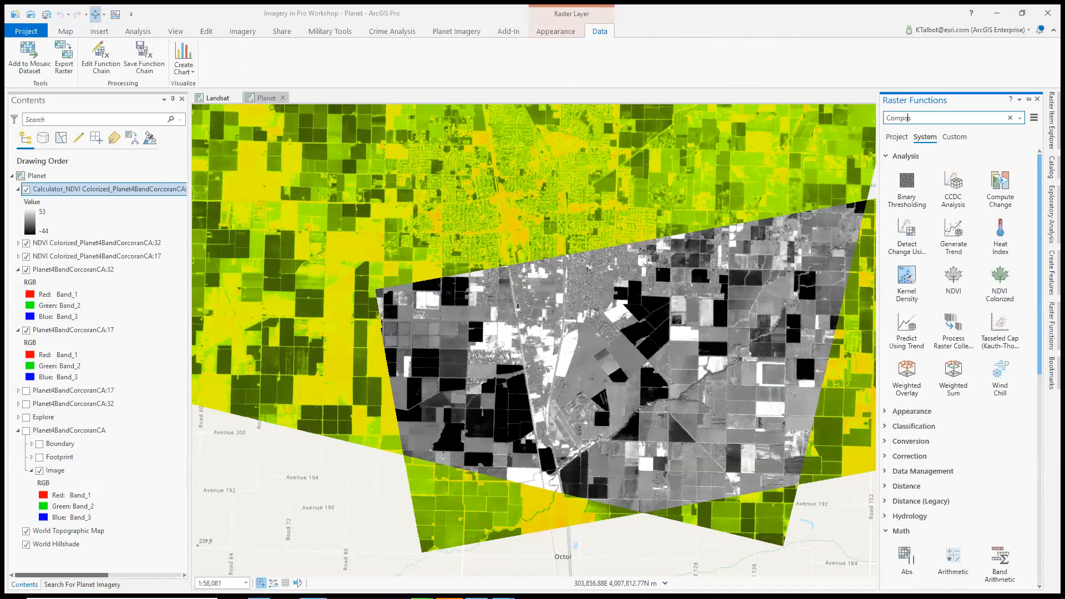
{"action": "type", "text": "ite b"}
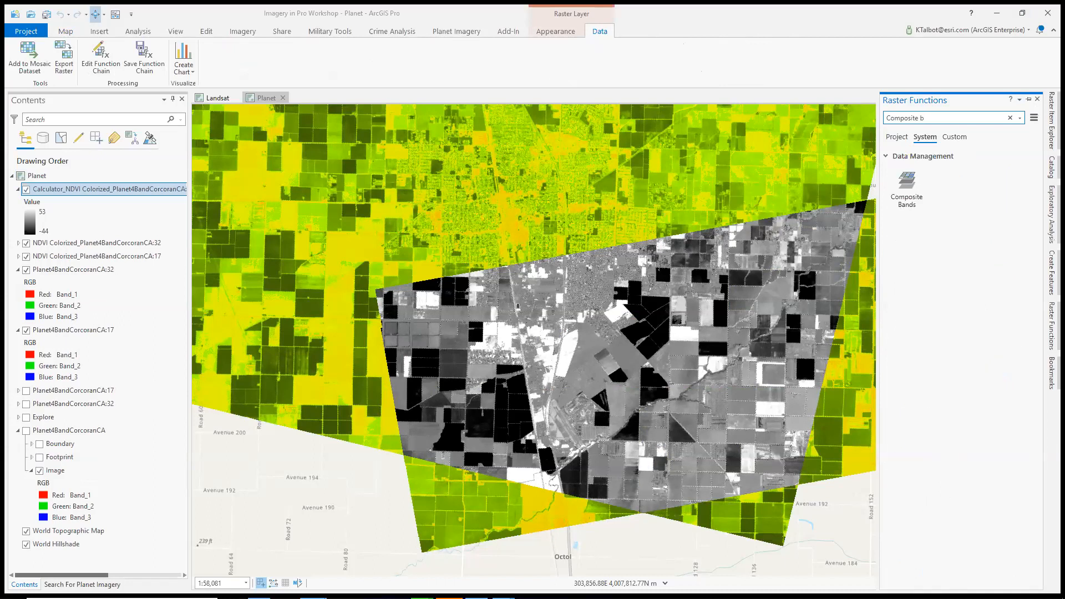
{"action": "left_click", "coordinate": [909, 192]}
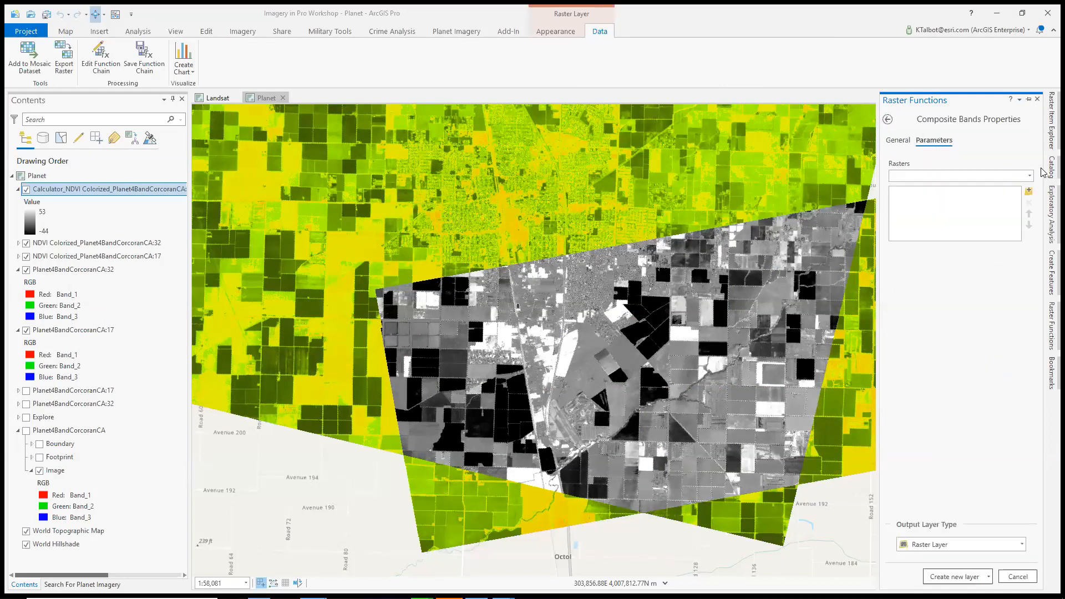
{"action": "left_click", "coordinate": [1029, 177]}
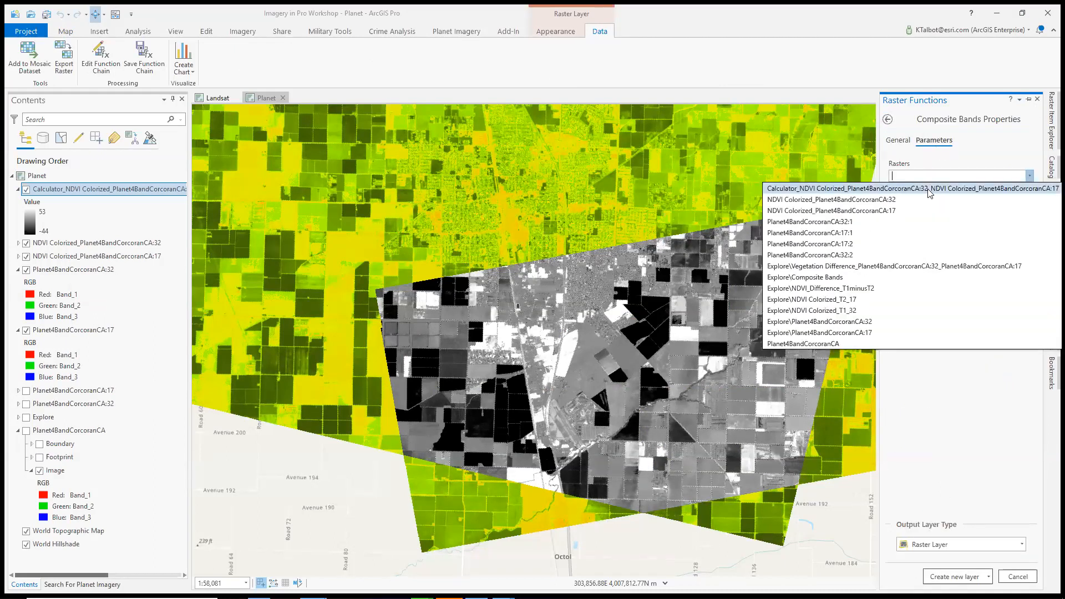
{"action": "left_click", "coordinate": [929, 189]}
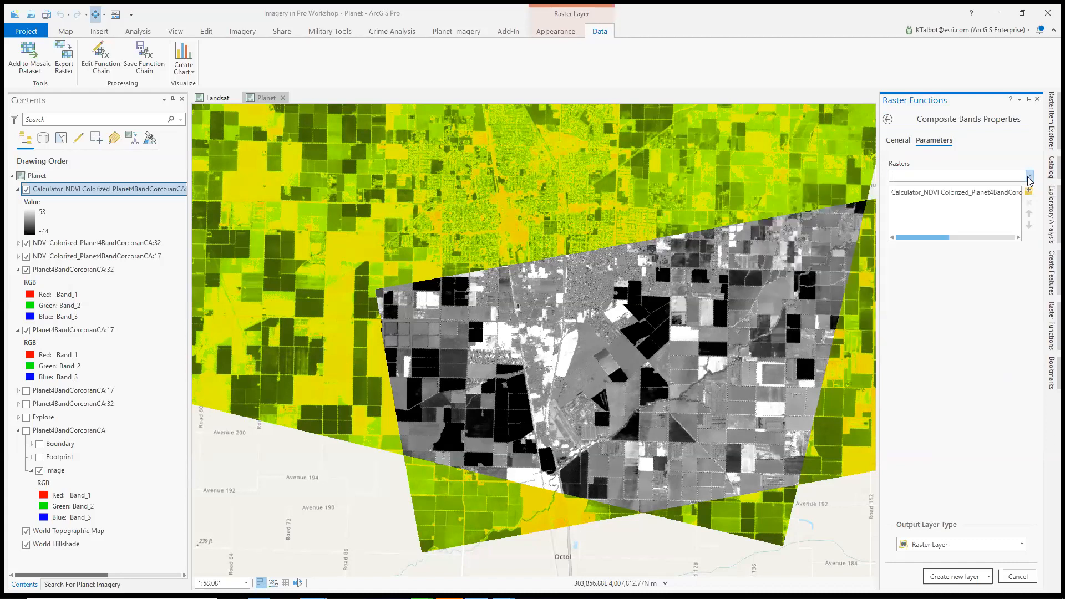
{"action": "left_click", "coordinate": [982, 176]}
{"action": "left_click", "coordinate": [982, 372]}
{"action": "left_click", "coordinate": [1003, 196]}
{"action": "left_click", "coordinate": [1029, 203]}
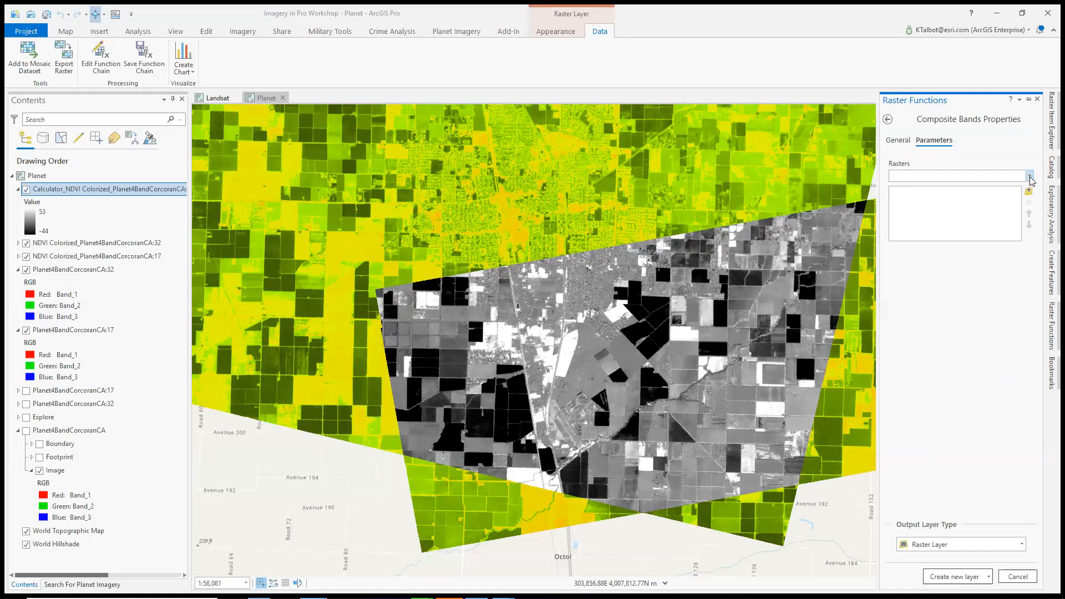
Create a Composite Bands raster layer from the calculated NDVI difference layer and the NDVI Colorized layers of scenes 17 and 32
{"action": "left_click", "coordinate": [1029, 176]}
{"action": "left_click", "coordinate": [897, 213]}
{"action": "left_click", "coordinate": [1029, 176]}
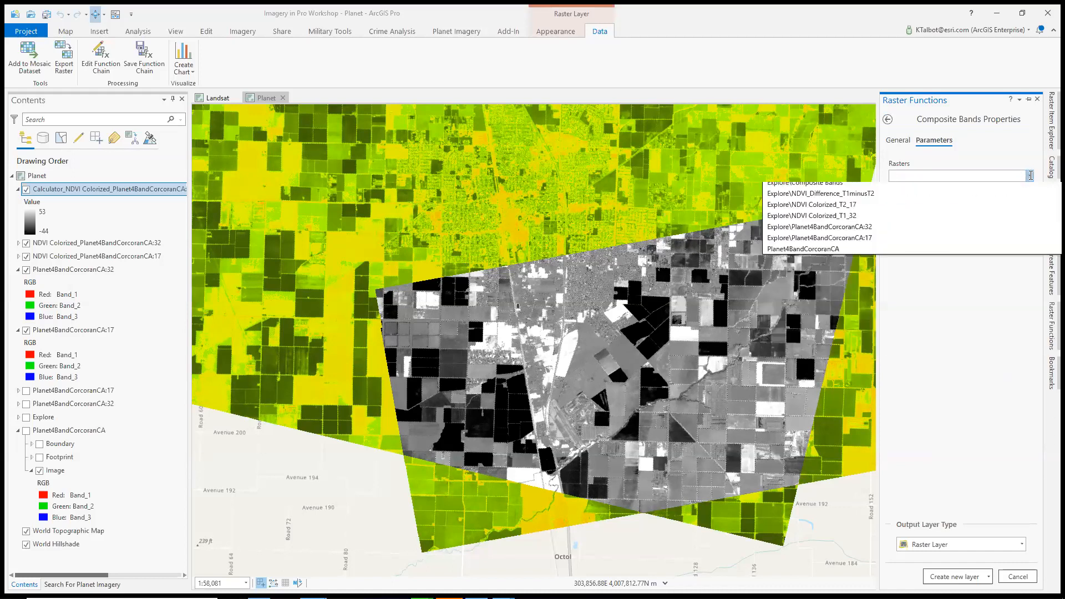
{"action": "left_click", "coordinate": [999, 199]}
{"action": "left_click", "coordinate": [1029, 176]}
{"action": "left_click", "coordinate": [910, 188]}
{"action": "left_click", "coordinate": [958, 577]}
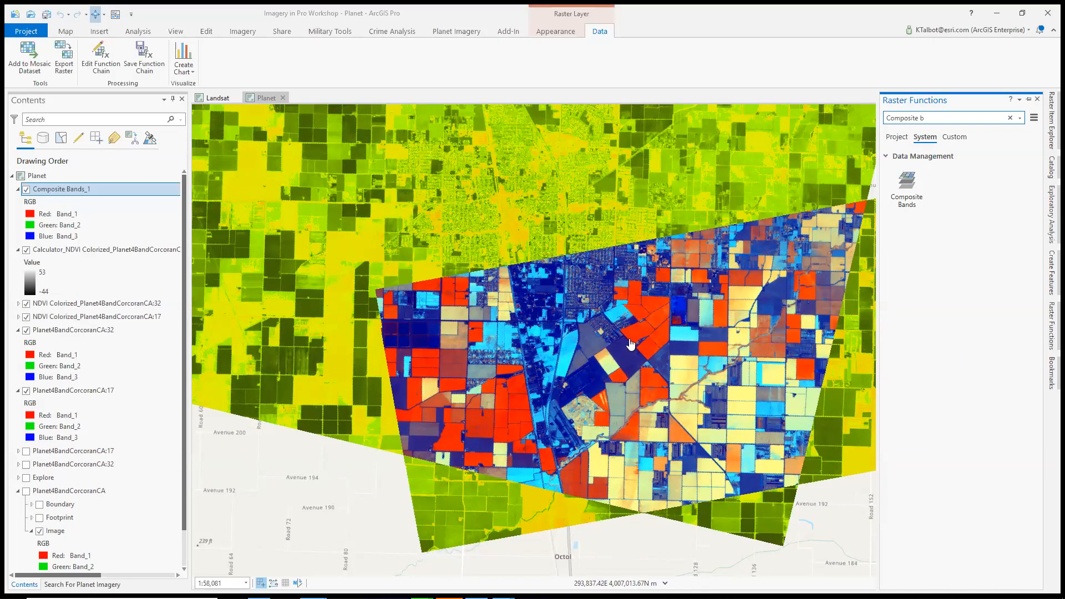
Open the composite bands layer's function chain in the raster function editor, and minimize the application to show the desktop
{"action": "left_click", "coordinate": [71, 190]}
{"action": "right_click", "coordinate": [71, 191]}
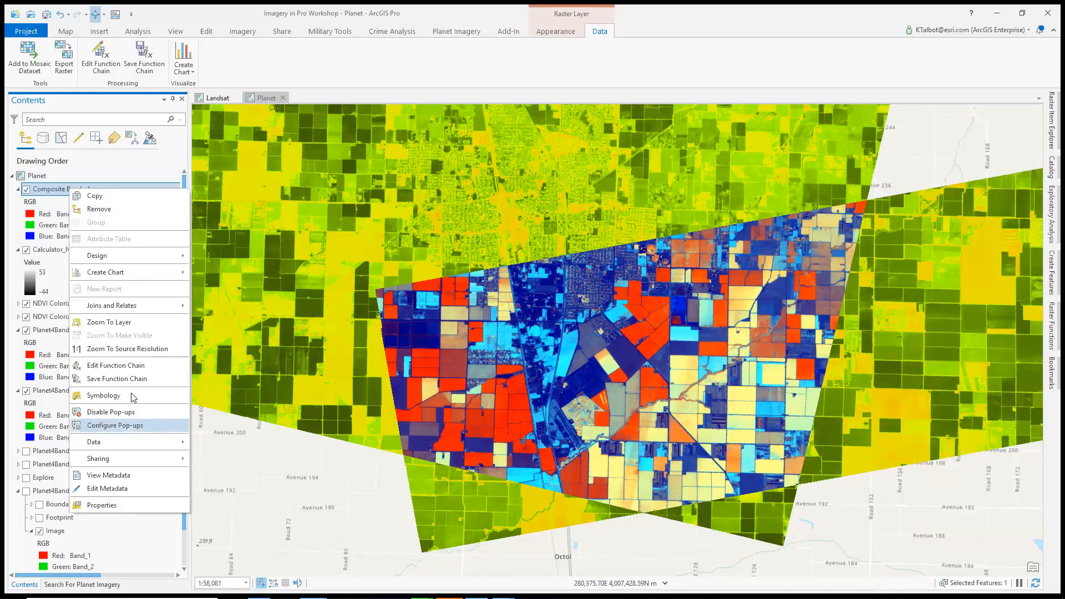
{"action": "left_click", "coordinate": [145, 367]}
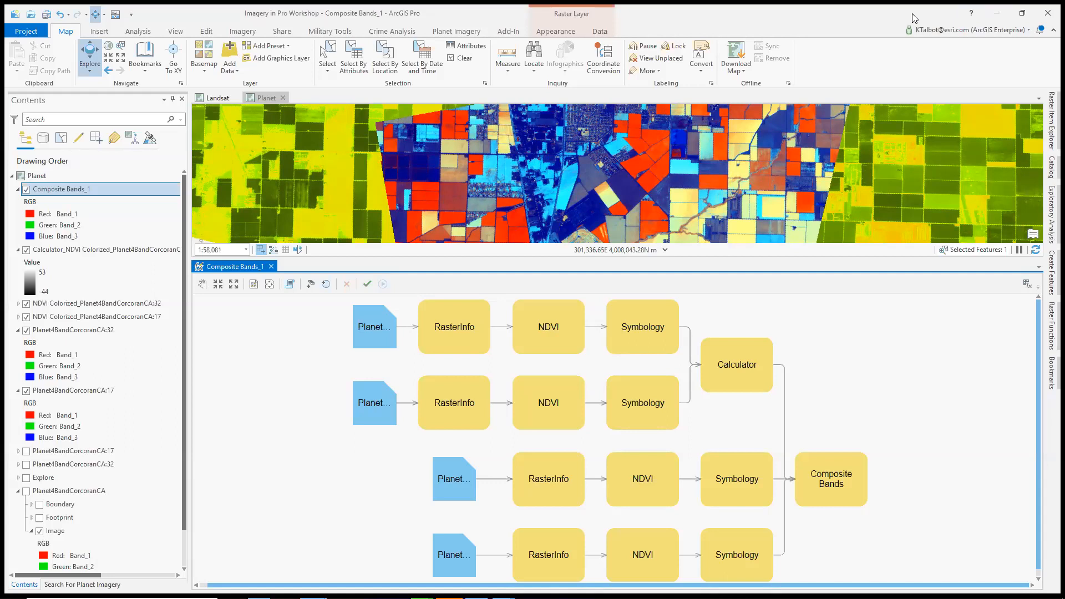
{"action": "left_click", "coordinate": [991, 13]}
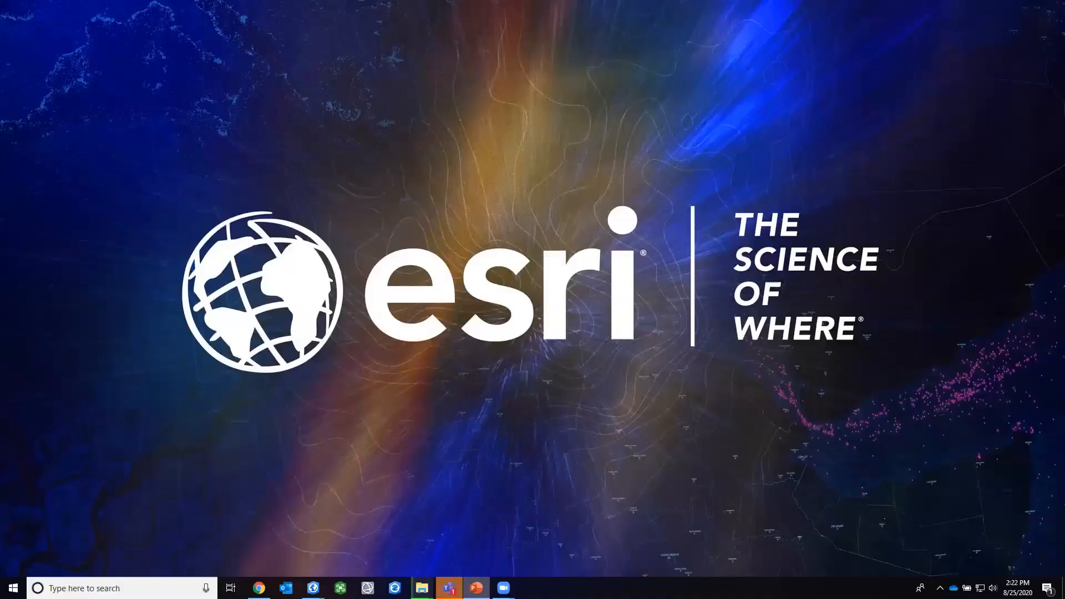
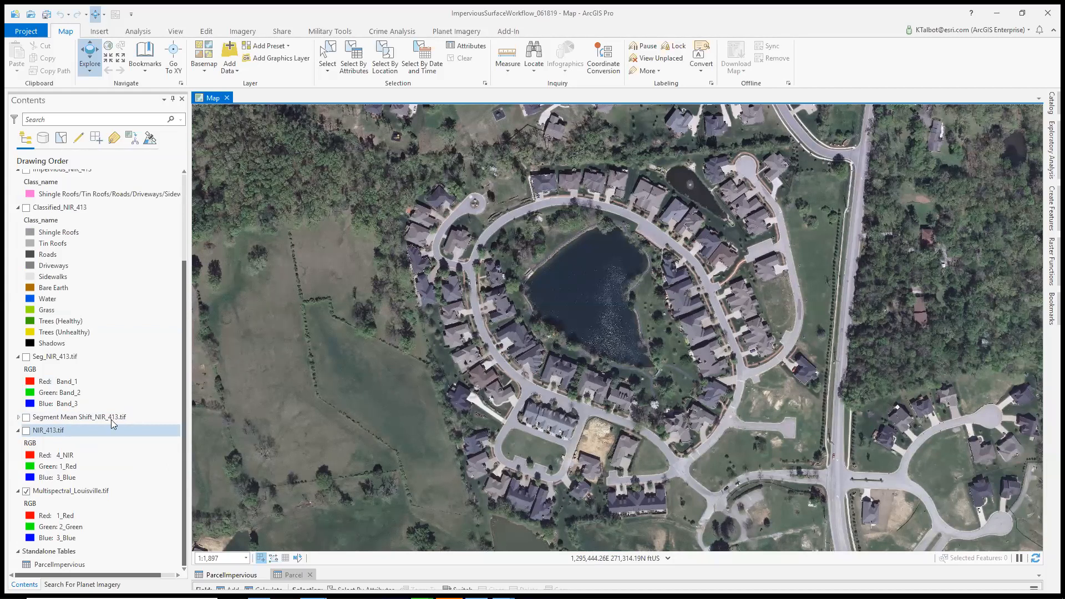
Show the NIR_413.tif and Seg_NIR_413.tif layers on the map, with NIR_413.tif selected for the classification tools
{"action": "left_click", "coordinate": [130, 385]}
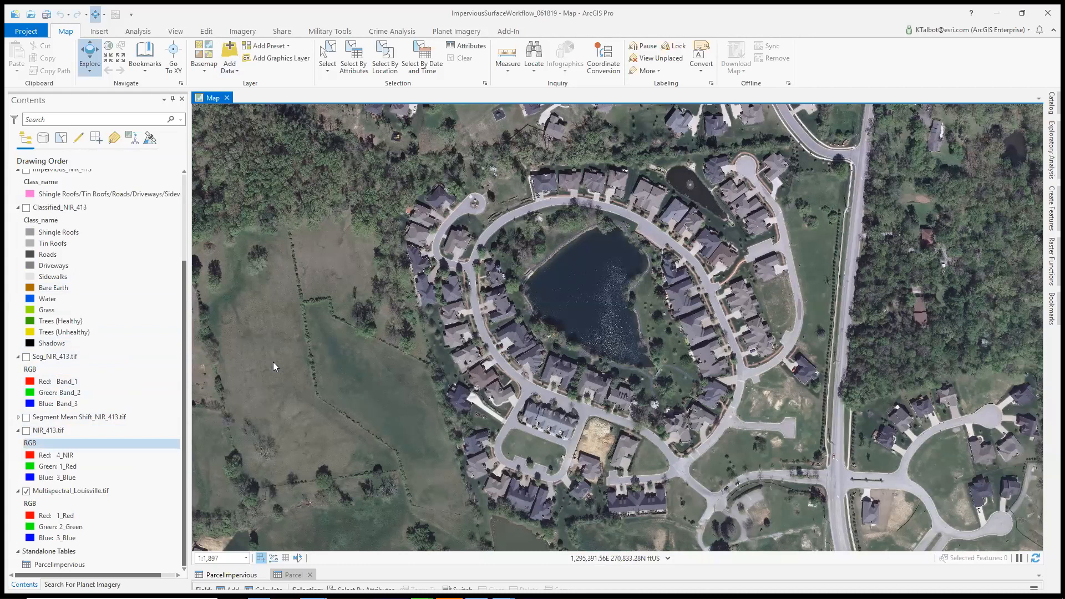
{"action": "left_click", "coordinate": [26, 430]}
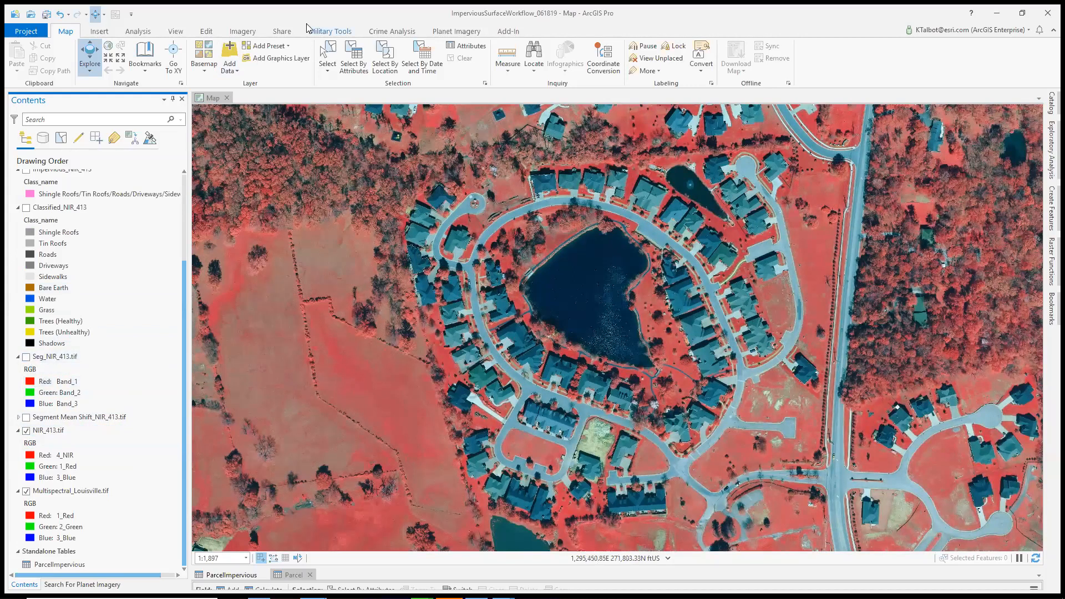
{"action": "scroll", "coordinate": [421, 66], "scroll_direction": "down", "scroll_amount": 5}
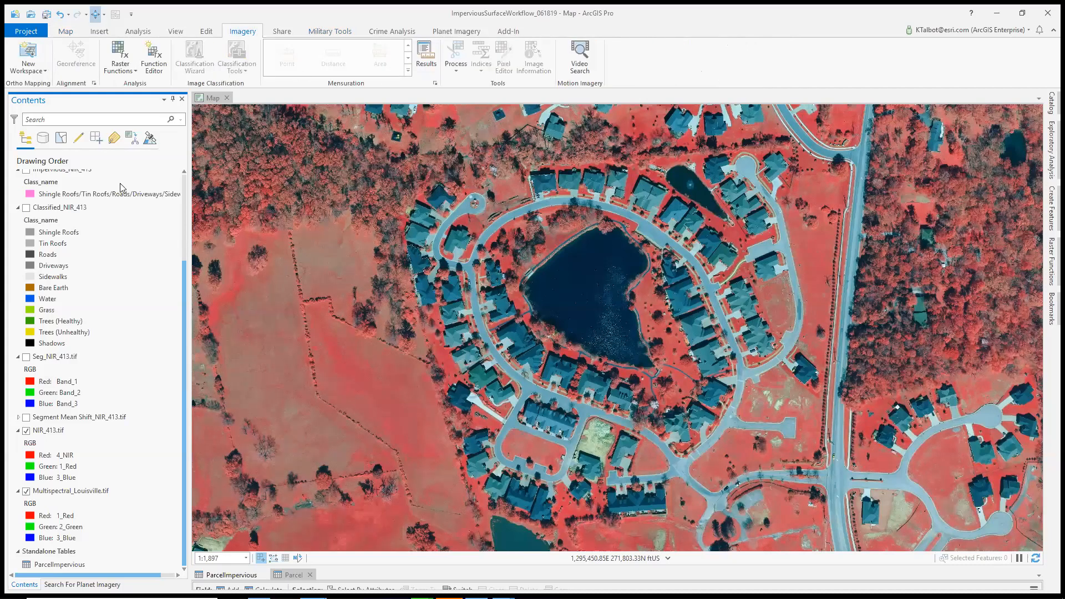
{"action": "left_click", "coordinate": [51, 432]}
{"action": "left_click", "coordinate": [238, 65]}
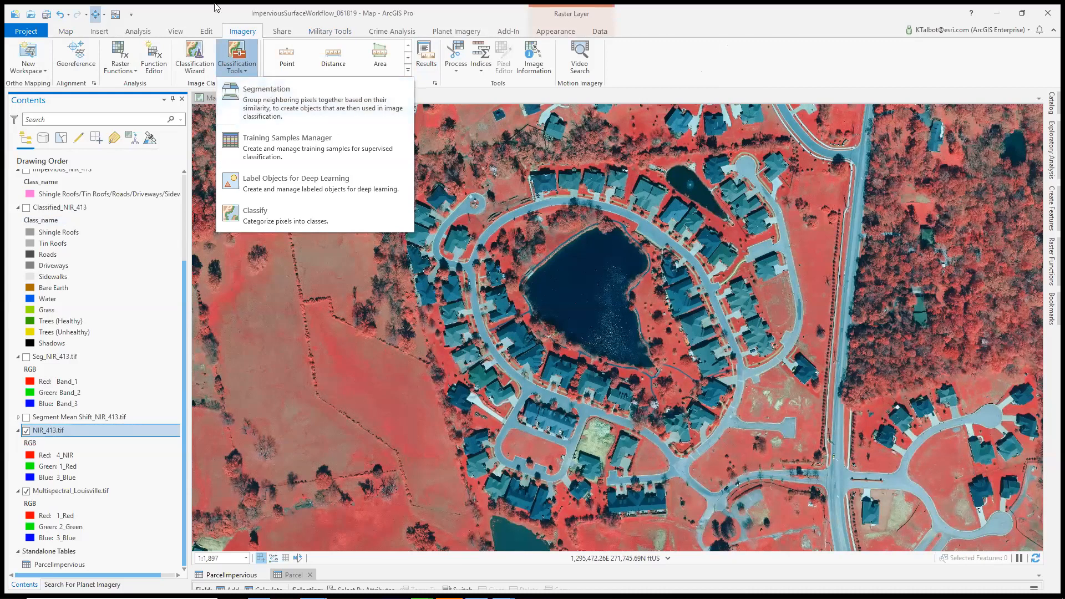
{"action": "left_click", "coordinate": [43, 351]}
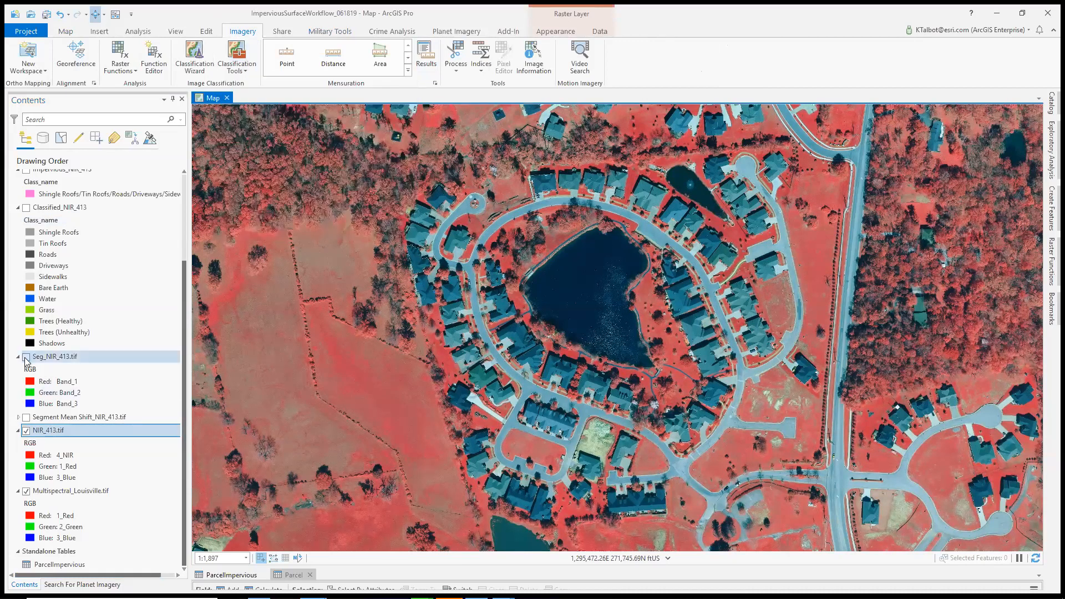
{"action": "left_click", "coordinate": [26, 357]}
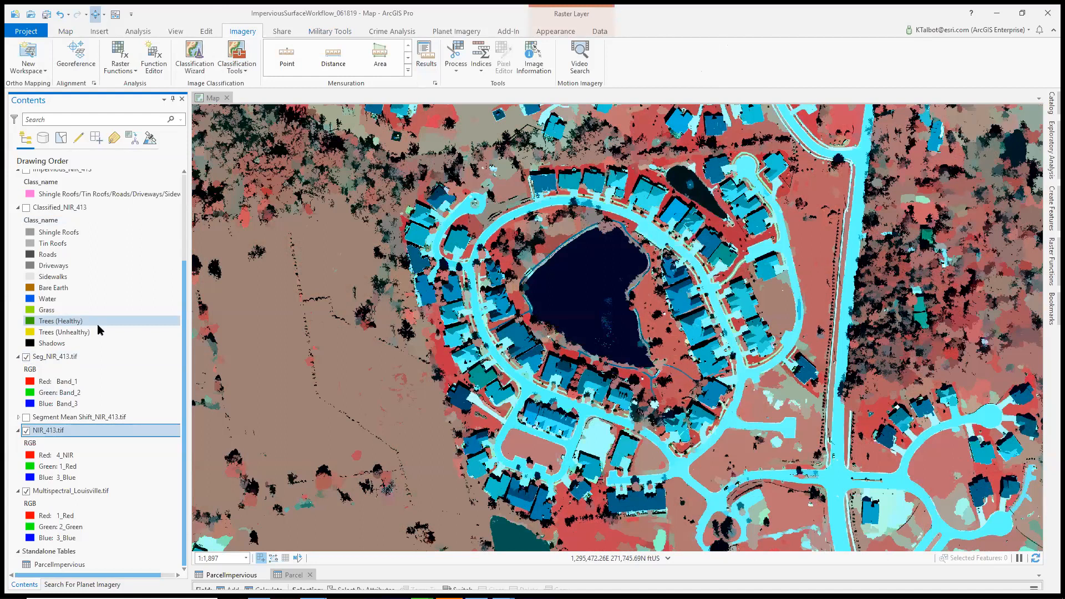
Open the Training Samples Manager to view its class schema, close it, and review the available classification tools
{"action": "left_click", "coordinate": [248, 70]}
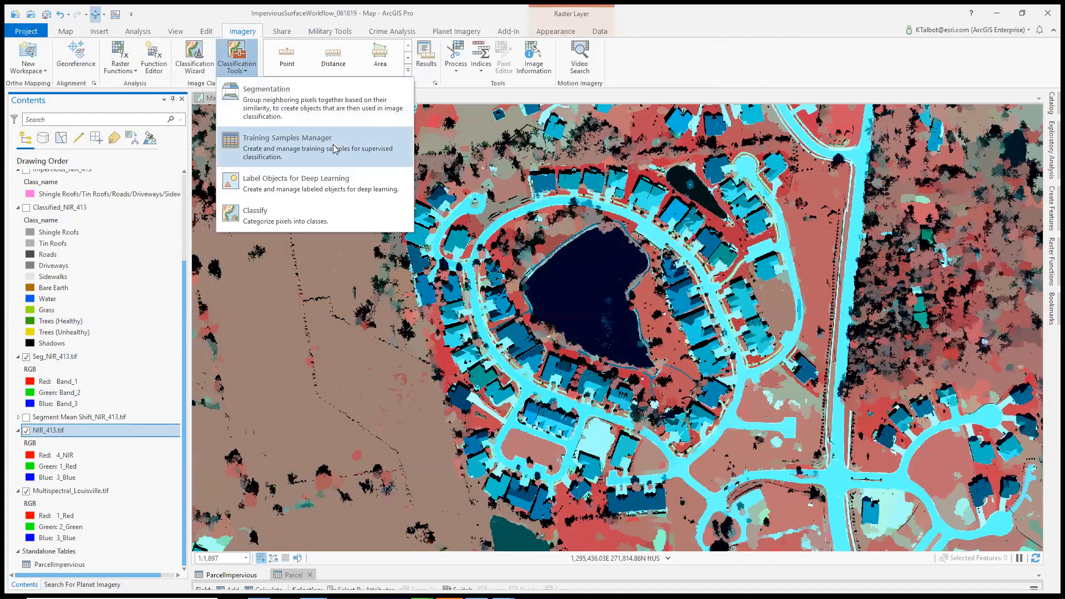
{"action": "left_click", "coordinate": [337, 149]}
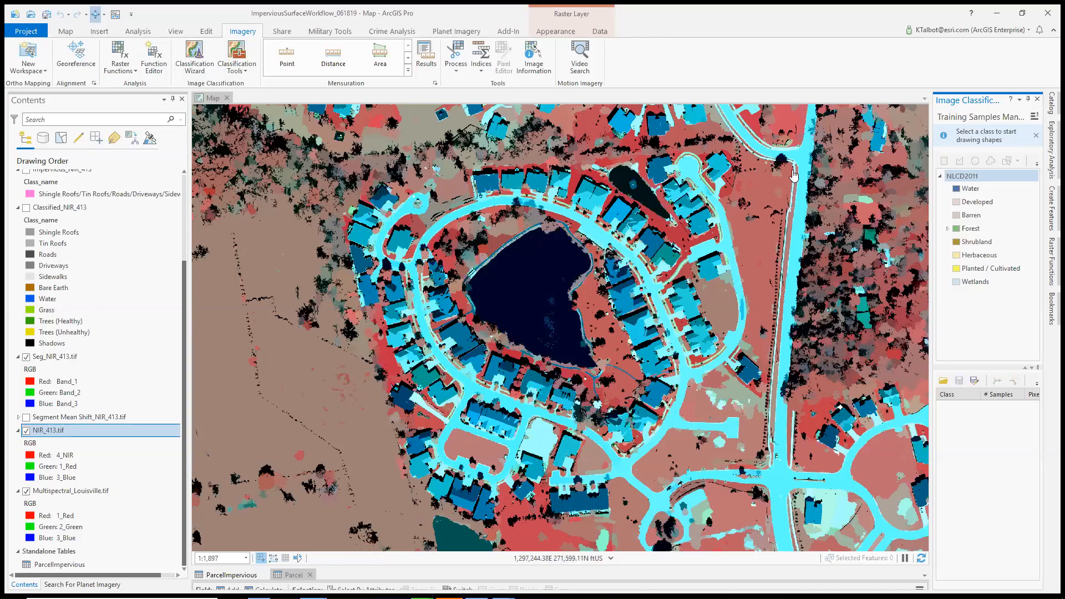
{"action": "left_click", "coordinate": [1038, 100]}
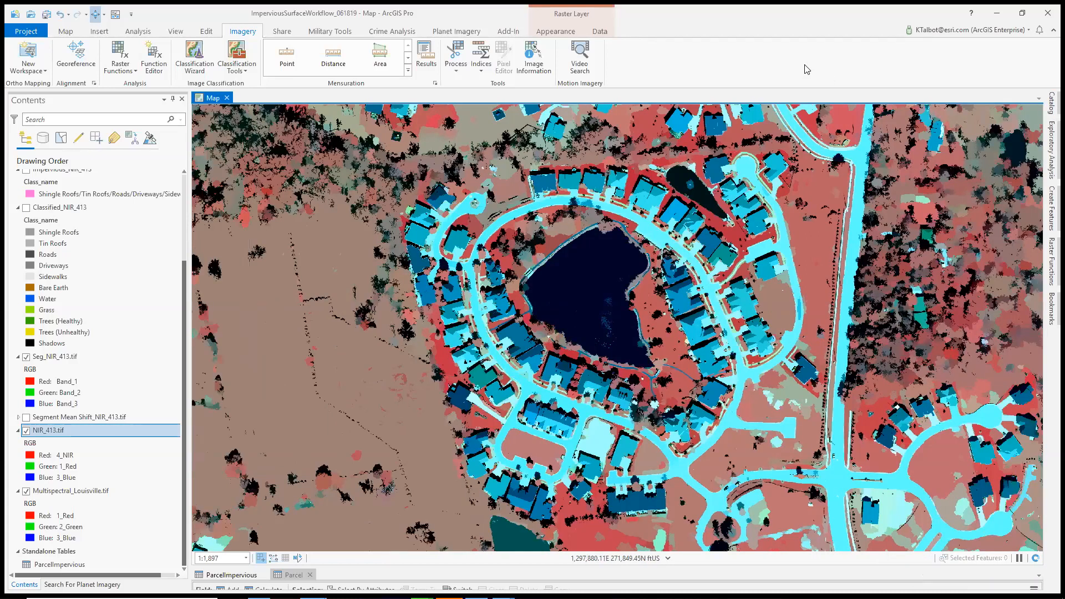
{"action": "left_click", "coordinate": [238, 71]}
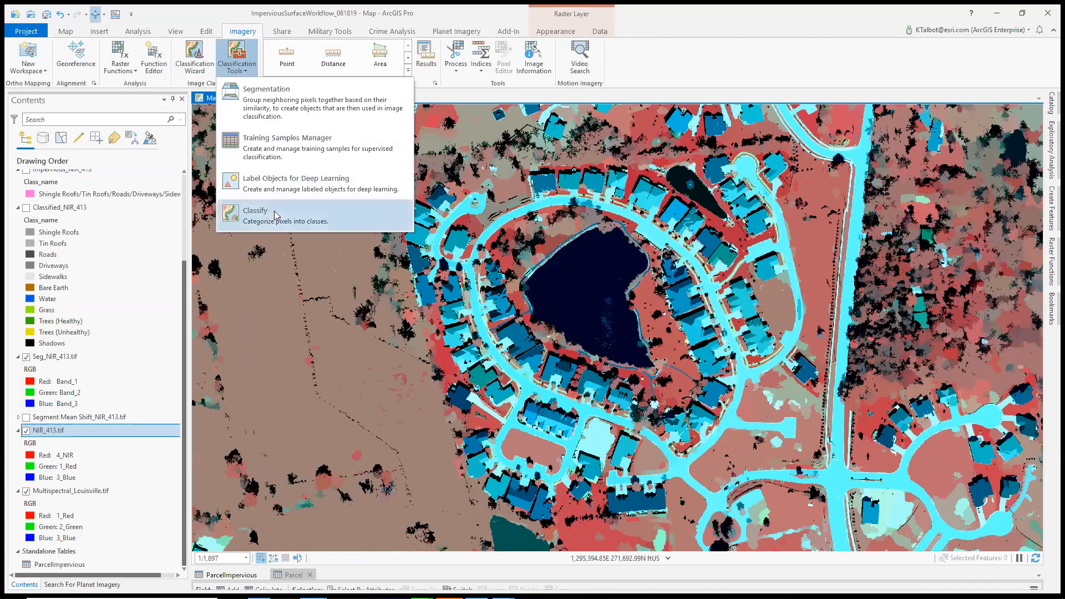
{"action": "left_click", "coordinate": [238, 70]}
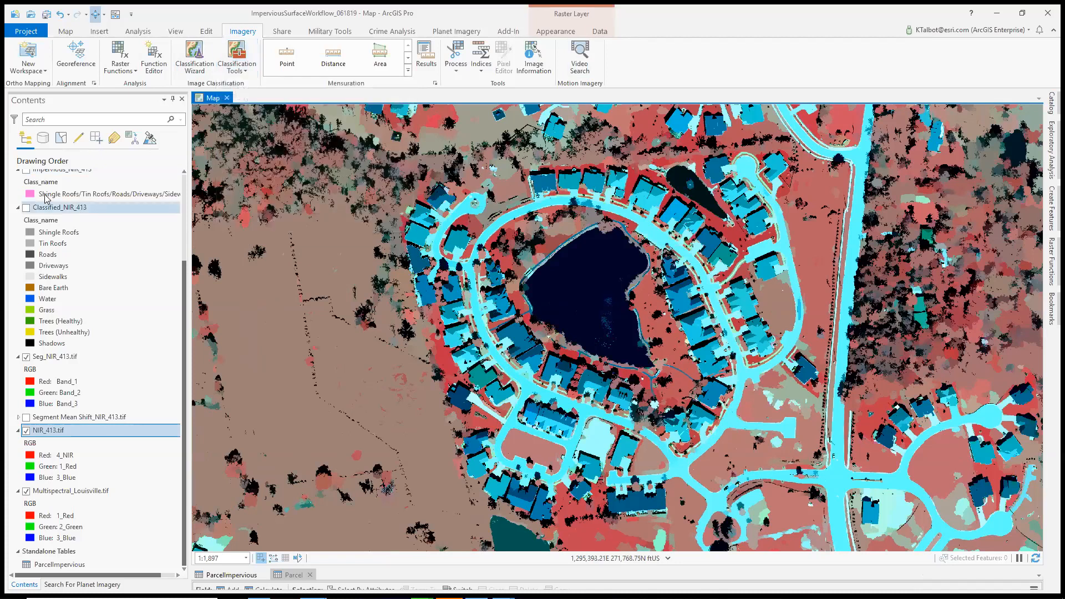
Turn on the Classified_NIR_413, Impervious_NIR_413 and Parcel layers over the segmented image
{"action": "left_click", "coordinate": [27, 208]}
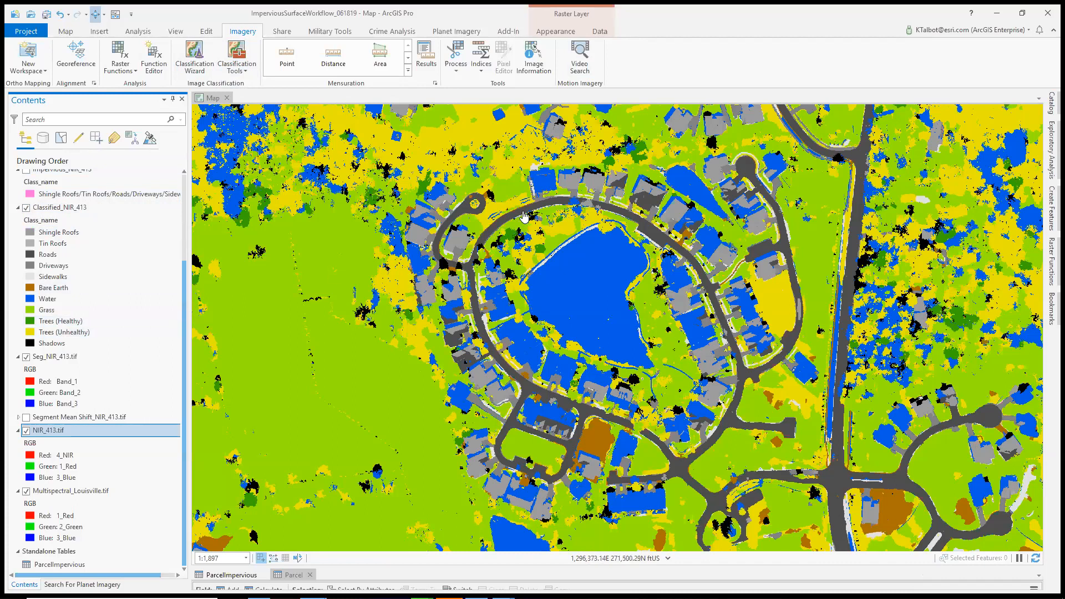
{"action": "scroll", "coordinate": [117, 276], "scroll_direction": "up", "scroll_amount": 4}
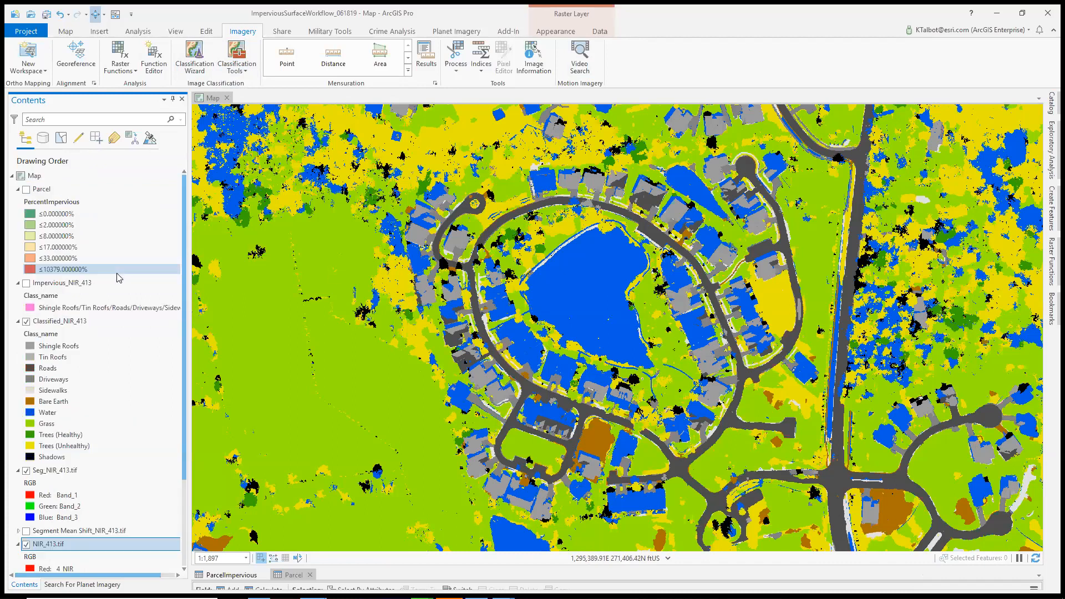
{"action": "left_click", "coordinate": [27, 283]}
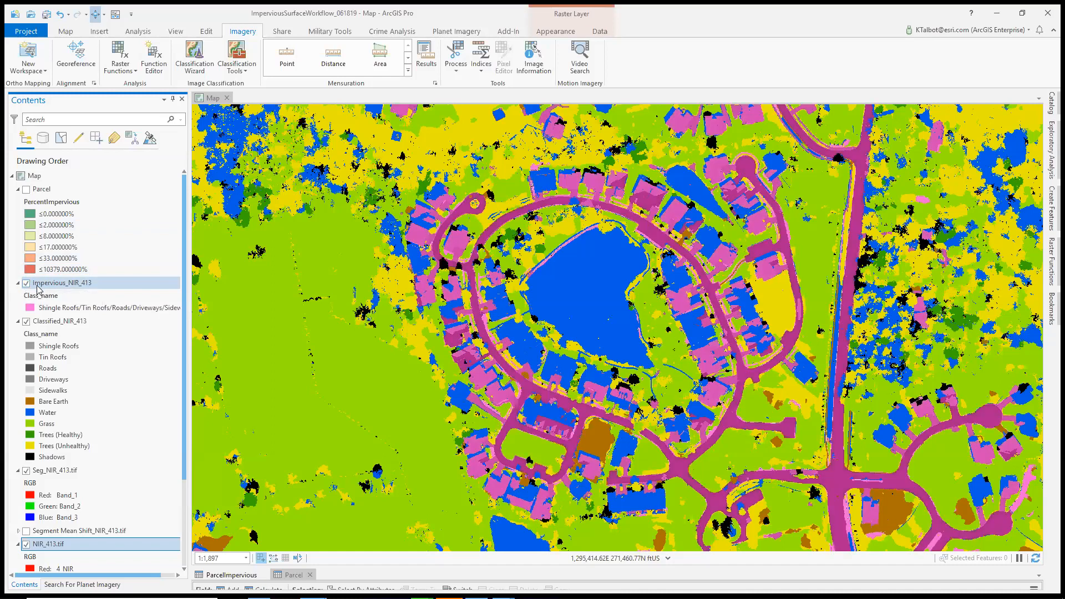
{"action": "left_click", "coordinate": [25, 192]}
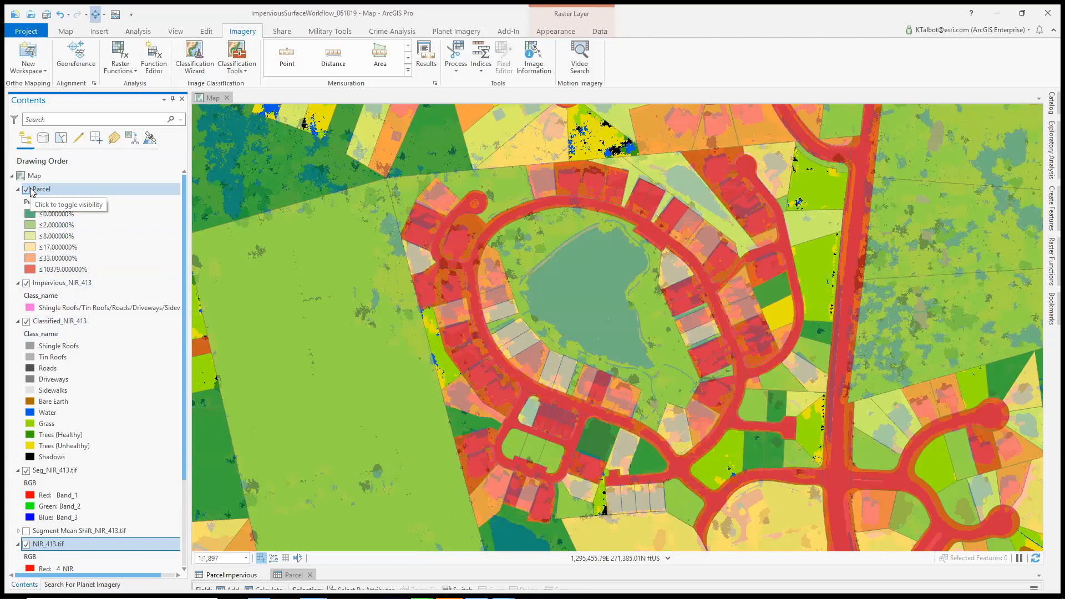
Hide the Parcel and Impervious_NIR_413 layers, and compare Classified_NIR_413 with the segmented image by toggling its visibility
{"action": "left_click", "coordinate": [29, 191]}
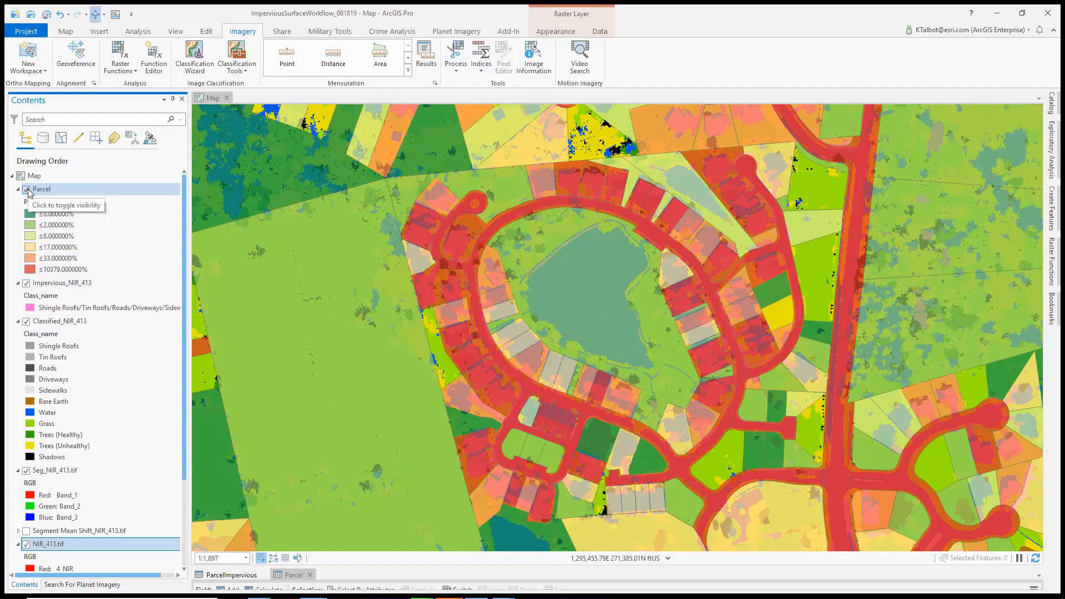
{"action": "left_click", "coordinate": [26, 191]}
{"action": "left_click", "coordinate": [26, 283]}
{"action": "left_click", "coordinate": [26, 321]}
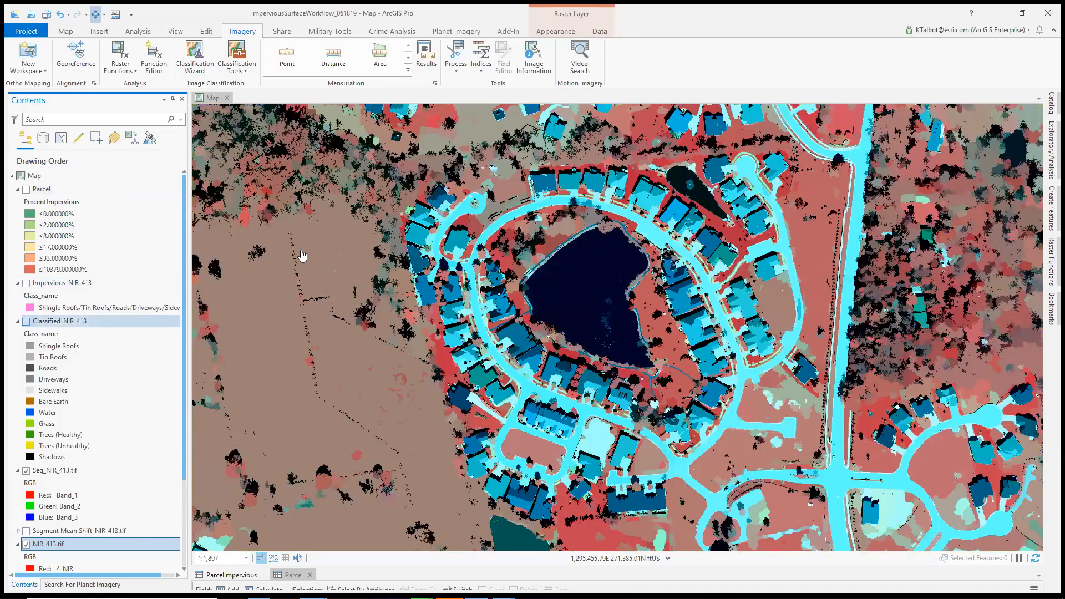
{"action": "left_click", "coordinate": [27, 322]}
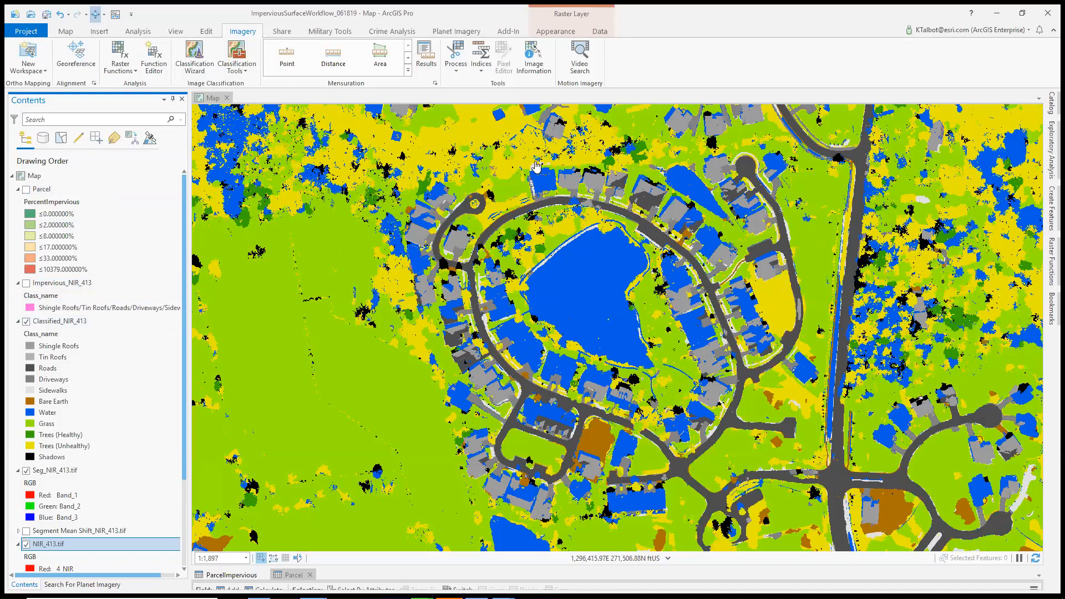
Open the Classified_NIR_413 layer in the Pixel Editor, focused on the houses north of the lake
{"action": "scroll", "coordinate": [536, 165], "scroll_direction": "up", "scroll_amount": 3}
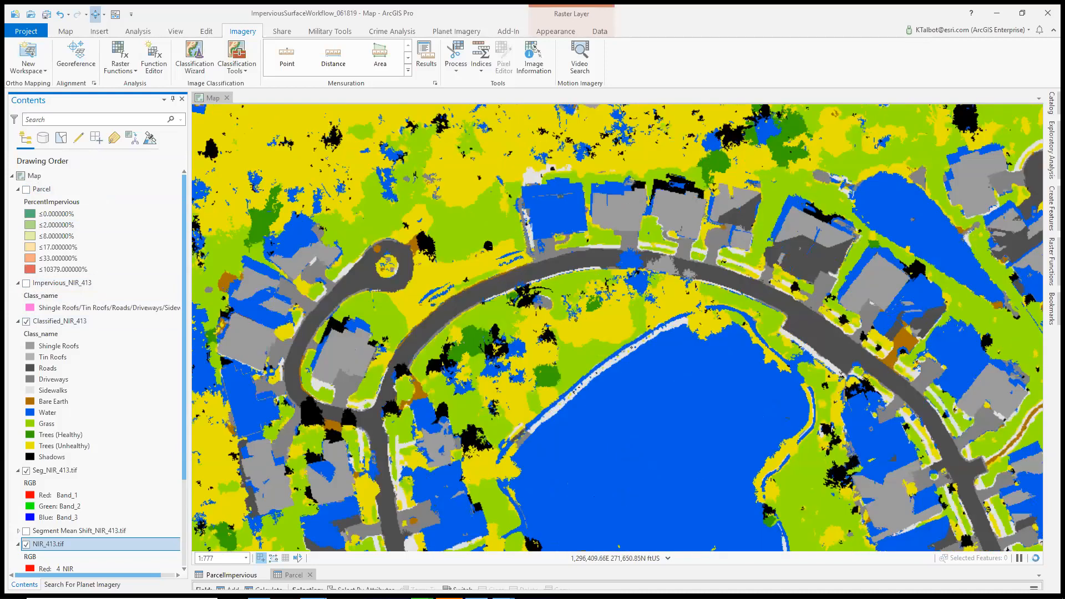
{"action": "left_click_drag", "start_coordinate": [537, 193], "coordinate": [532, 248]}
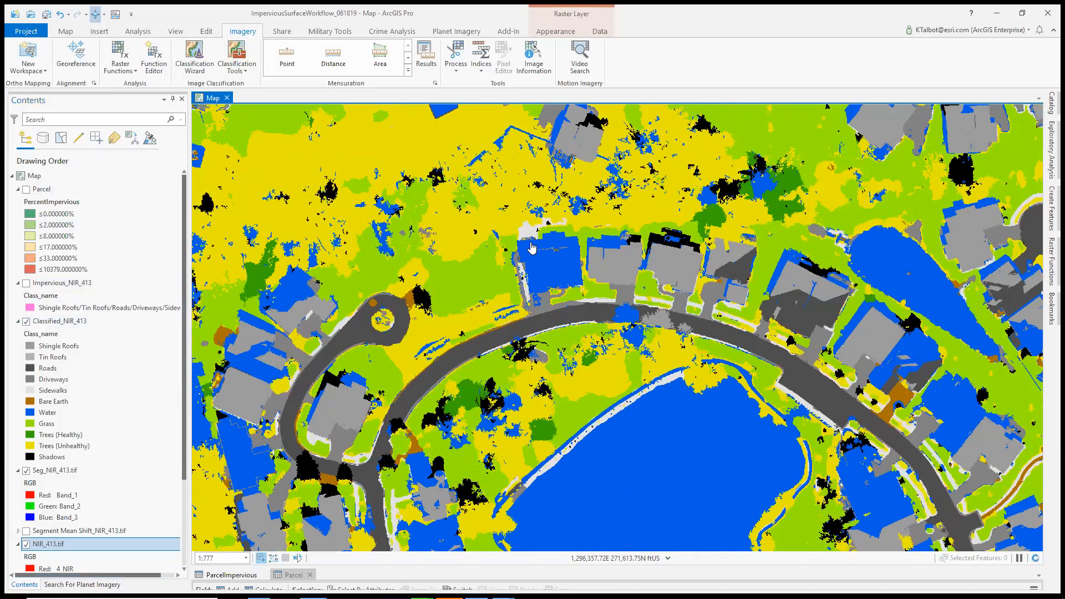
{"action": "scroll", "coordinate": [532, 248], "scroll_direction": "up", "scroll_amount": 1}
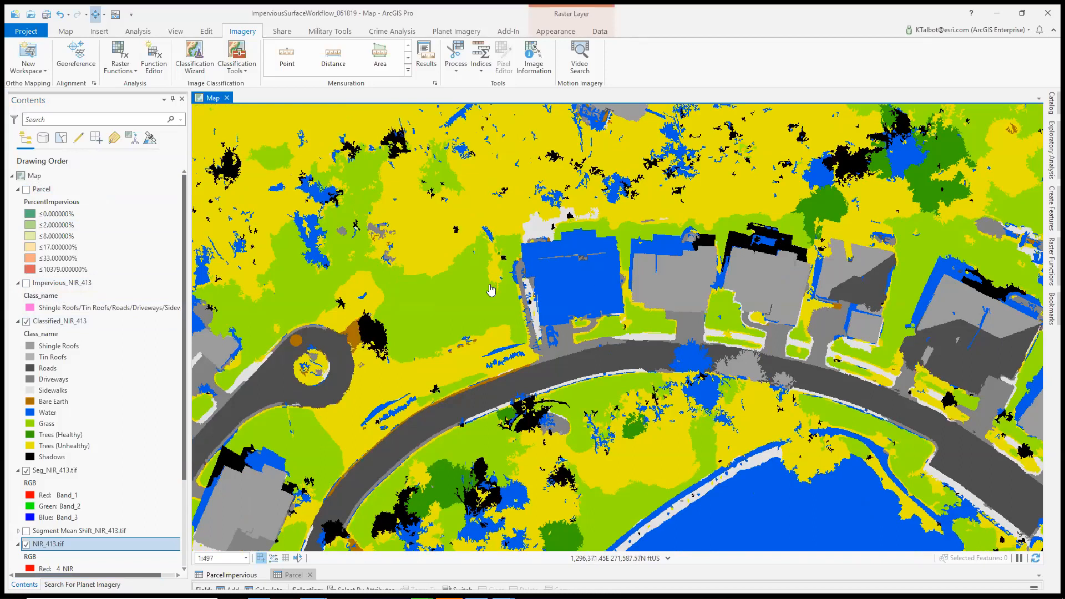
{"action": "left_click_drag", "start_coordinate": [491, 289], "coordinate": [470, 291]}
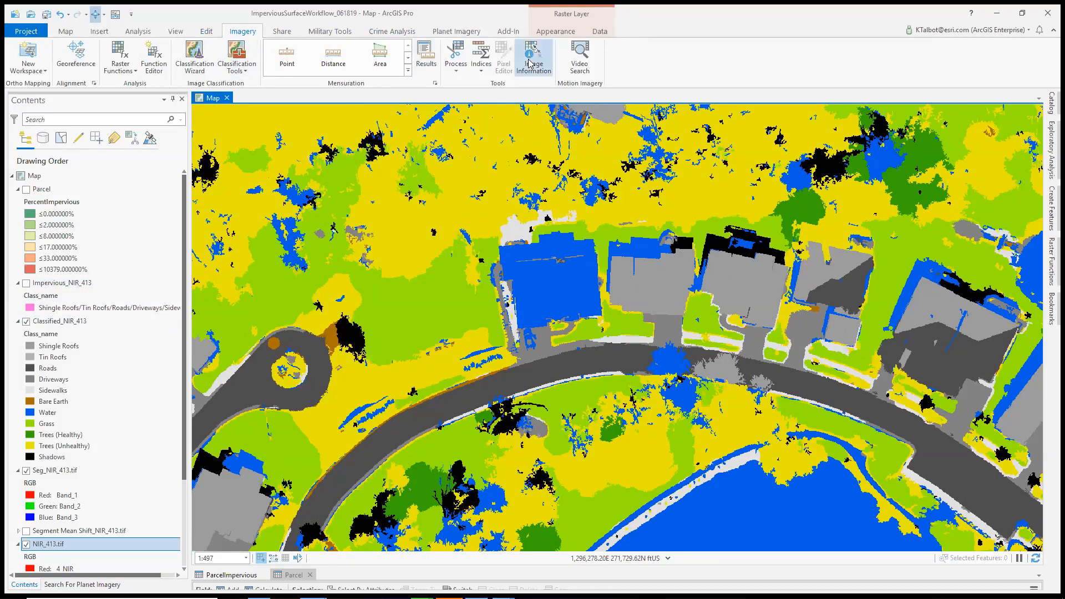
{"action": "left_click", "coordinate": [83, 321]}
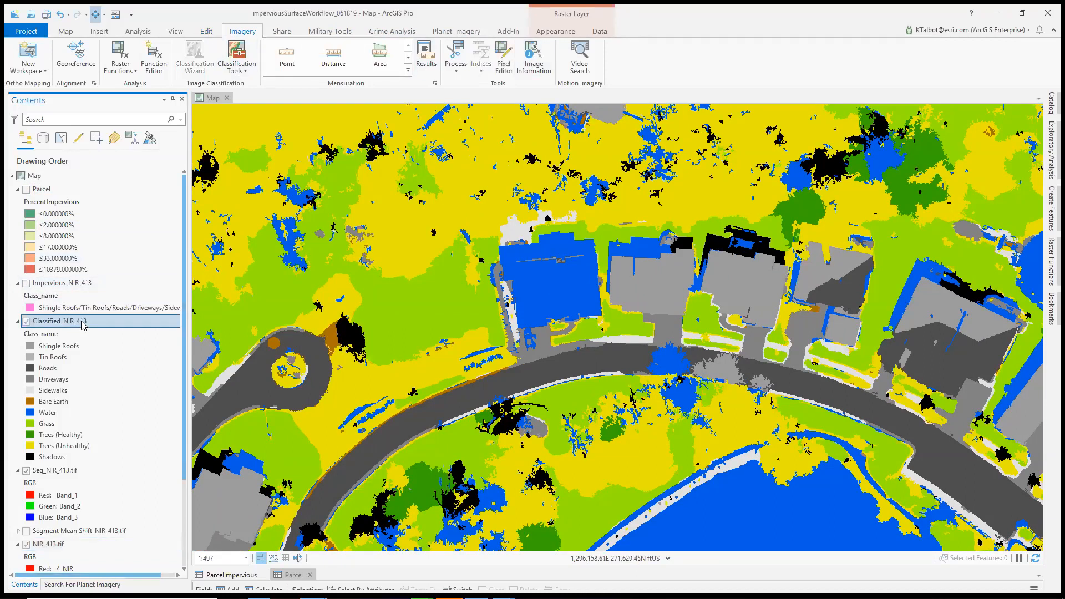
{"action": "left_click", "coordinate": [503, 61]}
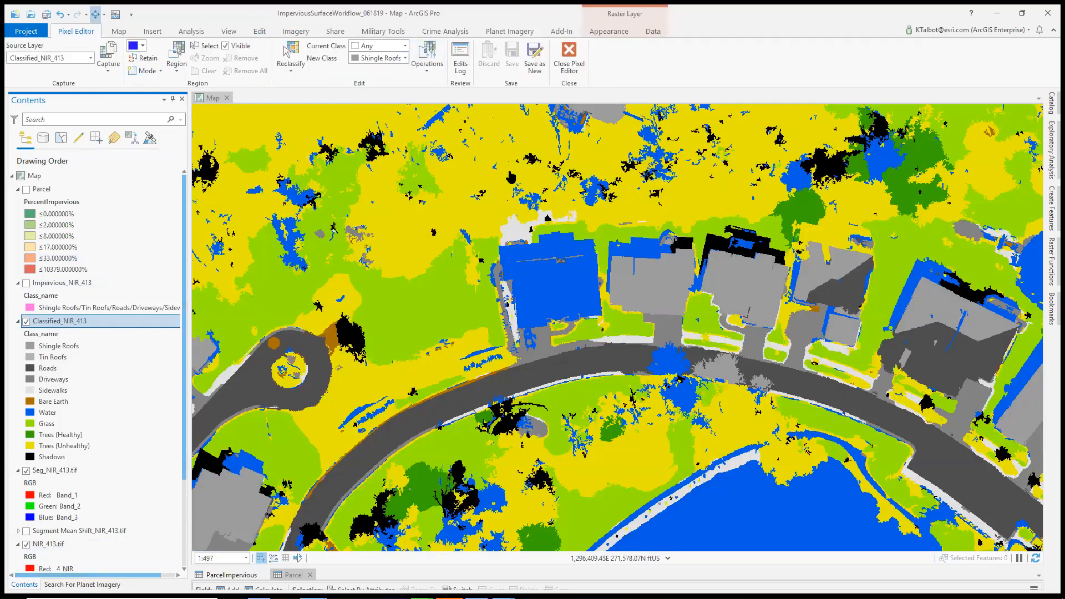
Use Reclassify Object to change the house roof wrongly classed as water along the curved road to Shingle Roofs
{"action": "left_click", "coordinate": [298, 72]}
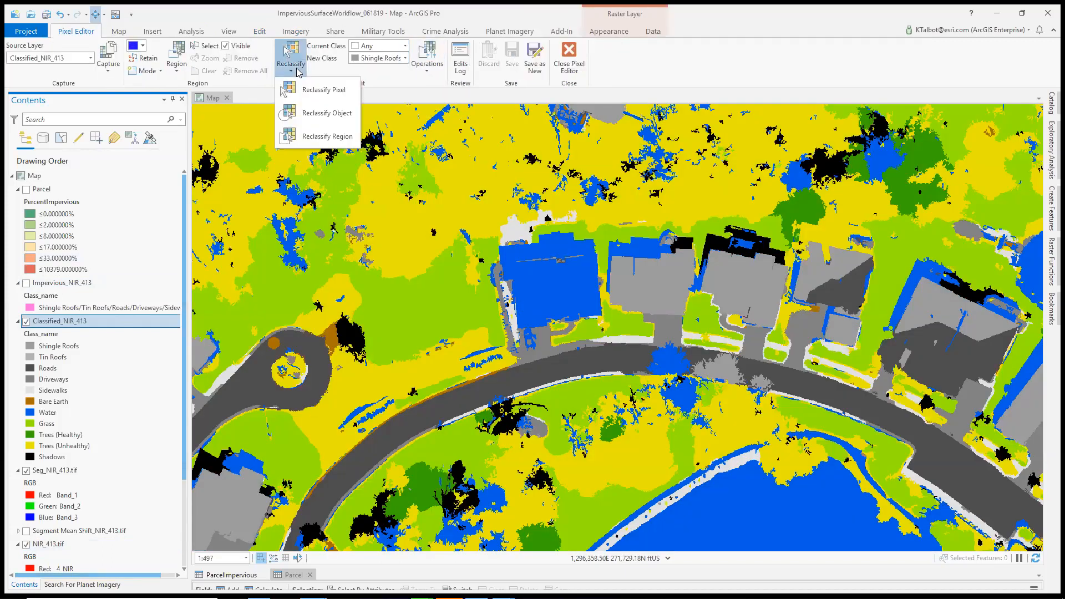
{"action": "left_click", "coordinate": [332, 116]}
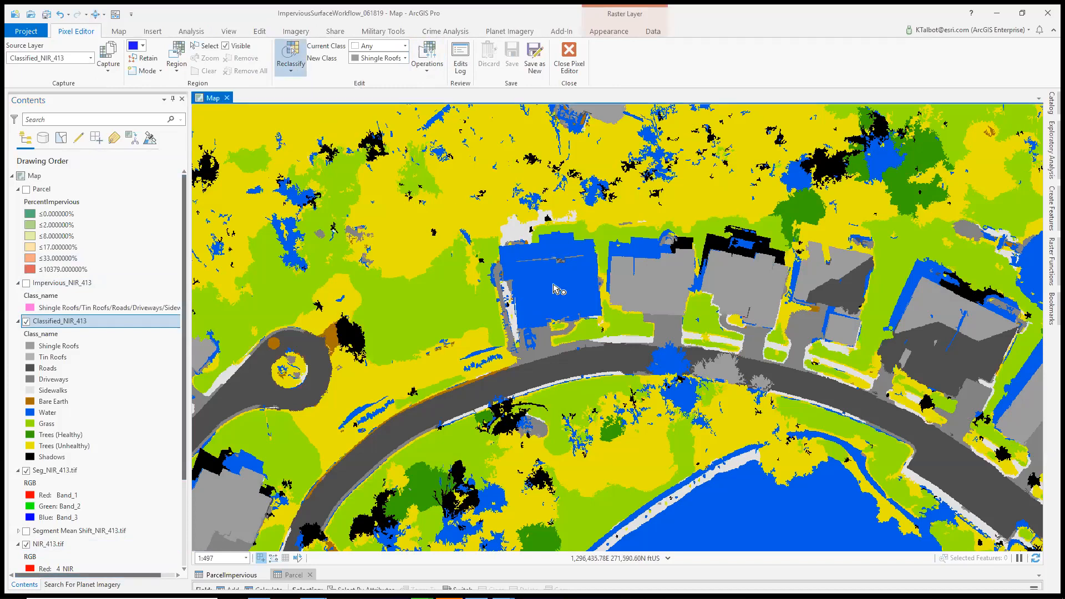
{"action": "left_click_drag", "start_coordinate": [555, 285], "coordinate": [617, 345]}
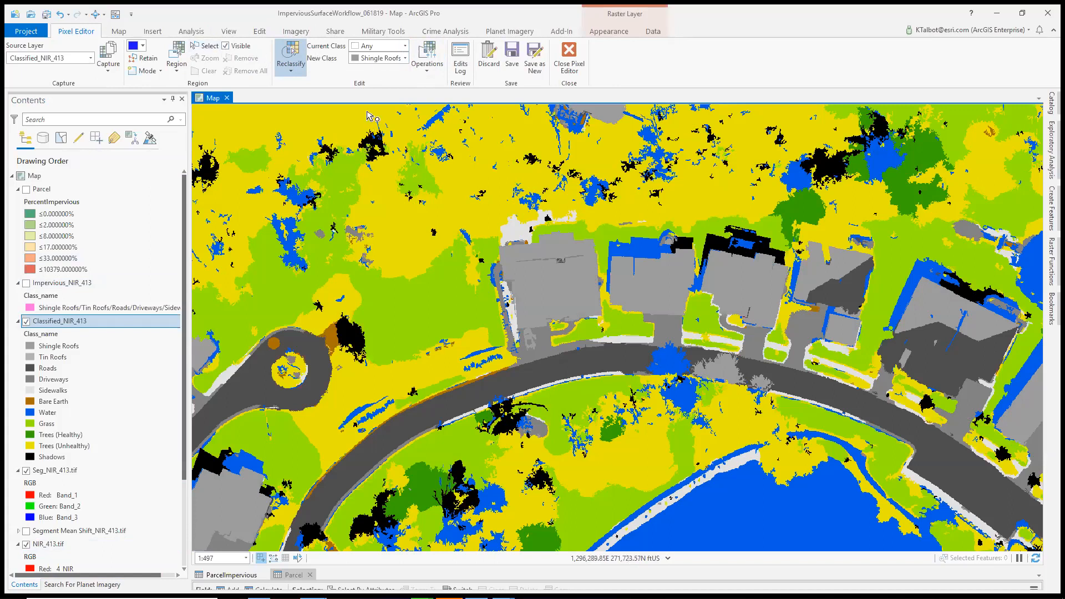
Try to reclassify a small polygon region in the trees north of the corrected roof as Trees (Unhealthy) using Reclassify Region
{"action": "left_click", "coordinate": [406, 59]}
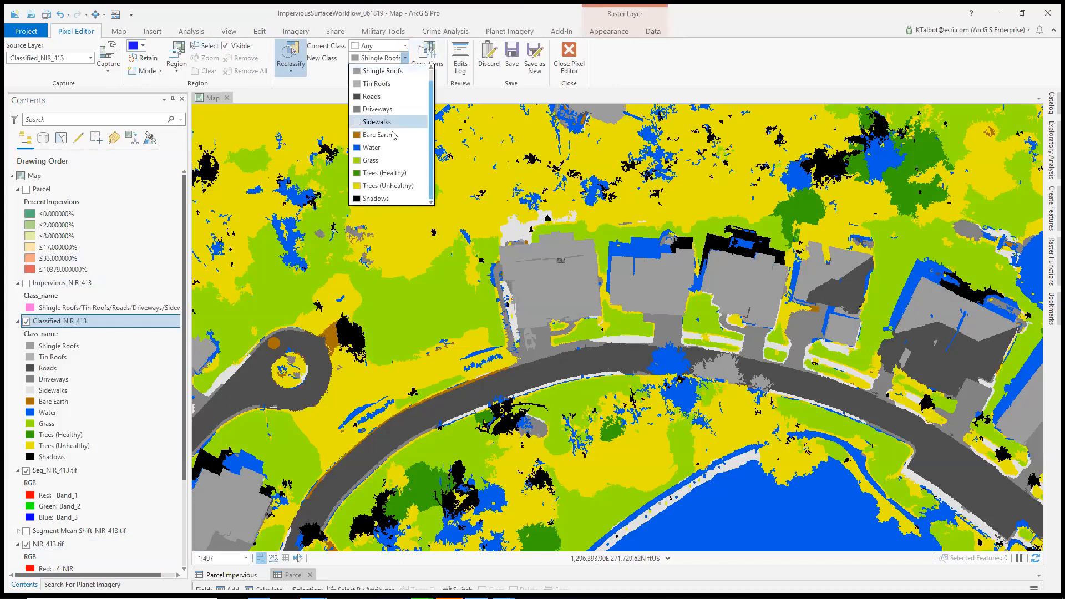
{"action": "left_click", "coordinate": [388, 186]}
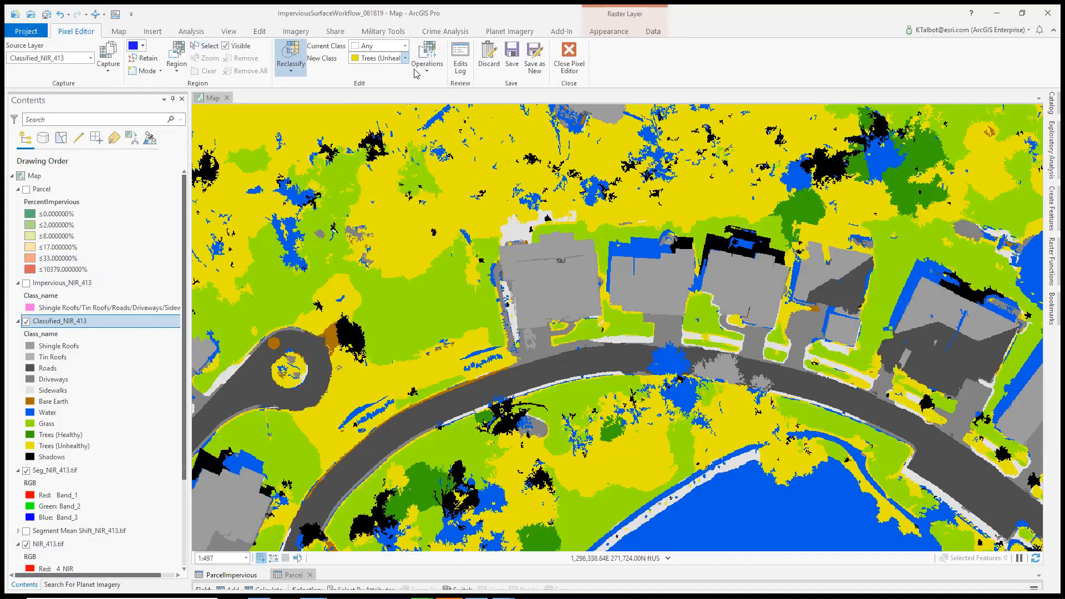
{"action": "left_click", "coordinate": [514, 155]}
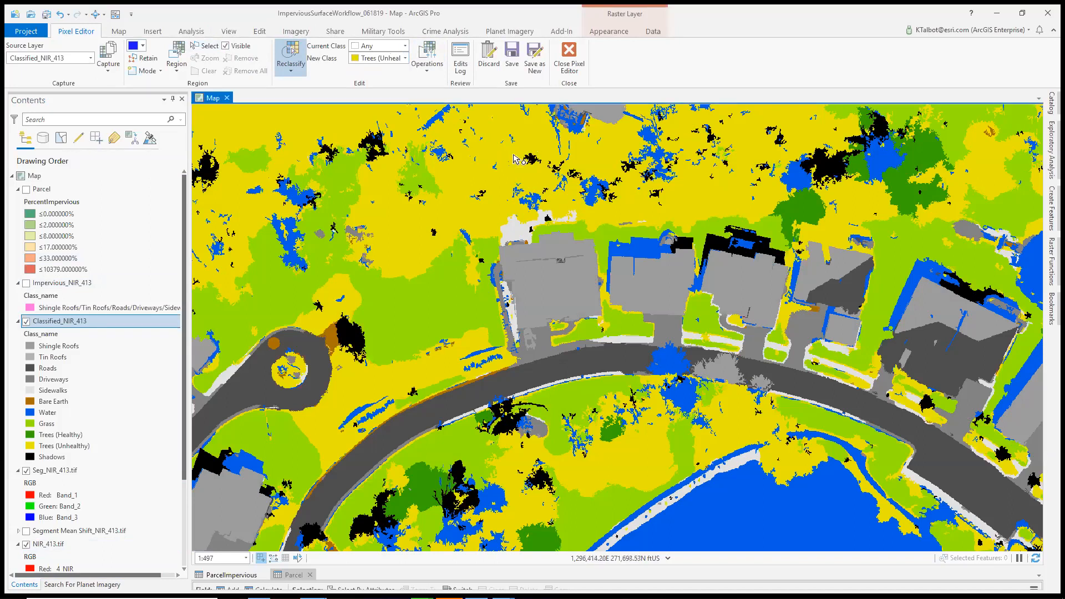
{"action": "left_click", "coordinate": [298, 69]}
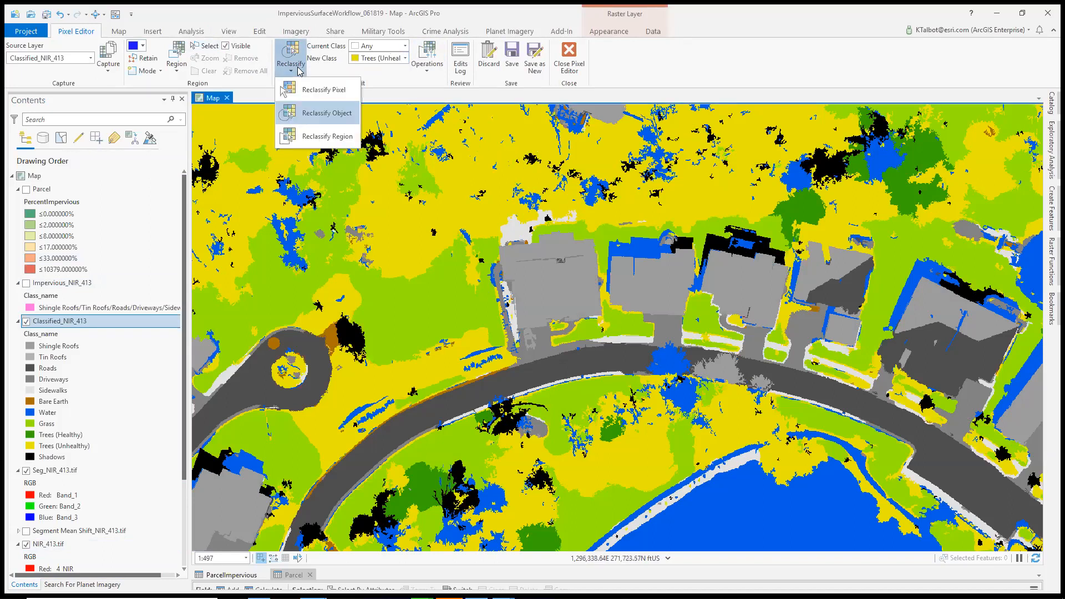
{"action": "left_click", "coordinate": [319, 136]}
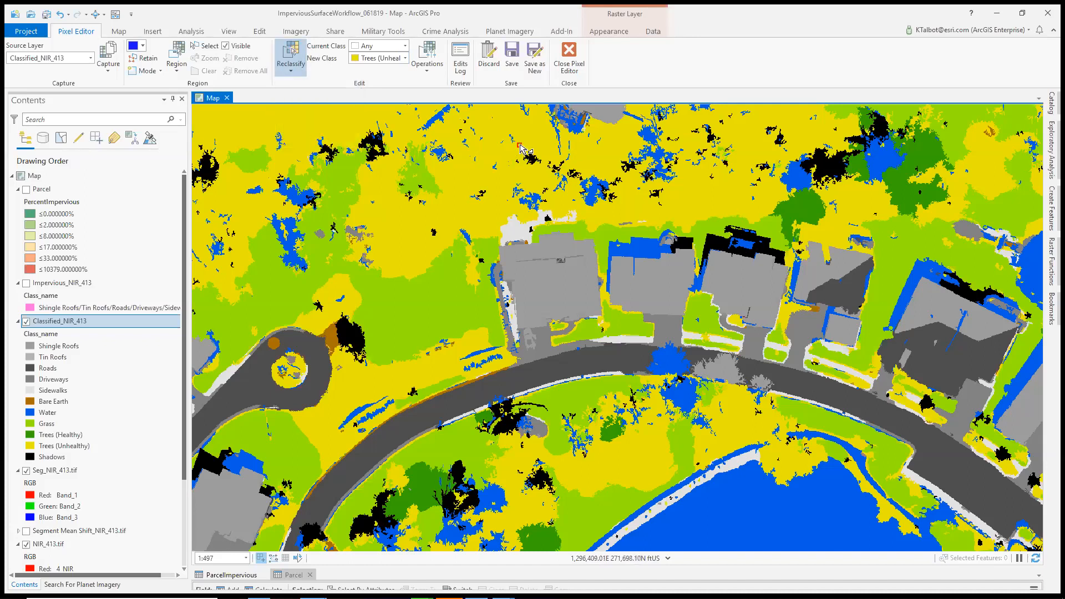
{"action": "left_click", "coordinate": [511, 169]}
{"action": "left_click", "coordinate": [541, 175]}
{"action": "double_click", "coordinate": [542, 143]}
{"action": "left_click", "coordinate": [95, 13]}
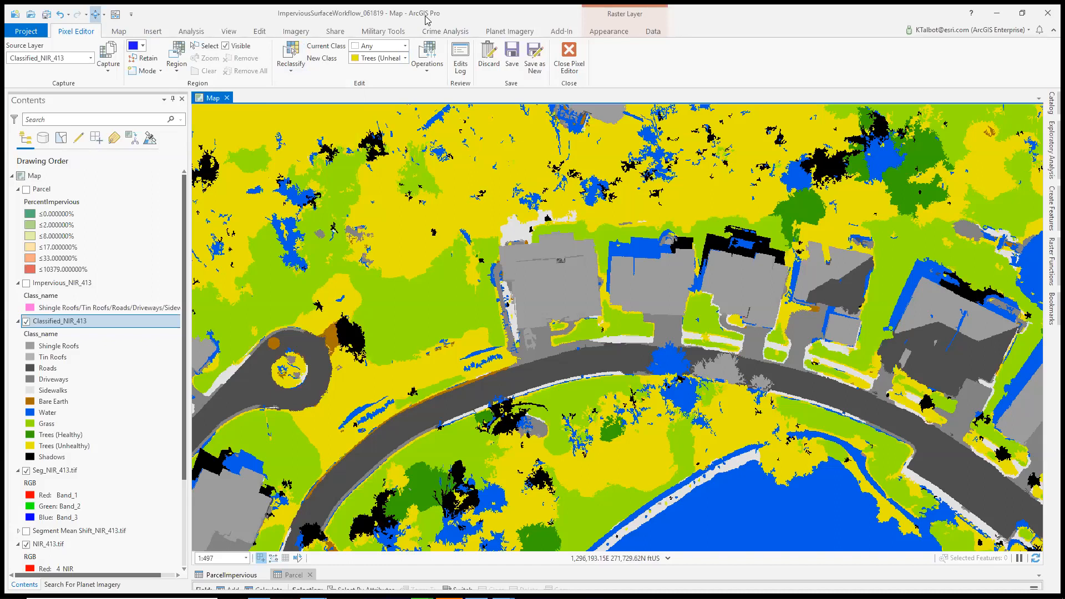
Minimize ArcGIS Pro and start the PowerPoint slide show from the Demo – Pixel Editor slide
{"action": "left_click", "coordinate": [1002, 21]}
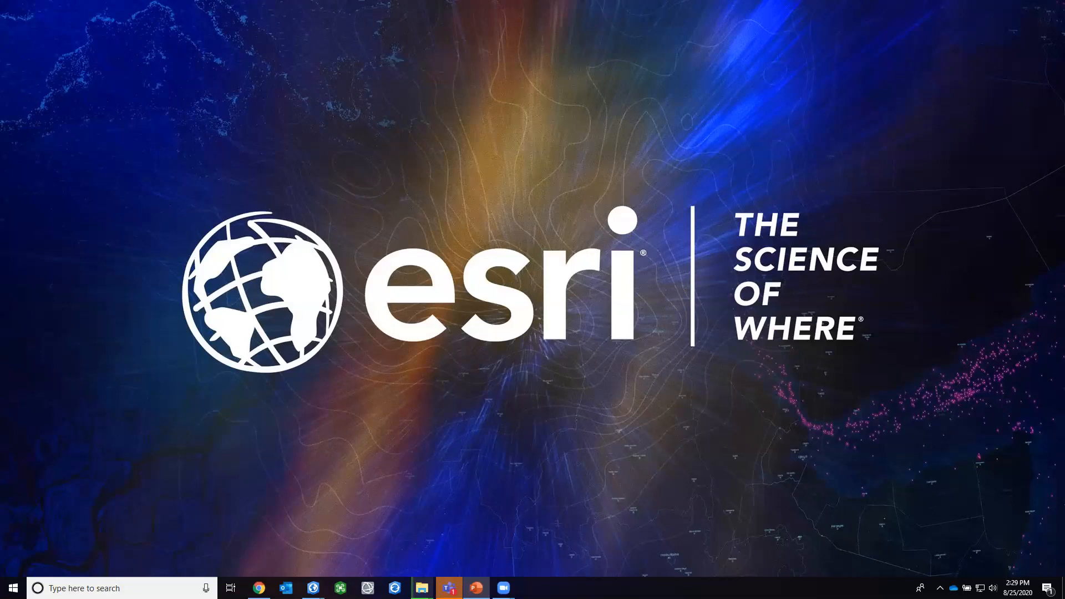
{"action": "key", "text": "shift+F5"}
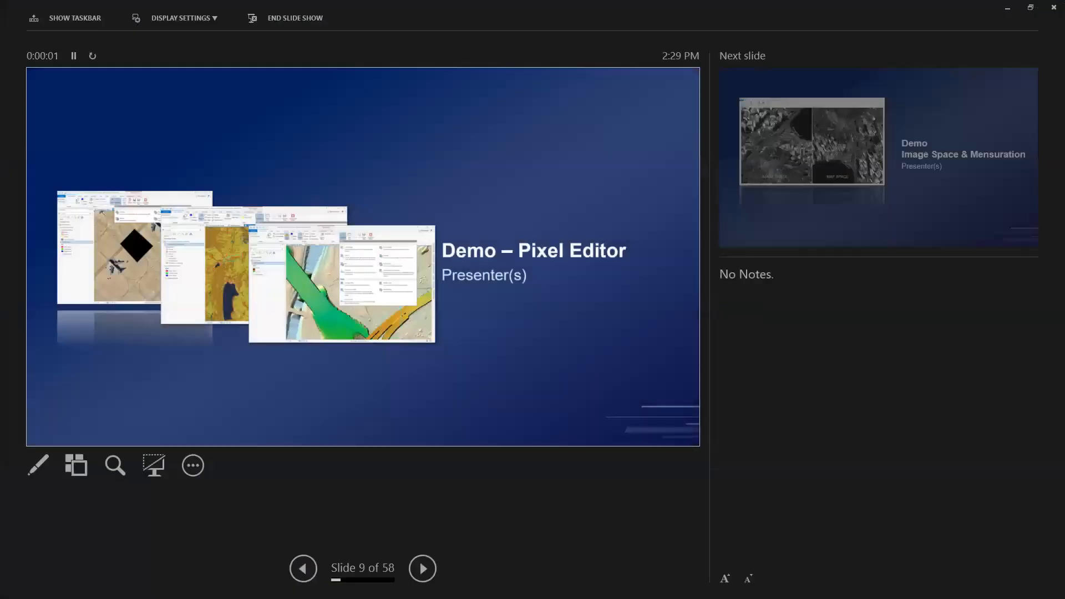
Put the slide show on this display, advance to the Image Space & Mensuration demo slide, and end the show
{"action": "left_click", "coordinate": [205, 19]}
{"action": "left_click", "coordinate": [193, 37]}
{"action": "key", "text": "Right"}
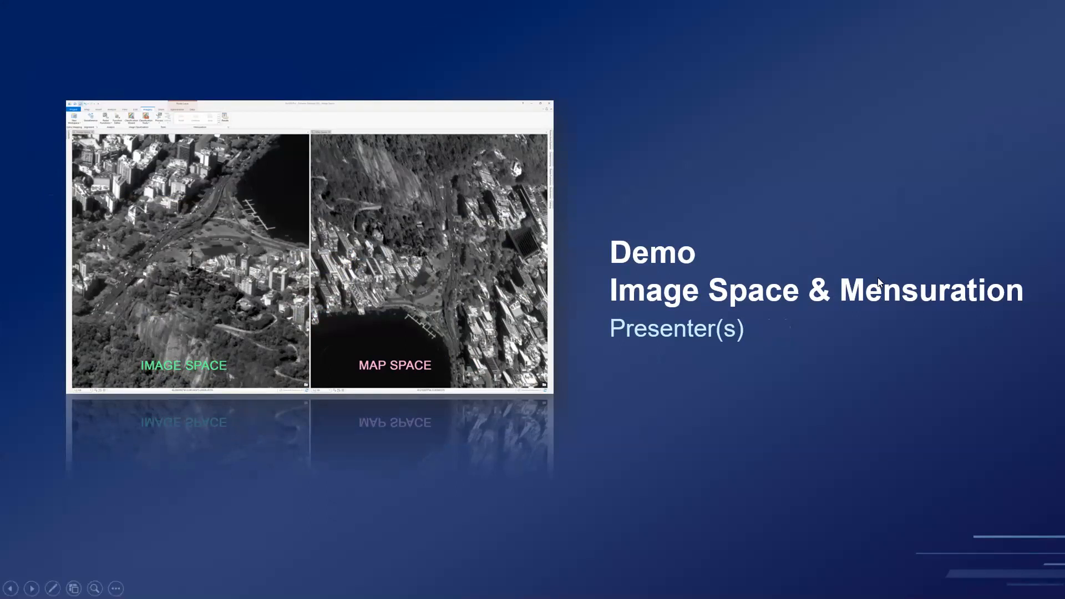
{"action": "key", "text": "Escape"}
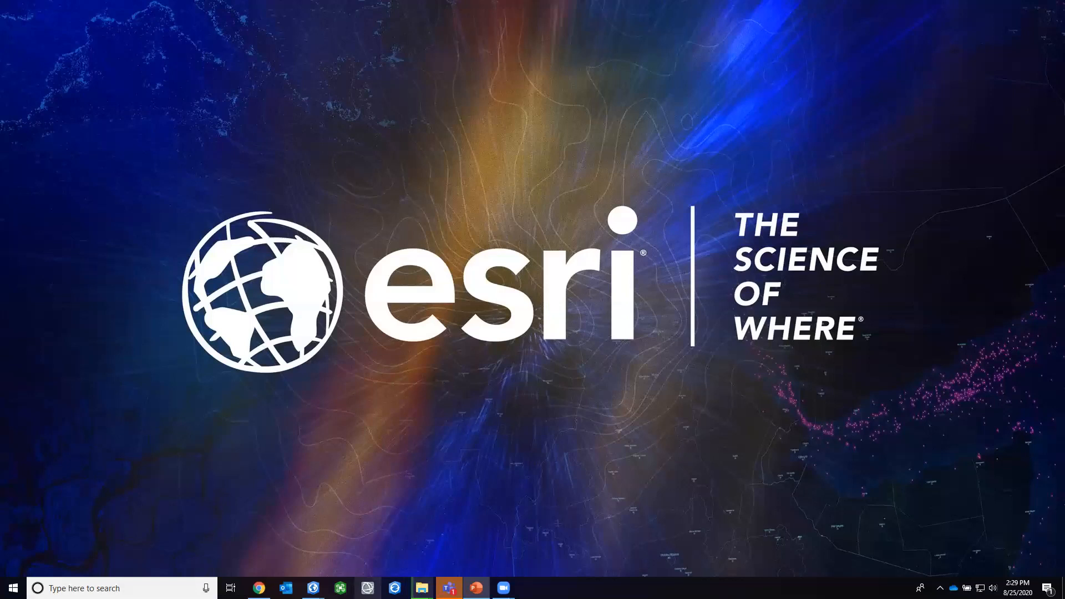
Switch to the Rio_ImageSpace project in ArcGIS Pro and inspect the high-rise buildings along the beach in map space
{"action": "mouse_move", "coordinate": [313, 588]}
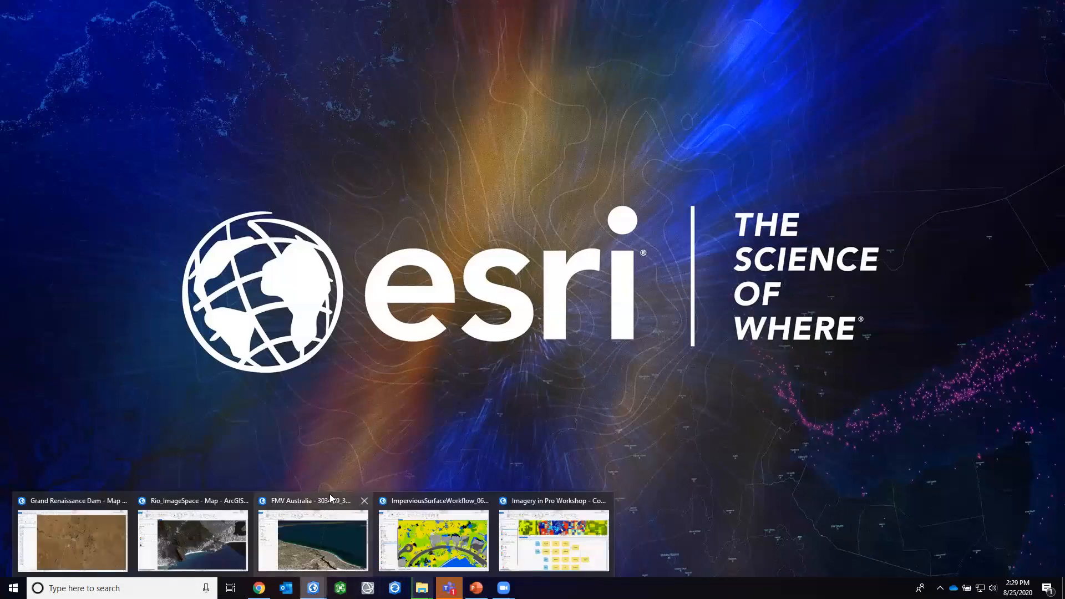
{"action": "left_click", "coordinate": [219, 507]}
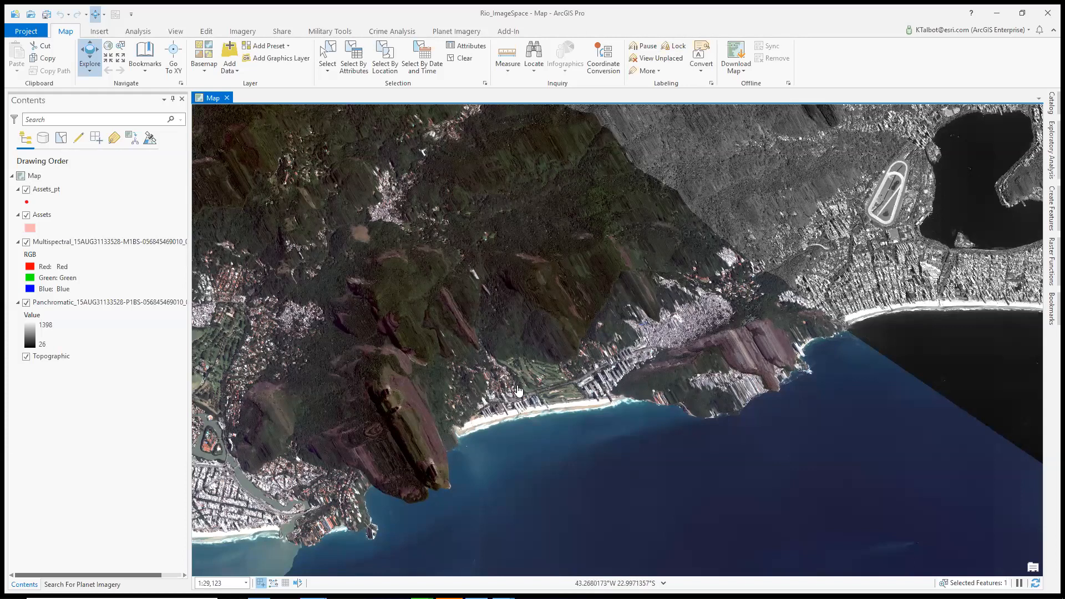
{"action": "left_click_drag", "start_coordinate": [455, 326], "coordinate": [655, 448]}
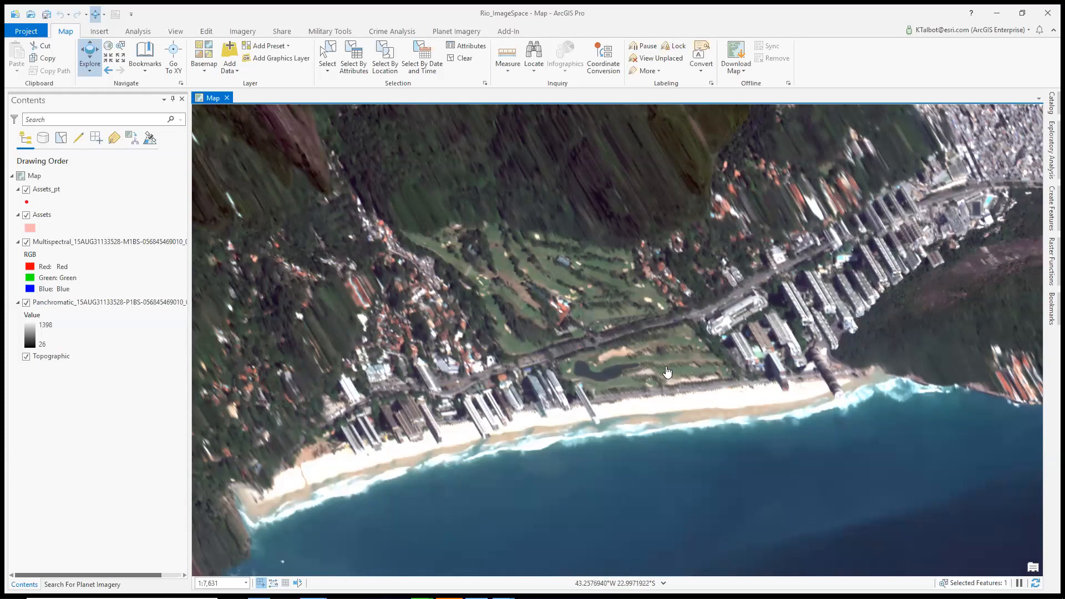
{"action": "scroll", "coordinate": [667, 372], "scroll_direction": "down", "scroll_amount": 2}
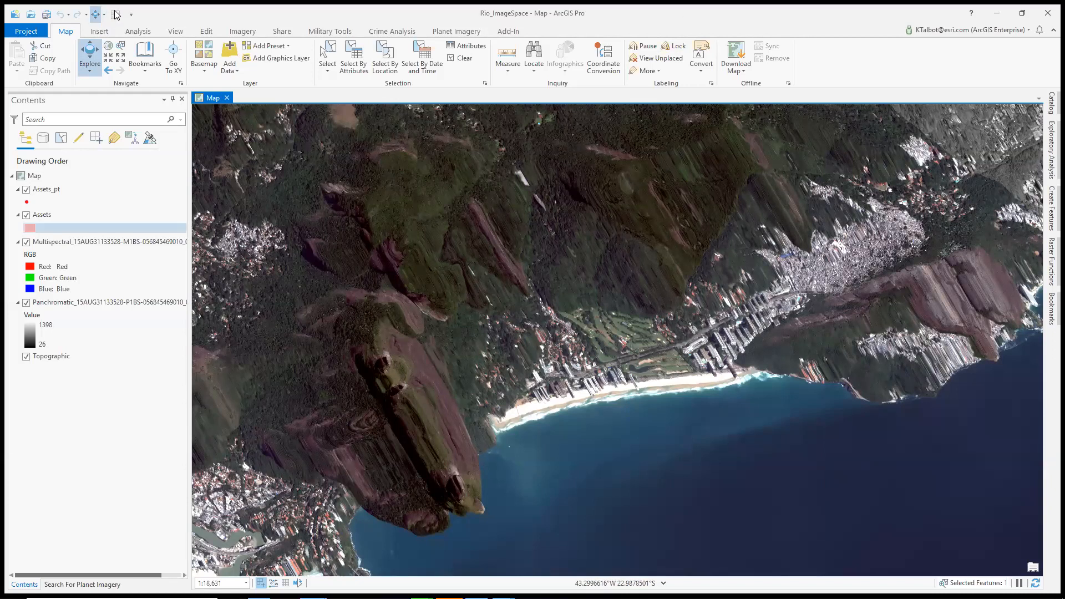
Select the multispectral layer and examine the mountains, coastline and overlap with the panchromatic image in map space
{"action": "left_click", "coordinate": [105, 242]}
{"action": "left_click_drag", "start_coordinate": [630, 251], "coordinate": [453, 292]}
{"action": "key", "text": "Escape"}
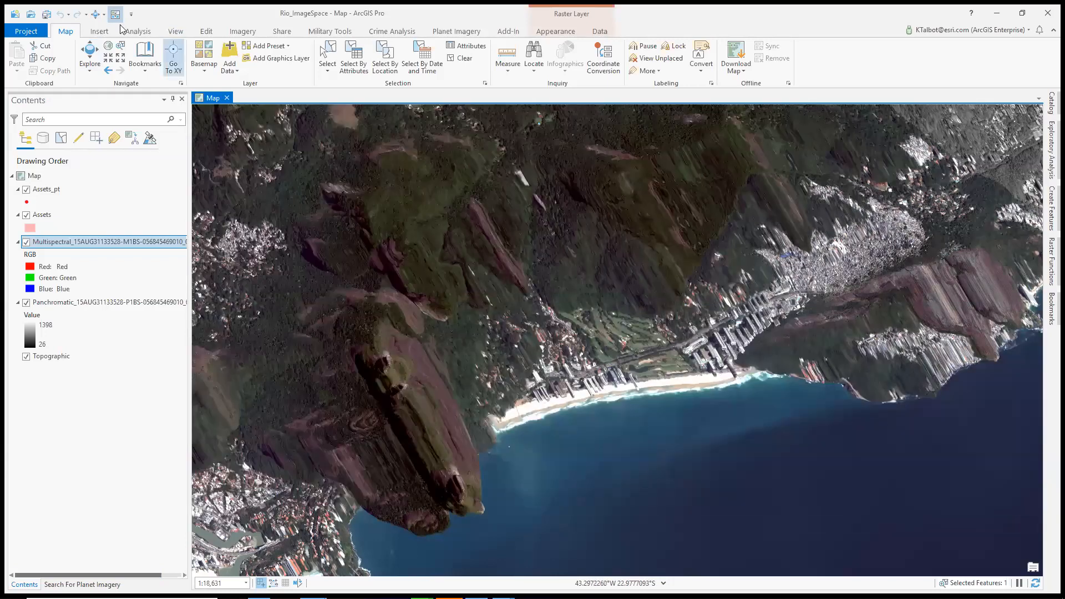
{"action": "scroll", "coordinate": [538, 311], "scroll_direction": "down", "scroll_amount": 2}
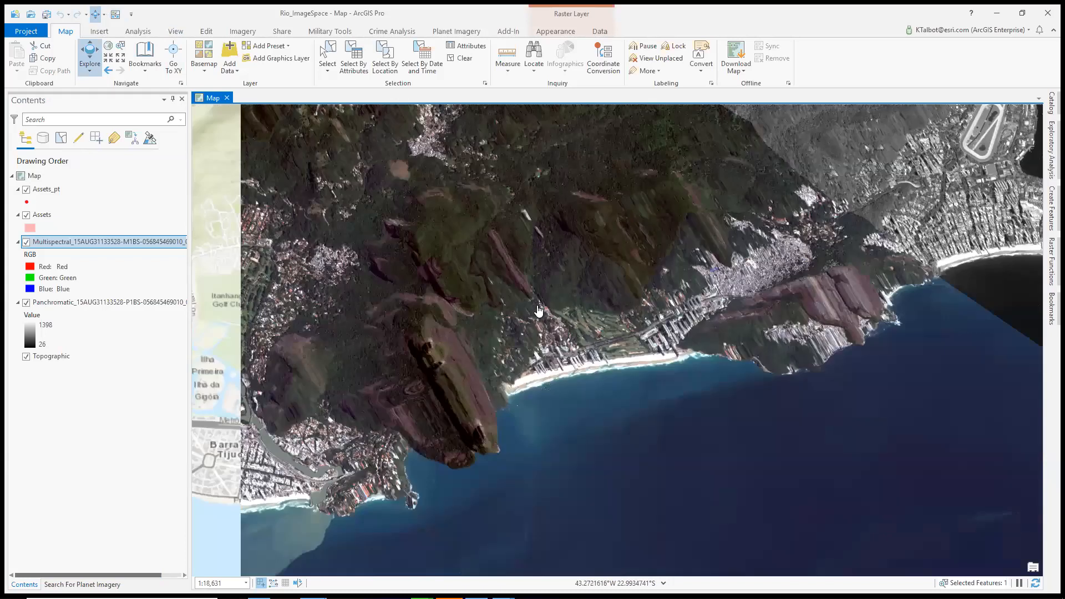
{"action": "scroll", "coordinate": [570, 309], "scroll_direction": "down", "scroll_amount": 3}
{"action": "left_click_drag", "start_coordinate": [555, 305], "coordinate": [493, 320]}
{"action": "scroll", "coordinate": [444, 250], "scroll_direction": "up", "scroll_amount": 2}
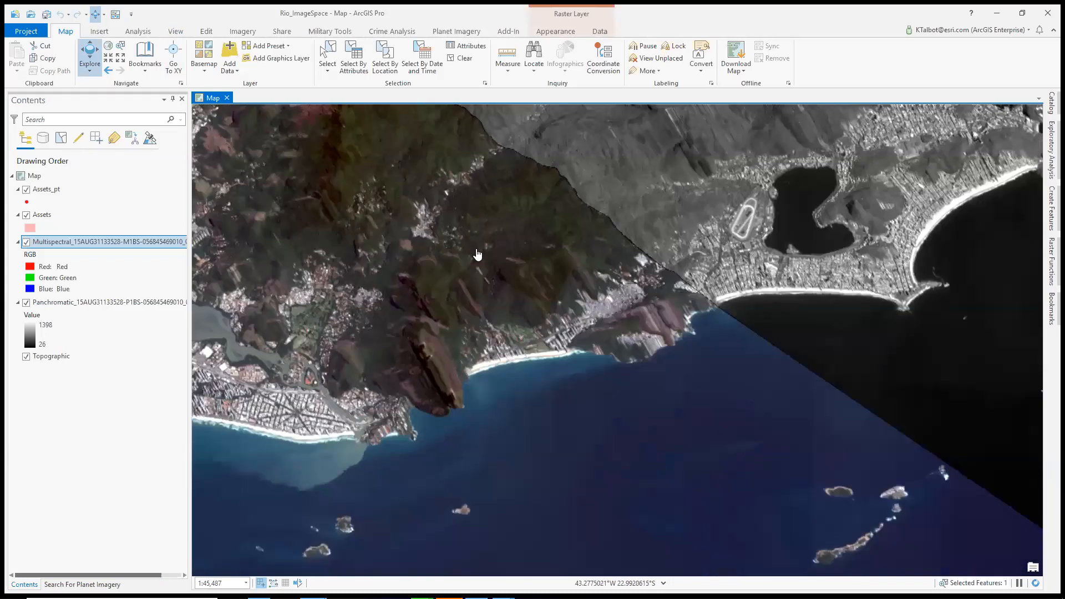
{"action": "scroll", "coordinate": [502, 319], "scroll_direction": "up", "scroll_amount": 1}
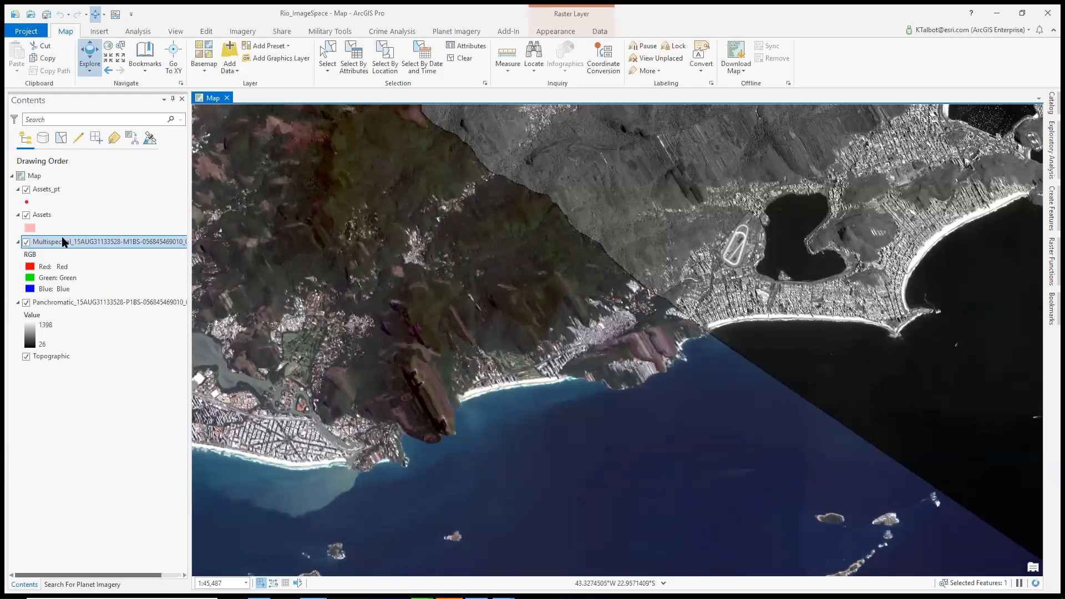
List the layers by perspective imagery, turn off Topographic, and set the multispectral image as the focus image
{"action": "left_click", "coordinate": [150, 138]}
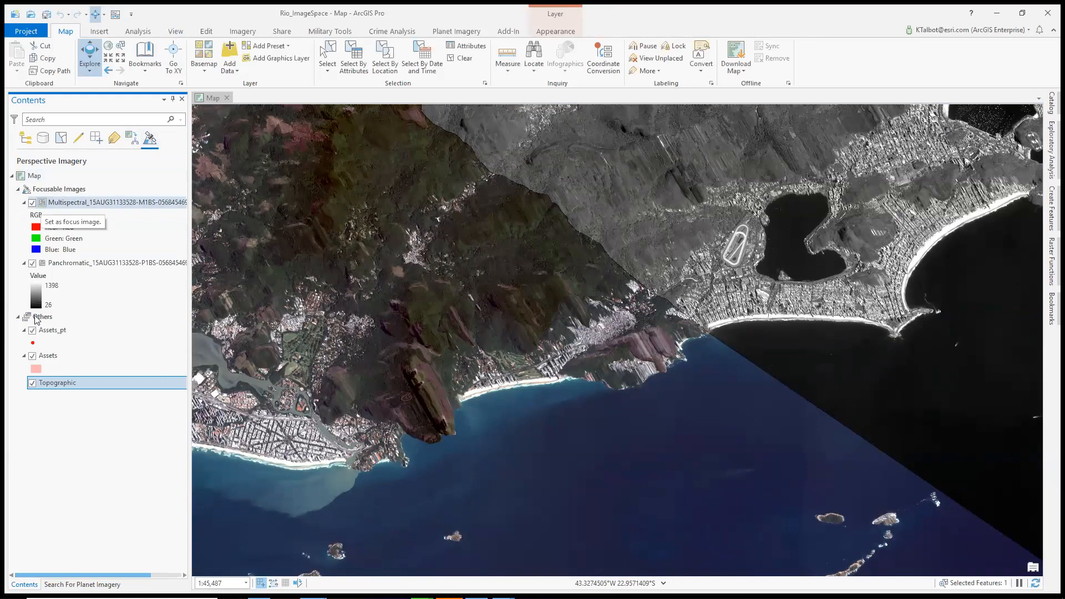
{"action": "left_click", "coordinate": [32, 383]}
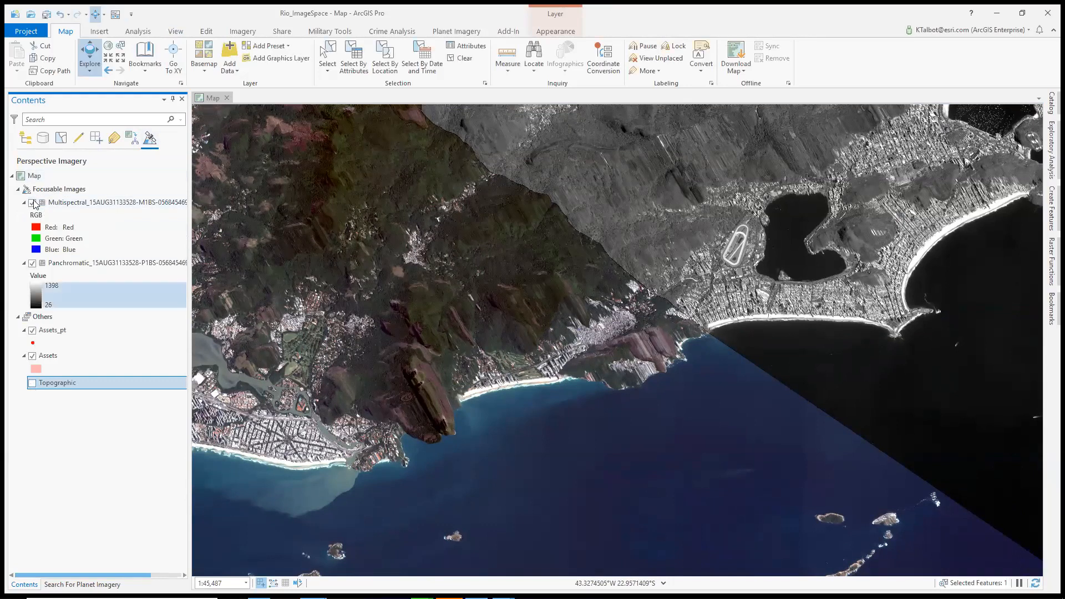
{"action": "left_click", "coordinate": [42, 204]}
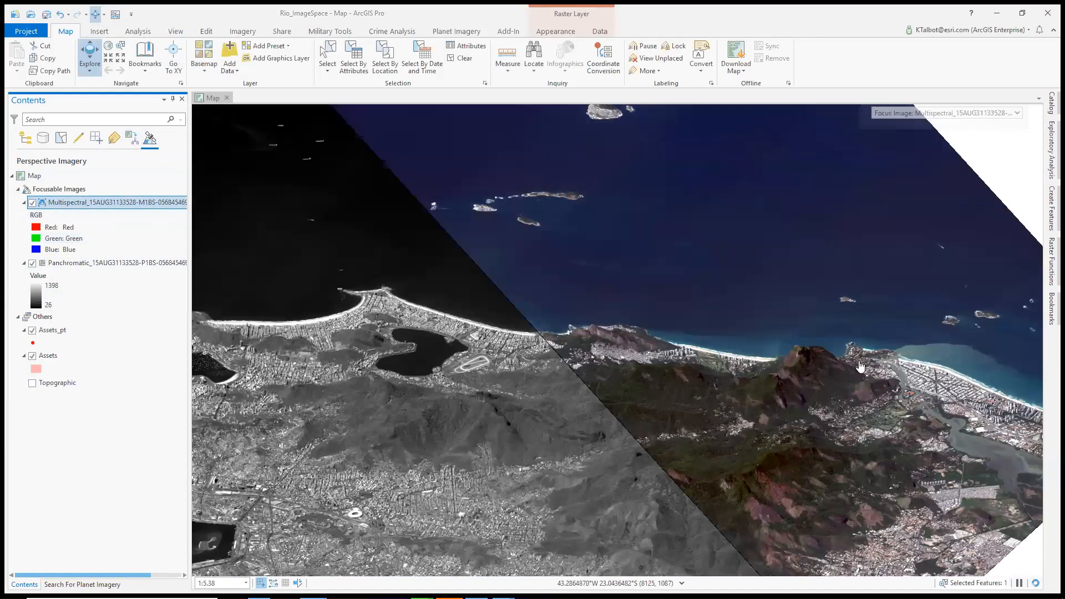
Inspect the beachfront high-rises and the golf course beside them in image space
{"action": "scroll", "coordinate": [666, 389], "scroll_direction": "up", "scroll_amount": 4}
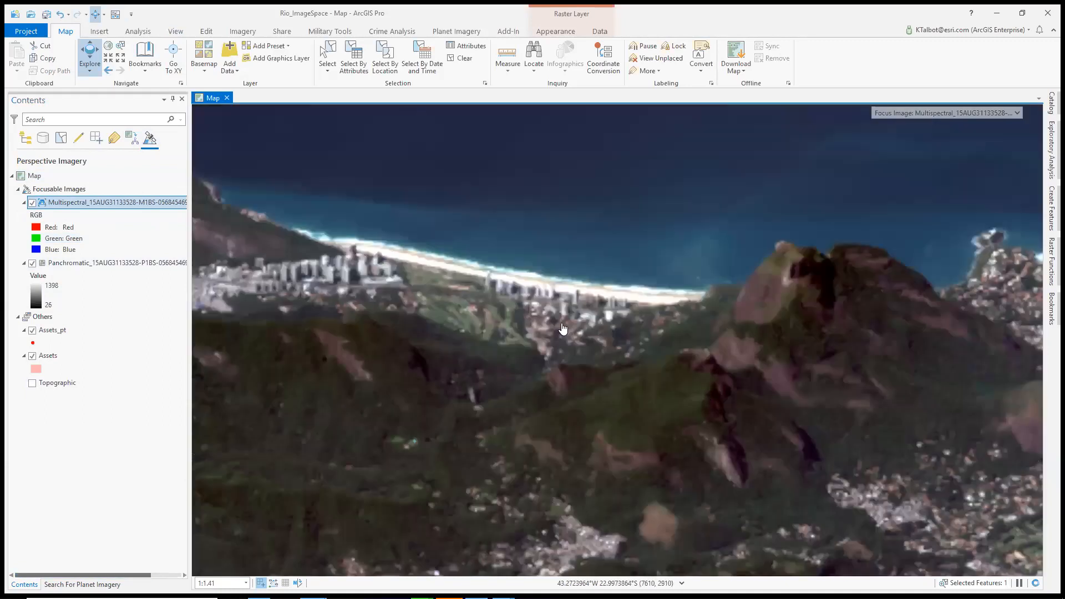
{"action": "scroll", "coordinate": [540, 303], "scroll_direction": "up", "scroll_amount": 2}
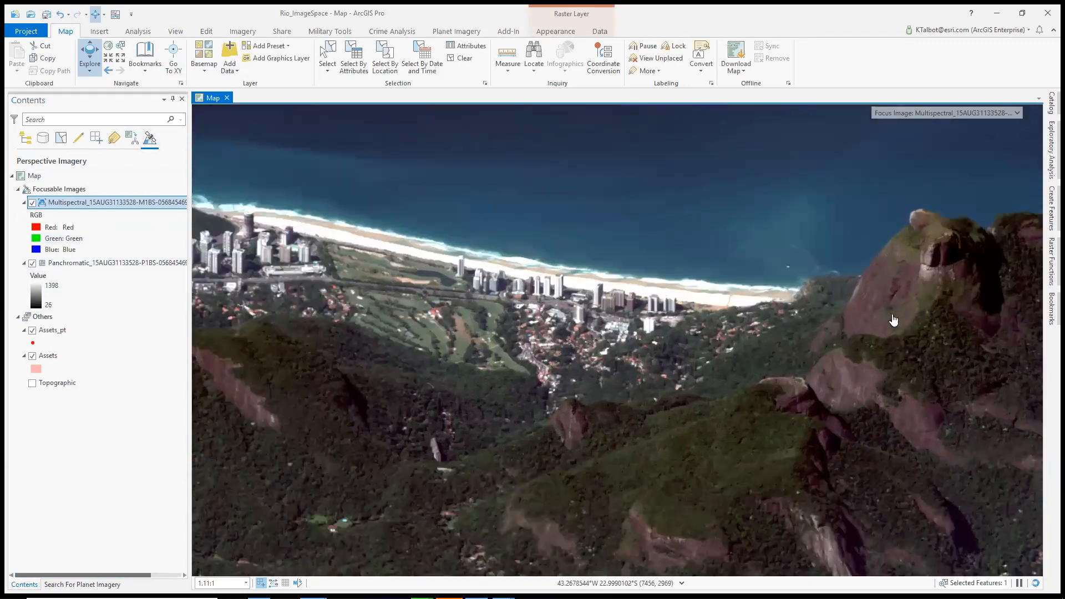
{"action": "left_click_drag", "start_coordinate": [892, 316], "coordinate": [862, 336]}
{"action": "left_click_drag", "start_coordinate": [515, 321], "coordinate": [588, 314]}
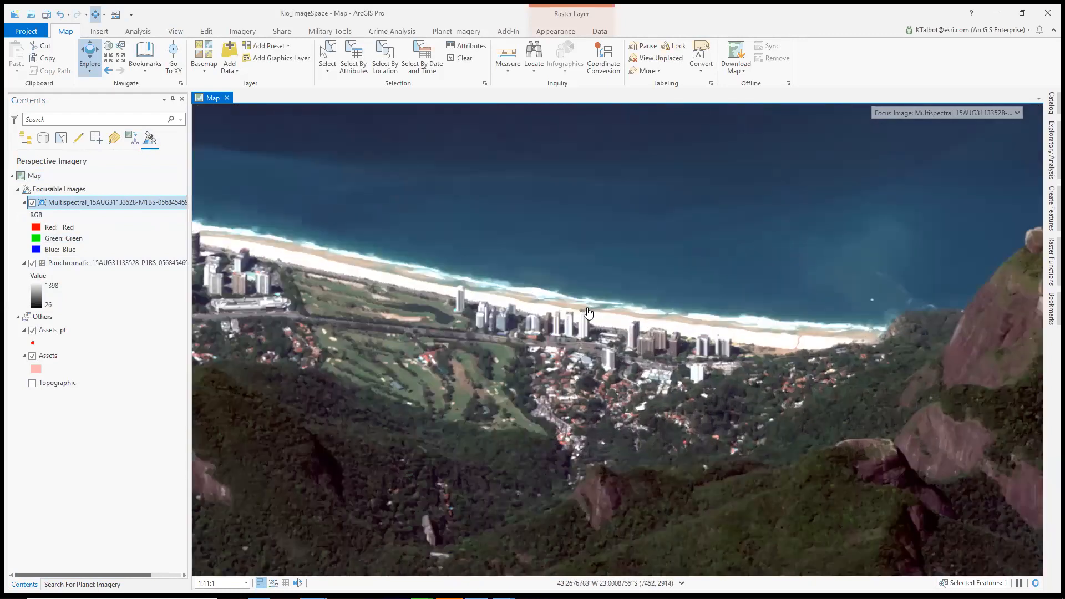
{"action": "scroll", "coordinate": [589, 314], "scroll_direction": "up", "scroll_amount": 2}
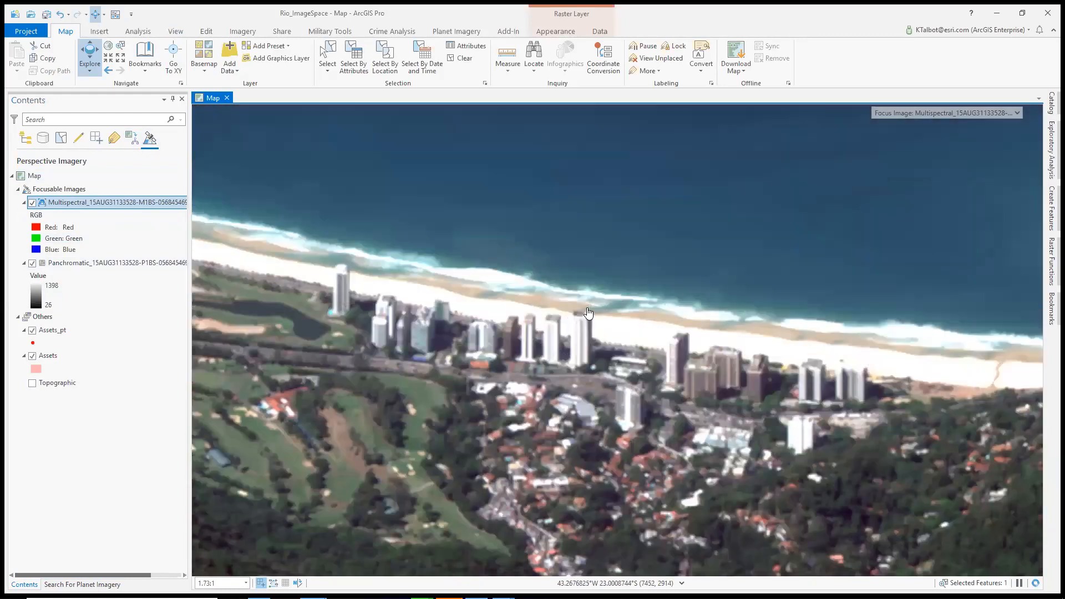
{"action": "left_click", "coordinate": [508, 69]}
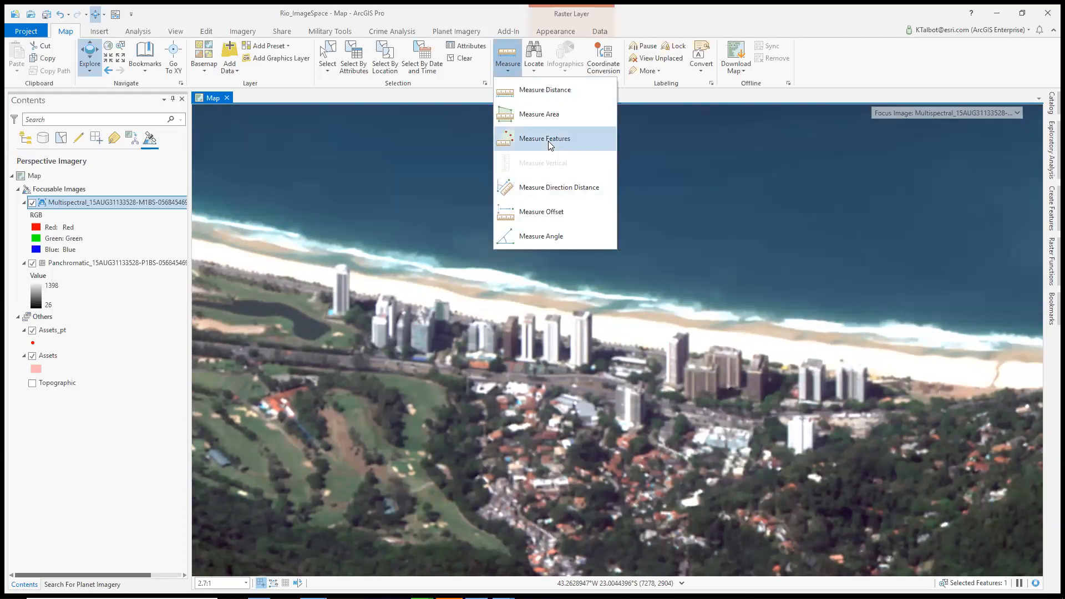
{"action": "left_click", "coordinate": [498, 67]}
{"action": "left_click", "coordinate": [72, 206]}
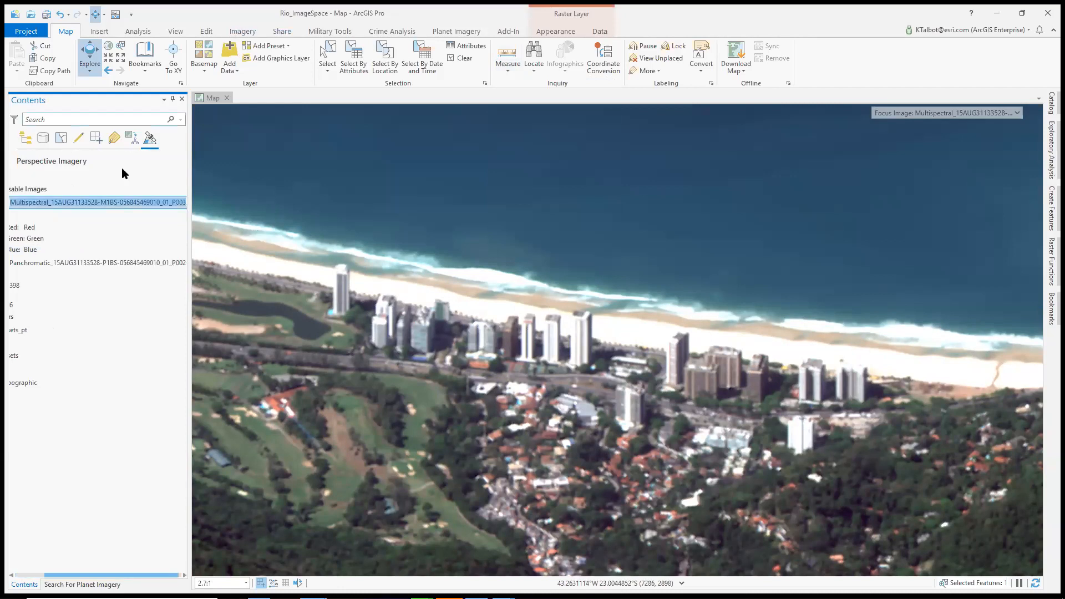
{"action": "left_click_drag", "start_coordinate": [65, 577], "coordinate": [36, 577]}
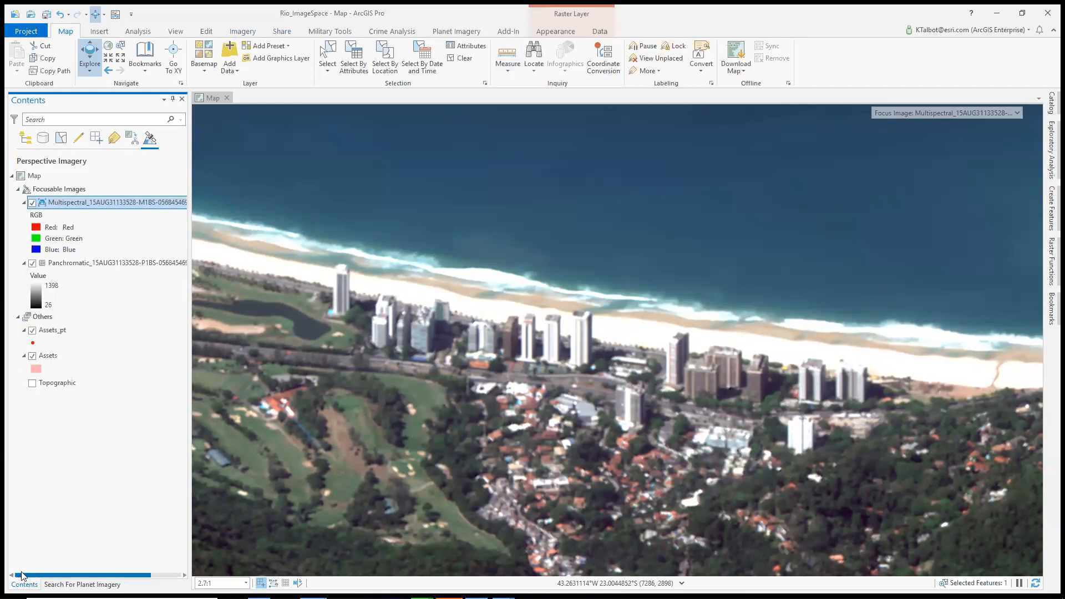
Measure the Base To Top Height of the isolated white tower between the golf course pond and the beach
{"action": "left_click", "coordinate": [242, 31]}
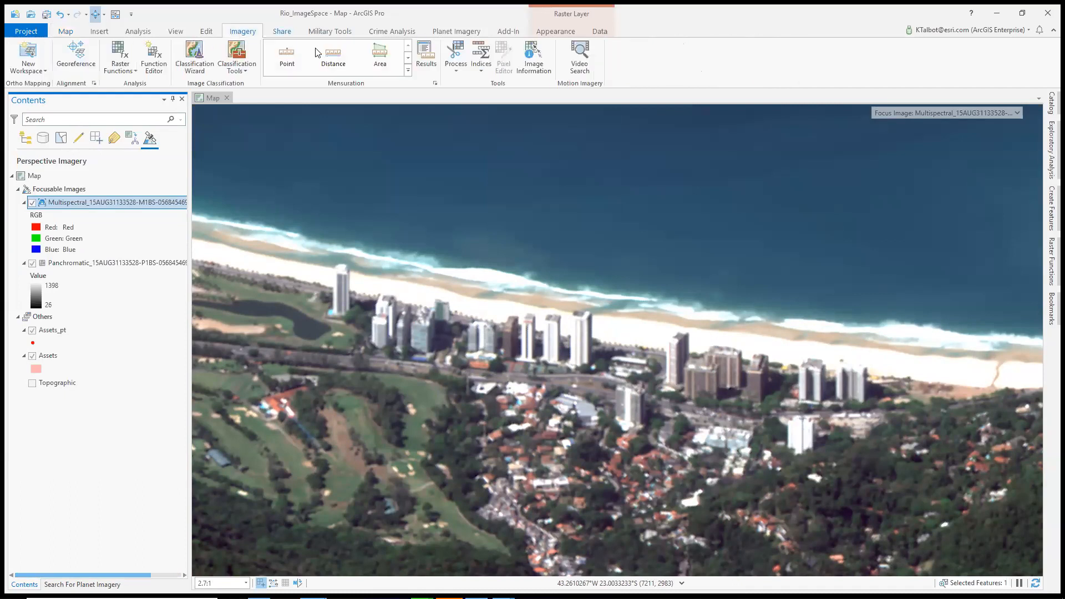
{"action": "left_click", "coordinate": [409, 72]}
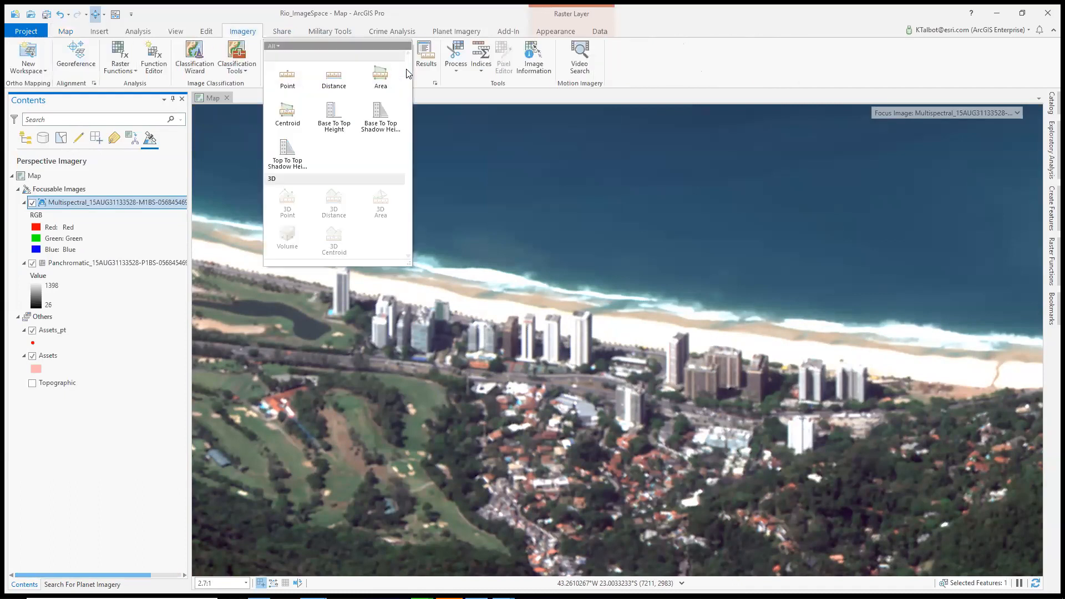
{"action": "left_click", "coordinate": [331, 119]}
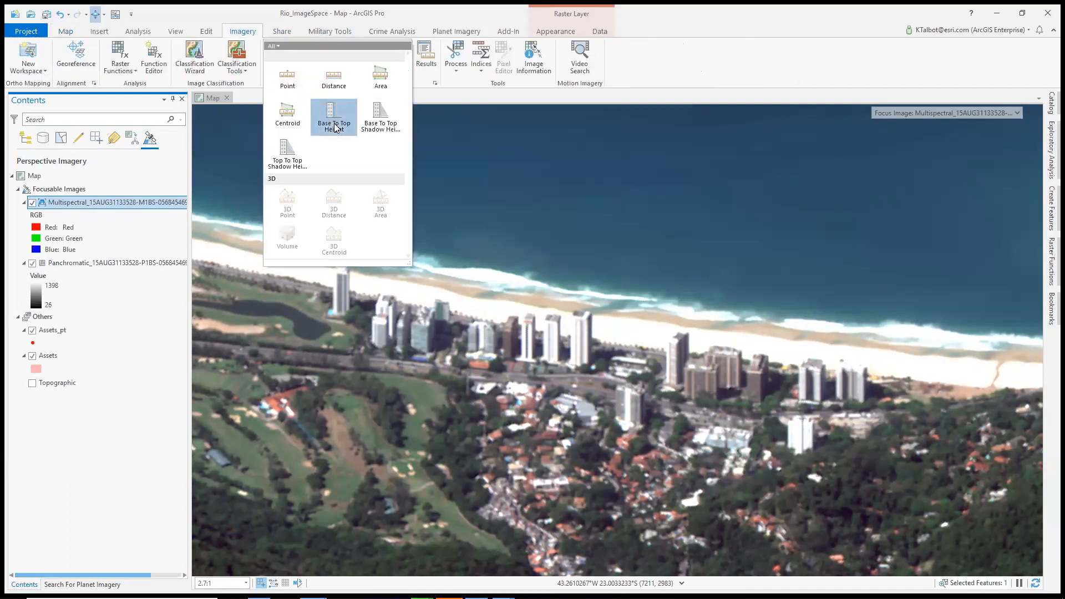
{"action": "left_click", "coordinate": [338, 315]}
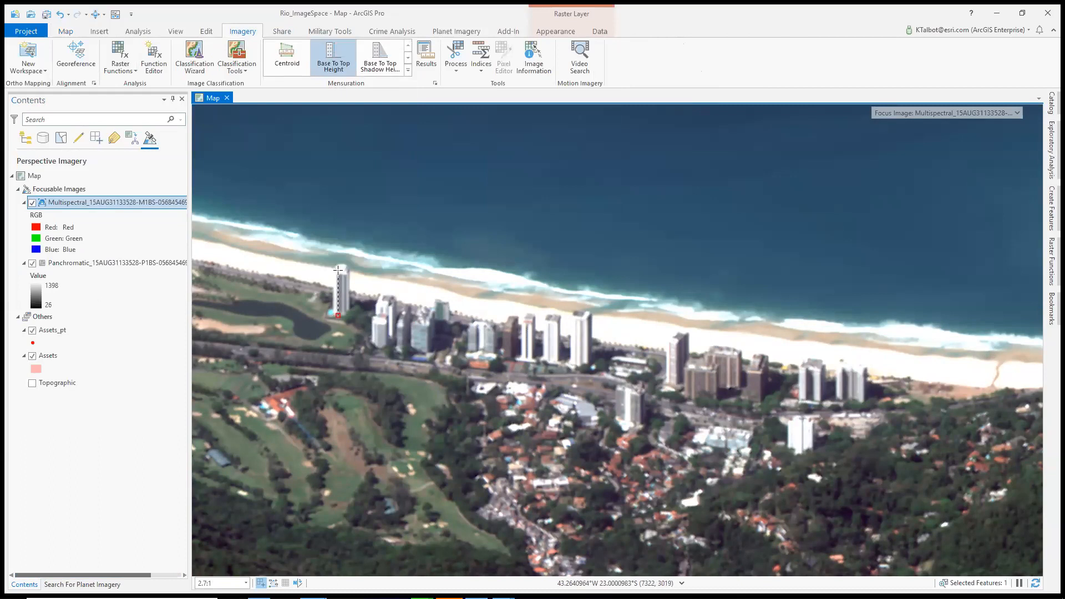
{"action": "left_click", "coordinate": [338, 270]}
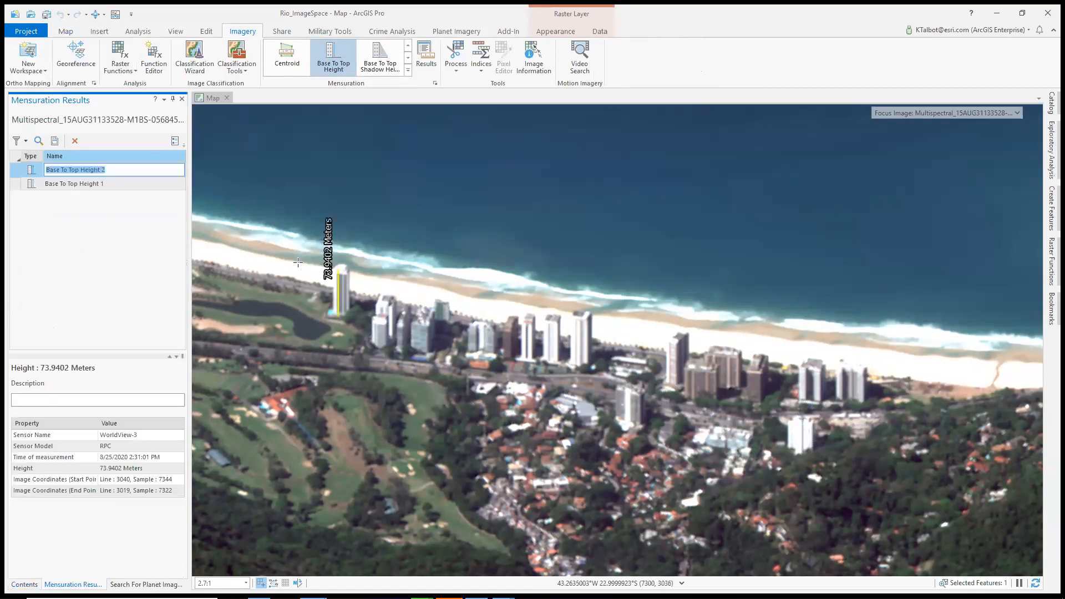
Delete the new tower height measurement and close the mensuration results
{"action": "left_click", "coordinate": [77, 142]}
{"action": "left_click", "coordinate": [577, 326]}
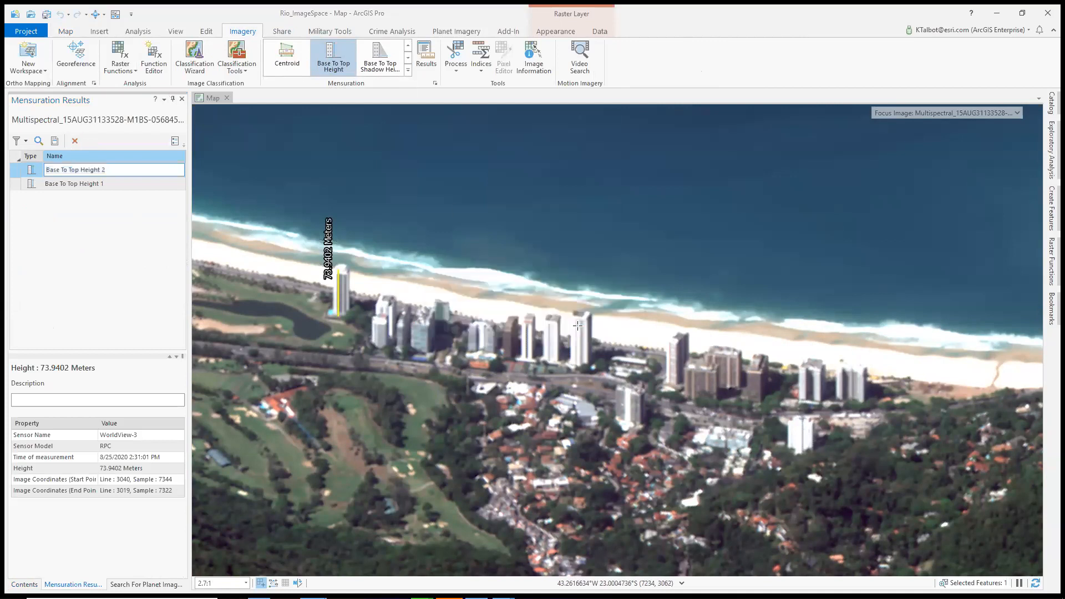
{"action": "left_click", "coordinate": [65, 32]}
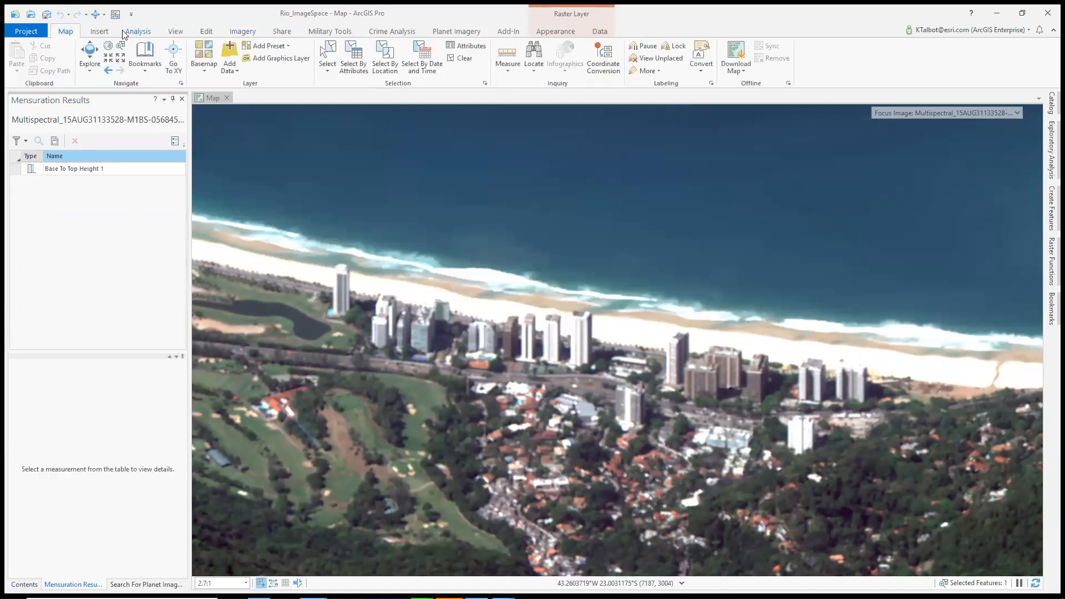
{"action": "left_click", "coordinate": [181, 99]}
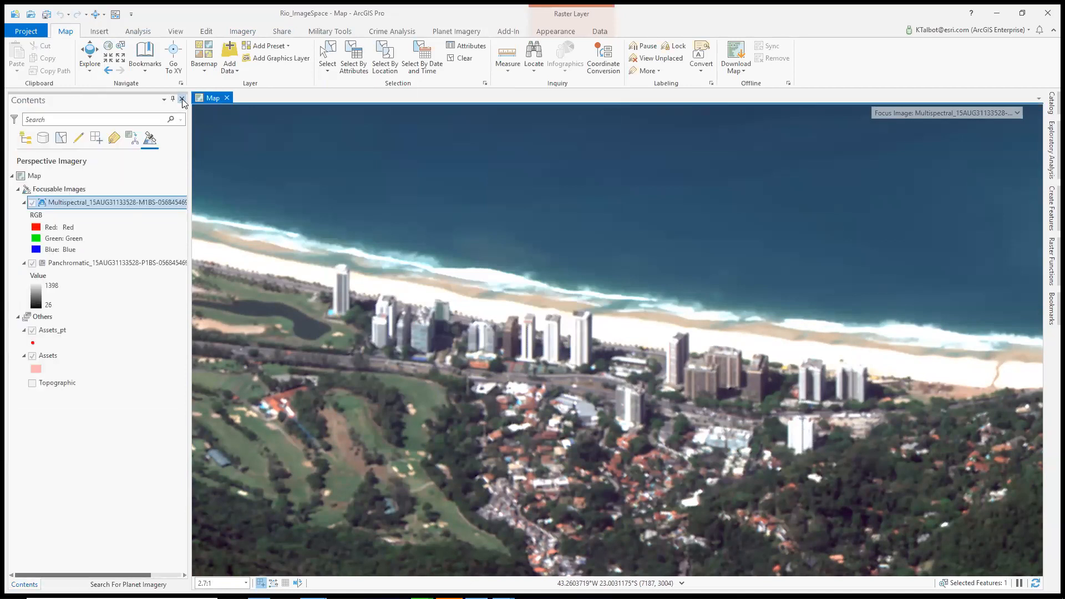
Return the multispectral view to map space and go to the Airport bookmark, focusing on the apron and terminal assets
{"action": "left_click", "coordinate": [92, 16]}
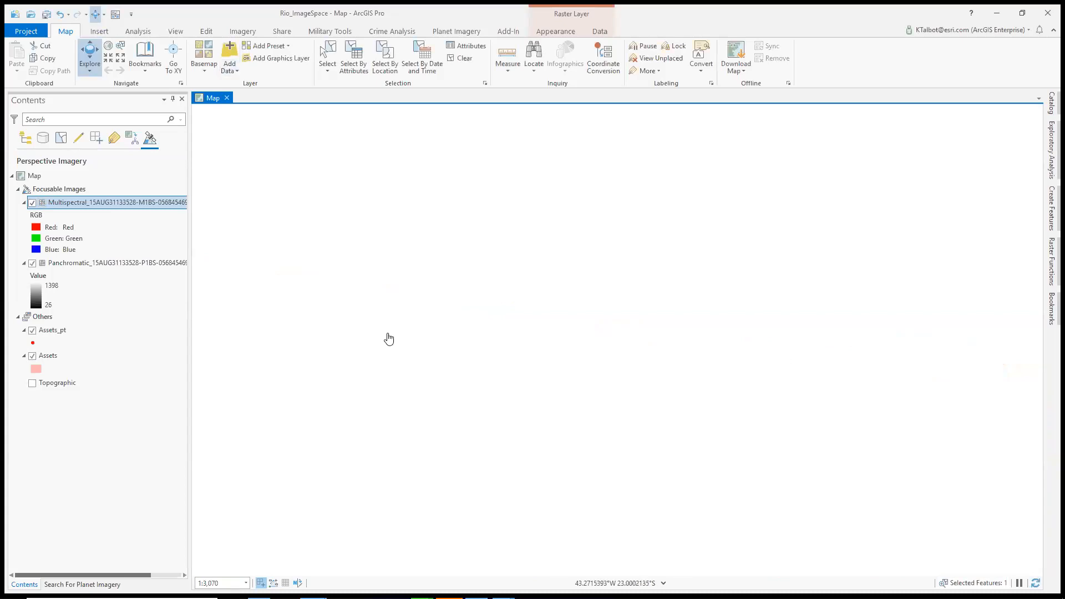
{"action": "scroll", "coordinate": [388, 339], "scroll_direction": "down", "scroll_amount": 5}
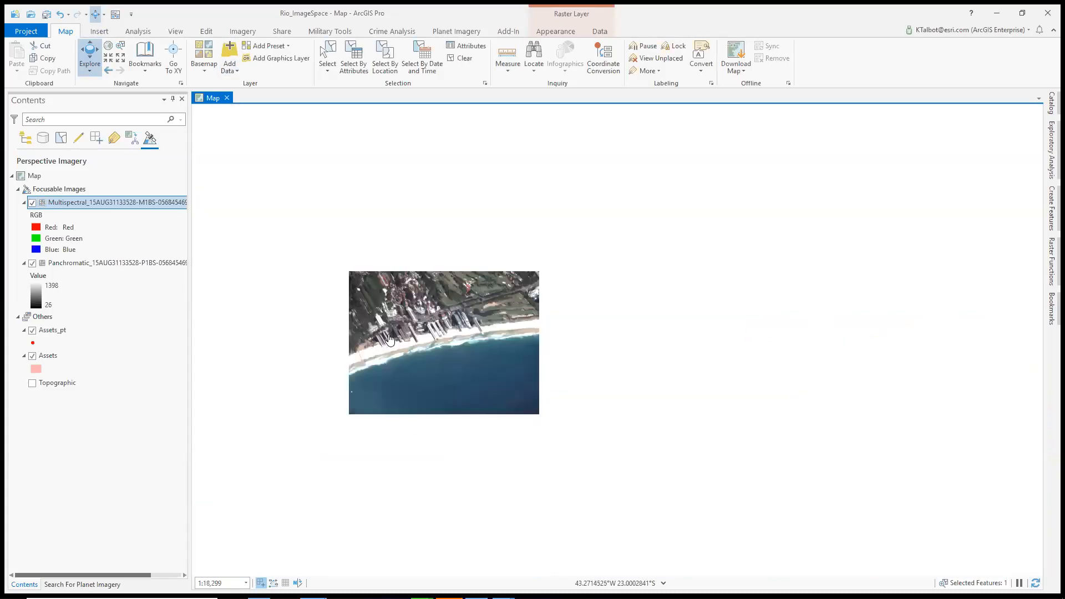
{"action": "left_click", "coordinate": [145, 61]}
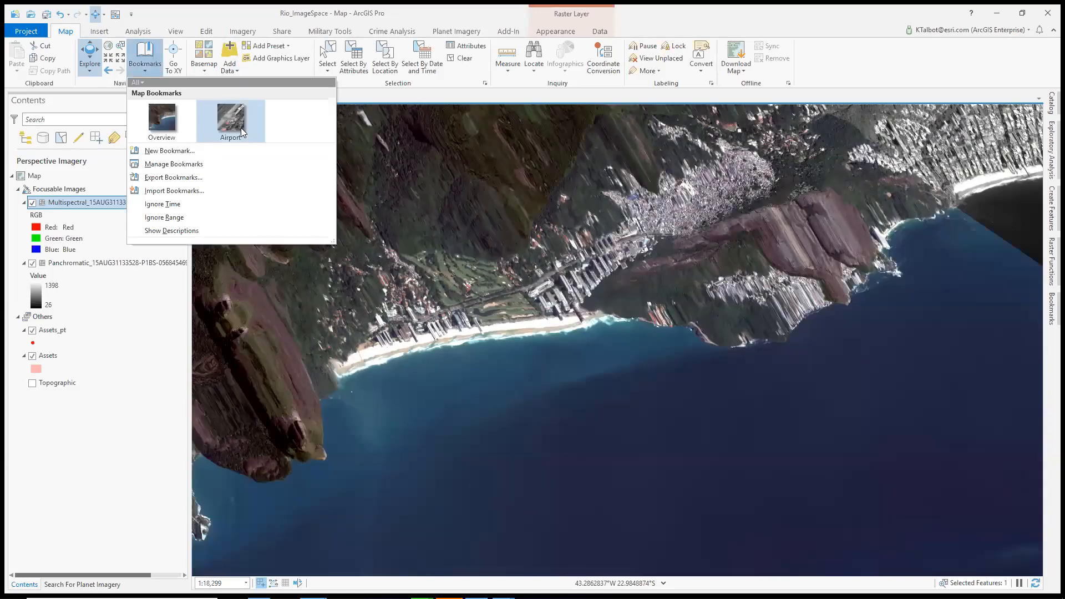
{"action": "left_click", "coordinate": [240, 127]}
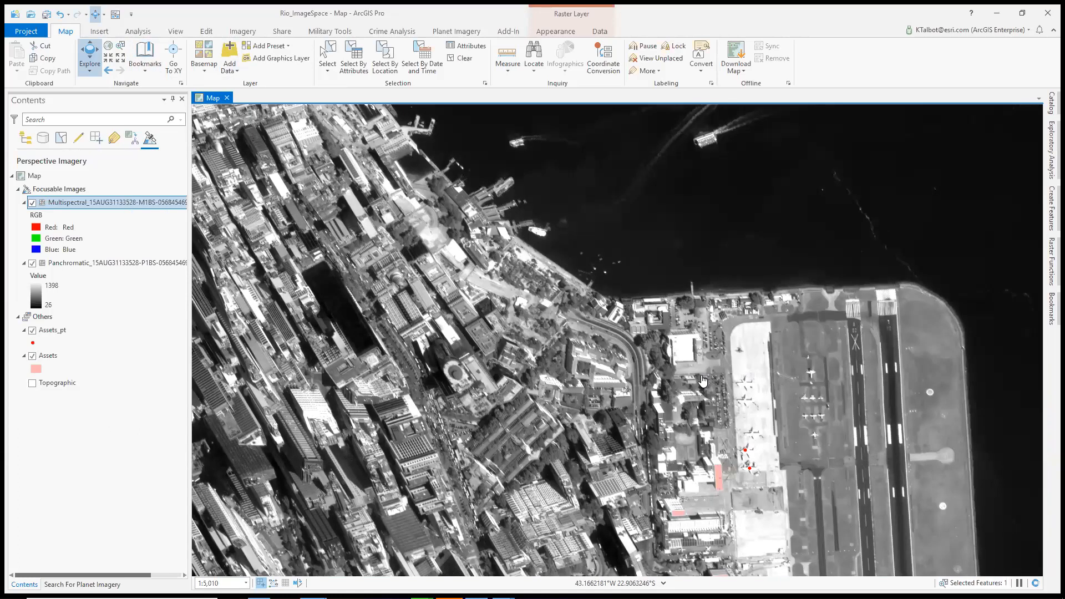
{"action": "left_click_drag", "start_coordinate": [693, 427], "coordinate": [577, 274]}
{"action": "left_click_drag", "start_coordinate": [594, 346], "coordinate": [575, 335]}
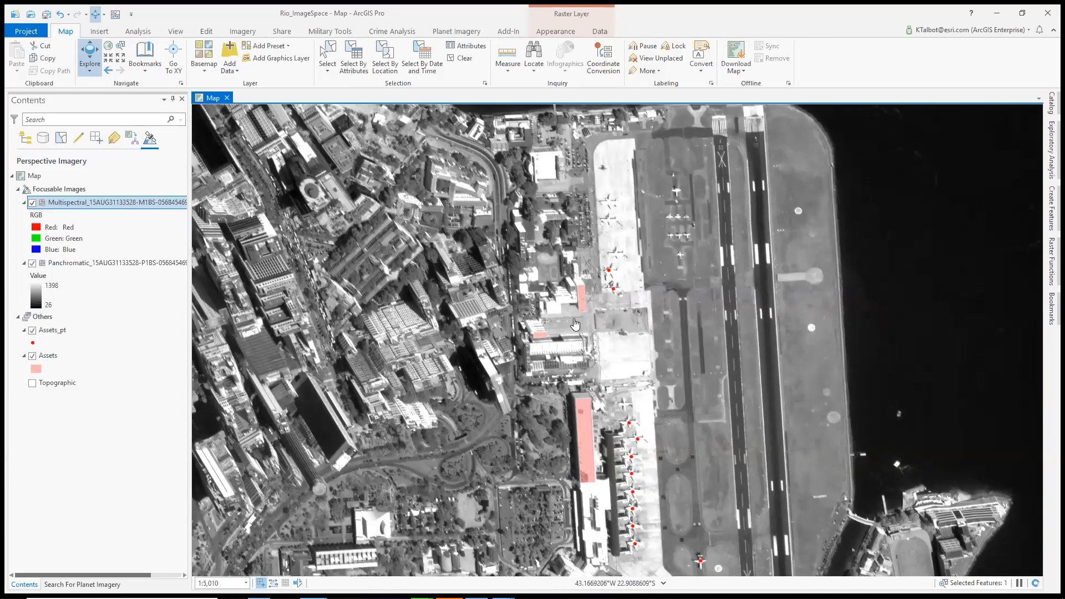
{"action": "scroll", "coordinate": [569, 289], "scroll_direction": "up", "scroll_amount": 2}
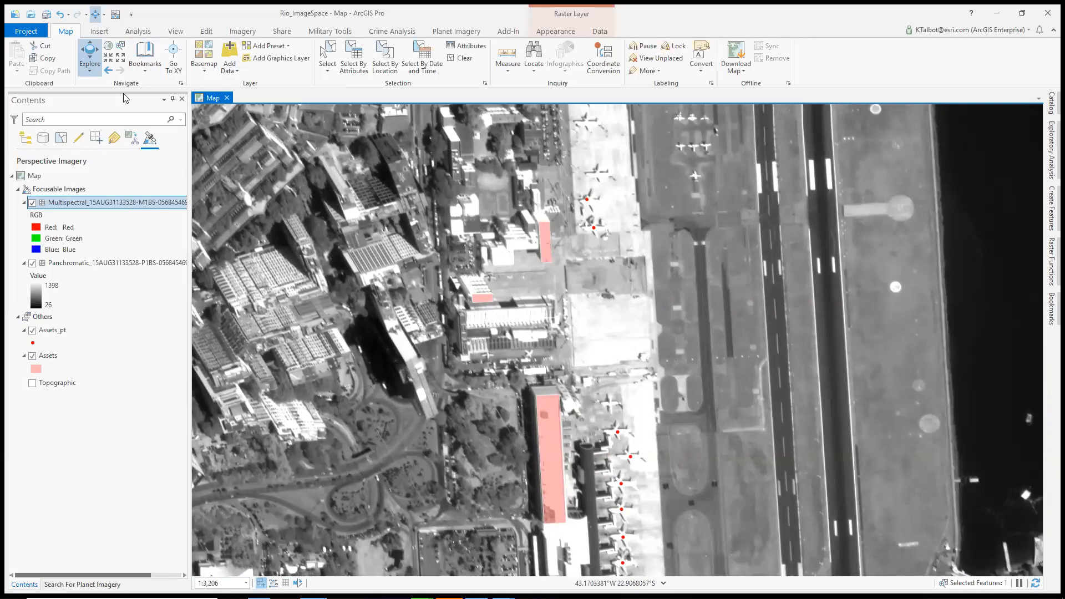
Set the panchromatic image as the focus image and view the airport's asset points and polygons in image space
{"action": "left_click", "coordinate": [171, 264]}
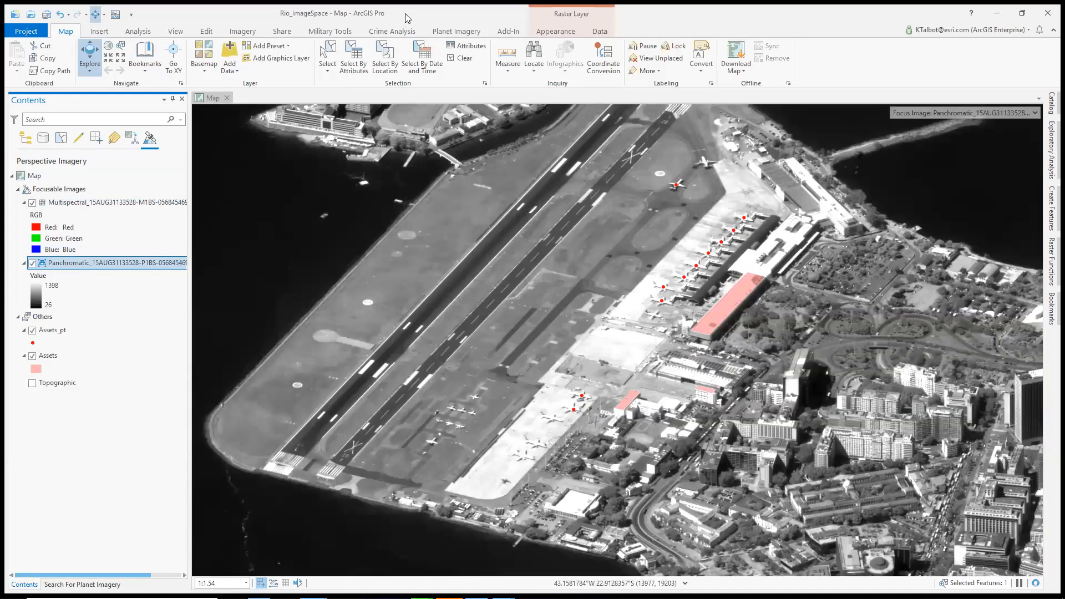
{"action": "left_click_drag", "start_coordinate": [675, 424], "coordinate": [637, 420]}
{"action": "scroll", "coordinate": [638, 420], "scroll_direction": "up", "scroll_amount": 3}
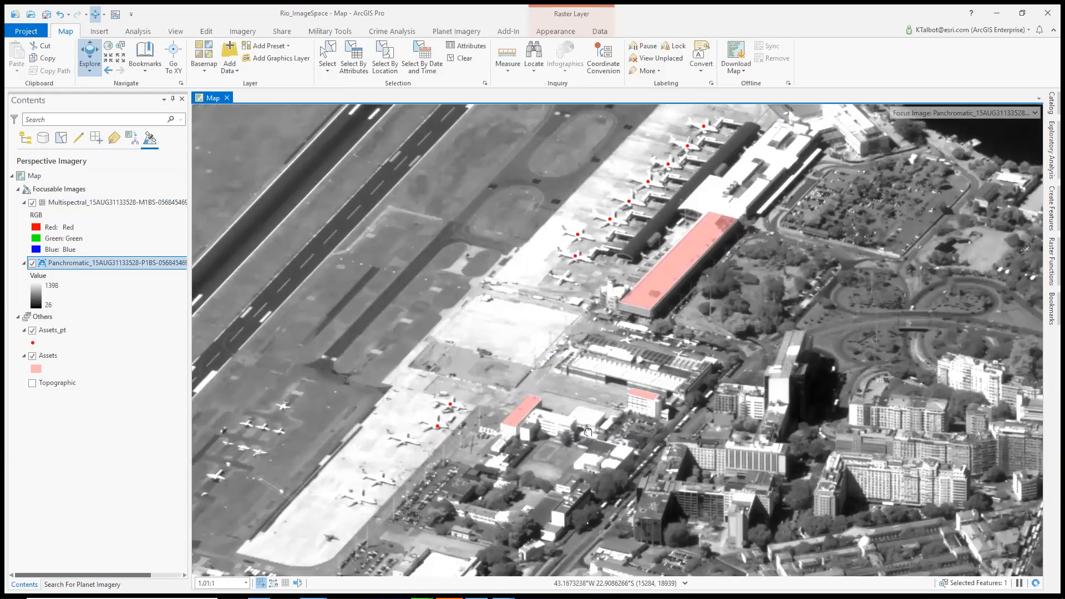
View the airport assets in map space and toggle the panchromatic image's visibility to check the asset points and polygons without imagery
{"action": "left_click_drag", "start_coordinate": [588, 433], "coordinate": [557, 435]}
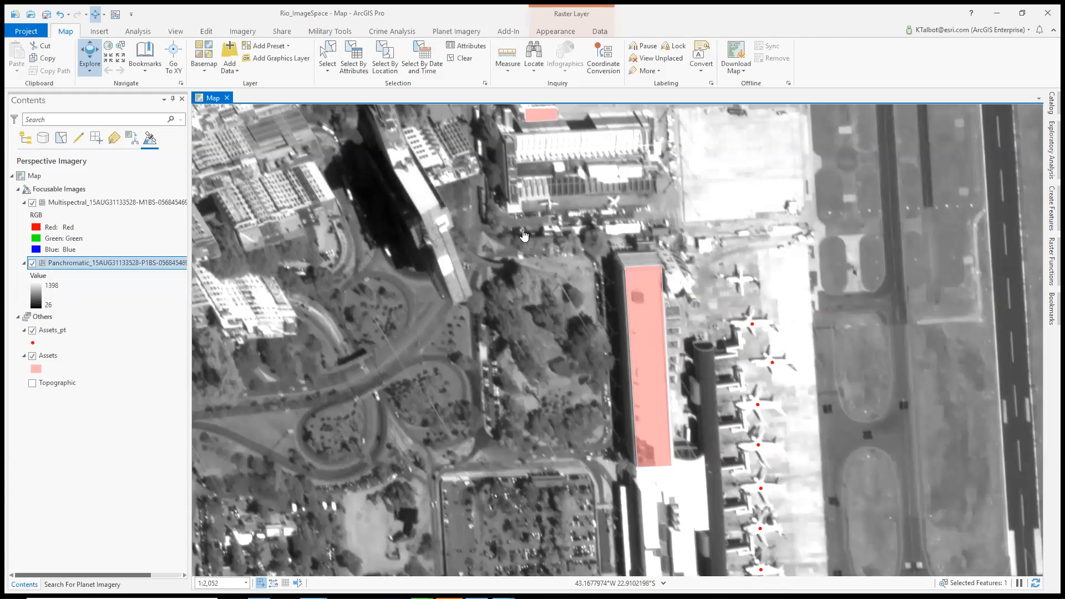
{"action": "left_click", "coordinate": [32, 263]}
{"action": "left_click", "coordinate": [32, 263]}
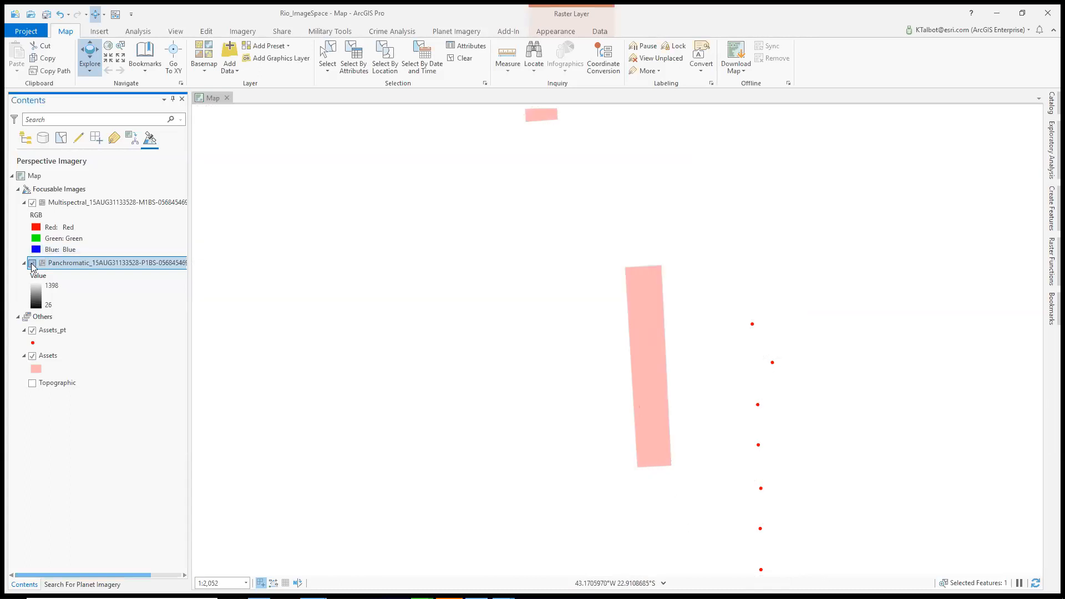
{"action": "left_click", "coordinate": [26, 388]}
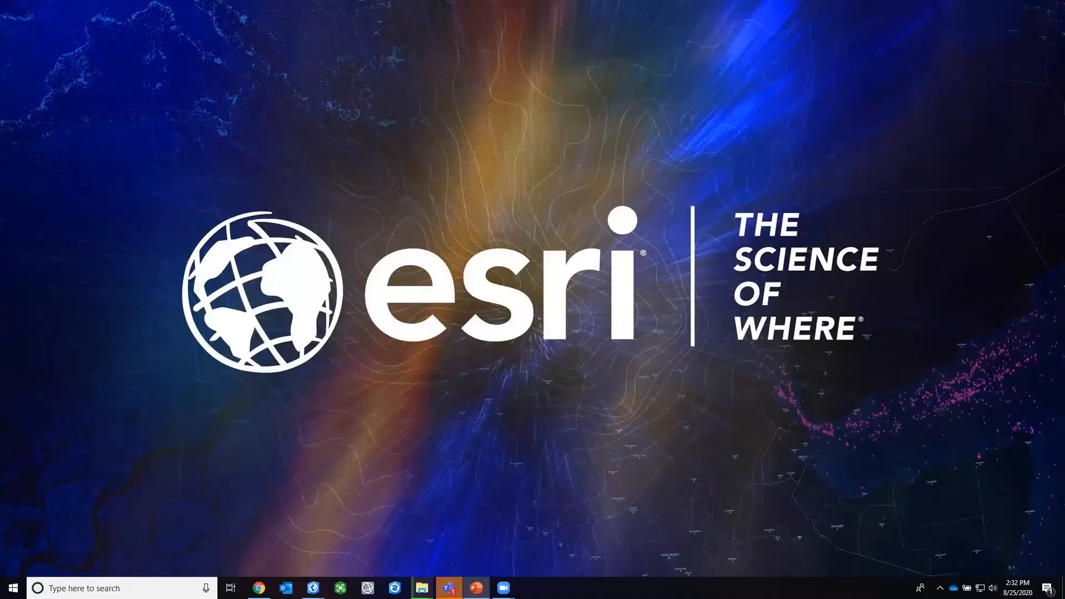
Switch to PowerPoint, resume the slide show at the Full Motion Video (FMV) slide, and swap Presenter View and Slide Show
{"action": "key", "text": "shift+F5"}
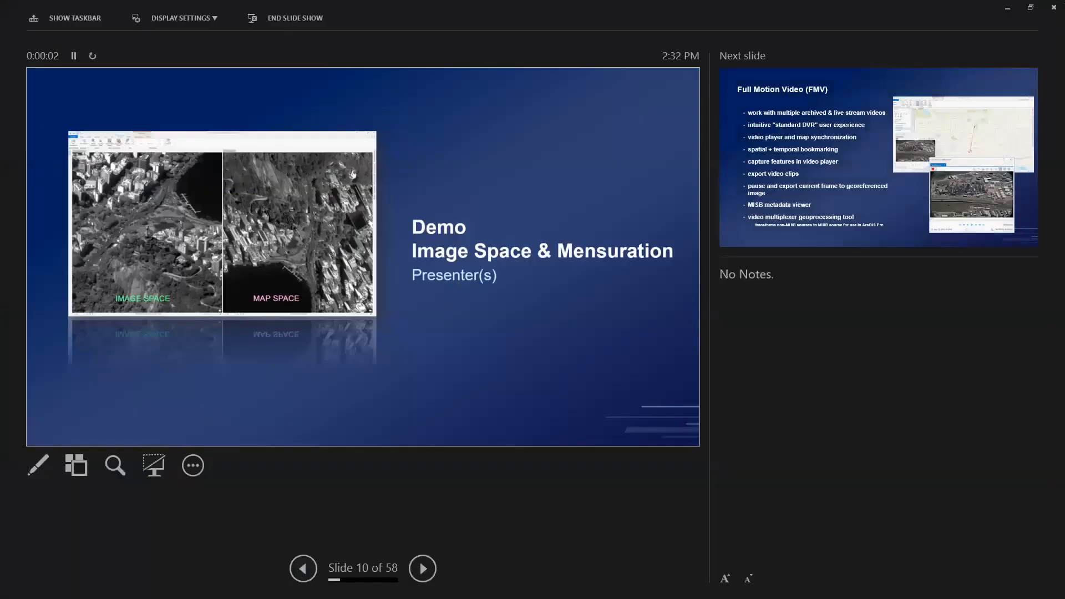
{"action": "key", "text": "Right"}
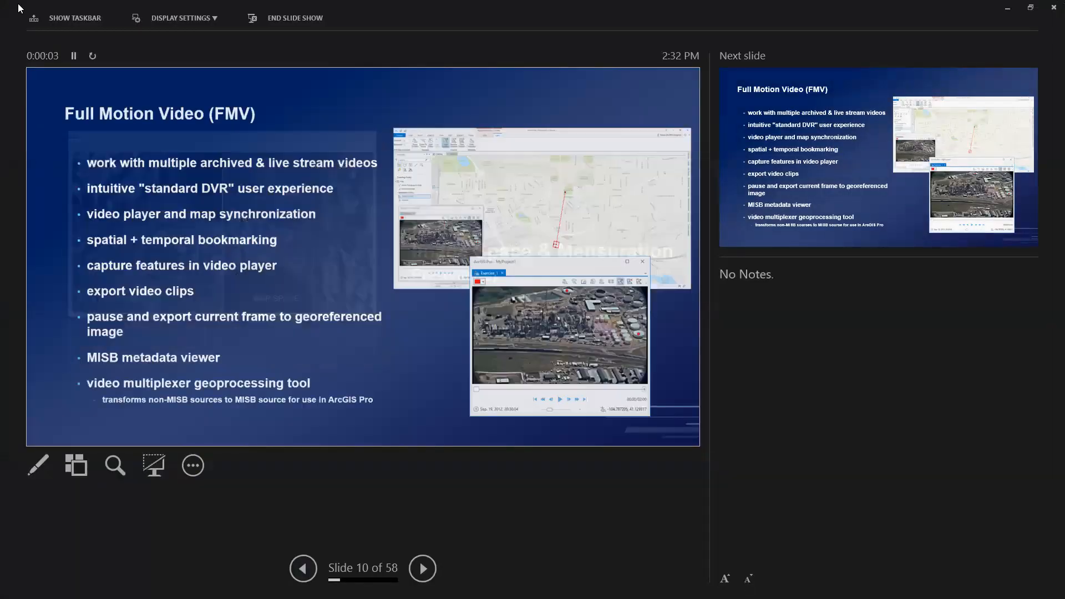
{"action": "left_click", "coordinate": [209, 19]}
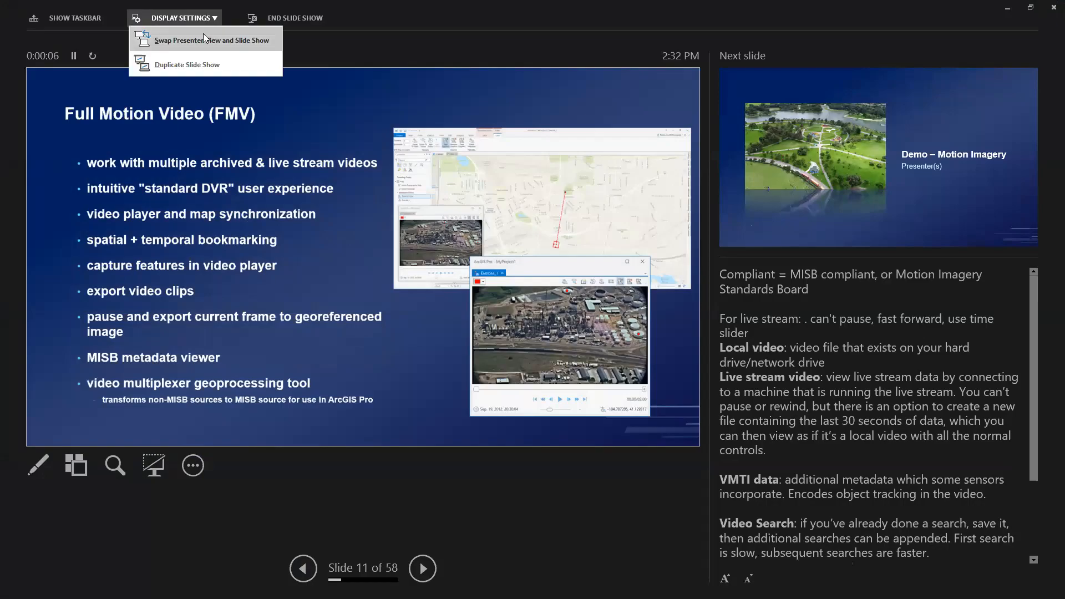
{"action": "left_click", "coordinate": [203, 37]}
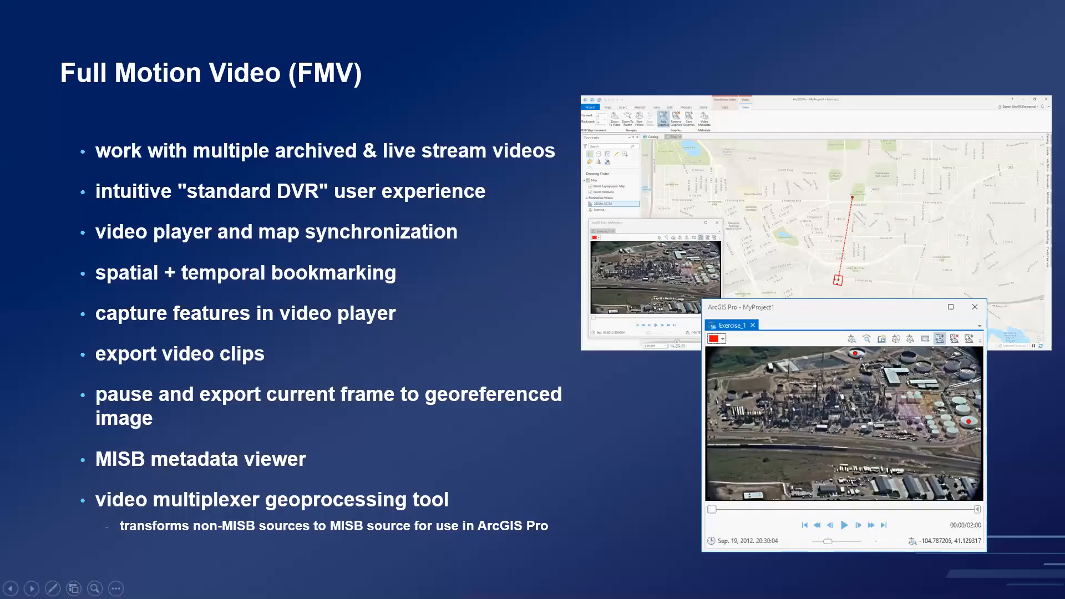
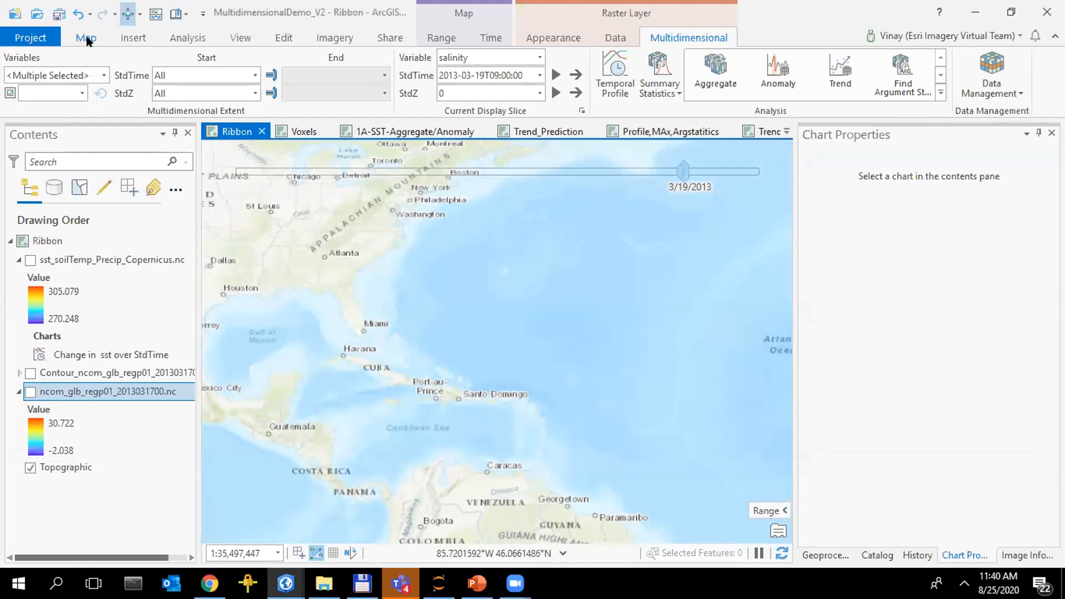
Start adding a multidimensional raster layer and import the variables from the file sst_Precip_35yrsMonthlyCopernicus.nc
{"action": "left_click", "coordinate": [86, 37]}
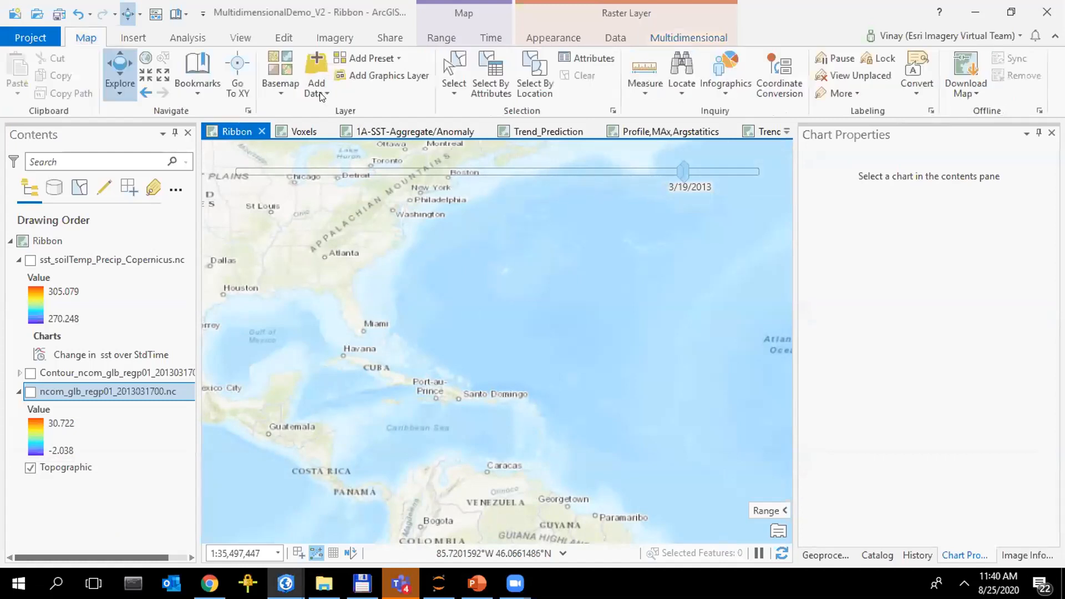
{"action": "left_click", "coordinate": [320, 92]}
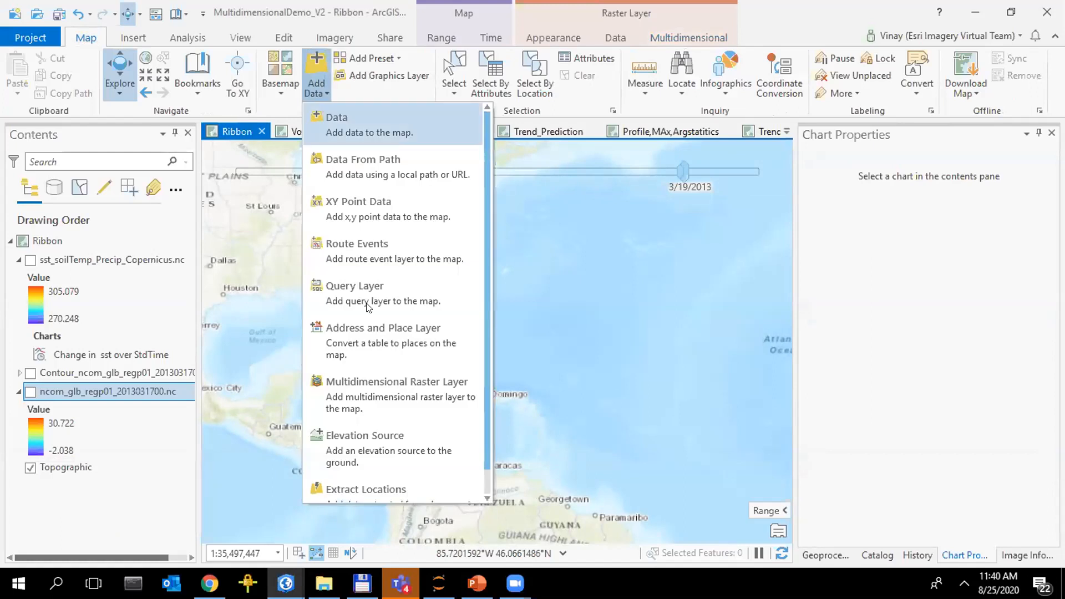
{"action": "left_click", "coordinate": [382, 387]}
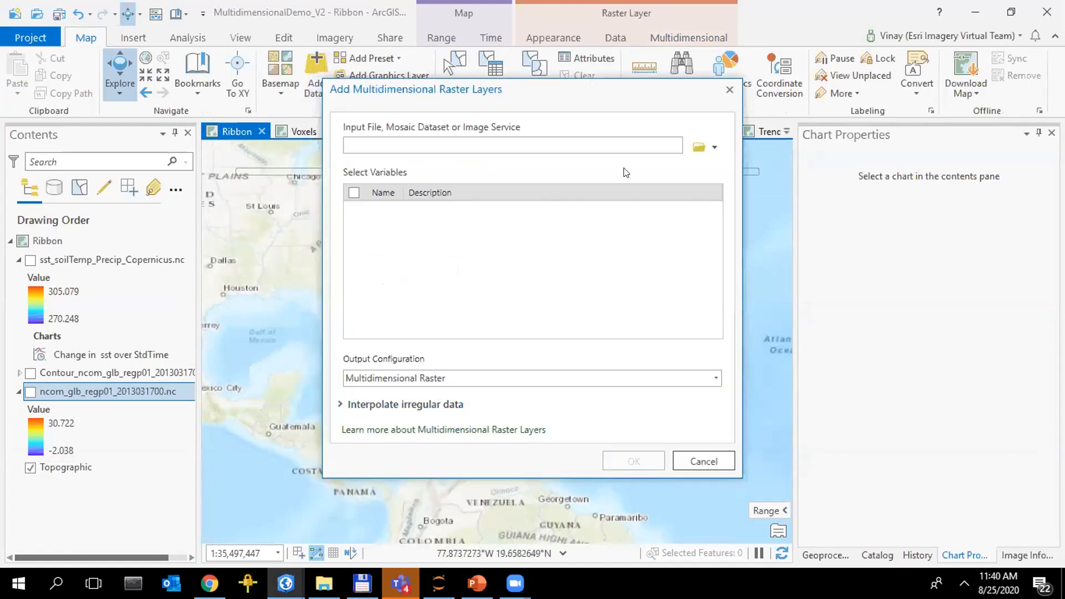
{"action": "left_click", "coordinate": [714, 145]}
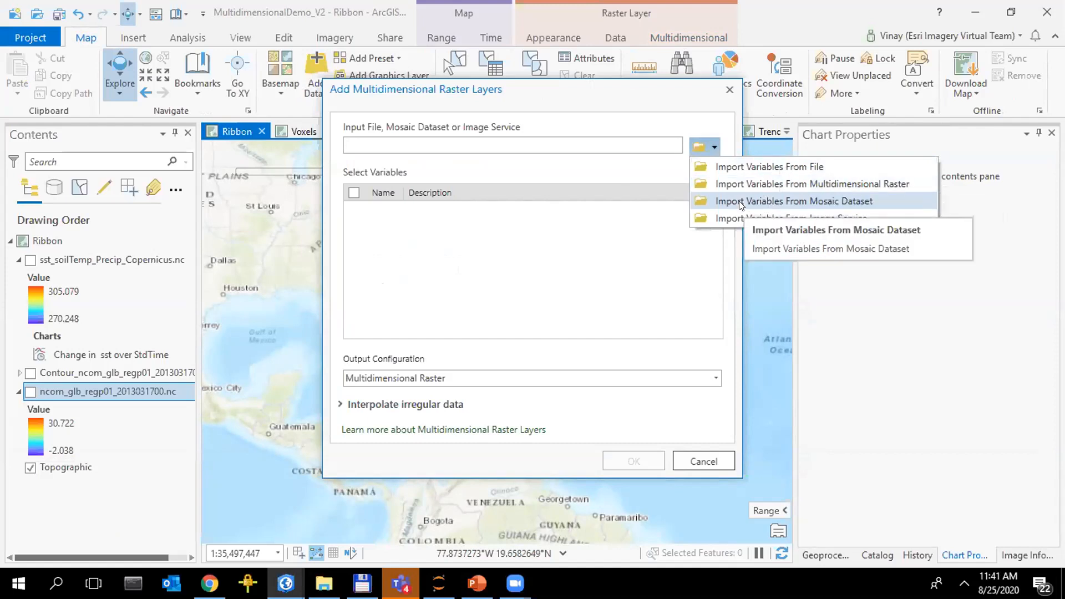
{"action": "left_click", "coordinate": [753, 167]}
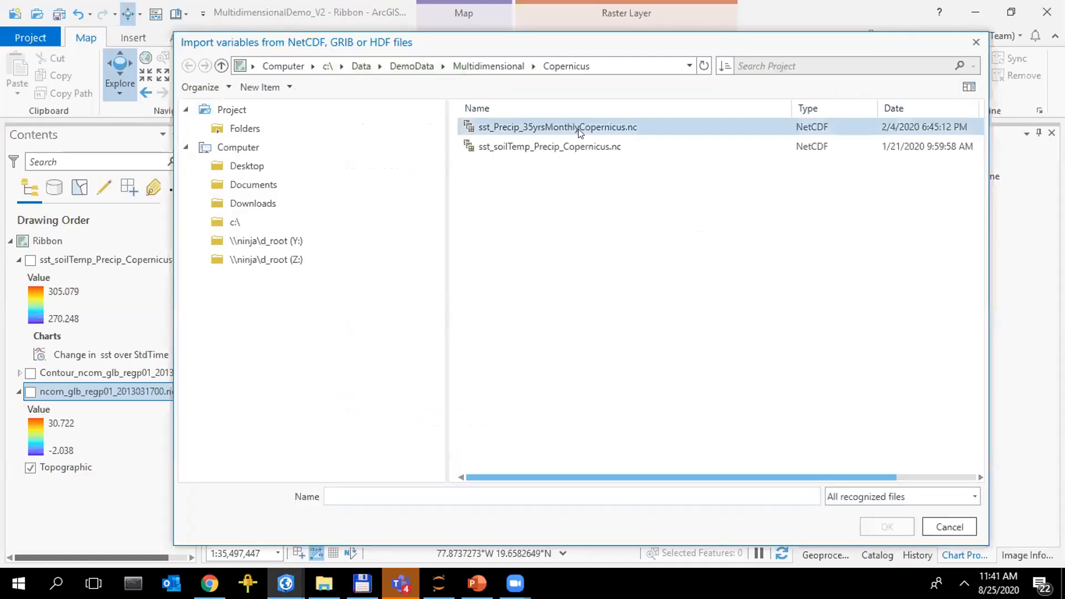
{"action": "left_click", "coordinate": [578, 129]}
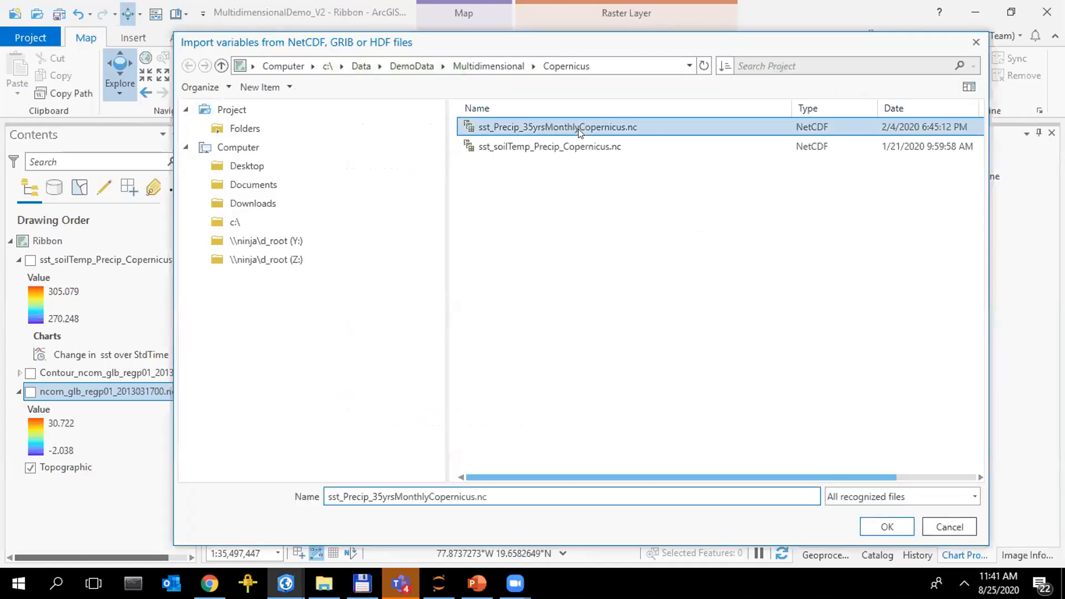
{"action": "left_click", "coordinate": [887, 527]}
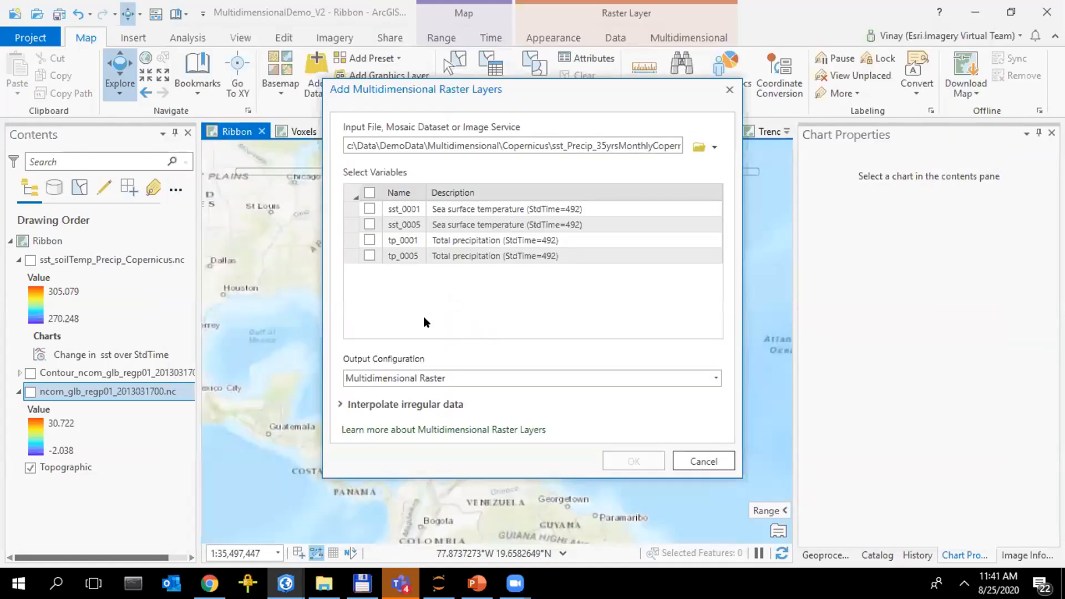
Select the variables sst_0005 and tp_0001, choose Multidimensional Multivariate Raster as output configuration, and close the dialog
{"action": "left_click", "coordinate": [369, 223]}
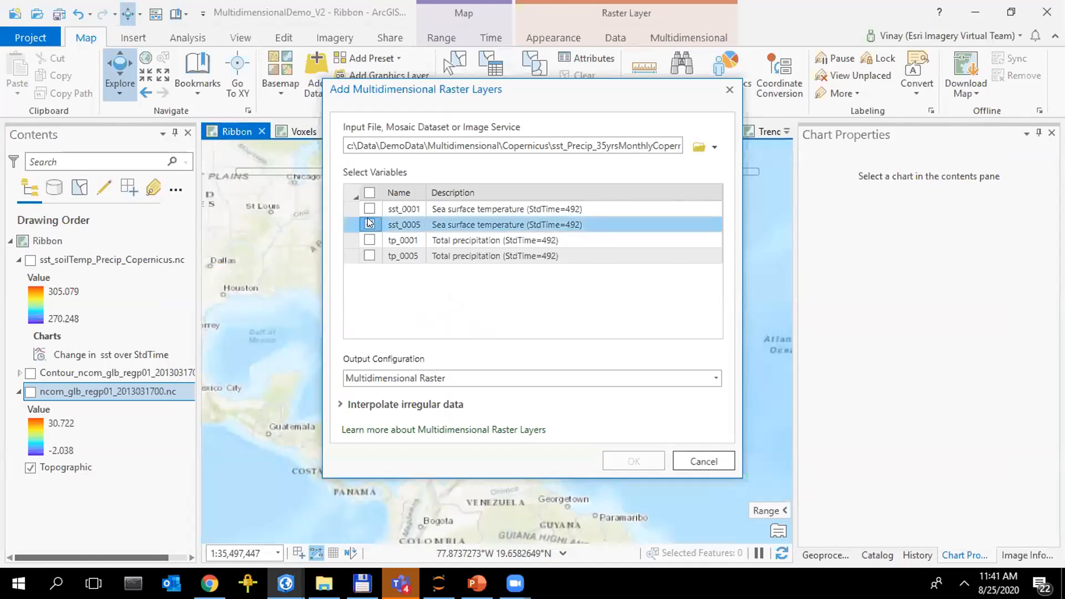
{"action": "left_click", "coordinate": [369, 236]}
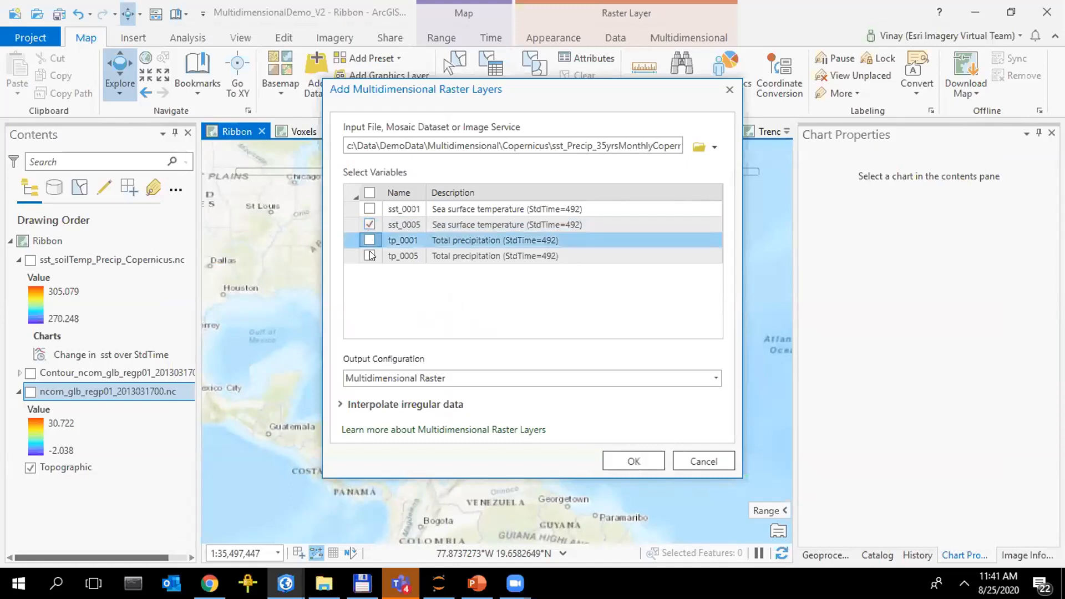
{"action": "left_click", "coordinate": [370, 239]}
{"action": "left_click", "coordinate": [715, 379]}
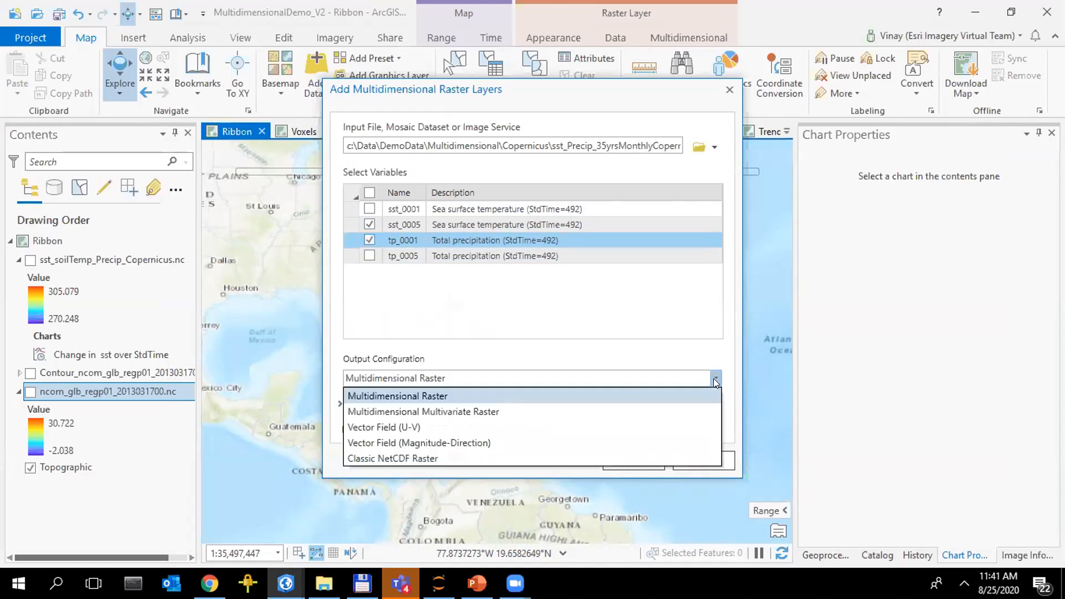
{"action": "left_click", "coordinate": [586, 411]}
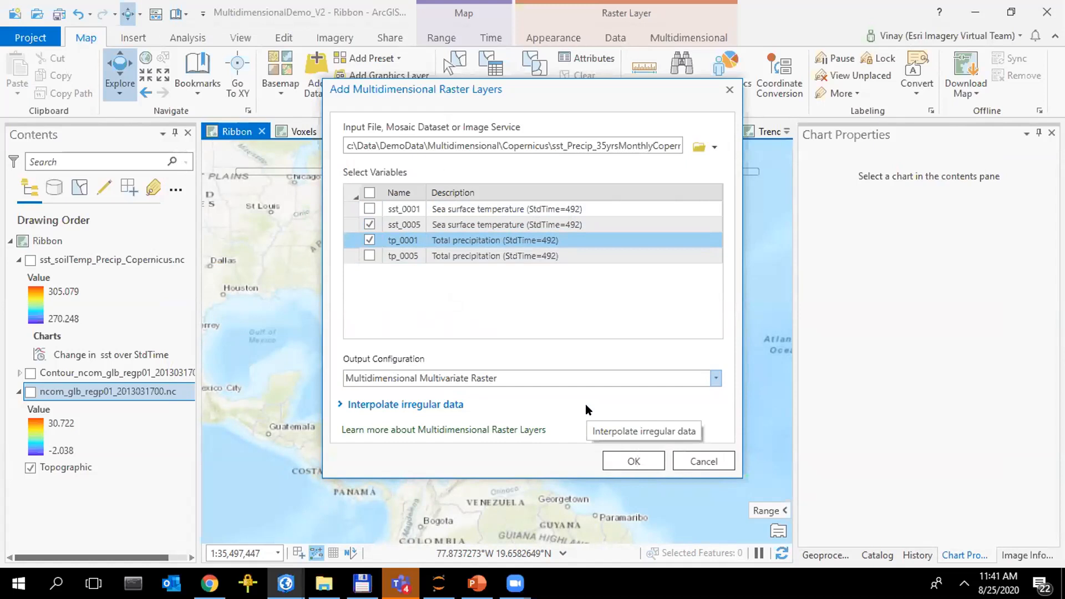
{"action": "left_click", "coordinate": [638, 462]}
Turn on the ncom_glb_regp01_2013031700.nc layer, display its water_temp variable and look through the available time slices
{"action": "left_click", "coordinate": [30, 392]}
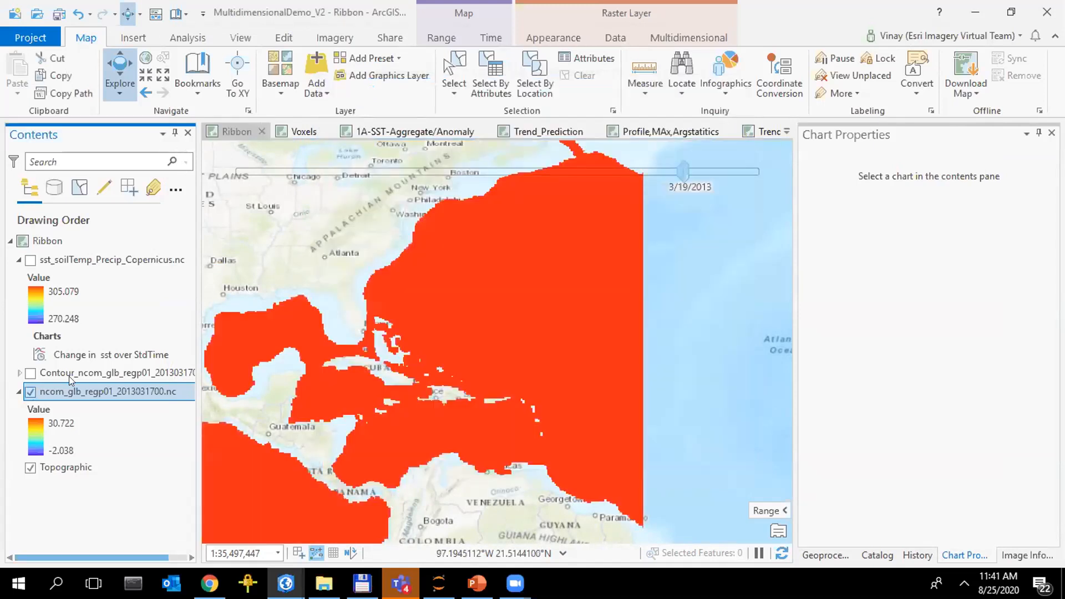
{"action": "left_click", "coordinate": [681, 38]}
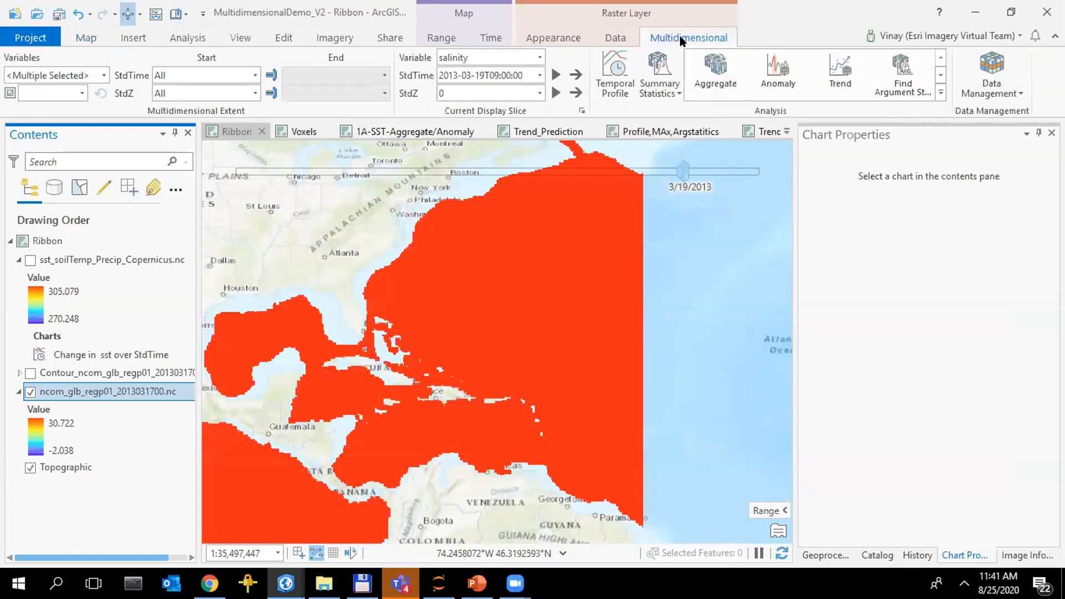
{"action": "left_click", "coordinate": [538, 58]}
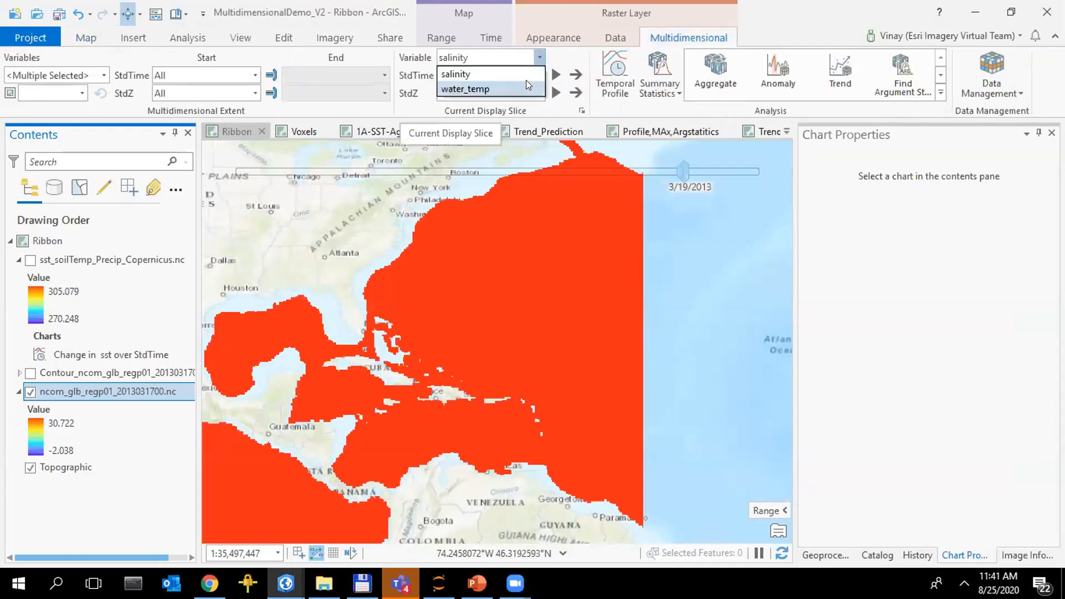
{"action": "left_click", "coordinate": [526, 81]}
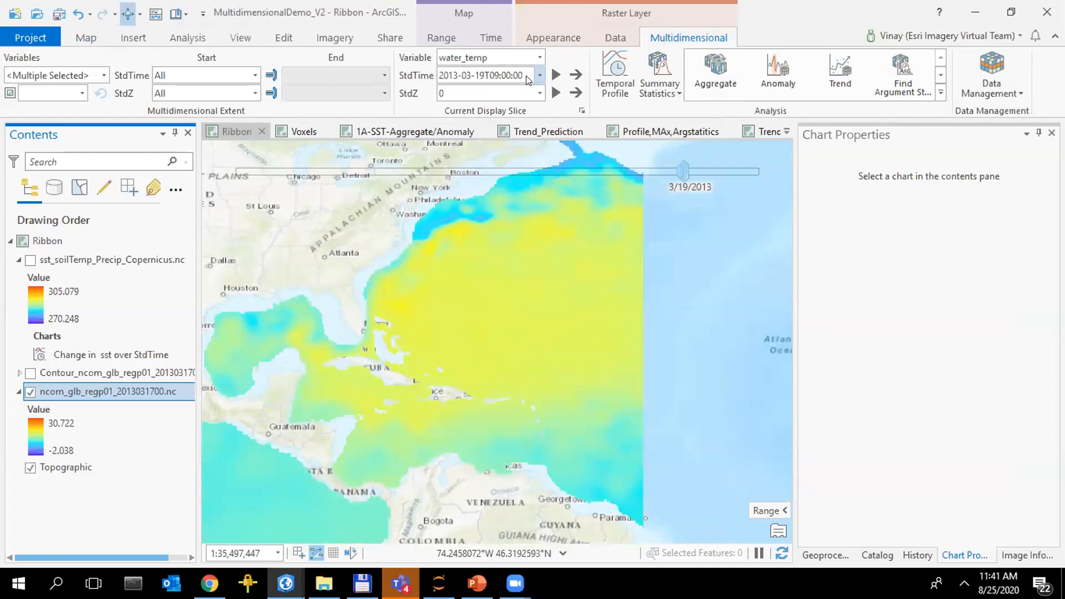
{"action": "left_click", "coordinate": [537, 75]}
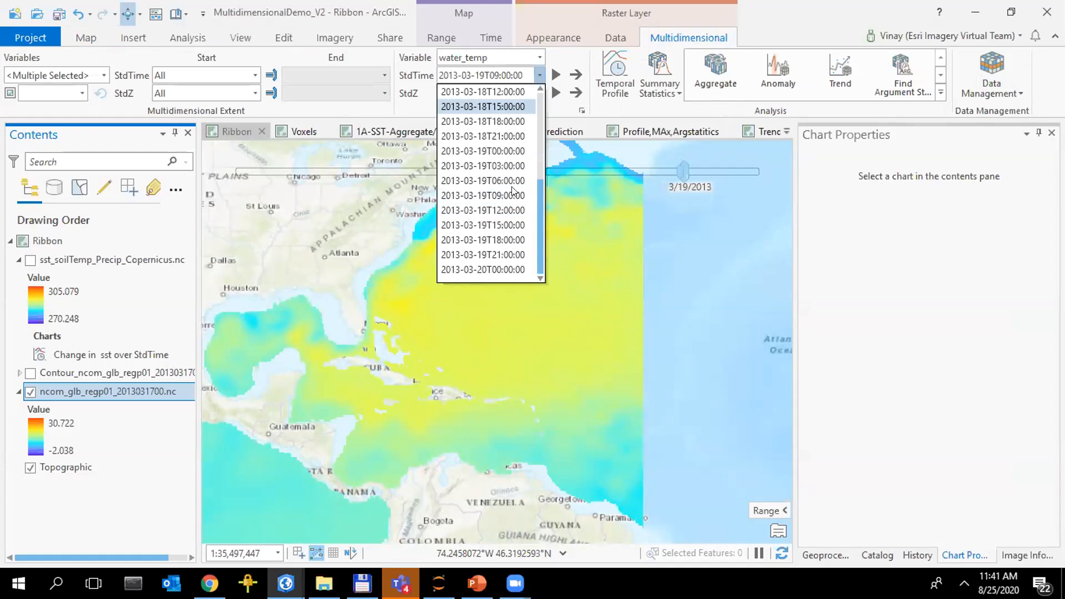
{"action": "left_click", "coordinate": [782, 34]}
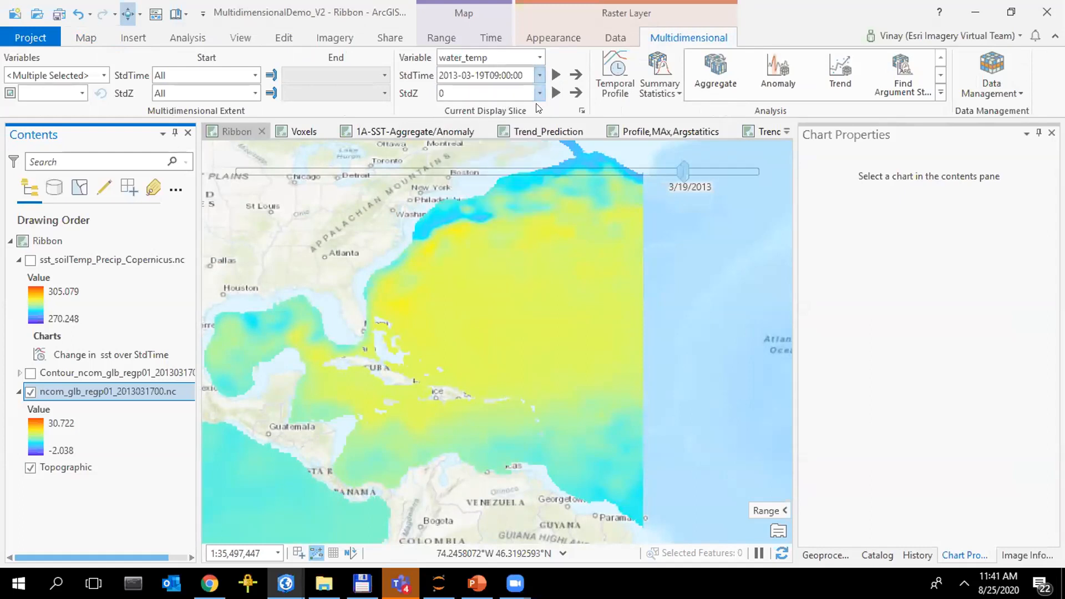
Set the water temperature layer's StdZ depth to -250 and play through the depth slices, stopping at -125
{"action": "left_click", "coordinate": [540, 94]}
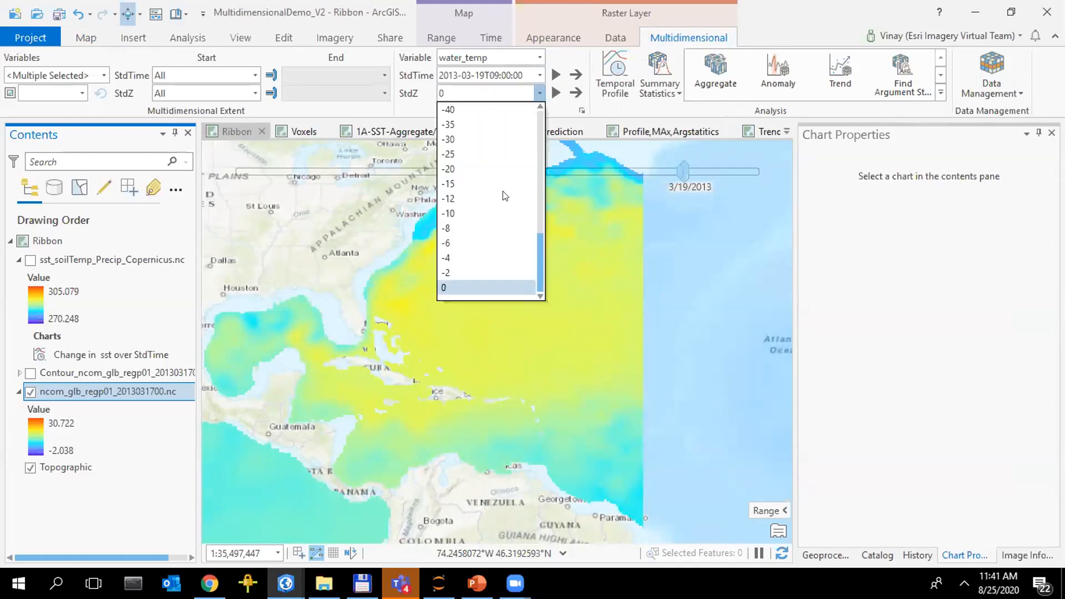
{"action": "left_click", "coordinate": [539, 153]}
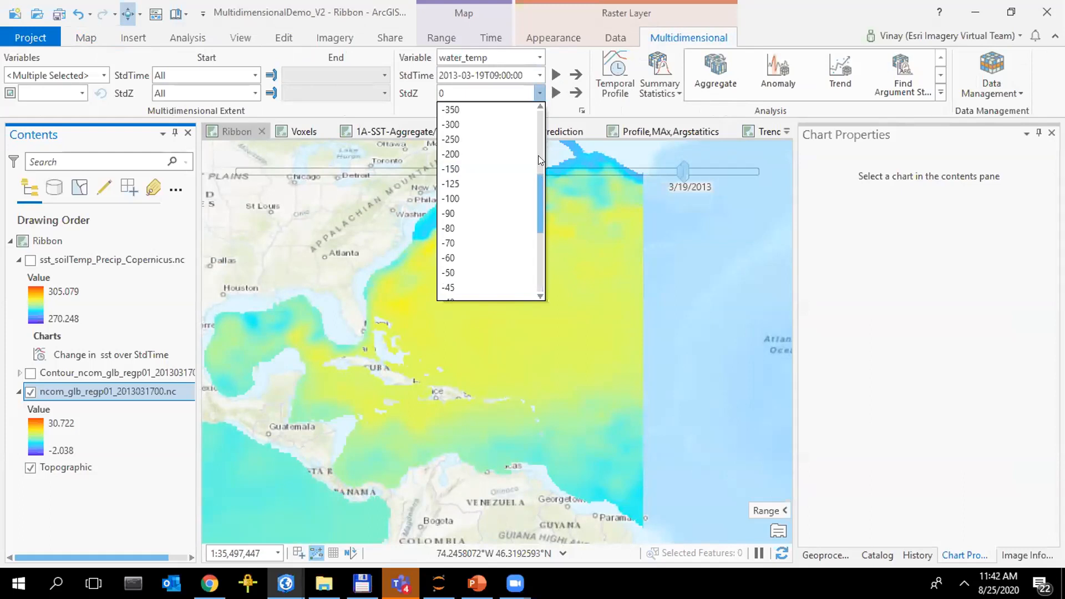
{"action": "left_click", "coordinate": [453, 140]}
{"action": "left_click", "coordinate": [556, 92]}
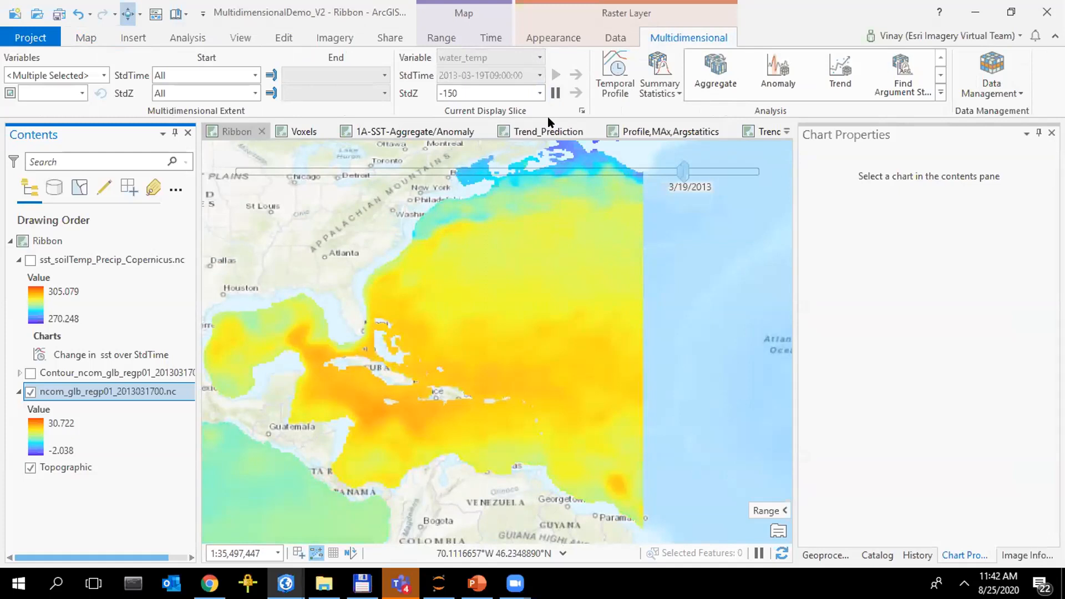
{"action": "left_click", "coordinate": [554, 92]}
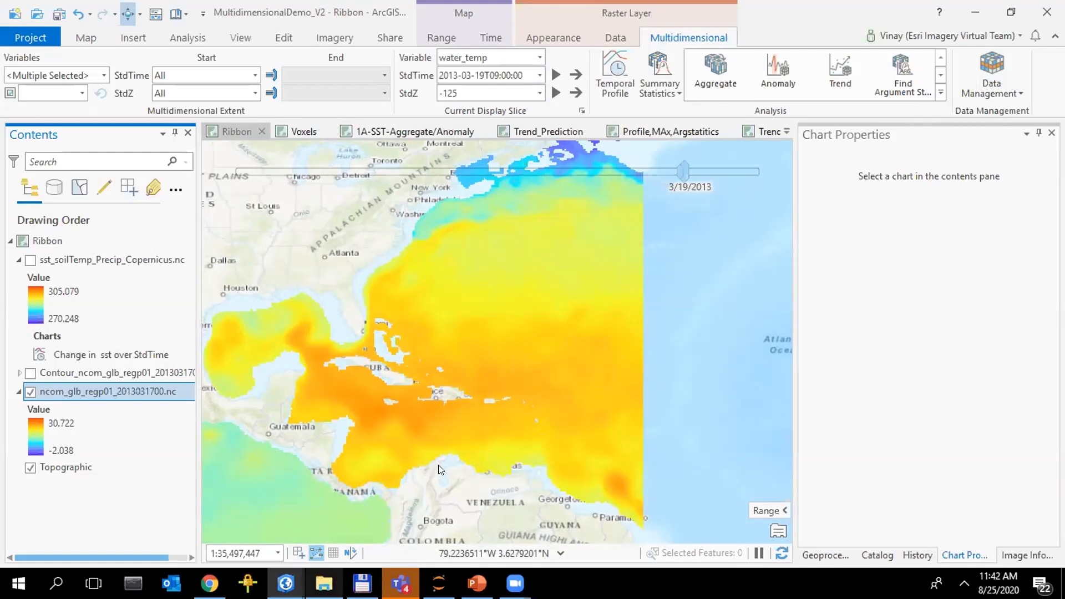
Switch to the VoxelLayers_EMU project and view the ocean voxel layer from the AOI1 bookmark
{"action": "mouse_move", "coordinate": [324, 583]}
{"action": "mouse_move", "coordinate": [286, 584]}
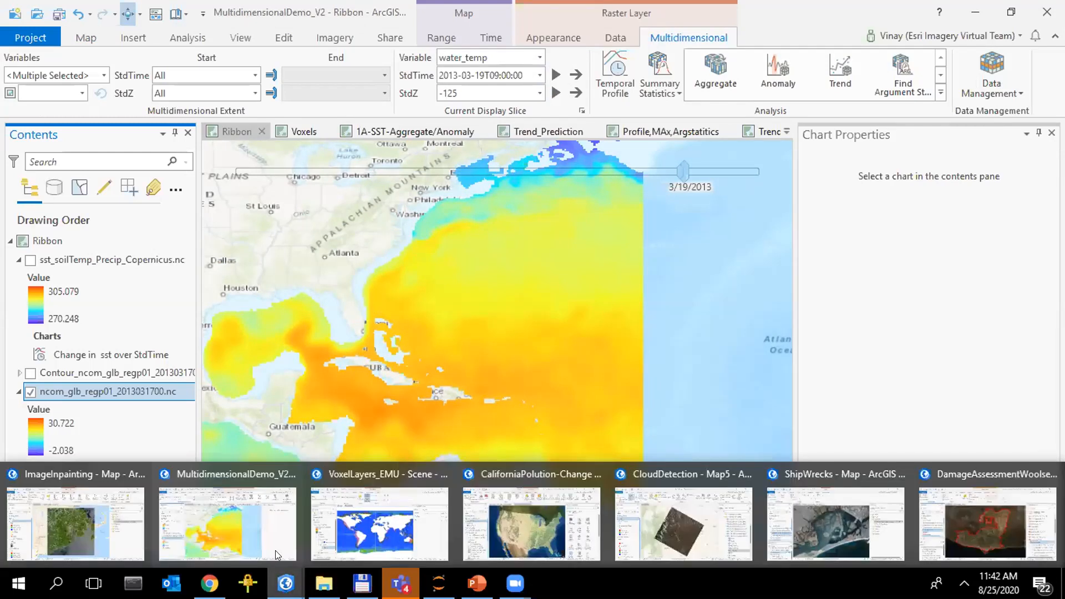
{"action": "left_click", "coordinate": [419, 511]}
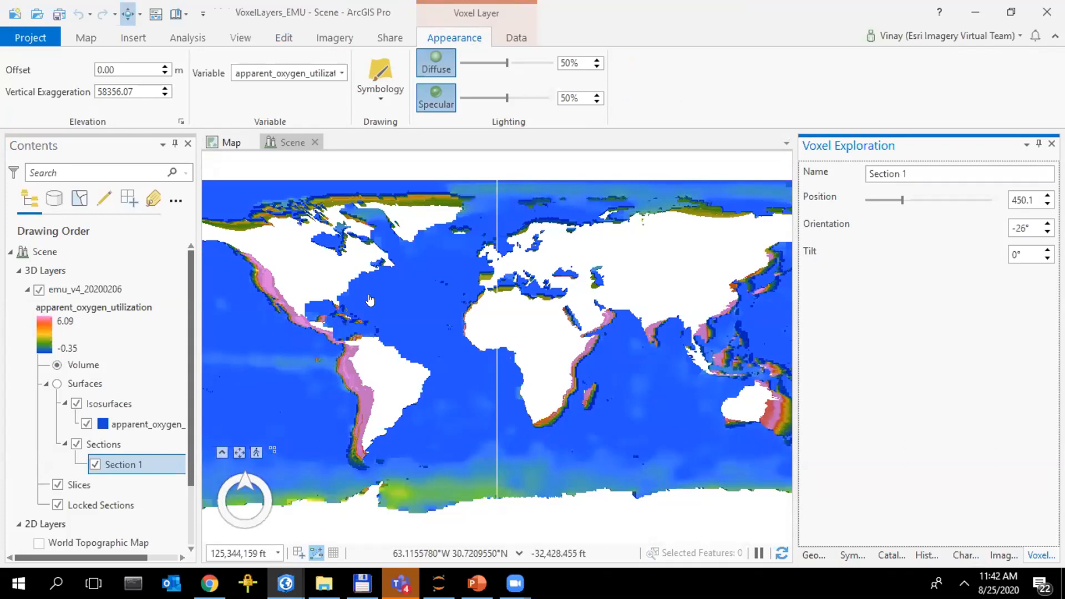
{"action": "left_click", "coordinate": [180, 15]}
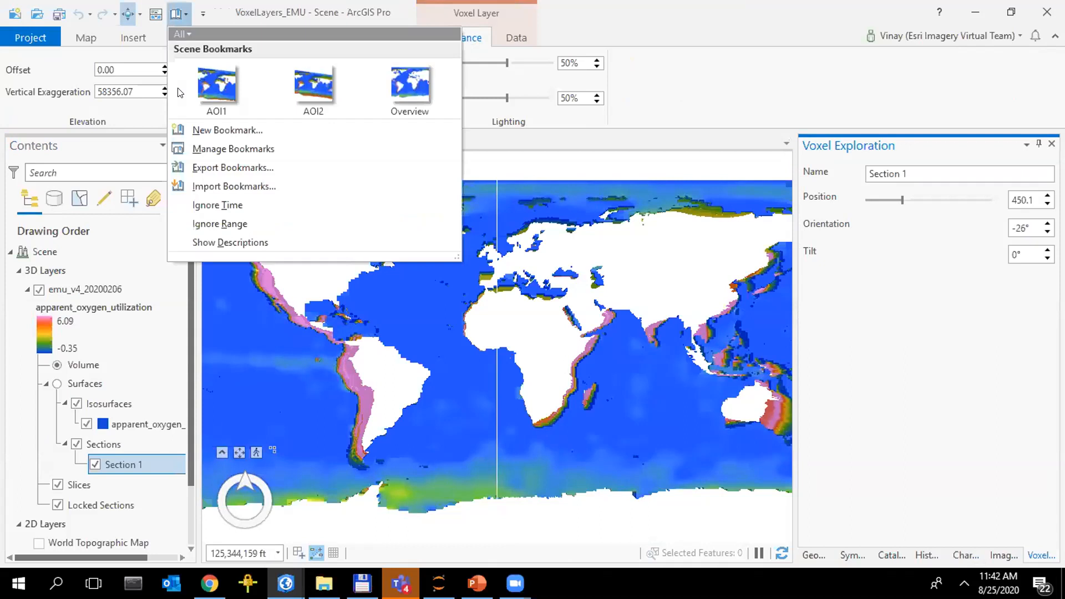
{"action": "left_click", "coordinate": [213, 72]}
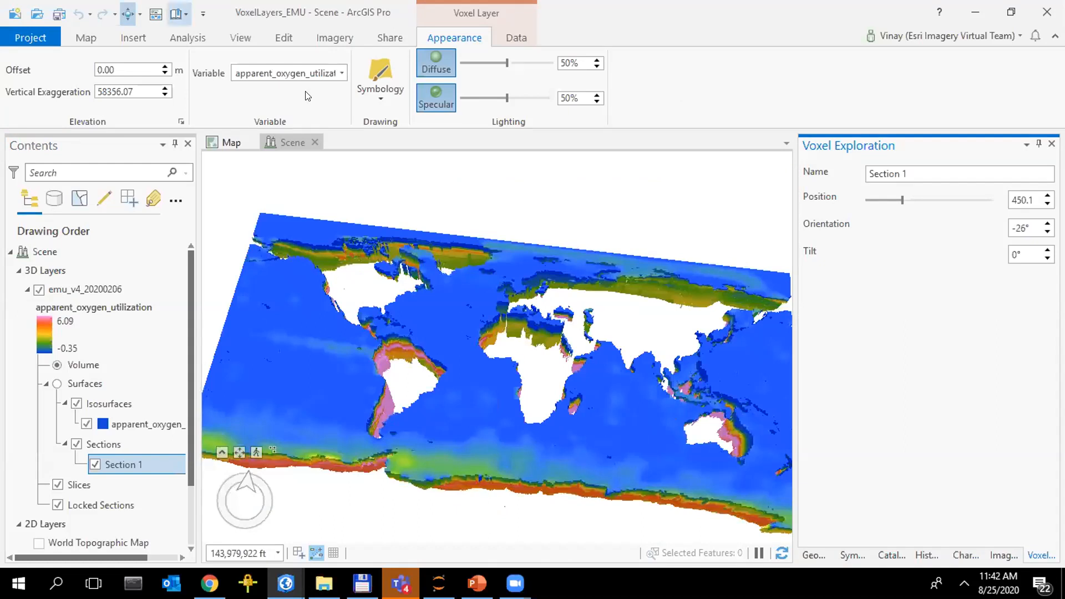
{"action": "scroll", "coordinate": [284, 370], "scroll_direction": "down", "scroll_amount": 1}
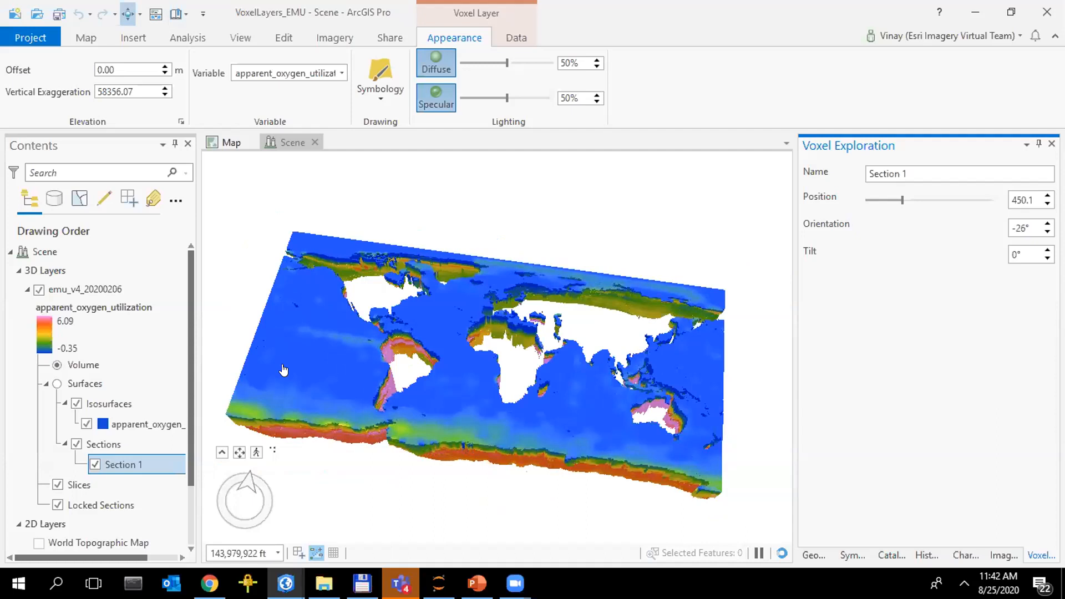
{"action": "scroll", "coordinate": [491, 391], "scroll_direction": "down", "scroll_amount": 1}
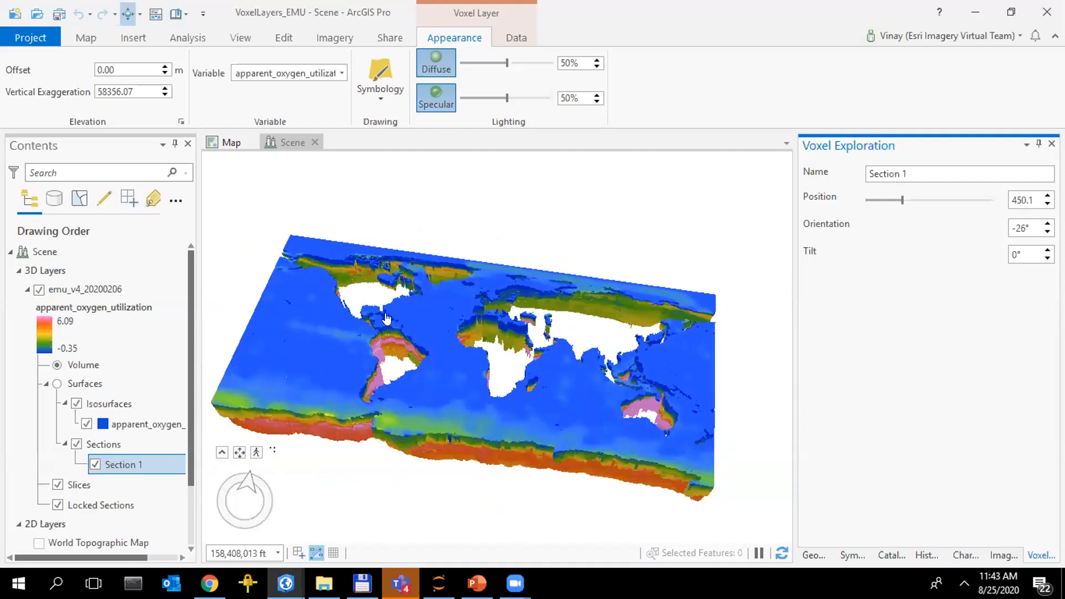
{"action": "left_click", "coordinate": [178, 20]}
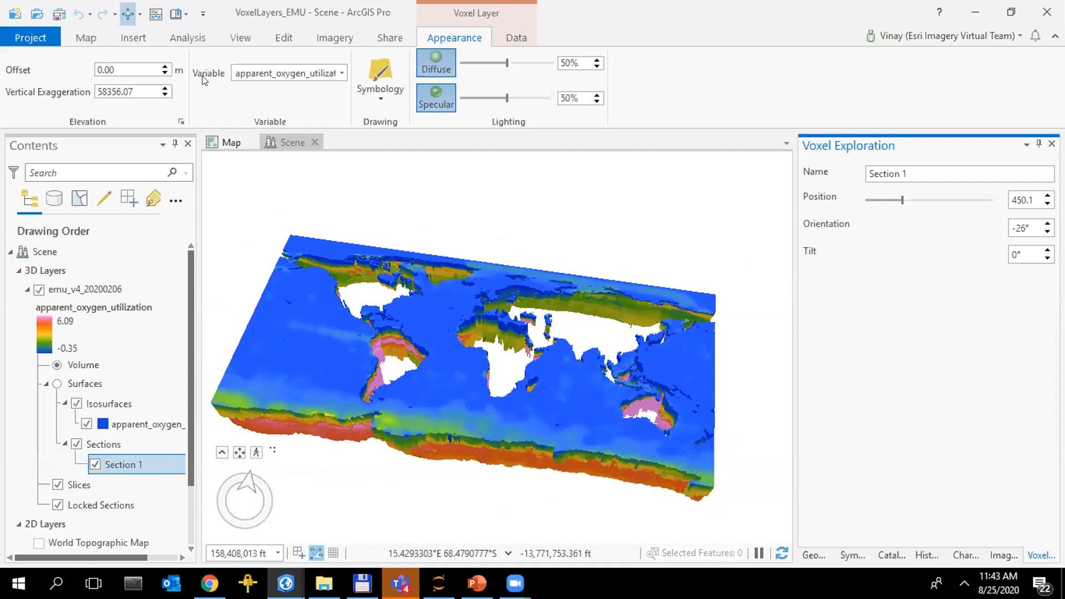
{"action": "left_click", "coordinate": [115, 409]}
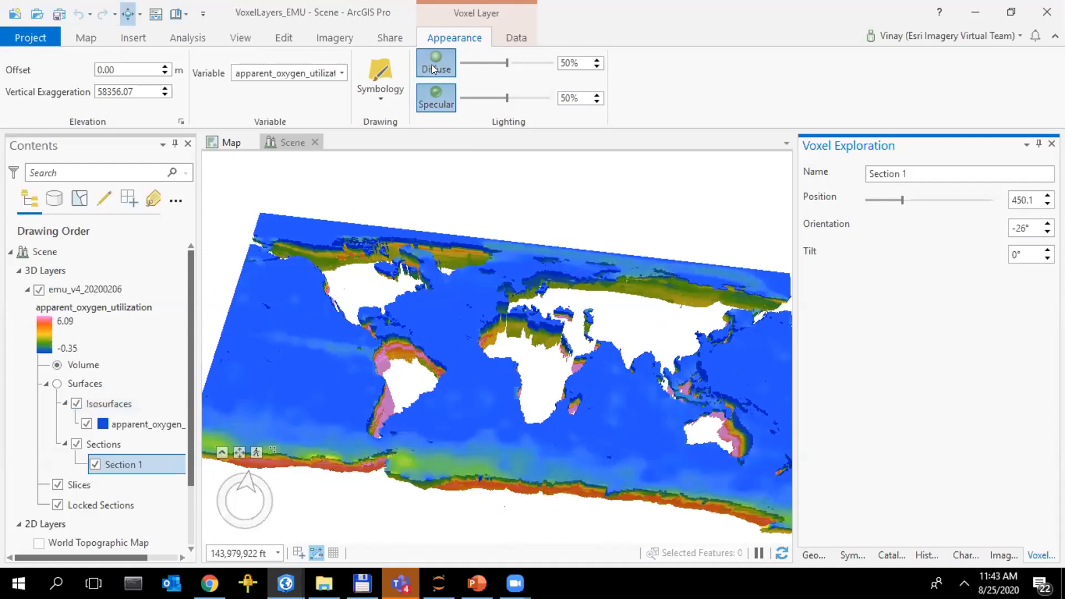
Toggle the voxel layer's lighting off and on to compare its effect, and look through the variables available for display
{"action": "left_click", "coordinate": [436, 97]}
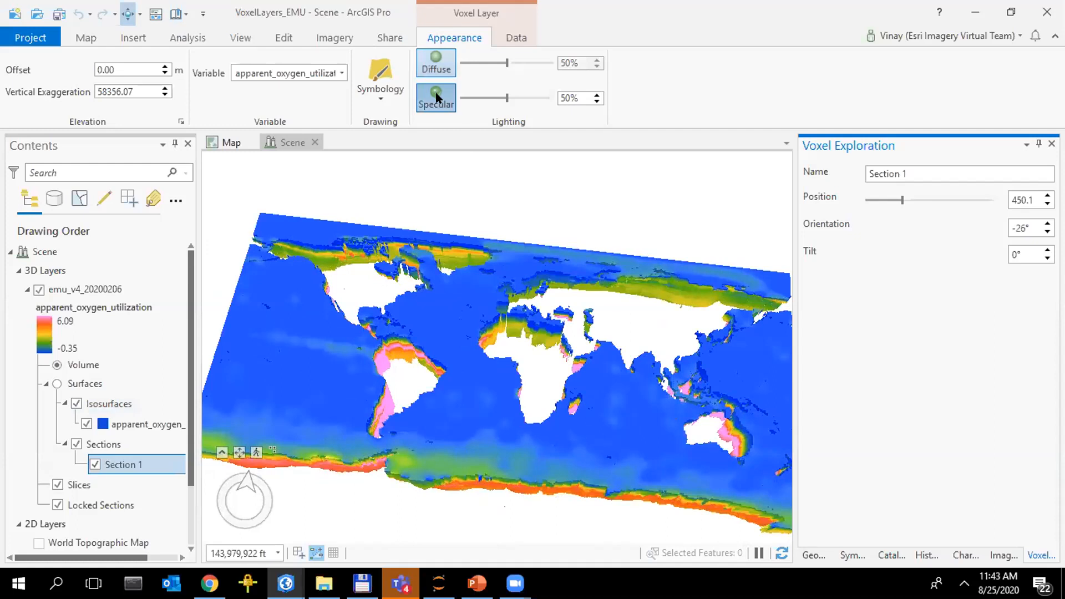
{"action": "left_click", "coordinate": [436, 96]}
{"action": "left_click", "coordinate": [341, 77]}
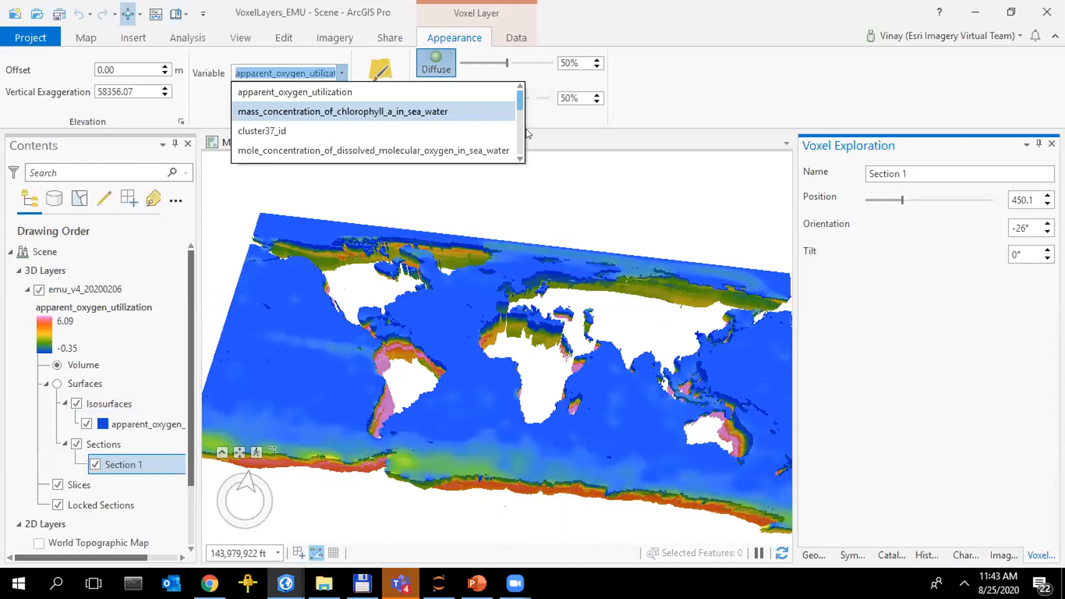
{"action": "scroll", "coordinate": [526, 128], "scroll_direction": "down", "scroll_amount": 2}
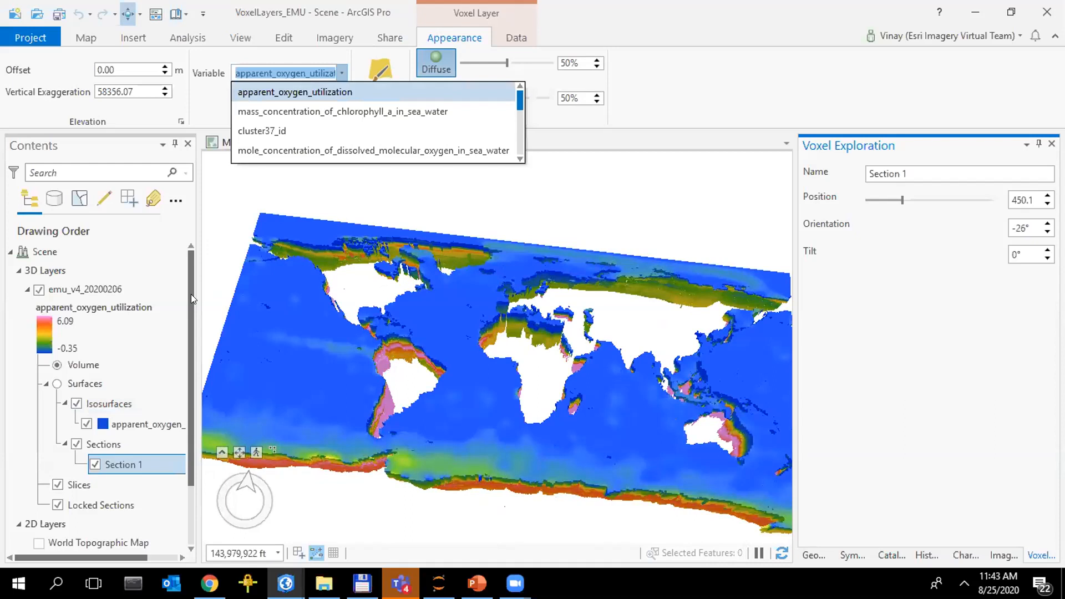
{"action": "left_click", "coordinate": [358, 319]}
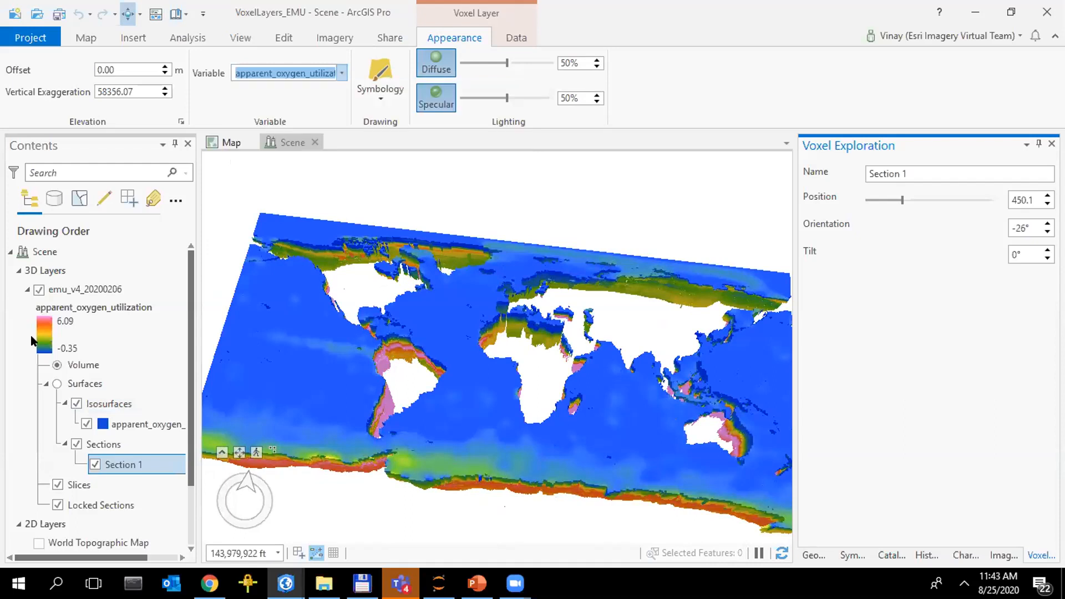
In the voxel layer's symbology, try a data filter minimum of 0.17 for apparent_oxygen_utilization and set it back to -0.50
{"action": "double_click", "coordinate": [43, 346]}
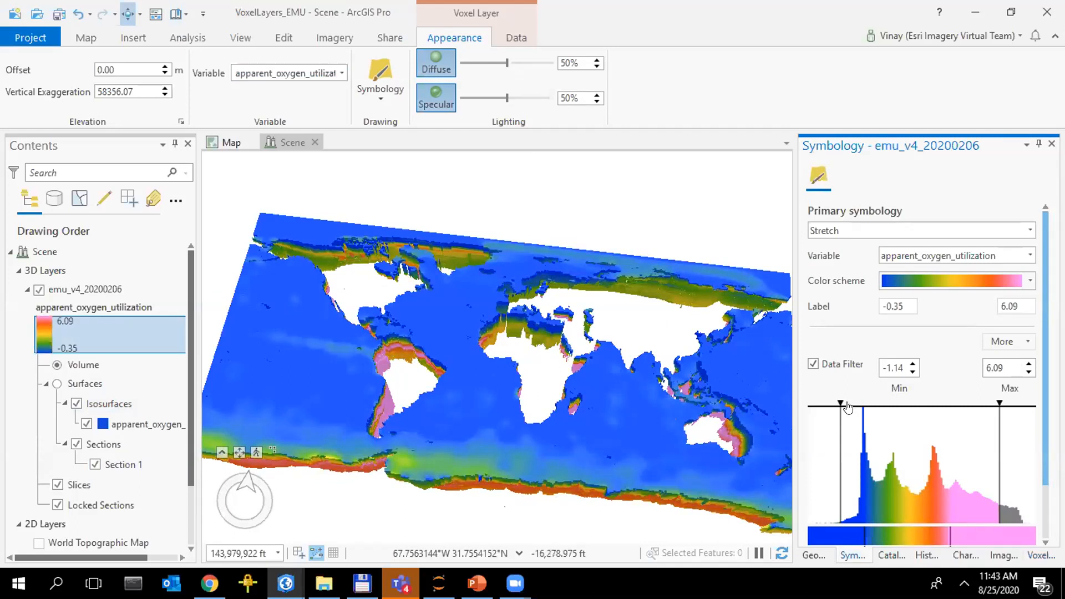
{"action": "left_click", "coordinate": [868, 407]}
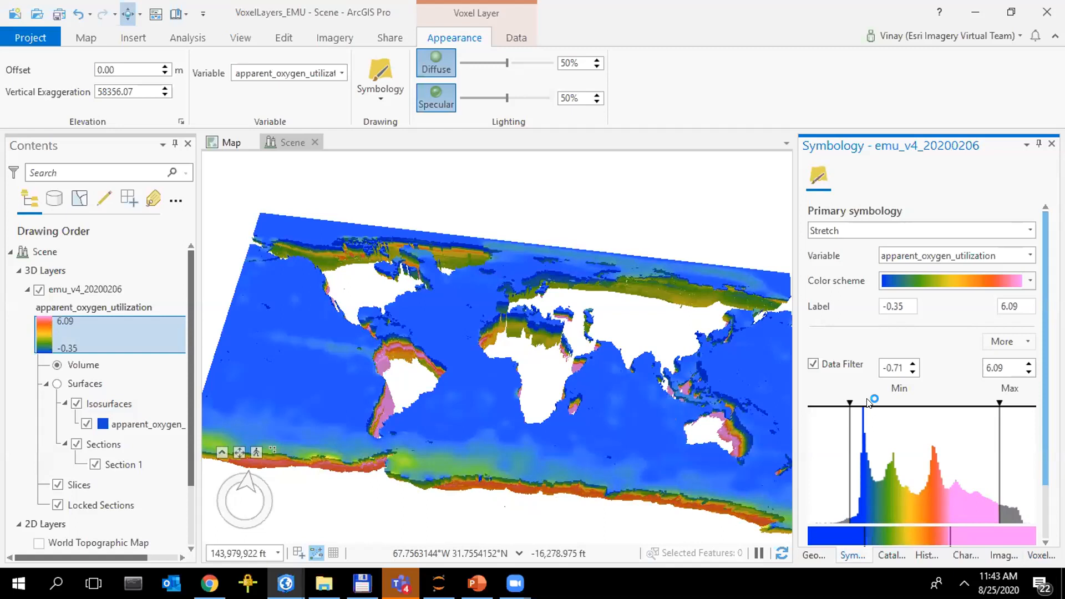
{"action": "left_click", "coordinate": [869, 404]}
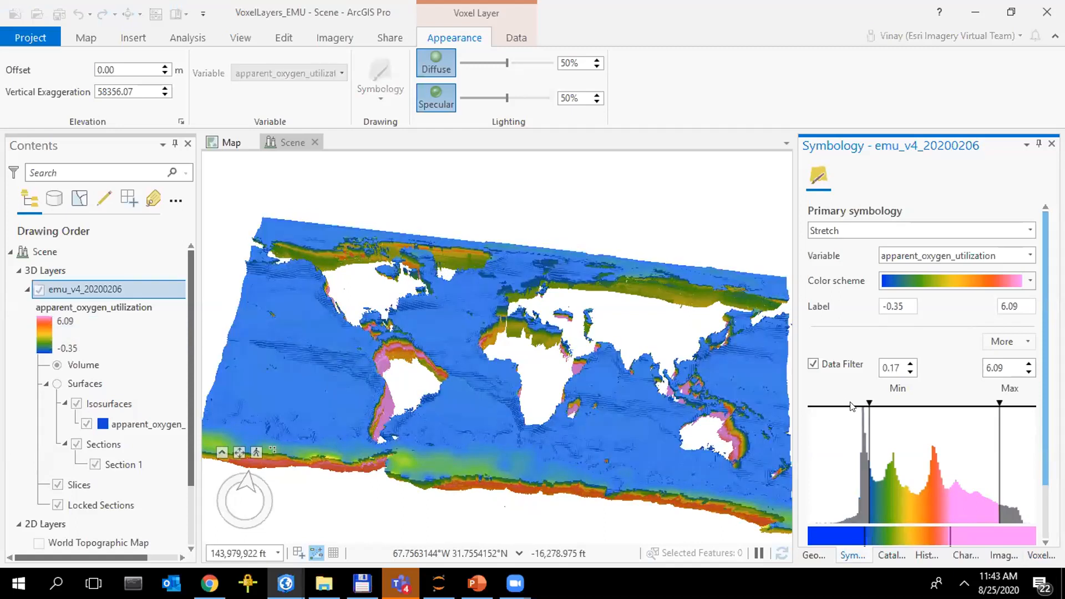
{"action": "left_click", "coordinate": [851, 407]}
Examine the voxel layer's histogram, color range and transparency function settings
{"action": "scroll", "coordinate": [856, 546], "scroll_direction": "down", "scroll_amount": 3}
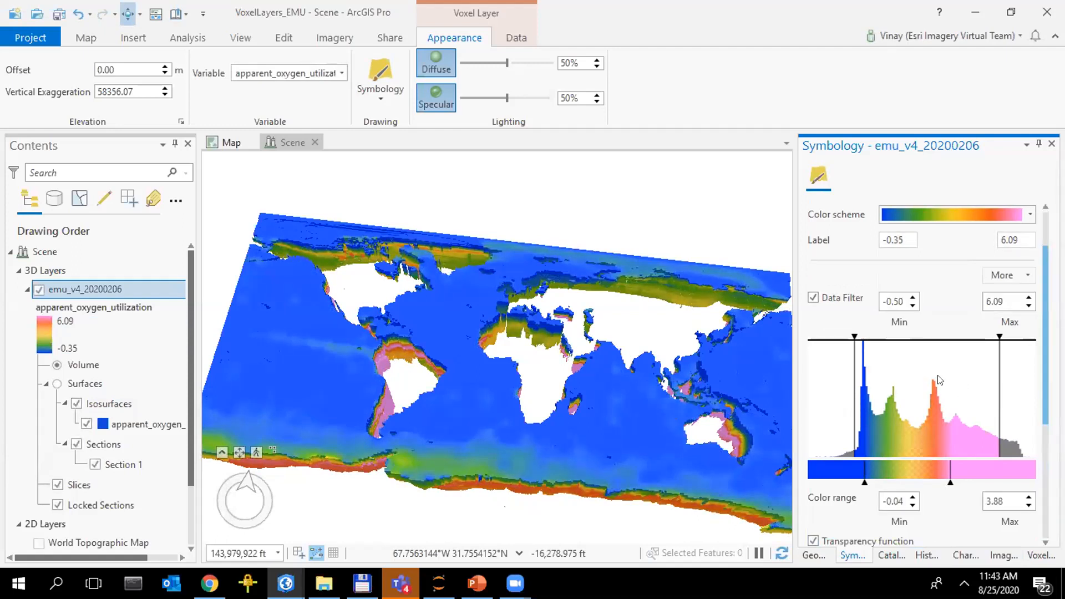
{"action": "scroll", "coordinate": [937, 377], "scroll_direction": "down", "scroll_amount": 5}
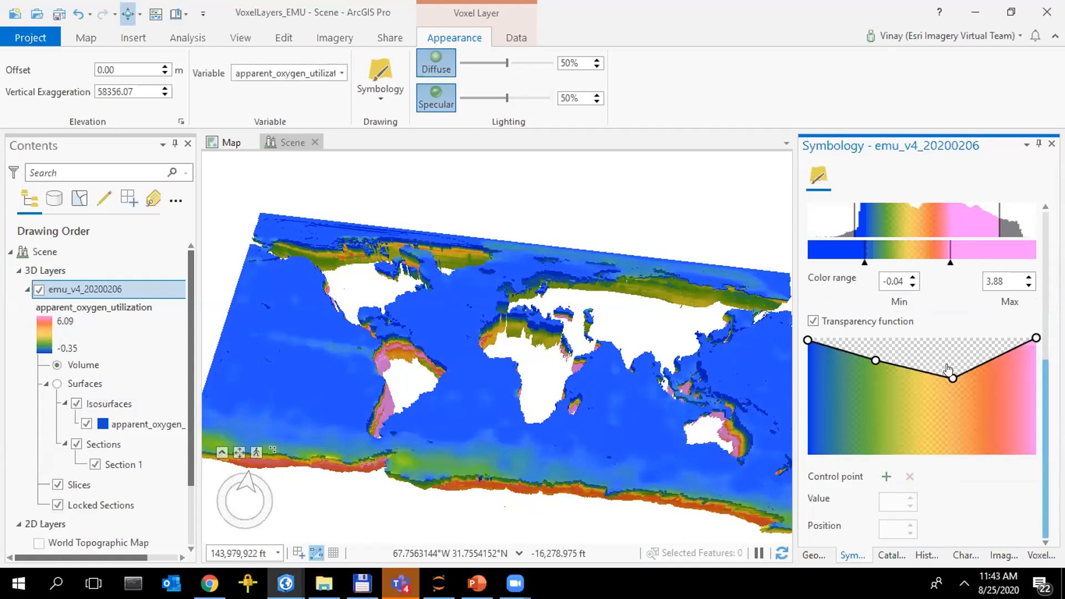
{"action": "left_click_drag", "start_coordinate": [953, 379], "coordinate": [1004, 272]}
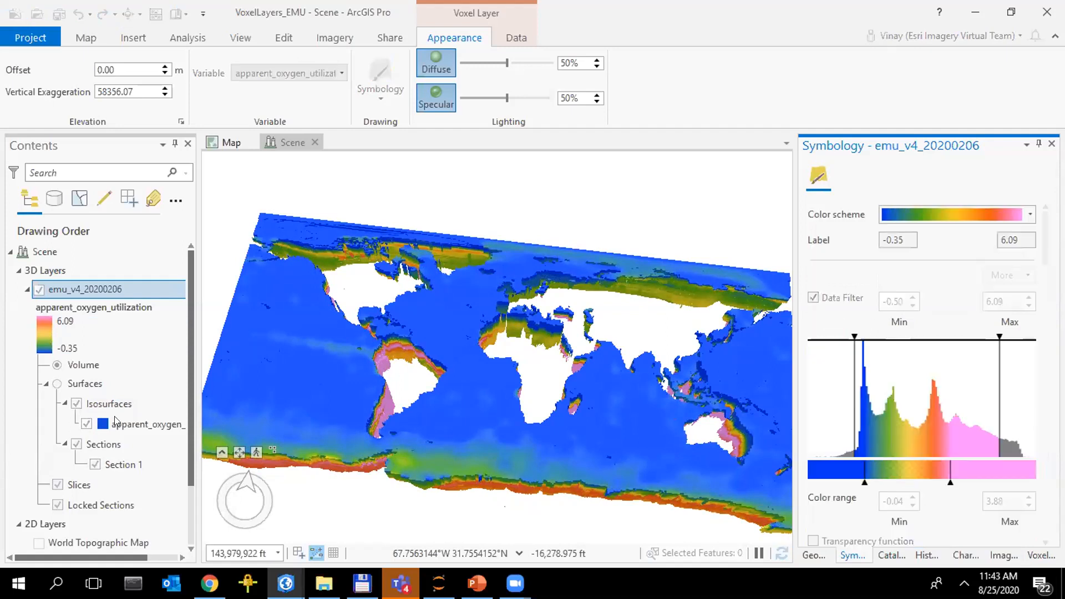
Display the voxel layer as surfaces and shift the apparent_oxygen_utilization isosurface through several values, including about 0.27 and 2.82
{"action": "left_click", "coordinate": [56, 384]}
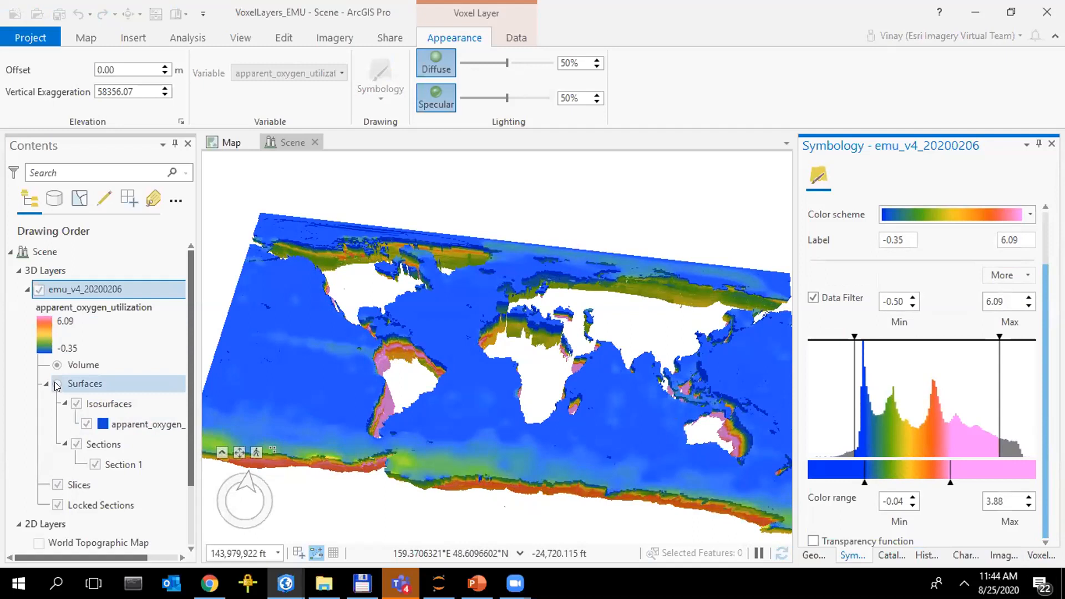
{"action": "left_click", "coordinate": [122, 409]}
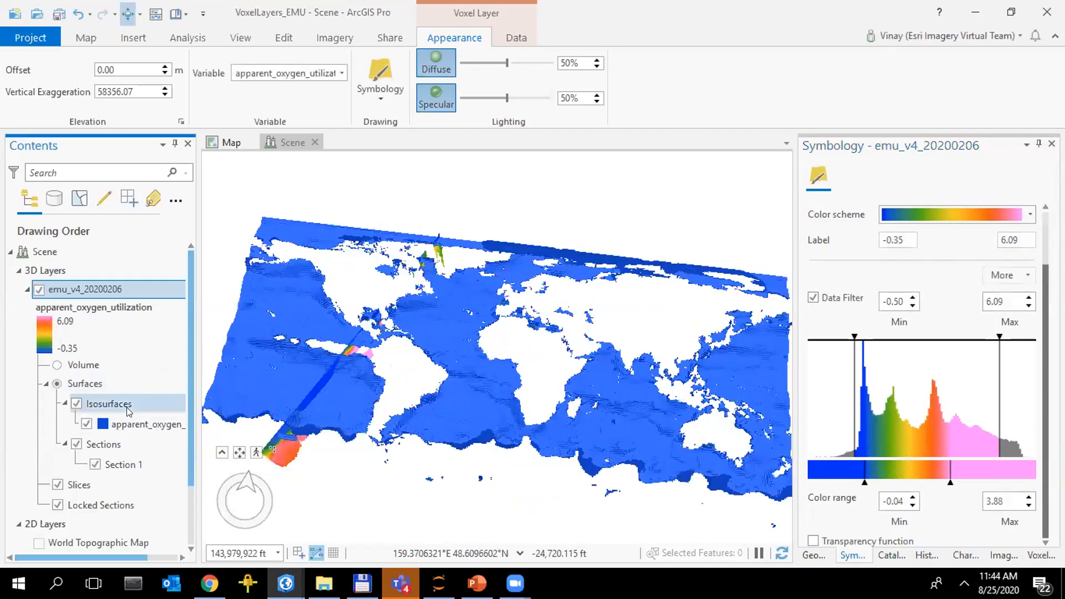
{"action": "left_click", "coordinate": [116, 424]}
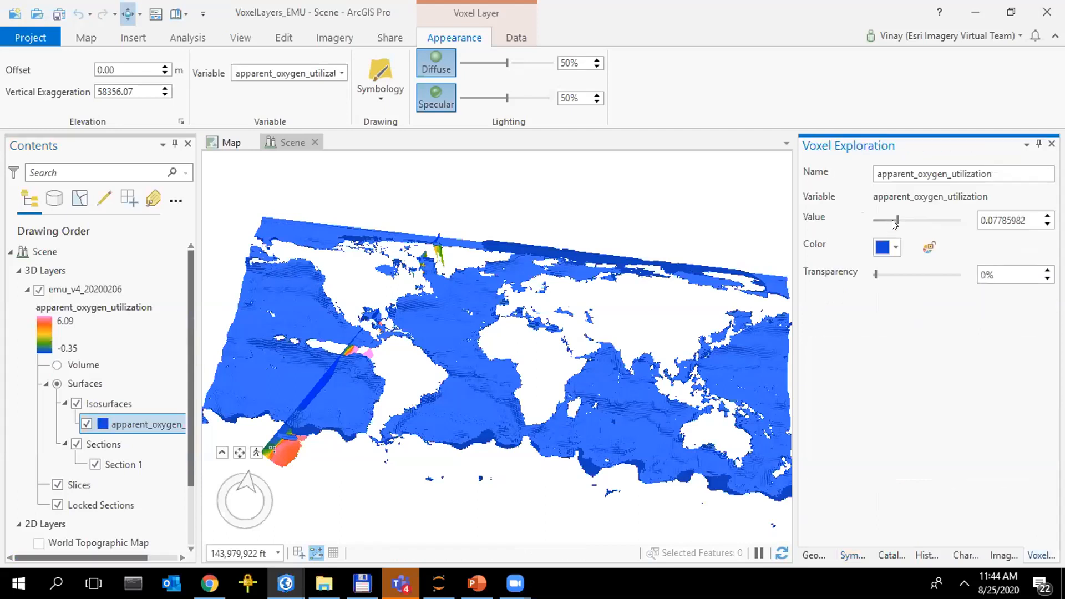
{"action": "left_click_drag", "start_coordinate": [899, 220], "coordinate": [917, 217]}
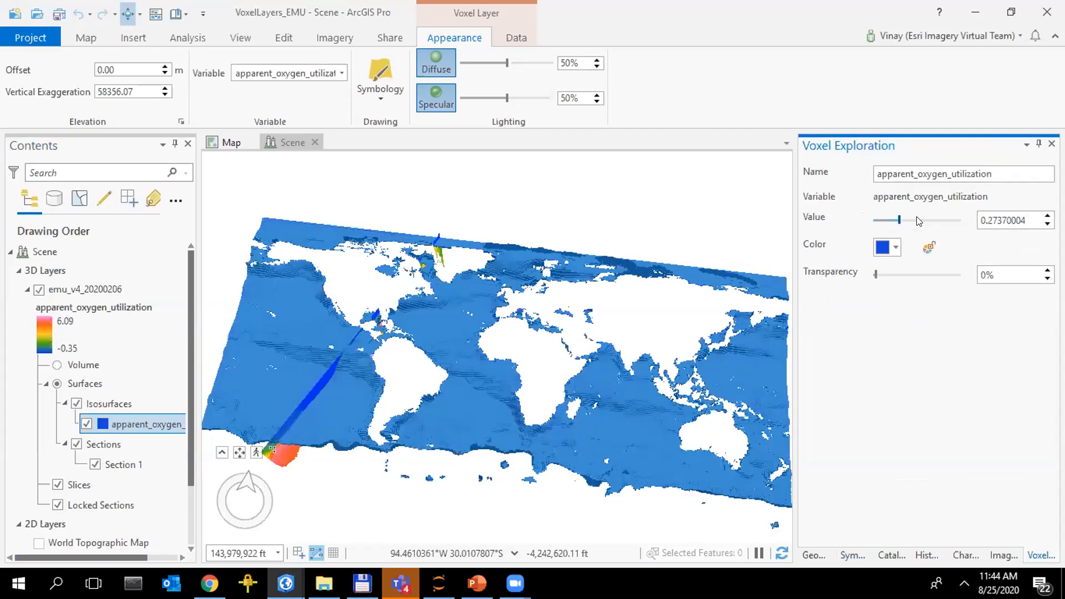
{"action": "left_click", "coordinate": [919, 221]}
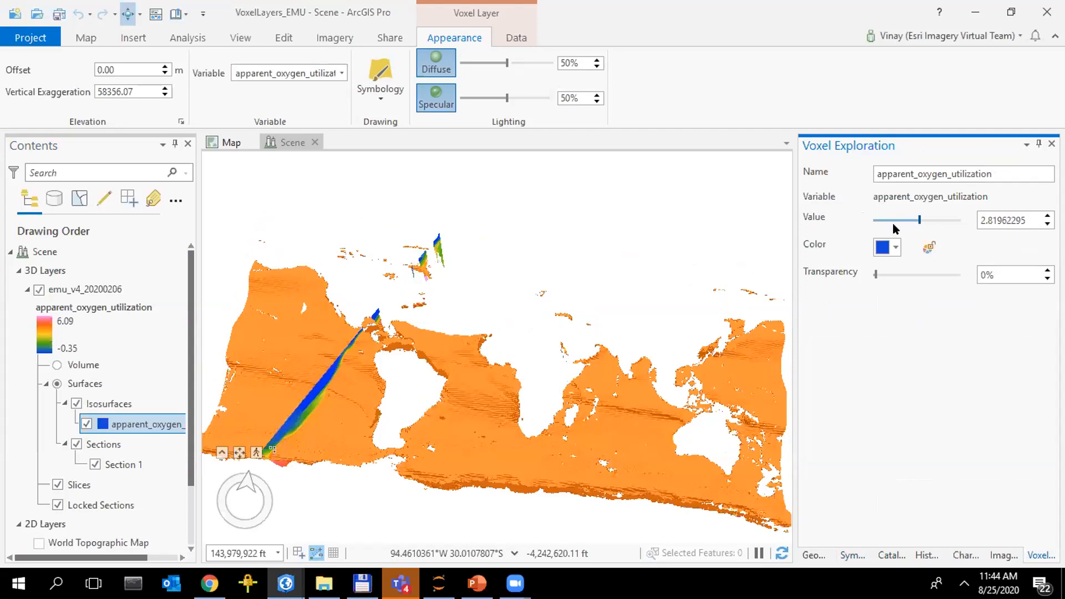
{"action": "left_click", "coordinate": [905, 220]}
{"action": "left_click", "coordinate": [904, 221]}
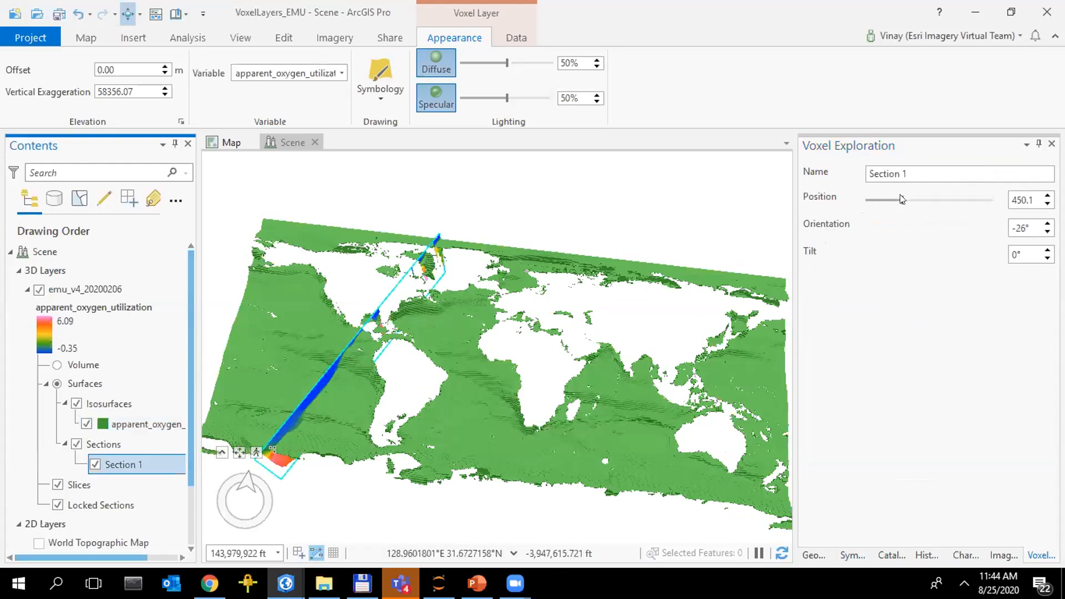
Slide Section 1 across the ocean volume through positions 745.6 and 501.1, ending at 389.0
{"action": "left_click_drag", "start_coordinate": [903, 199], "coordinate": [956, 212]}
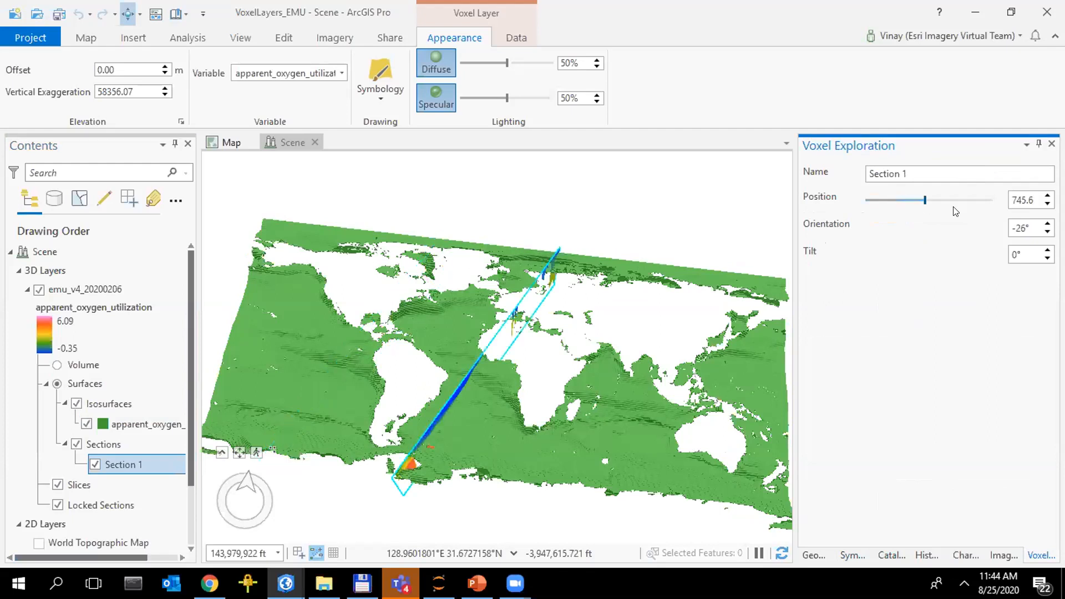
{"action": "left_click", "coordinate": [905, 207]}
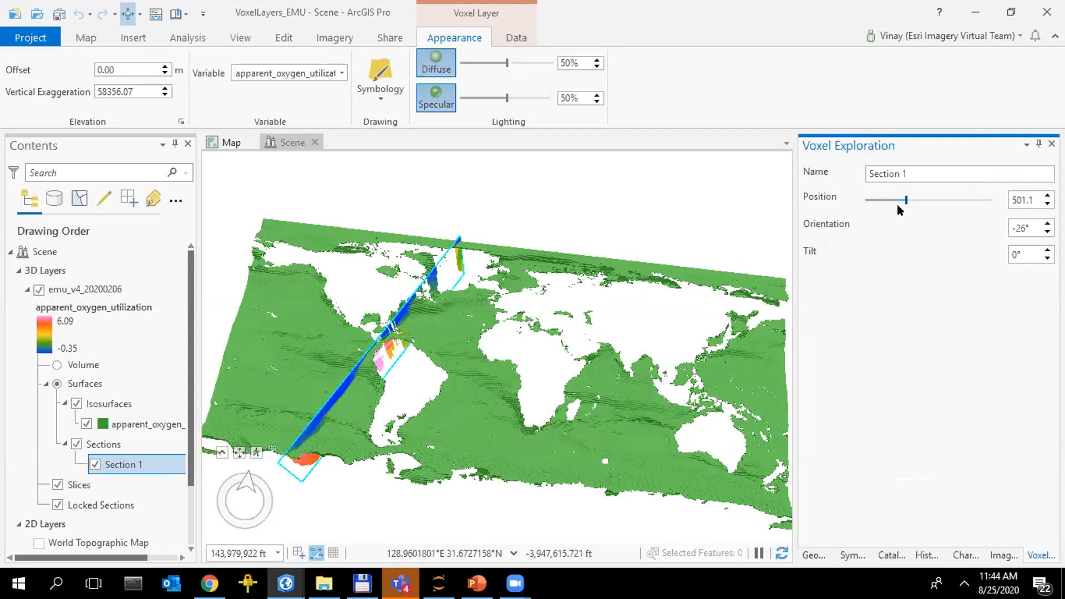
{"action": "left_click_drag", "start_coordinate": [894, 206], "coordinate": [896, 207]}
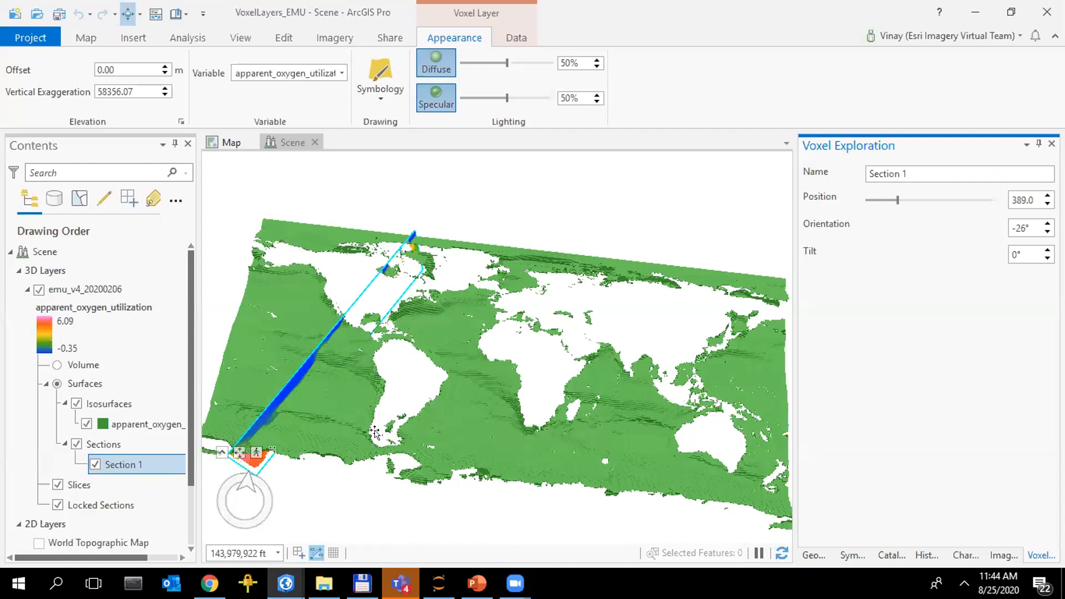
Switch to PowerPoint and start the slide show from the Demo – Multidimensional Visualization slide
{"action": "key", "text": "alt+Tab"}
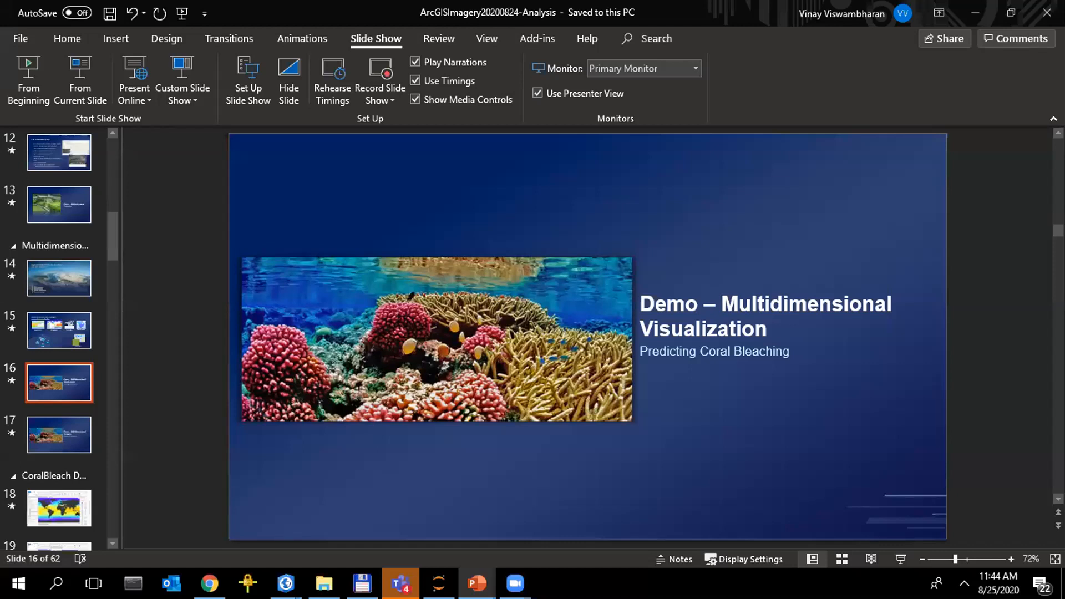
{"action": "key", "text": "shift+F5"}
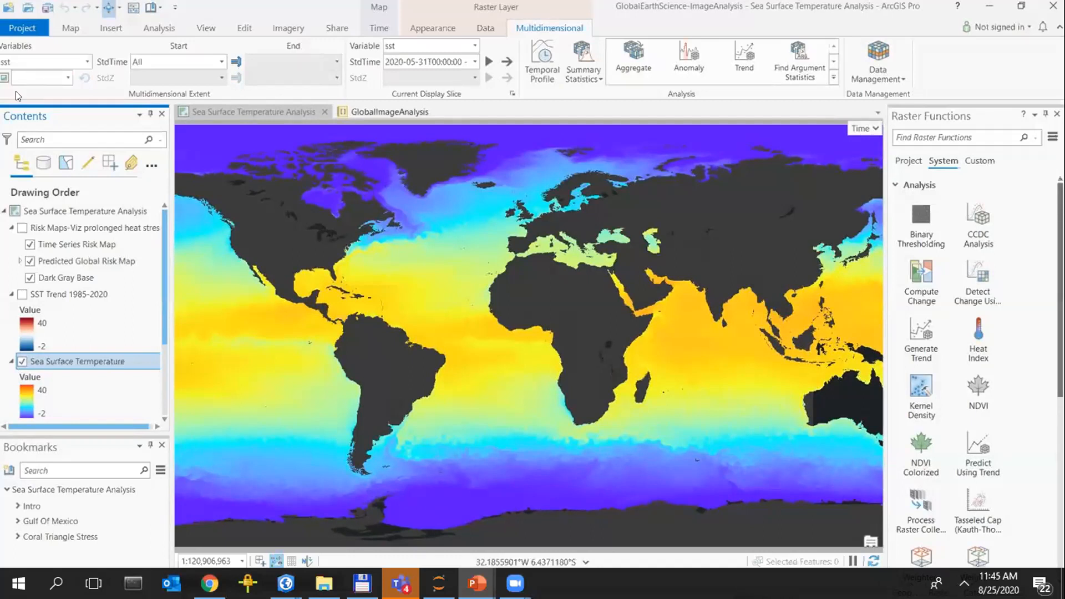
Look through the sea surface temperature layer's sst time slices from 1985 to 2020 and choose the 2020-05-31 slice
{"action": "left_click", "coordinate": [466, 64]}
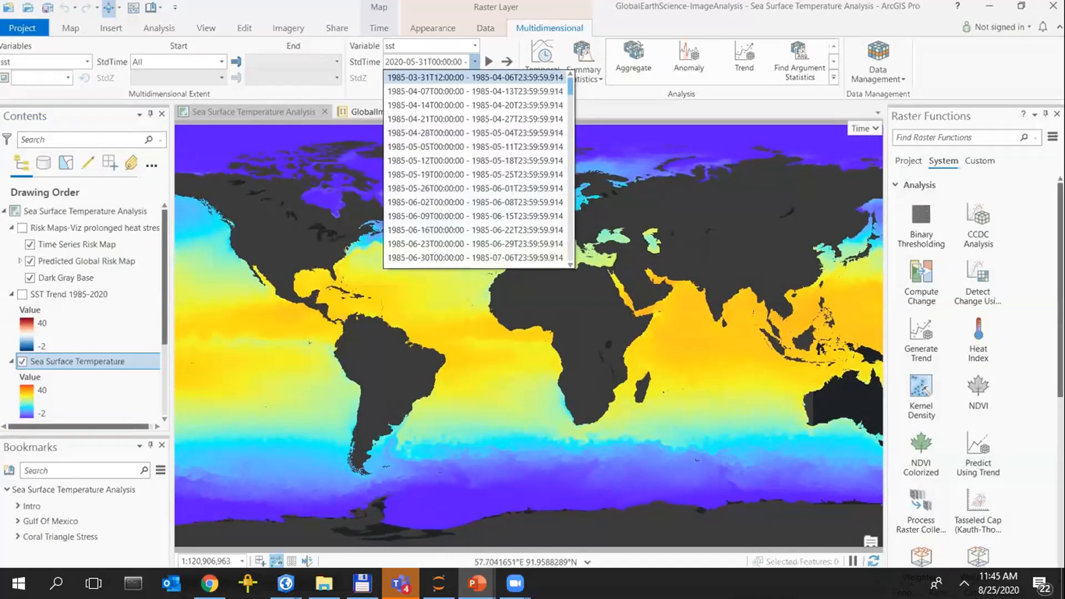
{"action": "left_click_drag", "start_coordinate": [571, 86], "coordinate": [570, 120]}
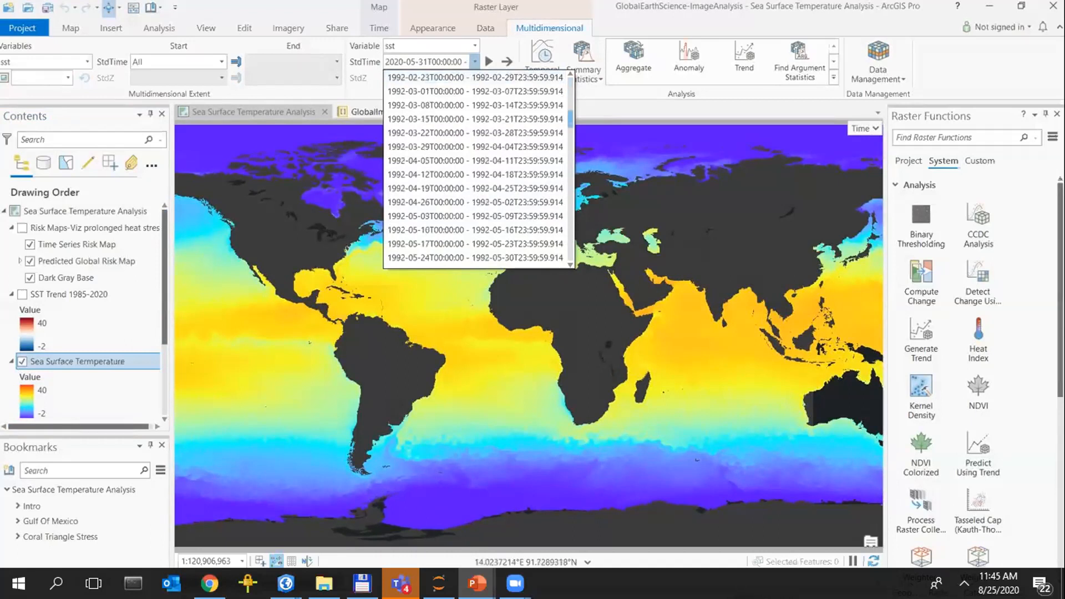
{"action": "left_click_drag", "start_coordinate": [570, 120], "coordinate": [570, 253]}
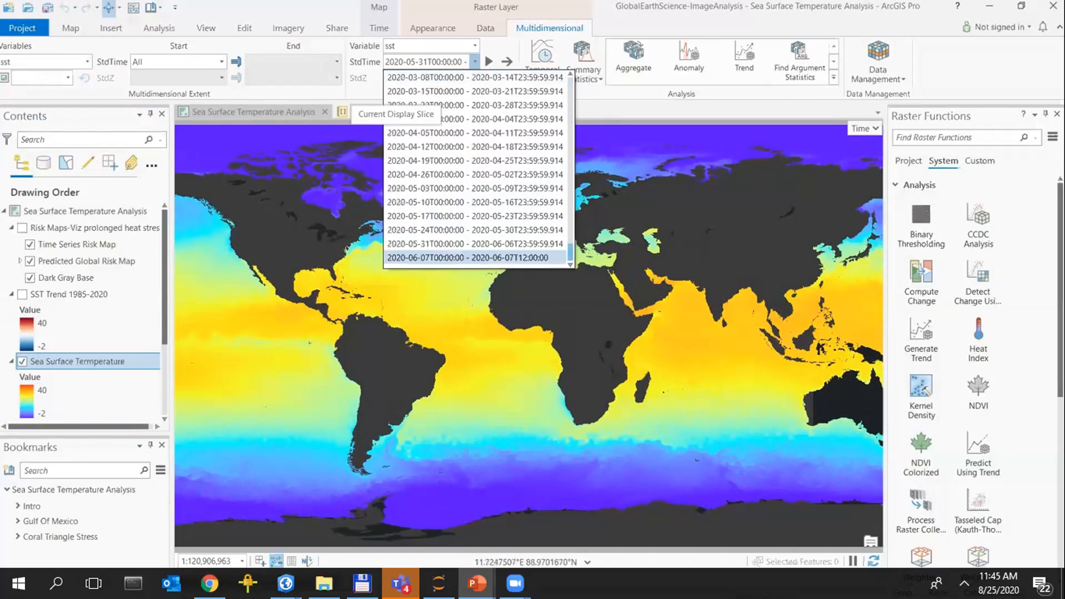
{"action": "left_click", "coordinate": [475, 244]}
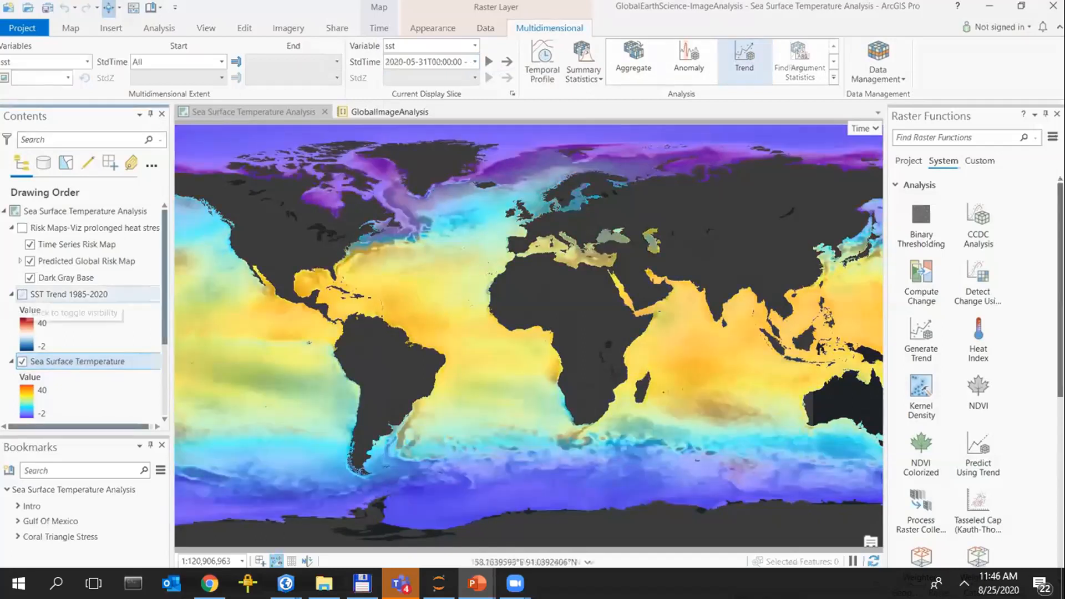
Turn on the SST Trend 1985-2020 layer and find the Predict Using Trend raster function by searching for predict
{"action": "left_click", "coordinate": [23, 295]}
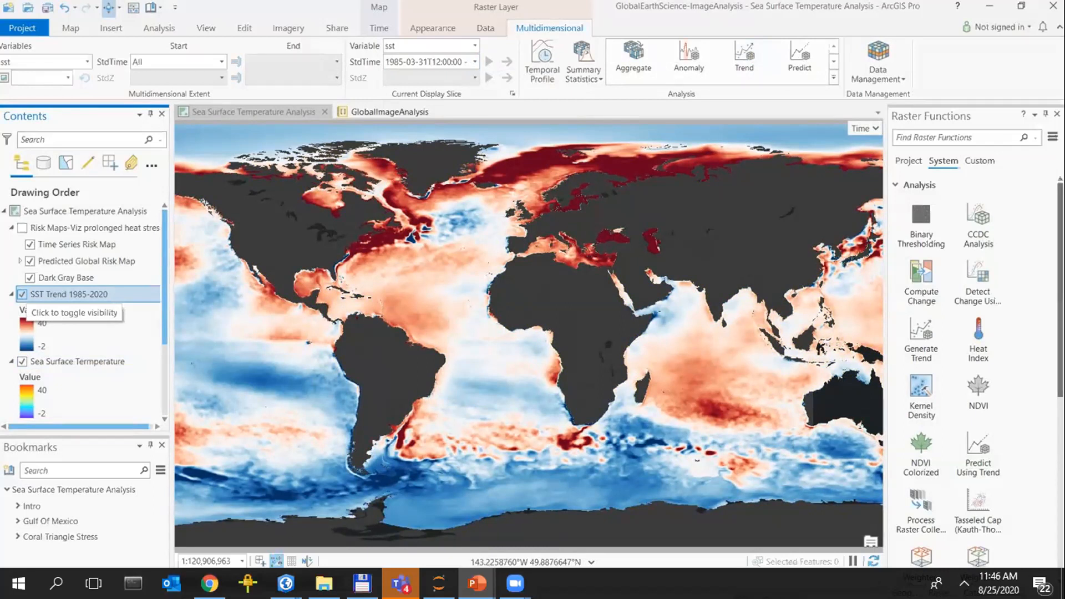
{"action": "type", "text": "p"}
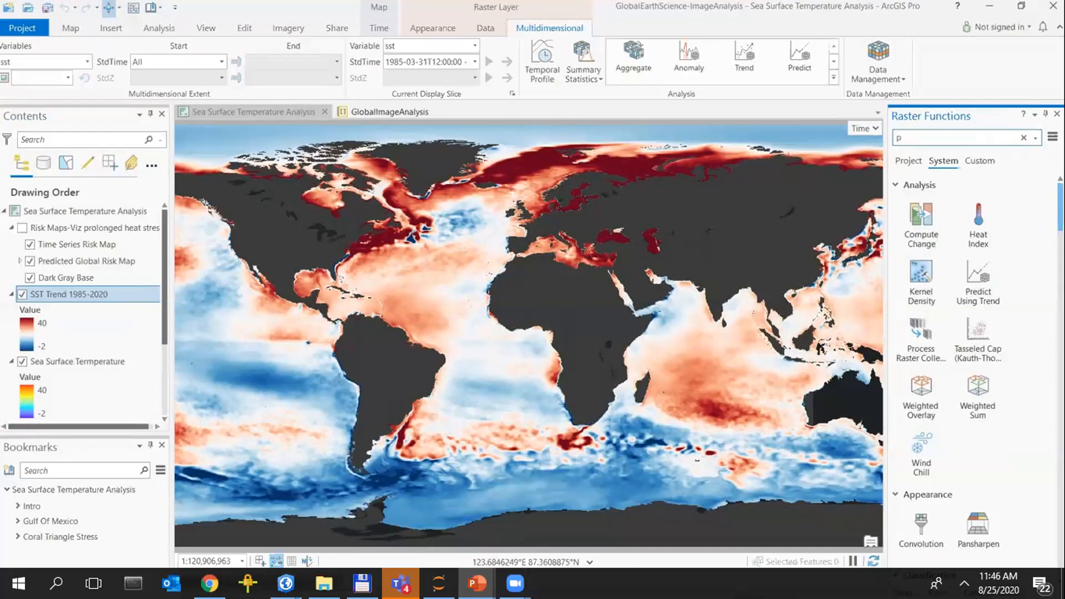
{"action": "type", "text": "redict"}
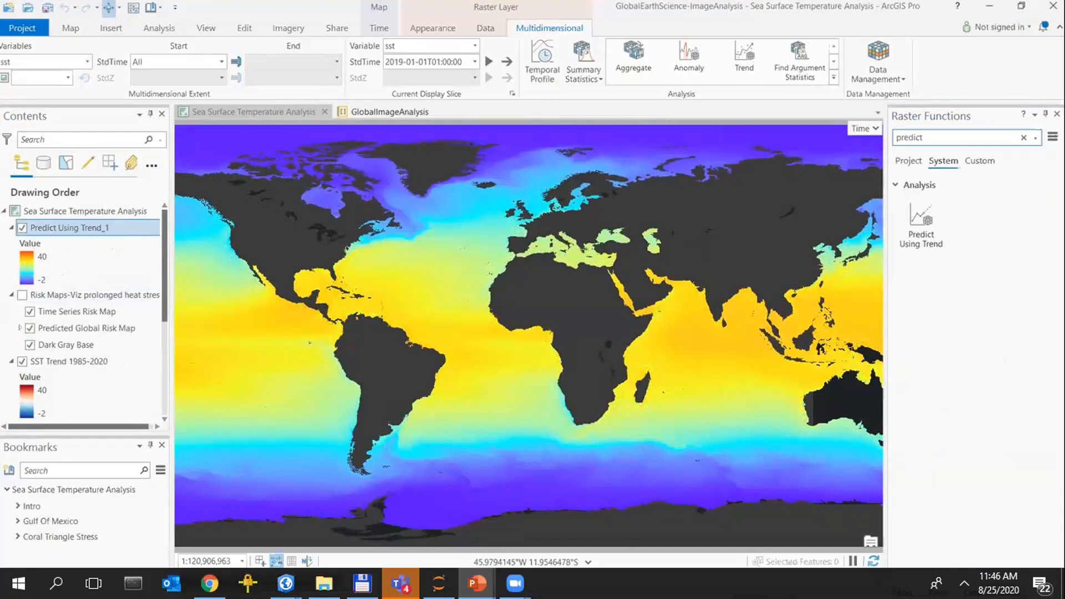
Look through the monthly time slices of the Predict Using Trend_1 layer, going to the end of the list
{"action": "left_click", "coordinate": [475, 62]}
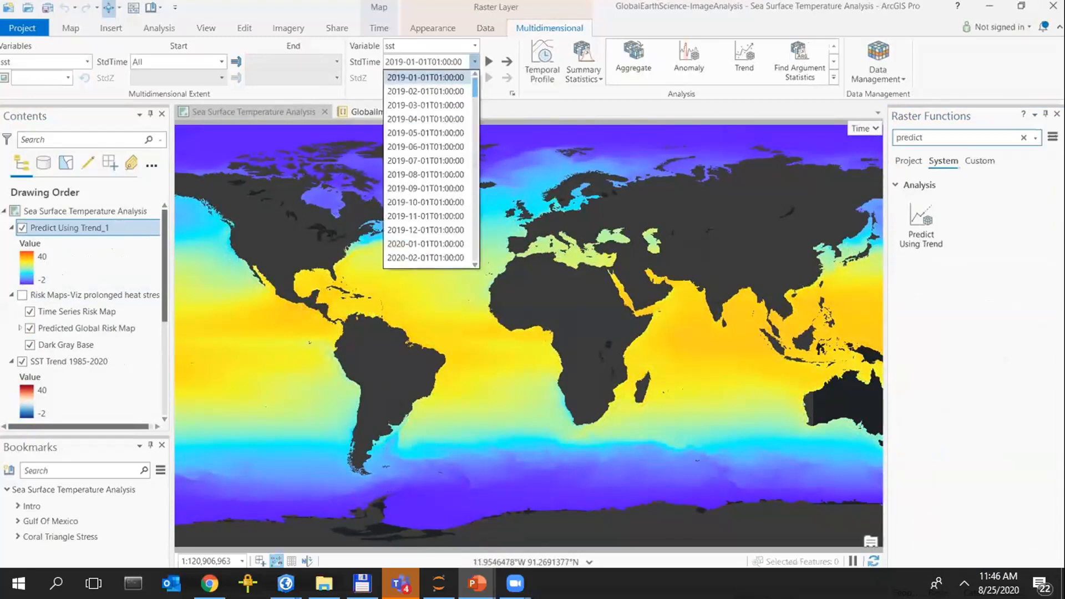
{"action": "key", "text": "End"}
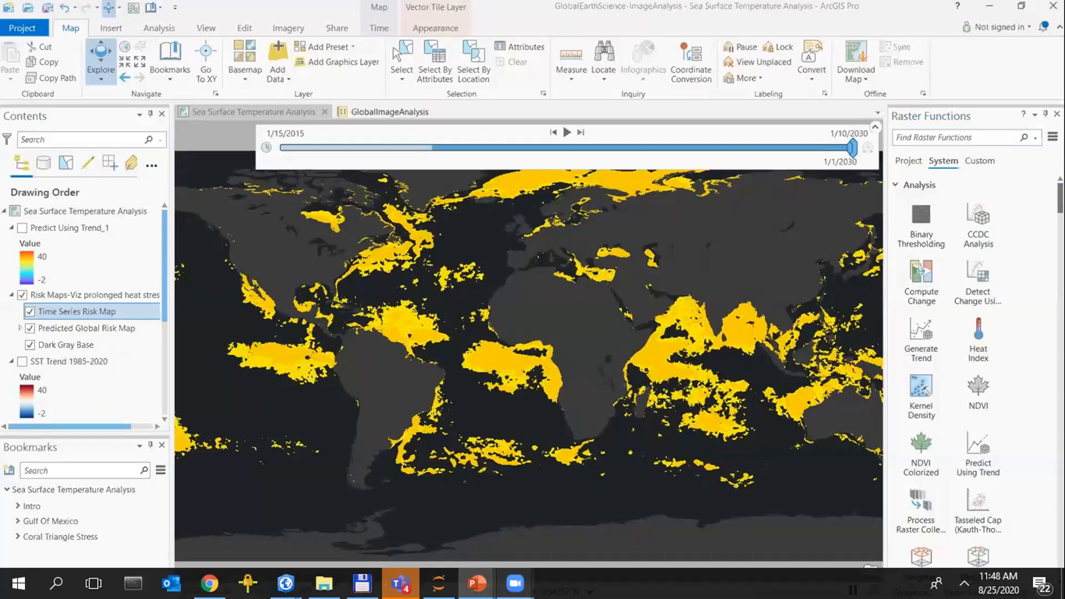
Step the Time Series Risk Map through 5/2/2023, 9/16/2023 and 7/8/2024, and view it from the Gulf Of Mexico and Coral Triangle Stress bookmarks
{"action": "left_click_drag", "start_coordinate": [853, 147], "coordinate": [597, 148]}
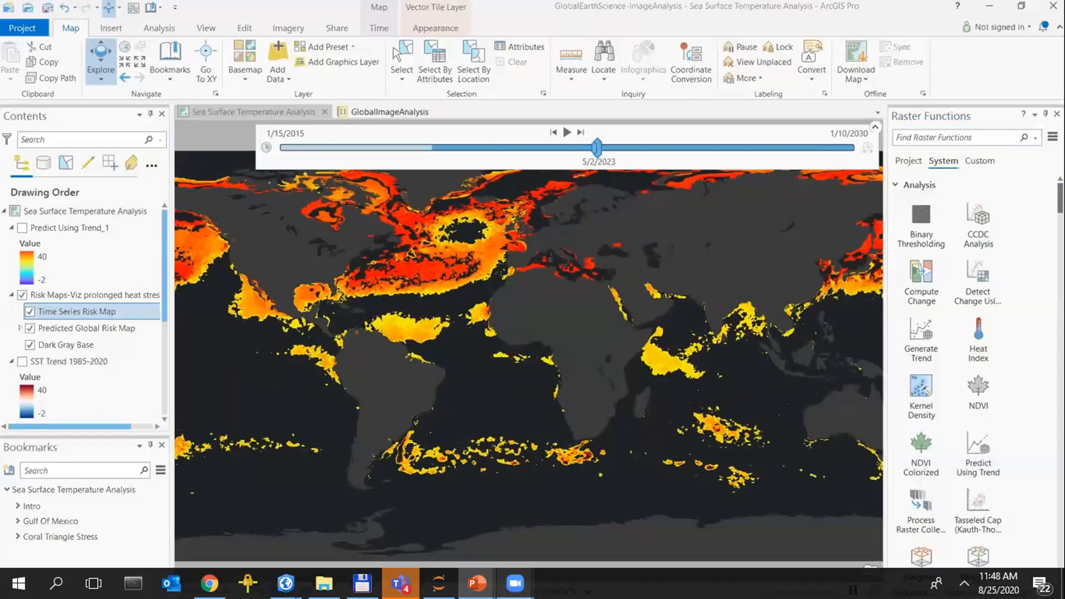
{"action": "left_click_drag", "start_coordinate": [597, 148], "coordinate": [612, 147]}
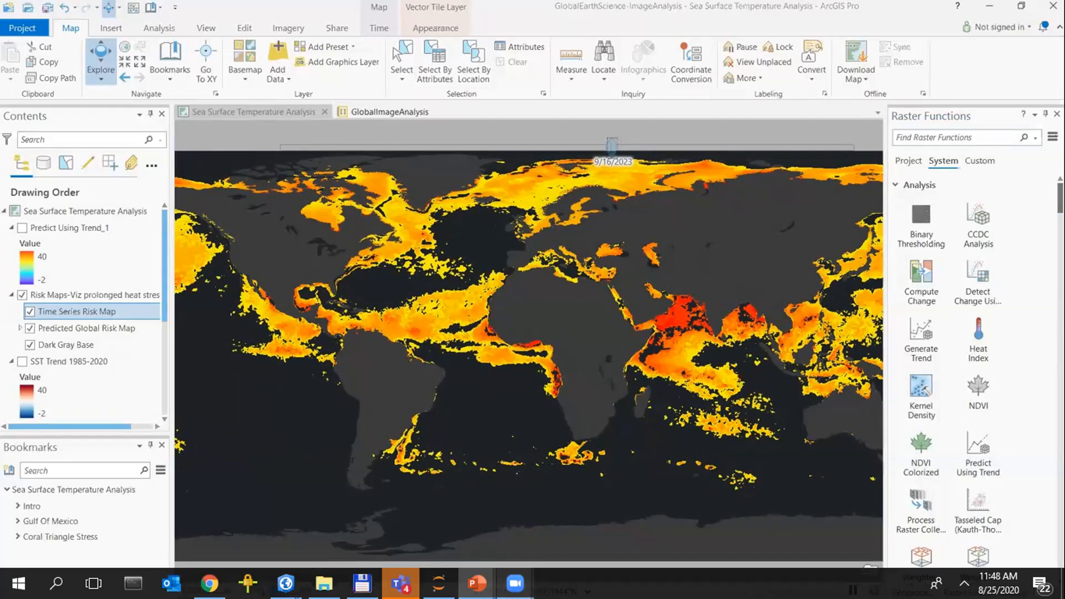
{"action": "left_click_drag", "start_coordinate": [612, 145], "coordinate": [642, 147]}
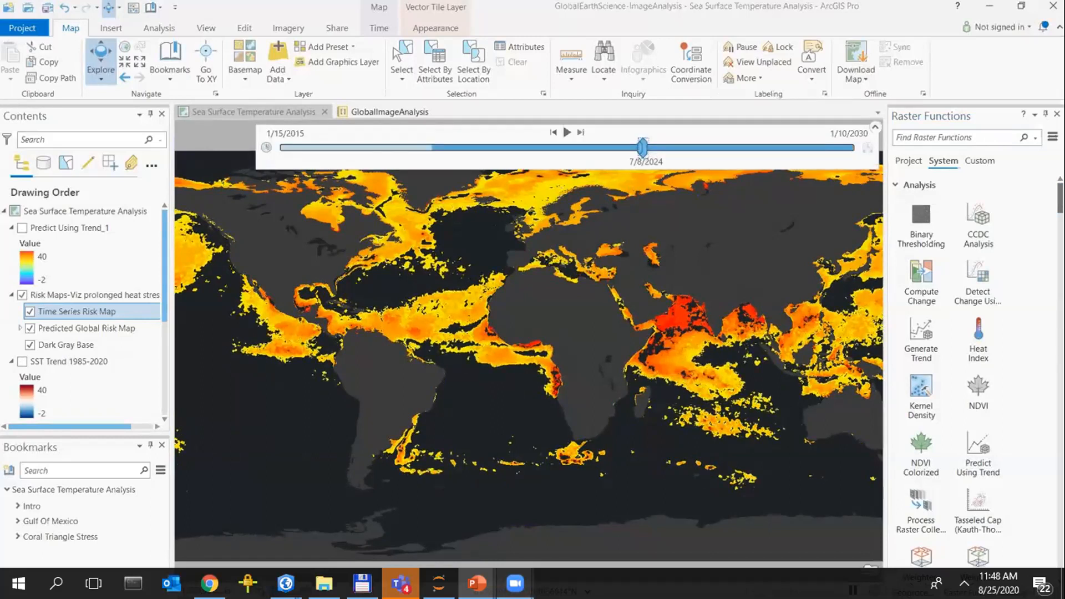
{"action": "left_click", "coordinate": [51, 520]}
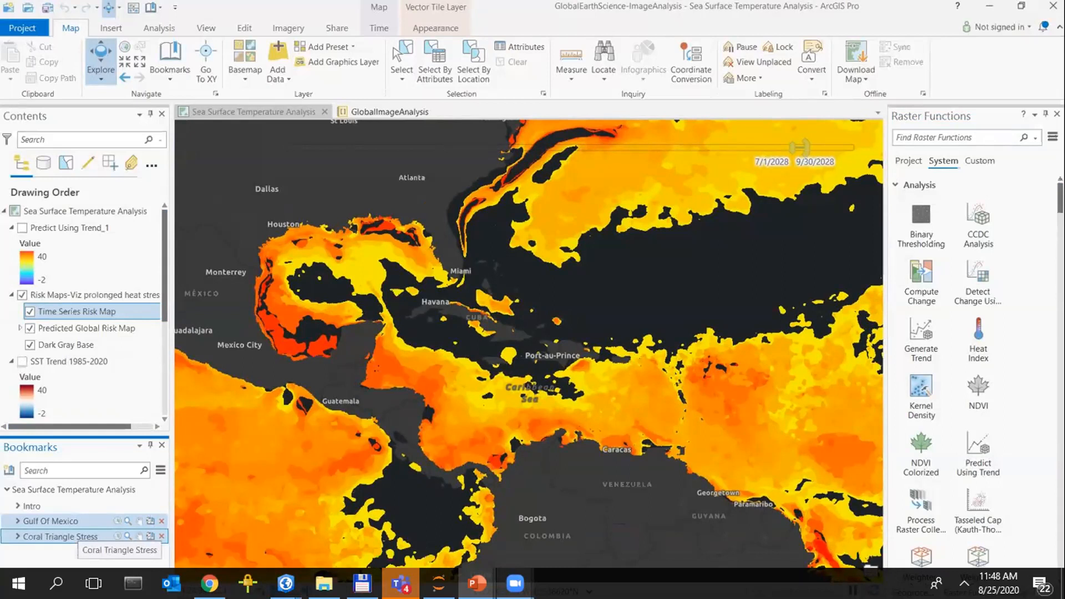
{"action": "left_click", "coordinate": [61, 537]}
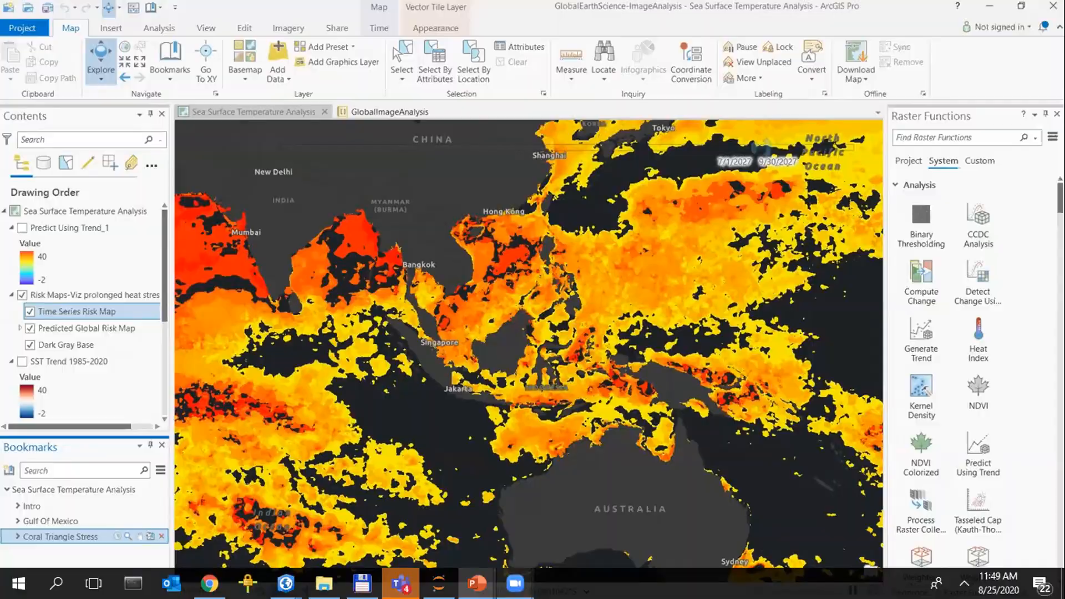
Advance the presentation to the Demo – Multidimensional Analysis slide and switch to the CoralBleaching_Briefing notebook in Jupyter
{"action": "key", "text": "Right"}
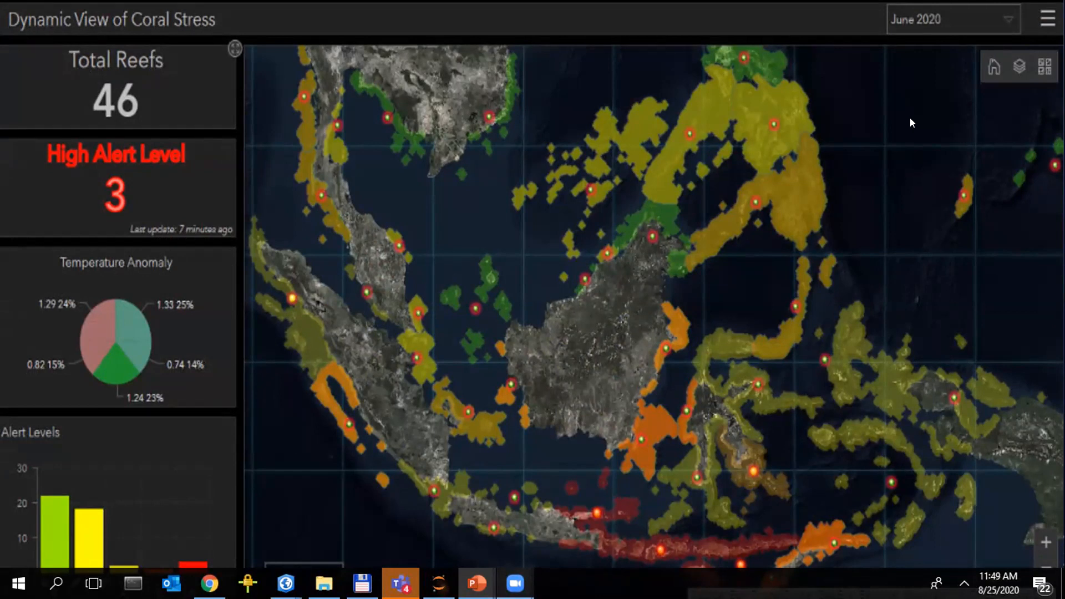
{"action": "key", "text": "alt+Tab"}
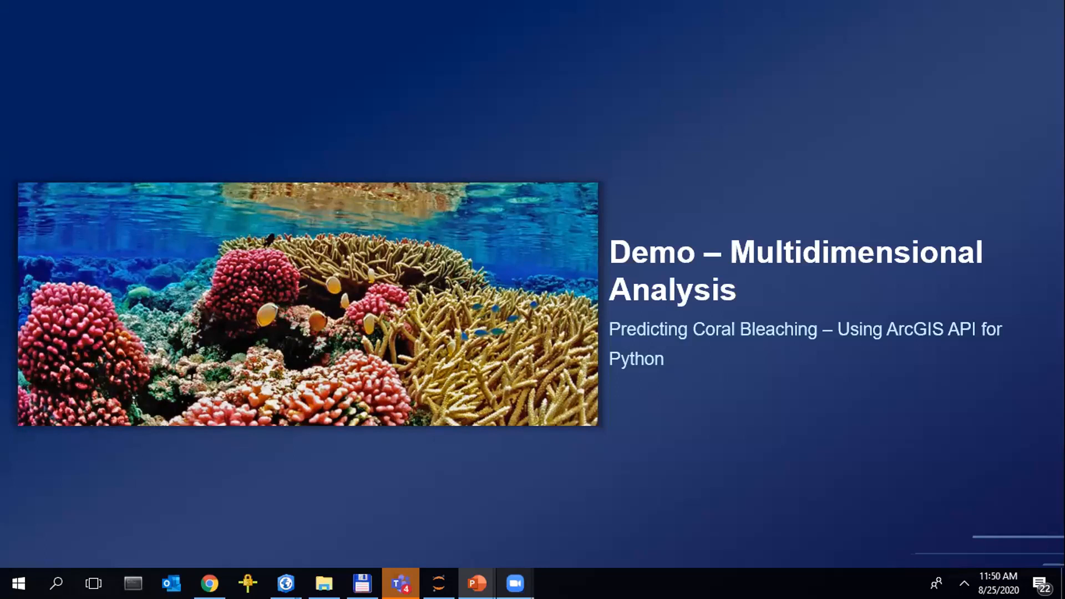
{"action": "key", "text": "Escape"}
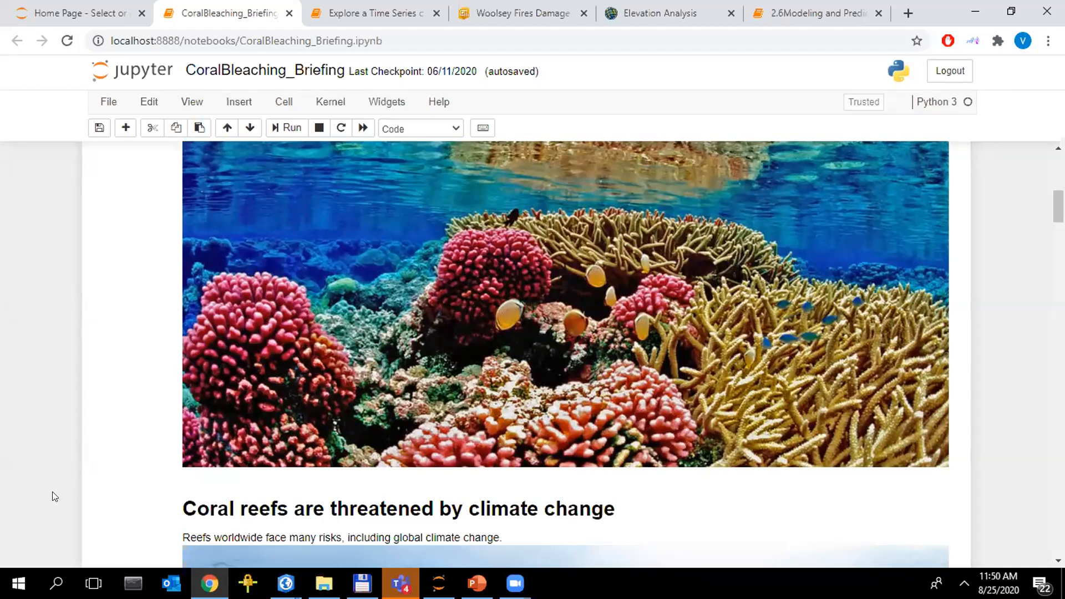
{"action": "scroll", "coordinate": [52, 492], "scroll_direction": "down", "scroll_amount": 1}
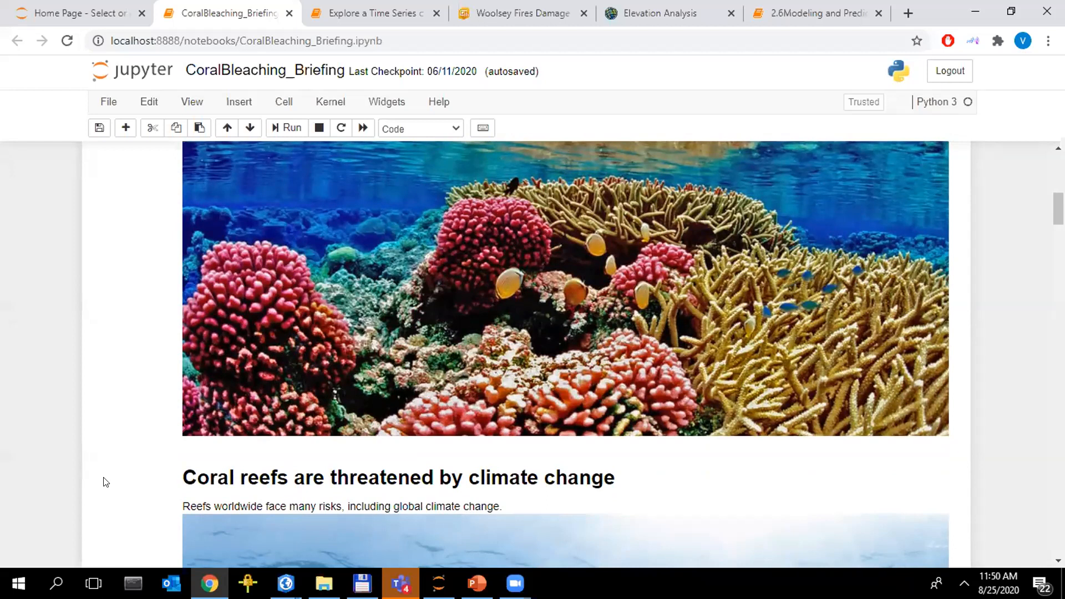
Read the notebook from the climate change introduction through the ocean temperature code, the SST map and the image cube diagram
{"action": "scroll", "coordinate": [105, 482], "scroll_direction": "down", "scroll_amount": 4}
{"action": "scroll", "coordinate": [105, 462], "scroll_direction": "down", "scroll_amount": 5}
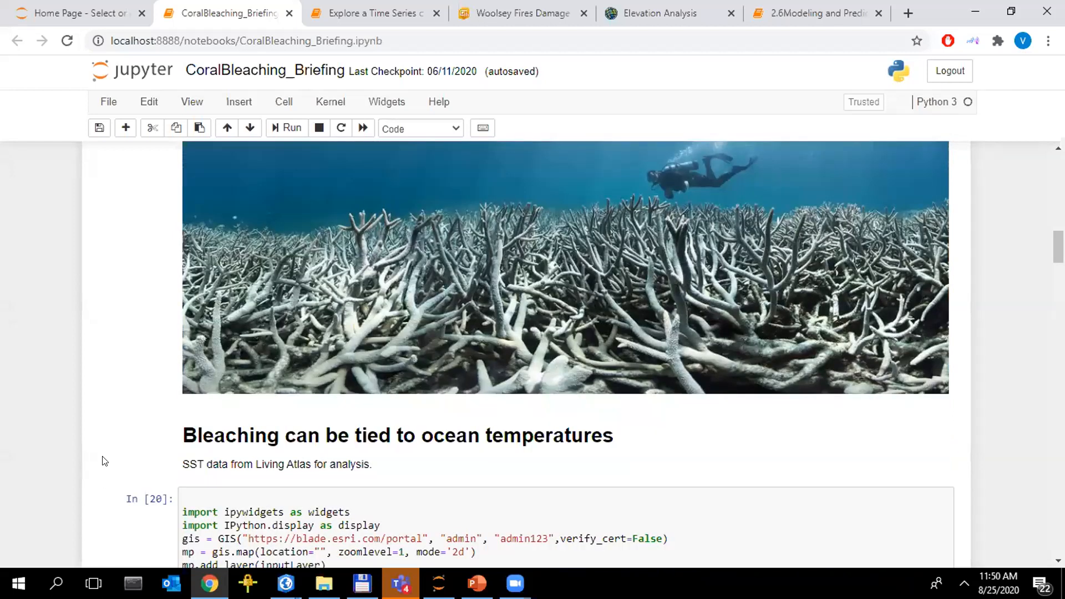
{"action": "scroll", "coordinate": [226, 286], "scroll_direction": "down", "scroll_amount": 3}
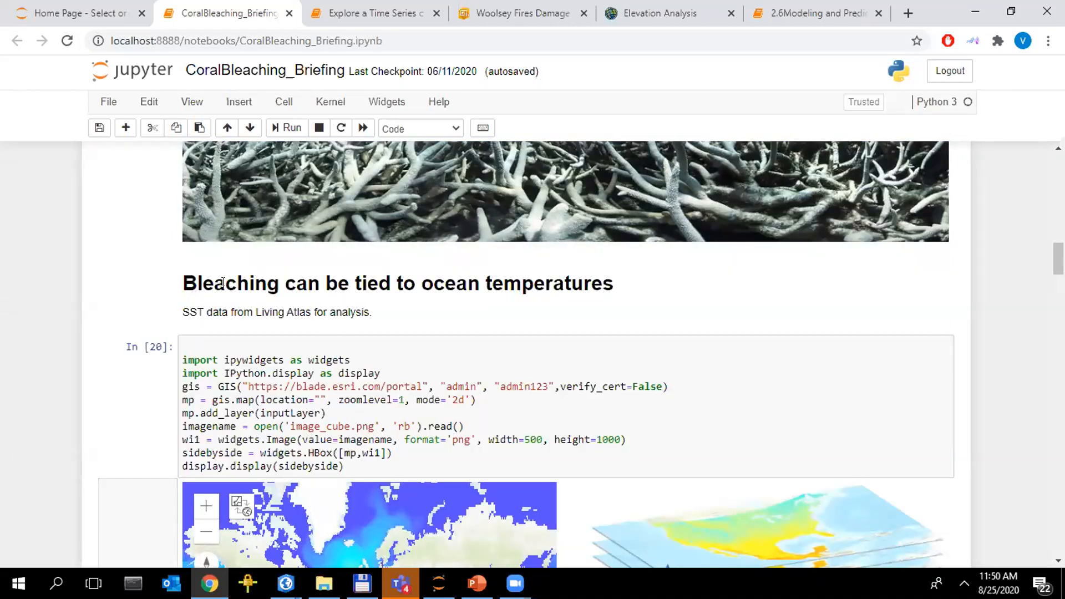
{"action": "scroll", "coordinate": [223, 283], "scroll_direction": "down", "scroll_amount": 1}
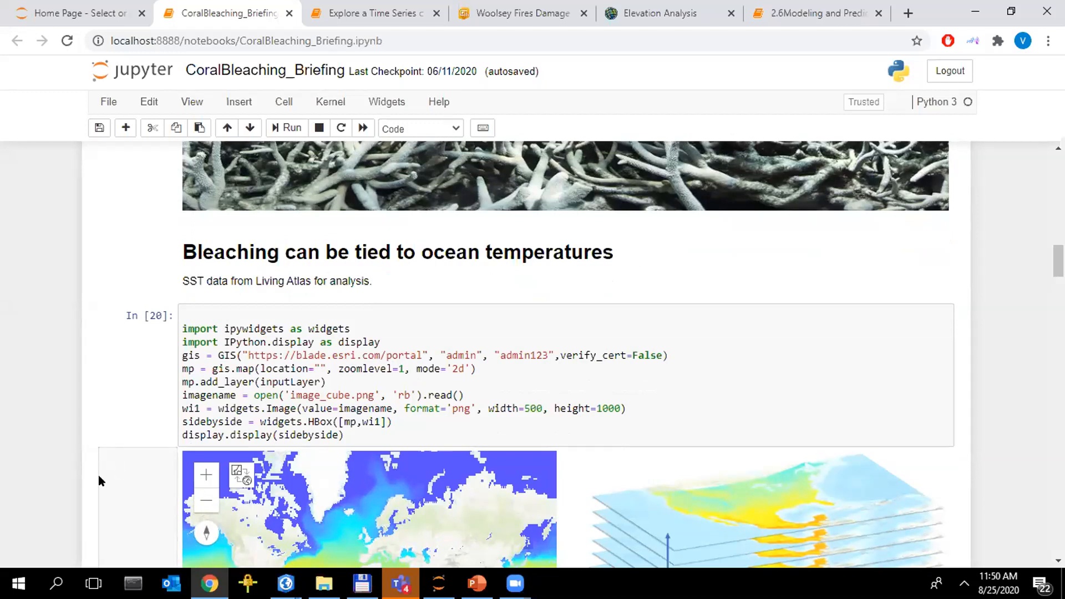
{"action": "scroll", "coordinate": [69, 490], "scroll_direction": "down", "scroll_amount": 3}
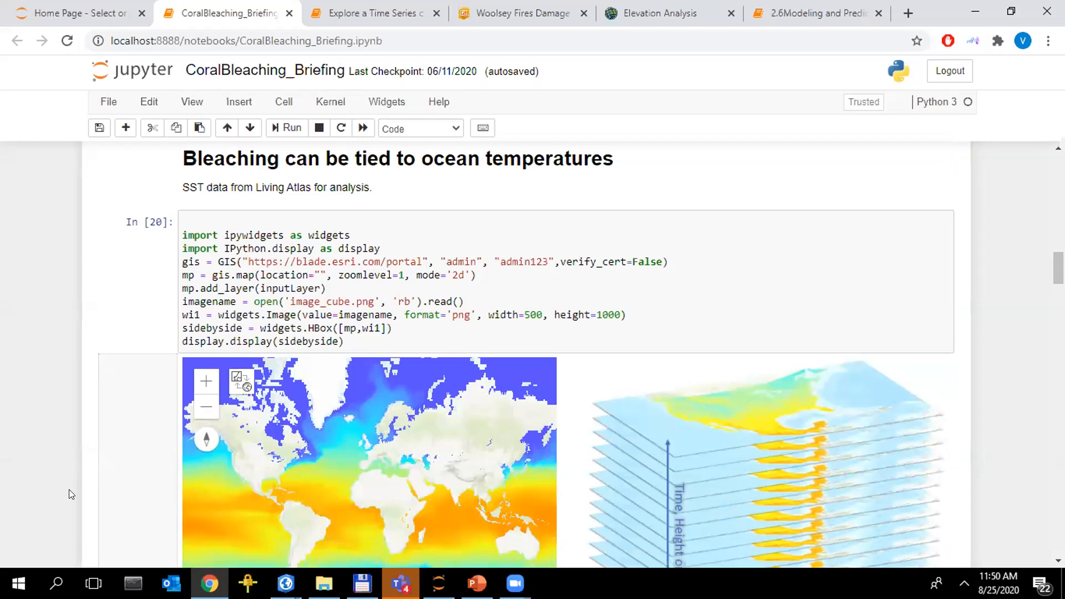
{"action": "scroll", "coordinate": [68, 489], "scroll_direction": "down", "scroll_amount": 1}
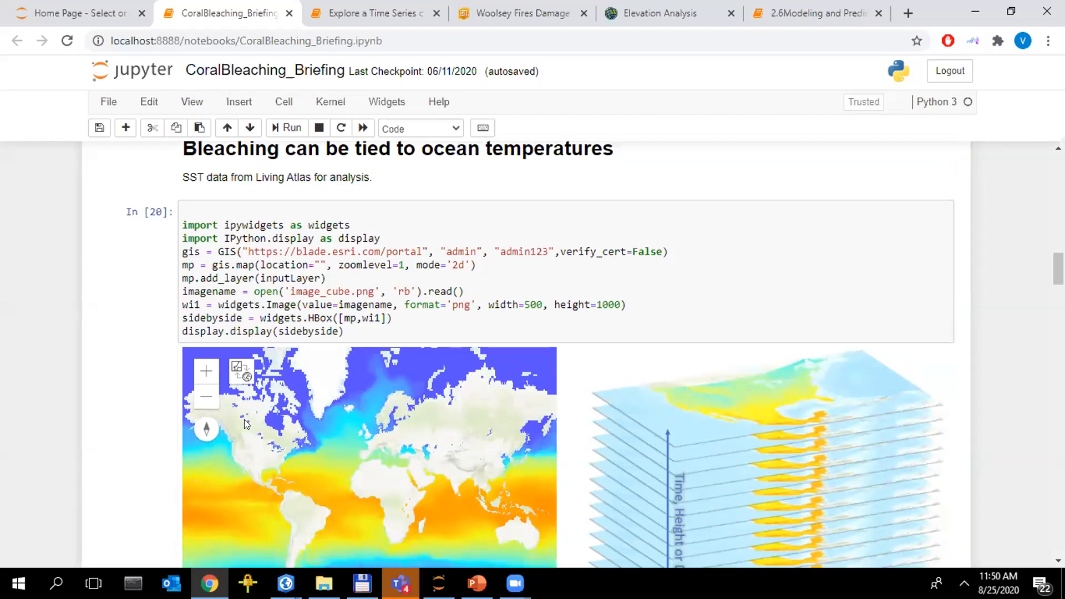
{"action": "scroll", "coordinate": [481, 413], "scroll_direction": "down", "scroll_amount": 3}
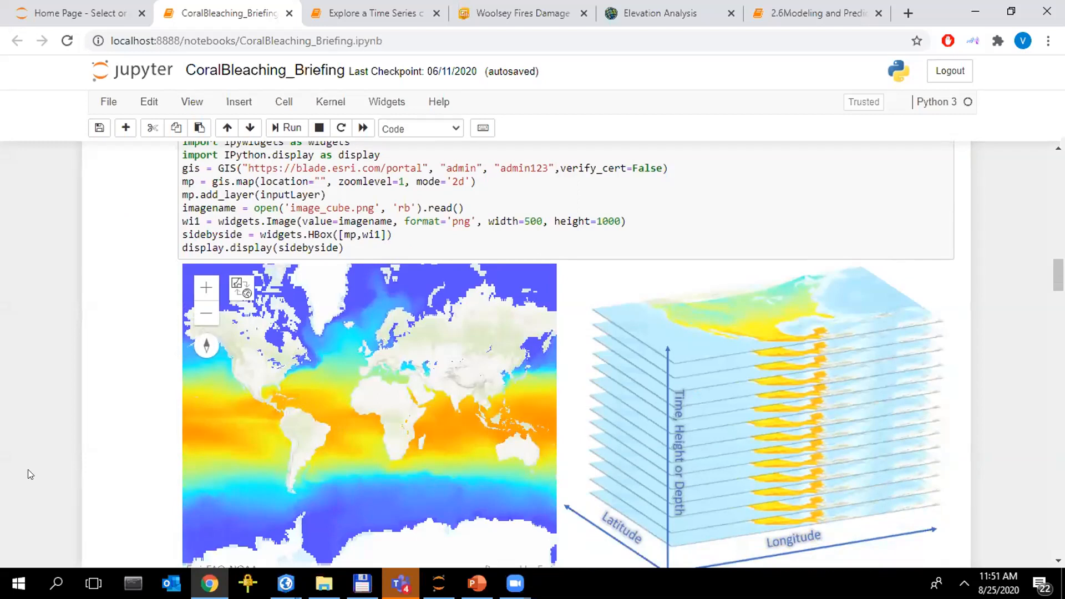
Examine the aggregate_multidimensional_raster code cell for weekly mean SST and the Aggregating Data diagram
{"action": "scroll", "coordinate": [31, 473], "scroll_direction": "down", "scroll_amount": 3}
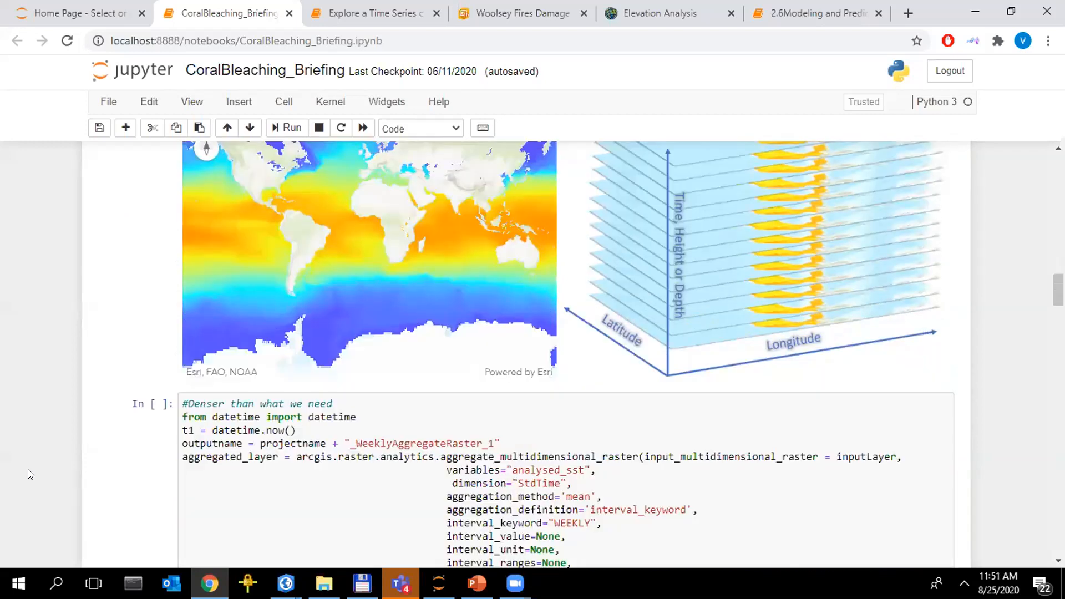
{"action": "scroll", "coordinate": [29, 475], "scroll_direction": "down", "scroll_amount": 1}
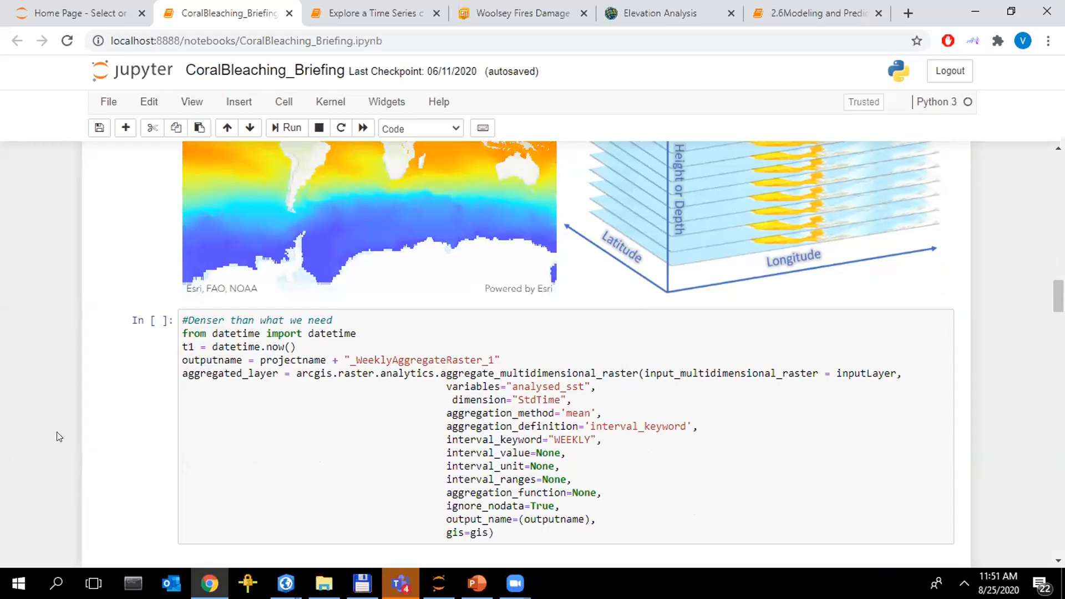
{"action": "scroll", "coordinate": [57, 436], "scroll_direction": "down", "scroll_amount": 3}
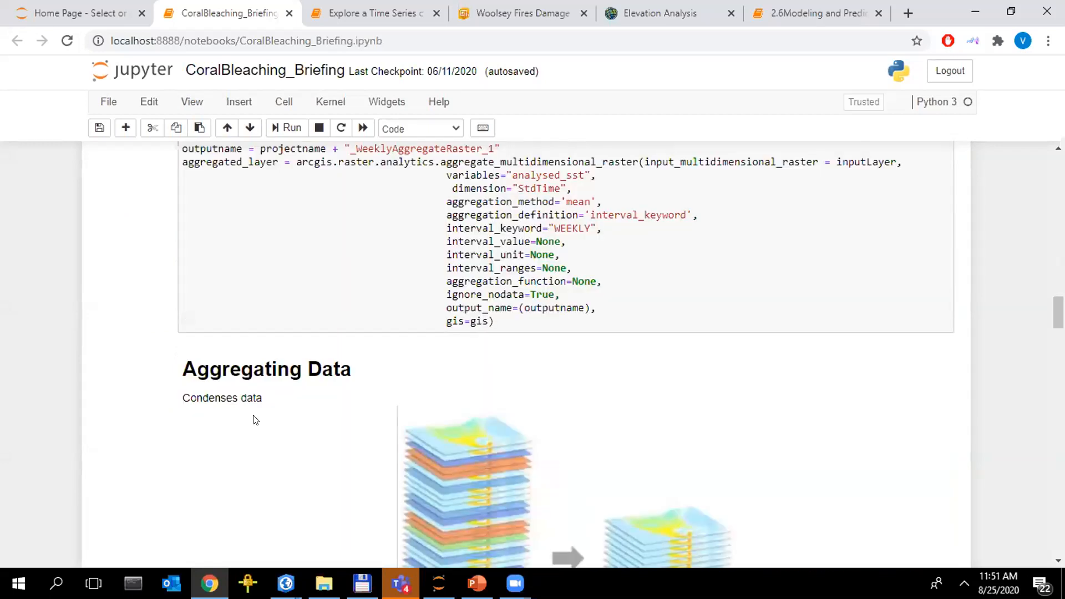
{"action": "scroll", "coordinate": [474, 370], "scroll_direction": "down", "scroll_amount": 2}
{"action": "scroll", "coordinate": [453, 375], "scroll_direction": "down", "scroll_amount": 1}
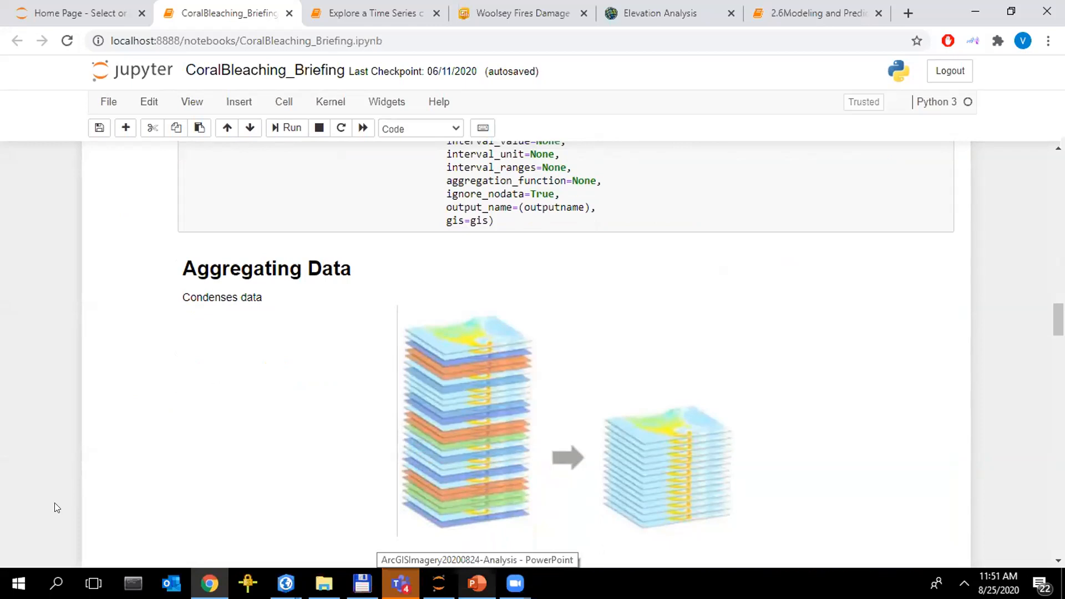
Review the Generate Trend section, covering the generate_trend_raster code with its harmonic trend type and the symbolized trend map
{"action": "scroll", "coordinate": [54, 502], "scroll_direction": "down", "scroll_amount": 2}
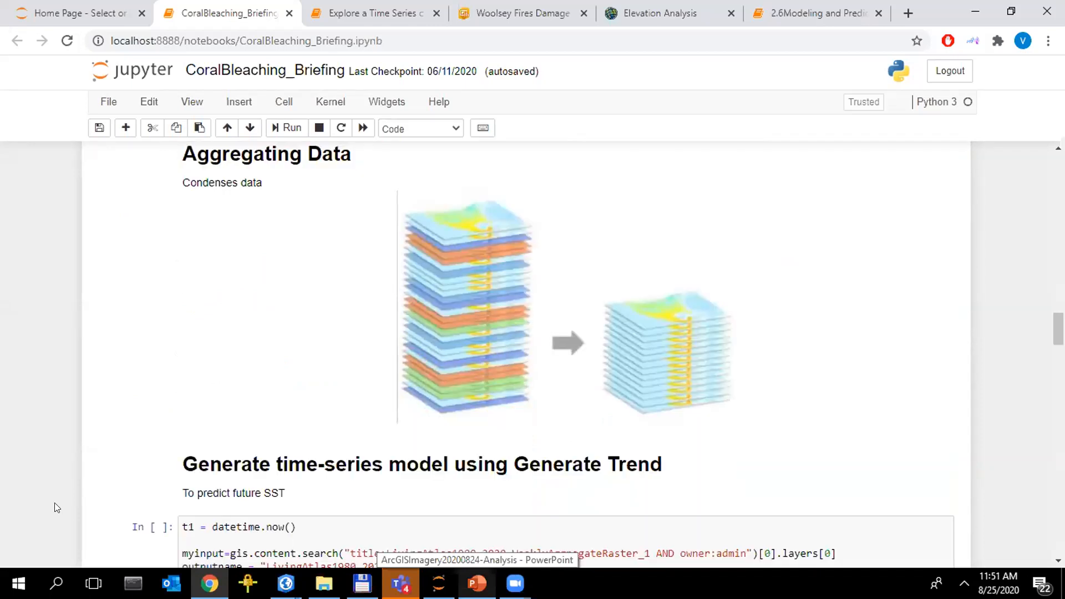
{"action": "scroll", "coordinate": [55, 504], "scroll_direction": "down", "scroll_amount": 4}
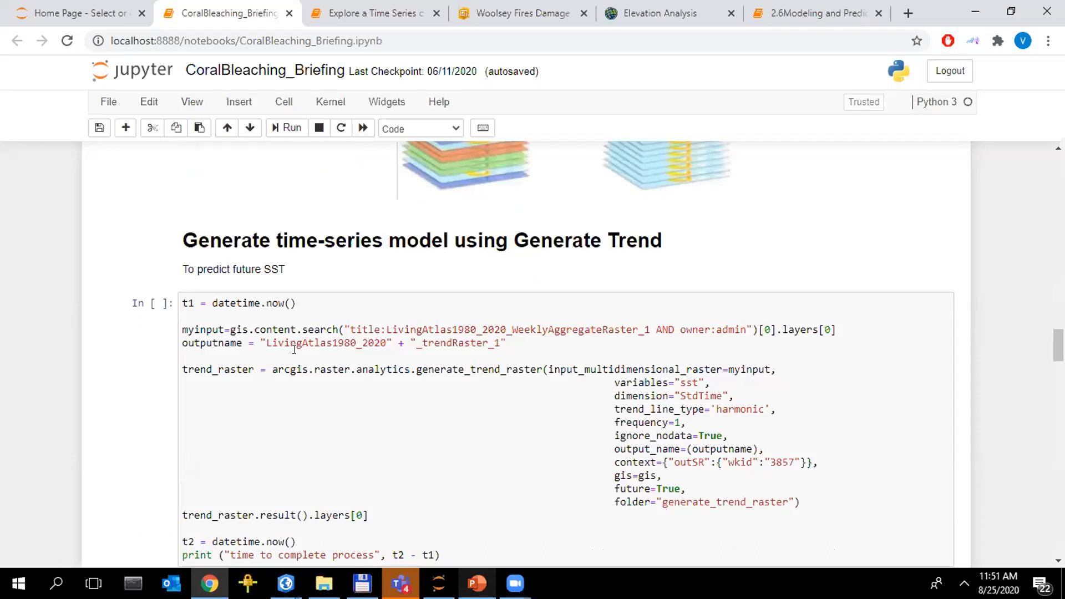
{"action": "scroll", "coordinate": [633, 209], "scroll_direction": "down", "scroll_amount": 1}
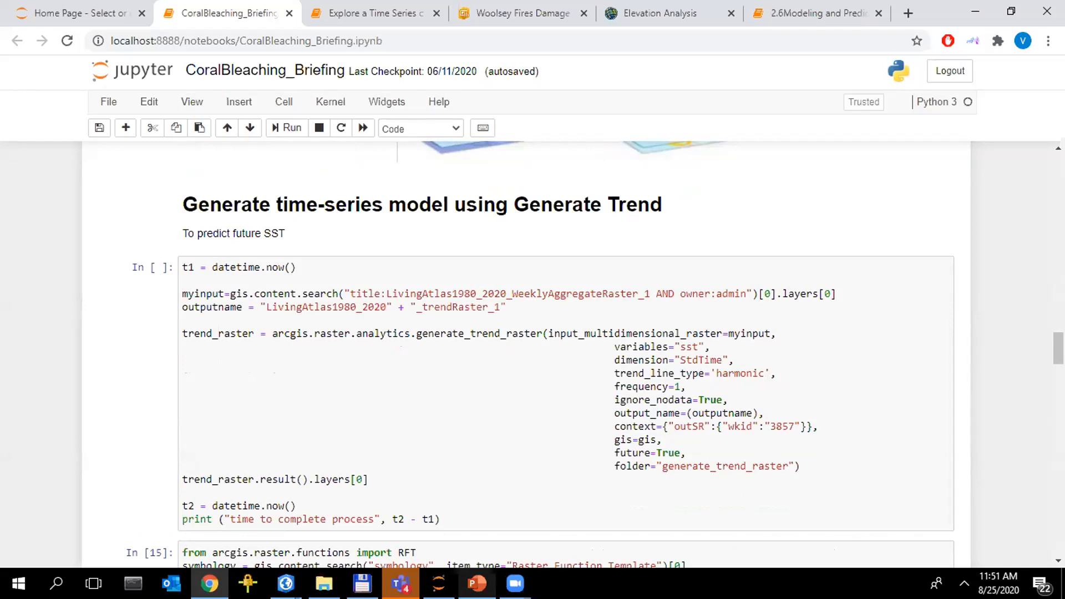
{"action": "scroll", "coordinate": [985, 403], "scroll_direction": "down", "scroll_amount": 7}
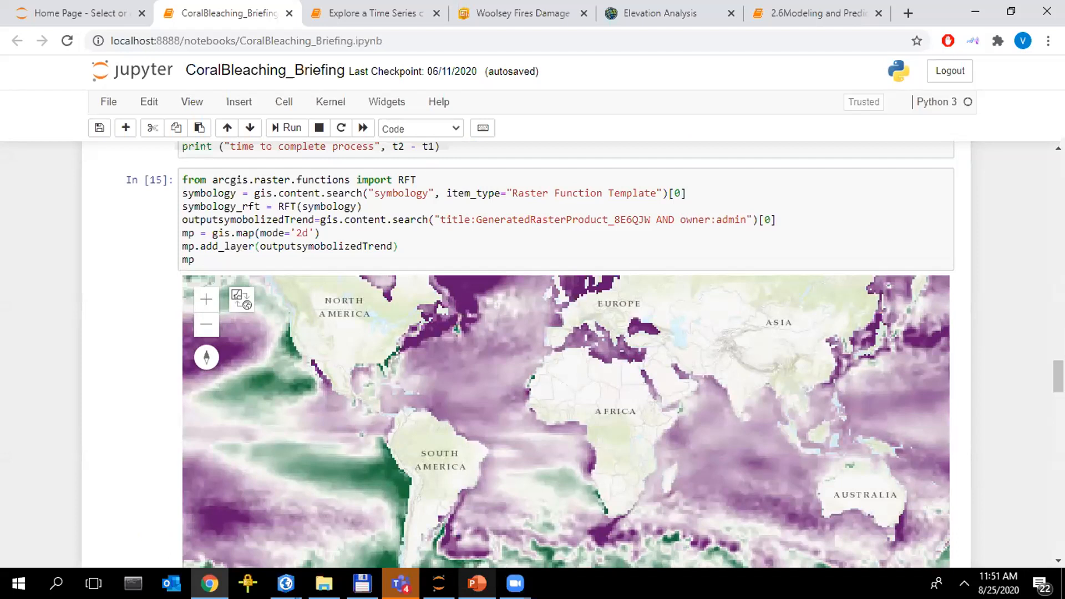
Review the Predicting future sea surface temperature section, including the predict_using_trend_raster code, the Predicted map and the Validation chart
{"action": "scroll", "coordinate": [1025, 505], "scroll_direction": "down", "scroll_amount": 1}
{"action": "scroll", "coordinate": [487, 393], "scroll_direction": "down", "scroll_amount": 6}
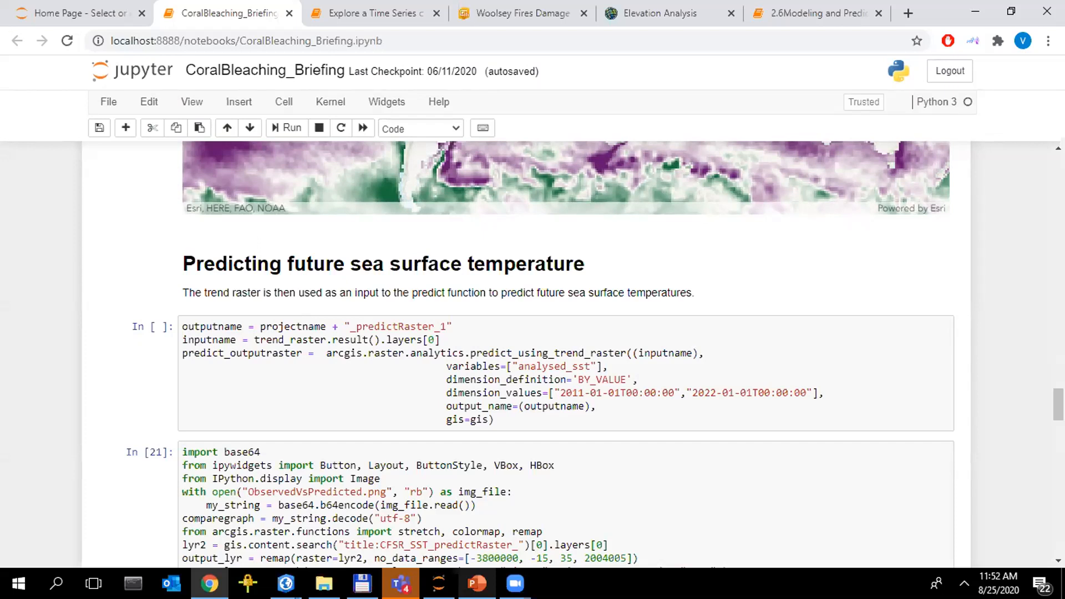
{"action": "scroll", "coordinate": [566, 355], "scroll_direction": "down", "scroll_amount": 7}
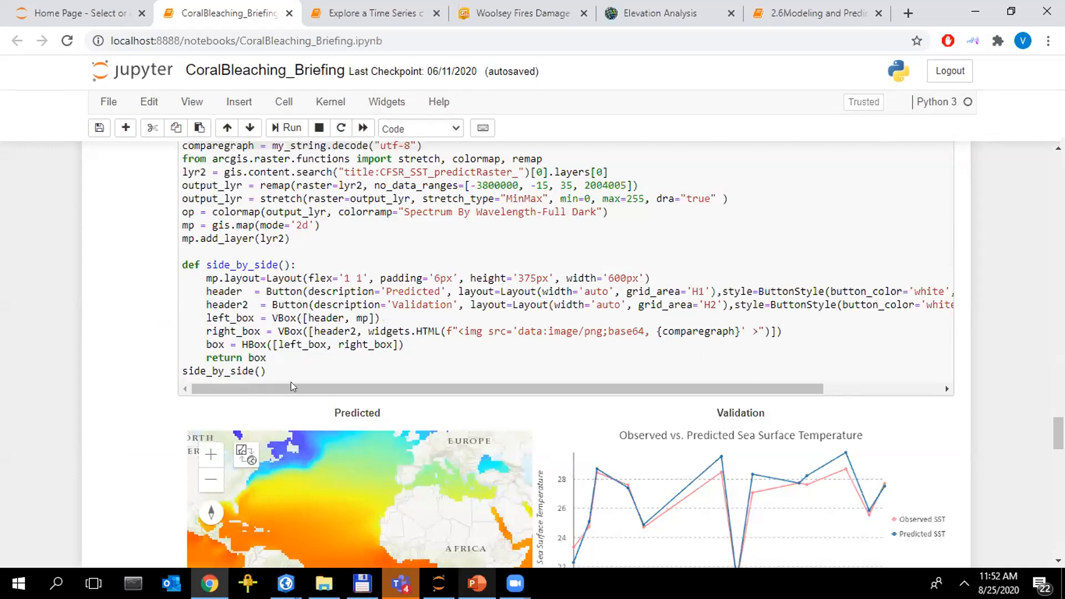
{"action": "scroll", "coordinate": [328, 274], "scroll_direction": "down", "scroll_amount": 3}
{"action": "scroll", "coordinate": [427, 293], "scroll_direction": "down", "scroll_amount": 1}
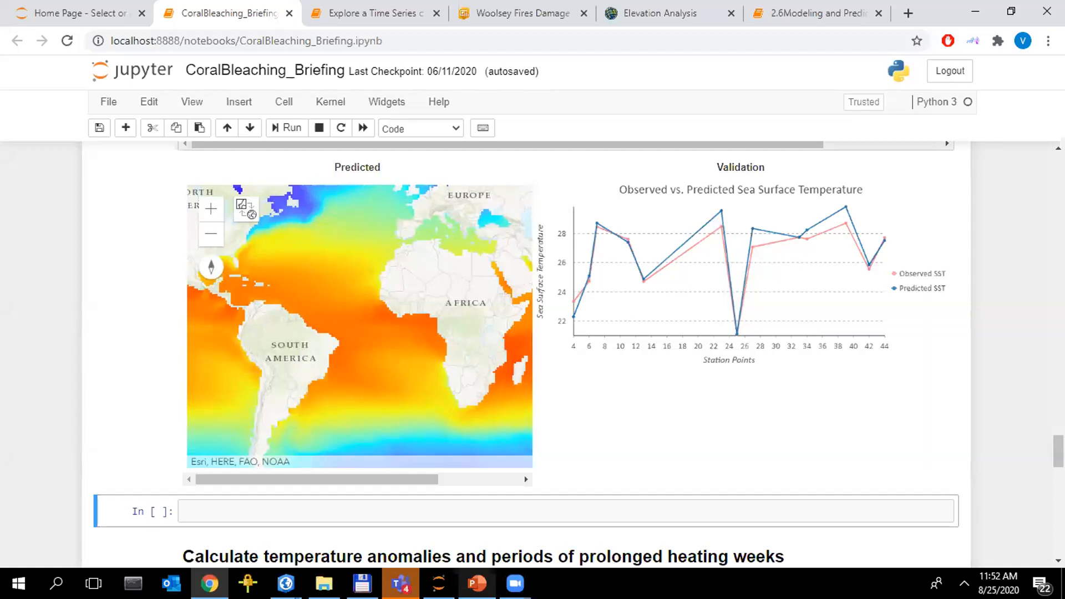
Examine the temperature anomaly and duration statistics code, and highlight "periods of prolonged heating weeks" in the section heading
{"action": "scroll", "coordinate": [527, 355], "scroll_direction": "down", "scroll_amount": 4}
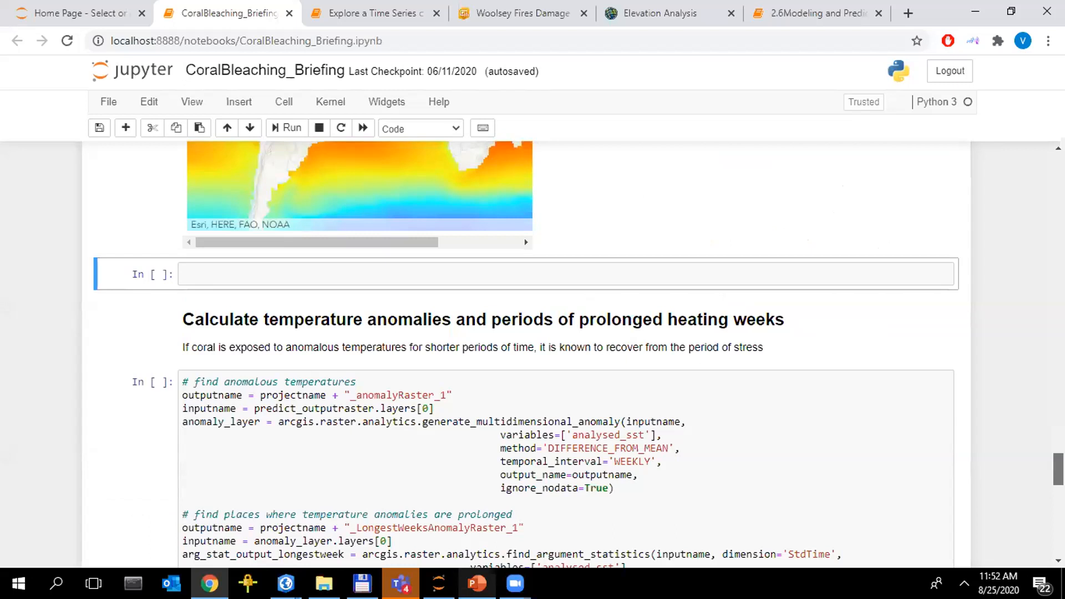
{"action": "scroll", "coordinate": [527, 355], "scroll_direction": "down", "scroll_amount": 1}
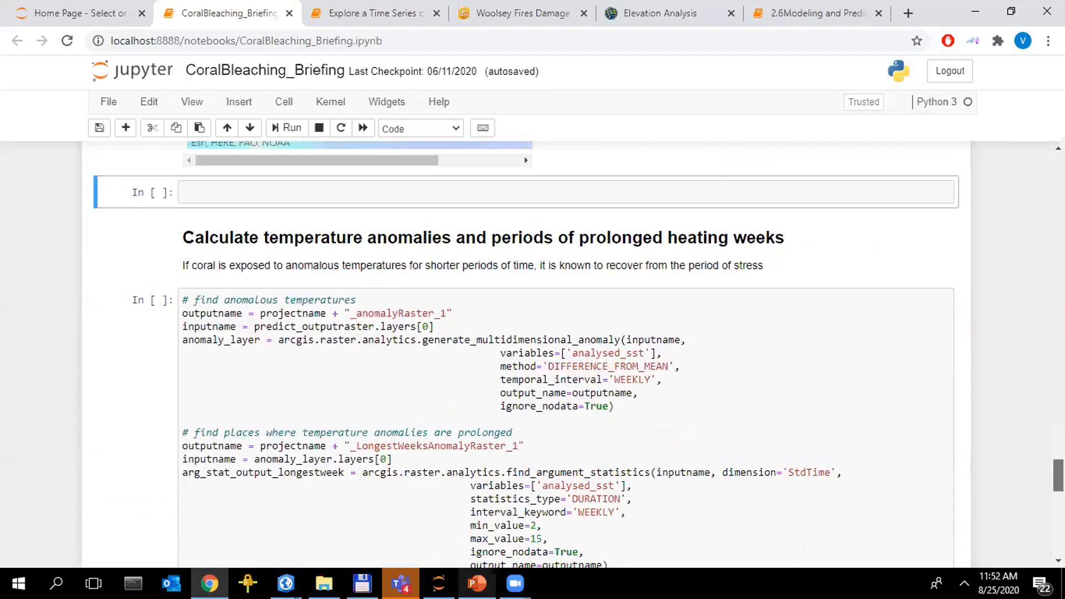
{"action": "scroll", "coordinate": [923, 357], "scroll_direction": "down", "scroll_amount": 1}
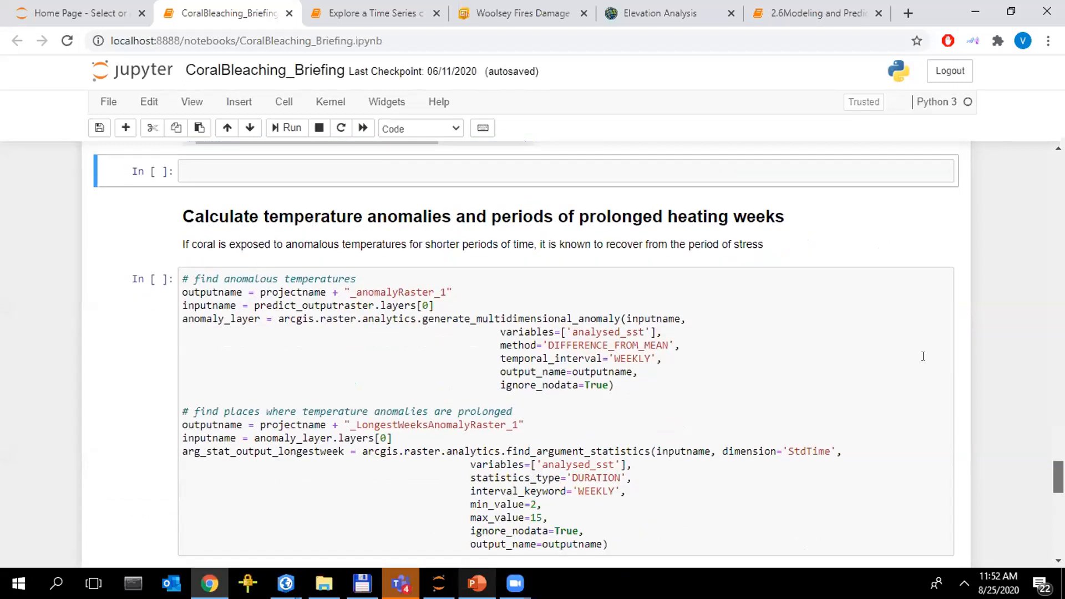
{"action": "scroll", "coordinate": [924, 356], "scroll_direction": "down", "scroll_amount": 1}
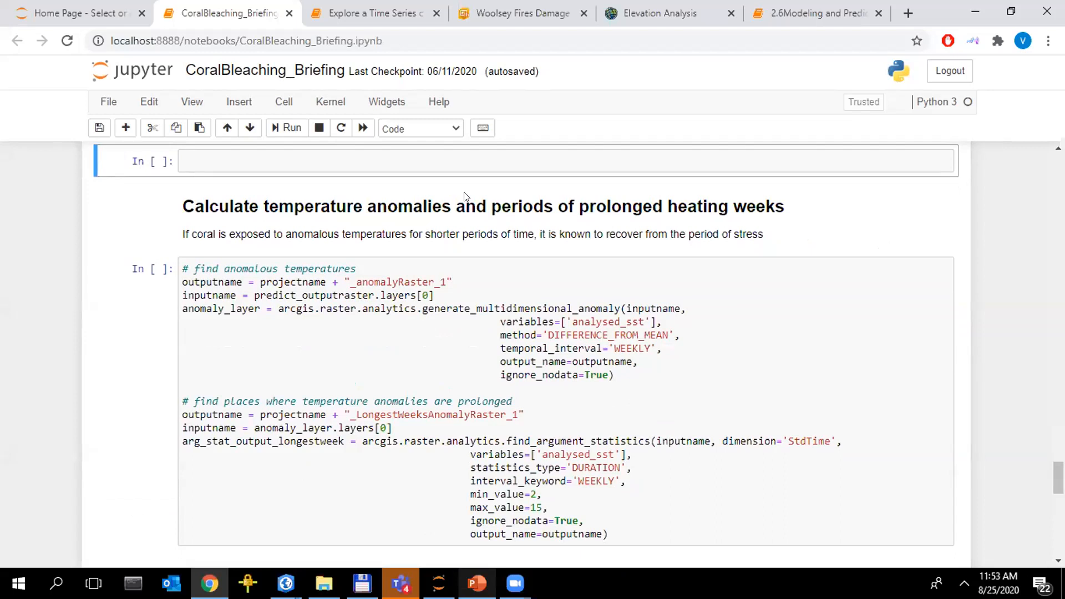
{"action": "left_click_drag", "start_coordinate": [492, 206], "coordinate": [766, 207]}
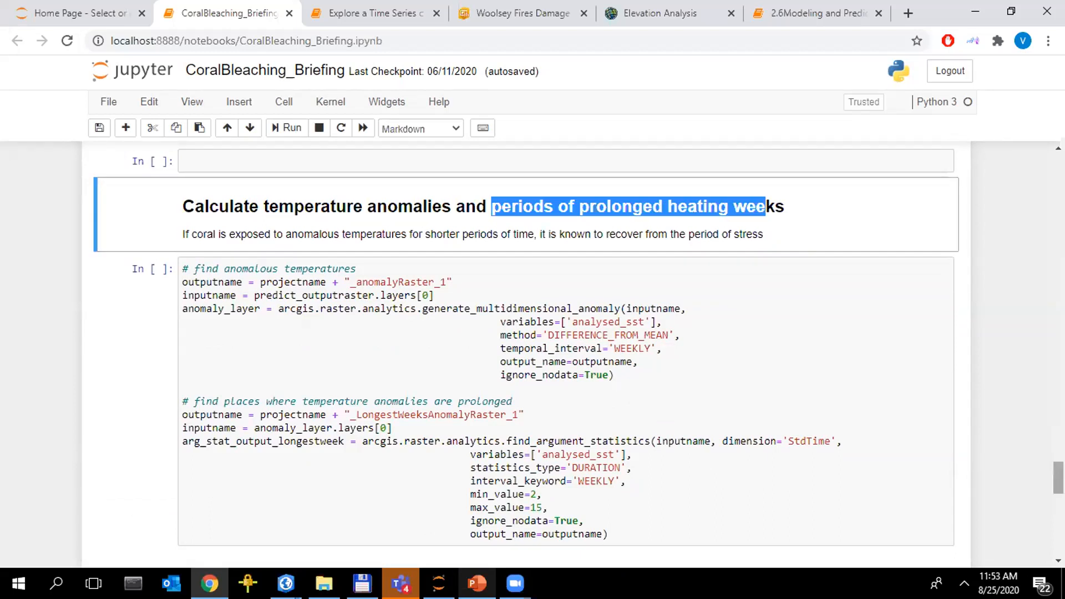
Examine the Visualize Predicted Risk of Bleaching section with its Global and Key Station Points Along Reefs maps
{"action": "scroll", "coordinate": [555, 355], "scroll_direction": "down", "scroll_amount": 5}
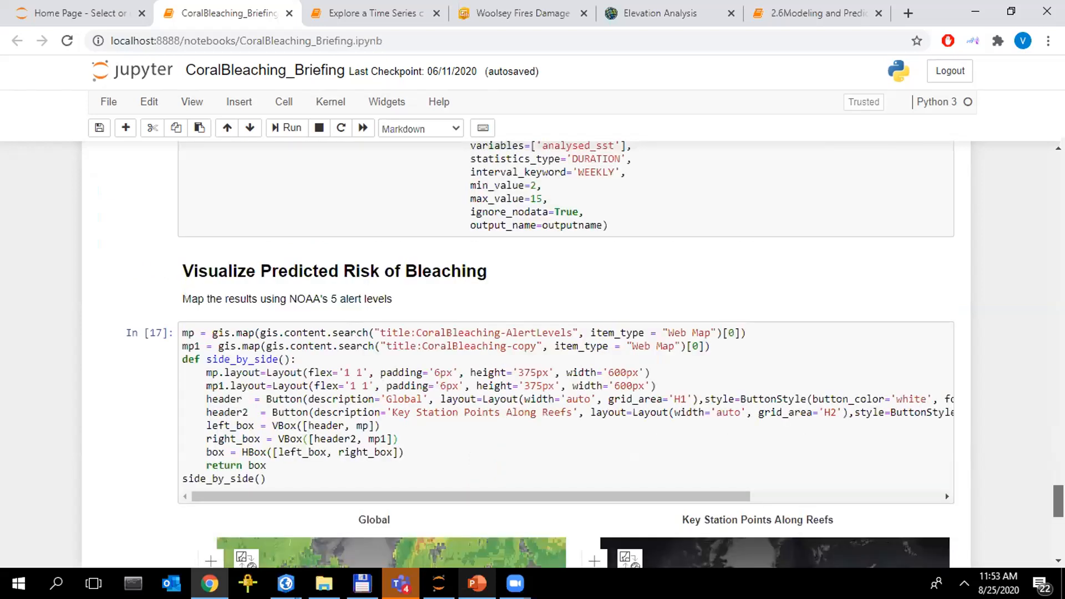
{"action": "scroll", "coordinate": [555, 355], "scroll_direction": "down", "scroll_amount": 1}
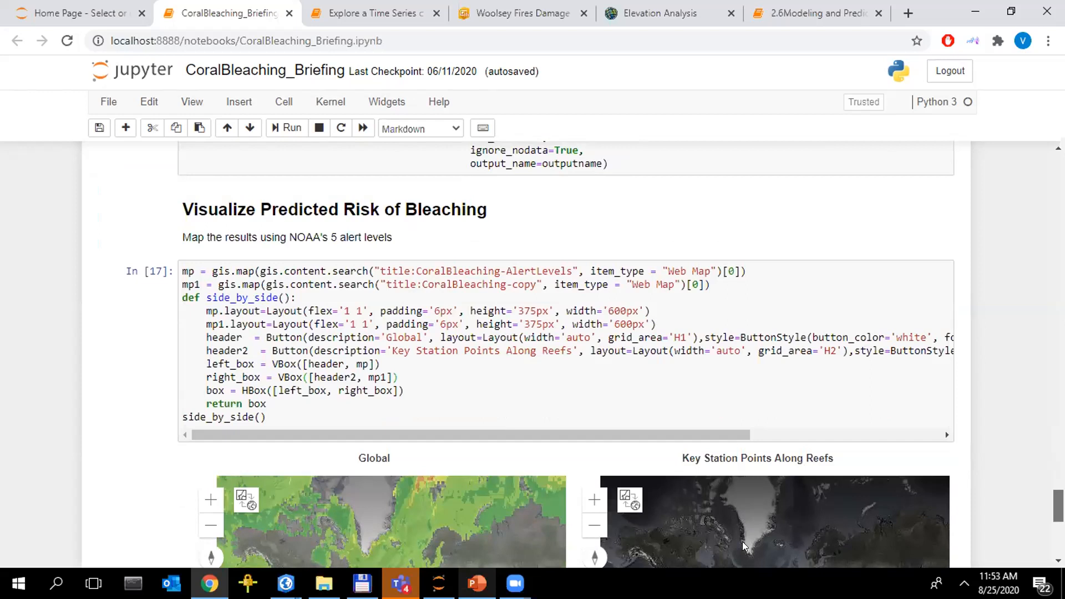
{"action": "scroll", "coordinate": [413, 503], "scroll_direction": "down", "scroll_amount": 3}
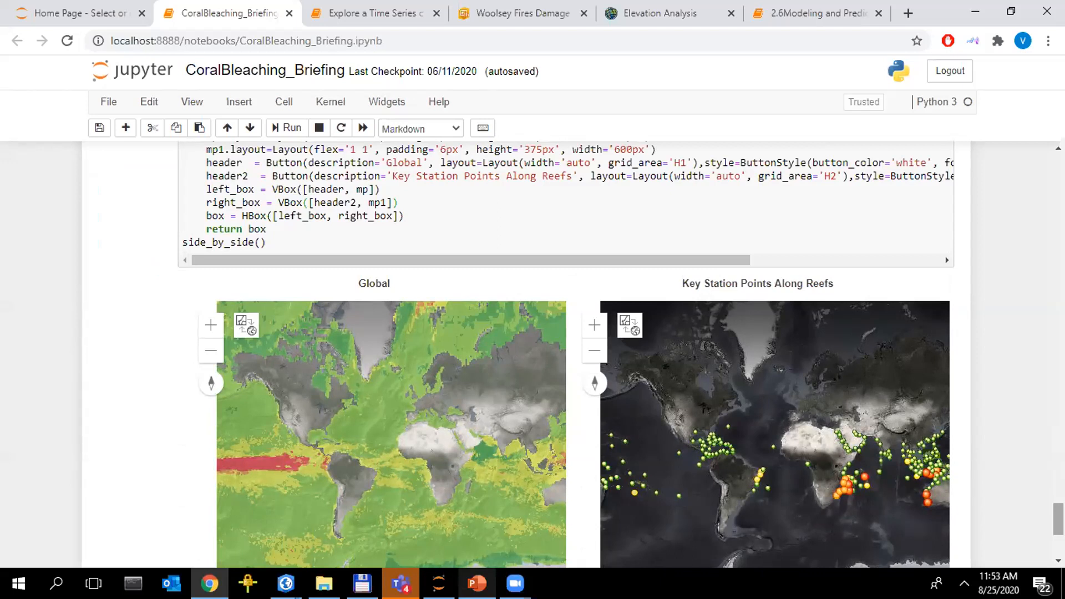
Switch to the ArcGISImagery20200824-Analysis presentation in PowerPoint, resume the slide show from slide 44 and advance to the ArcPy raster analysis demo slide
{"action": "mouse_move", "coordinate": [477, 583]}
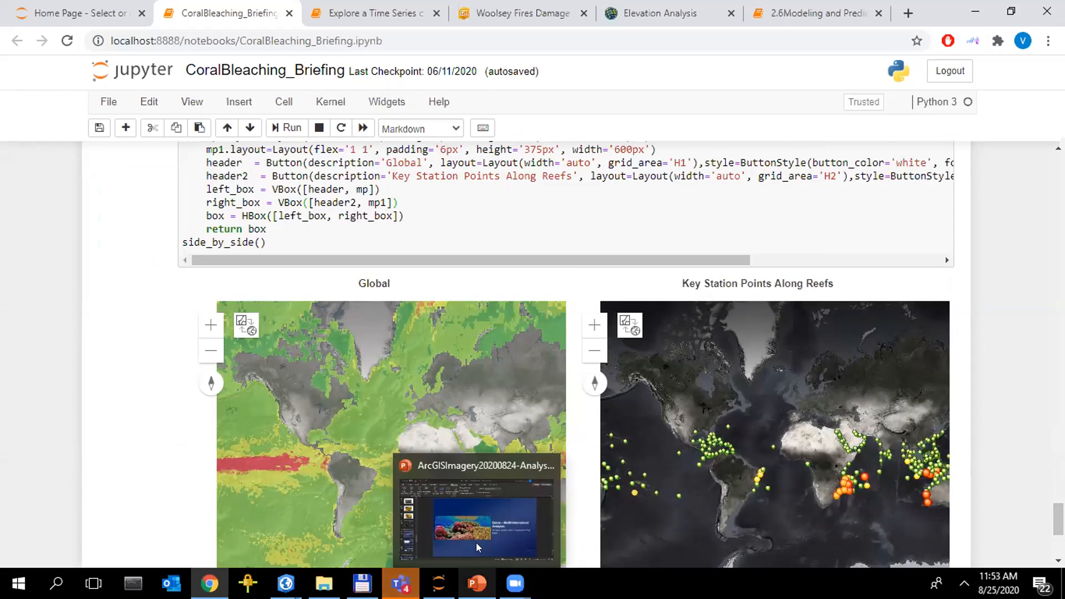
{"action": "left_click", "coordinate": [476, 542]}
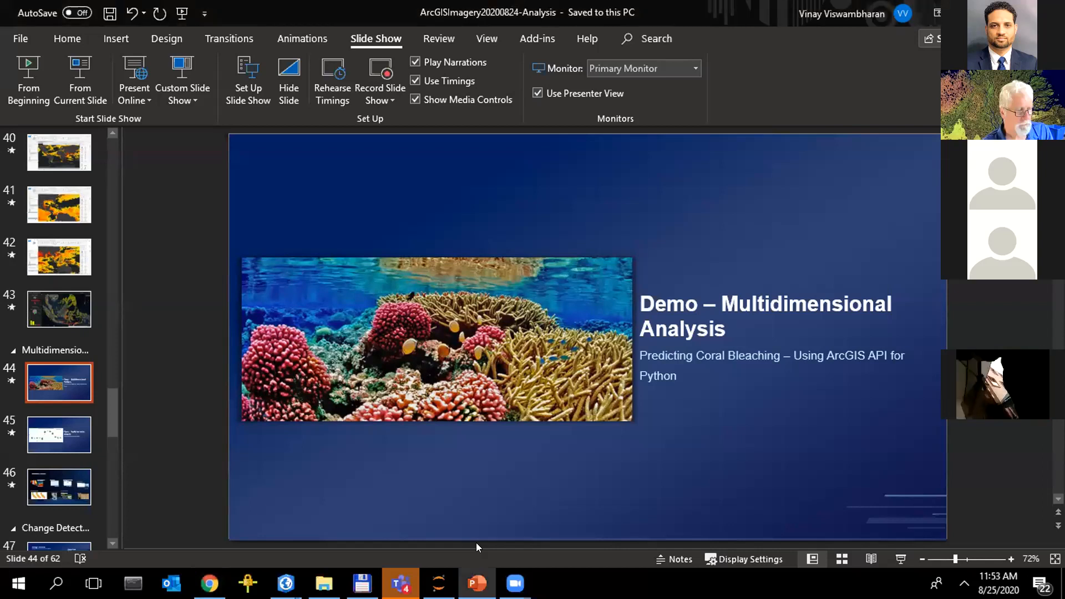
{"action": "key", "text": "shift+F5"}
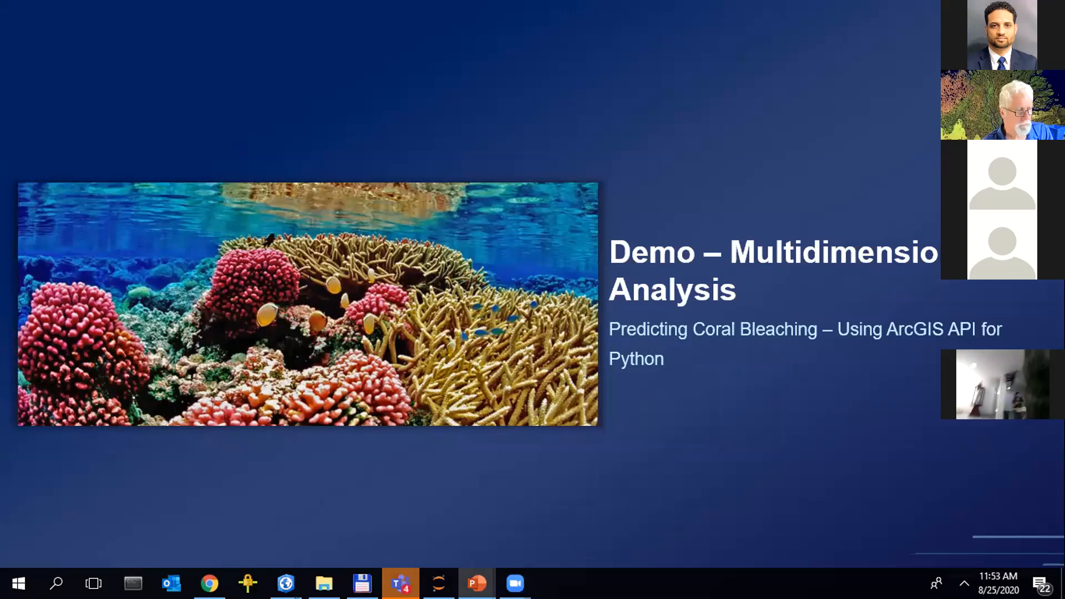
{"action": "left_click", "coordinate": [706, 437]}
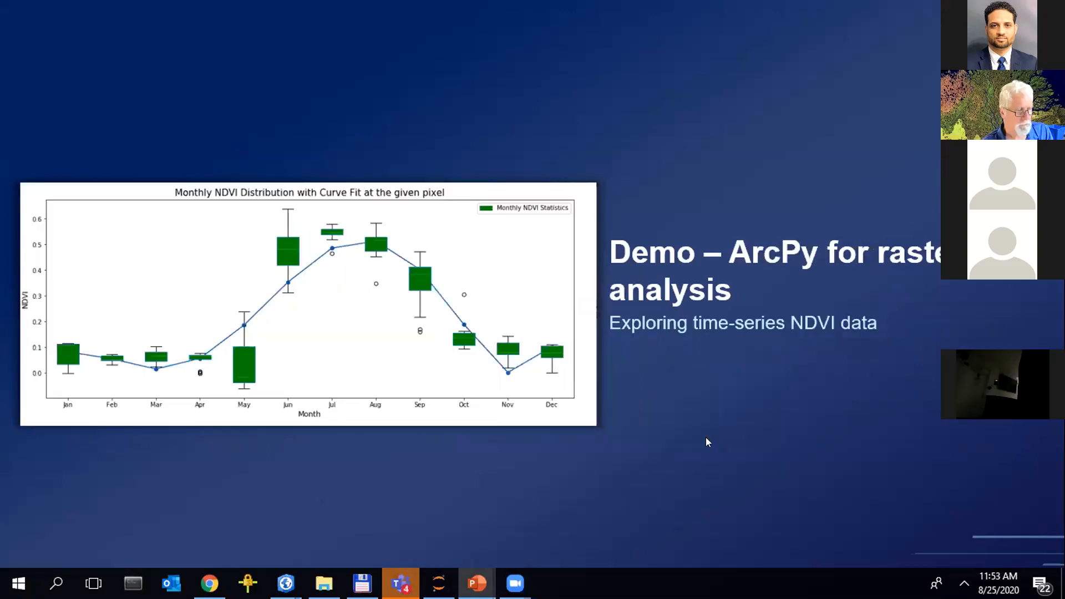
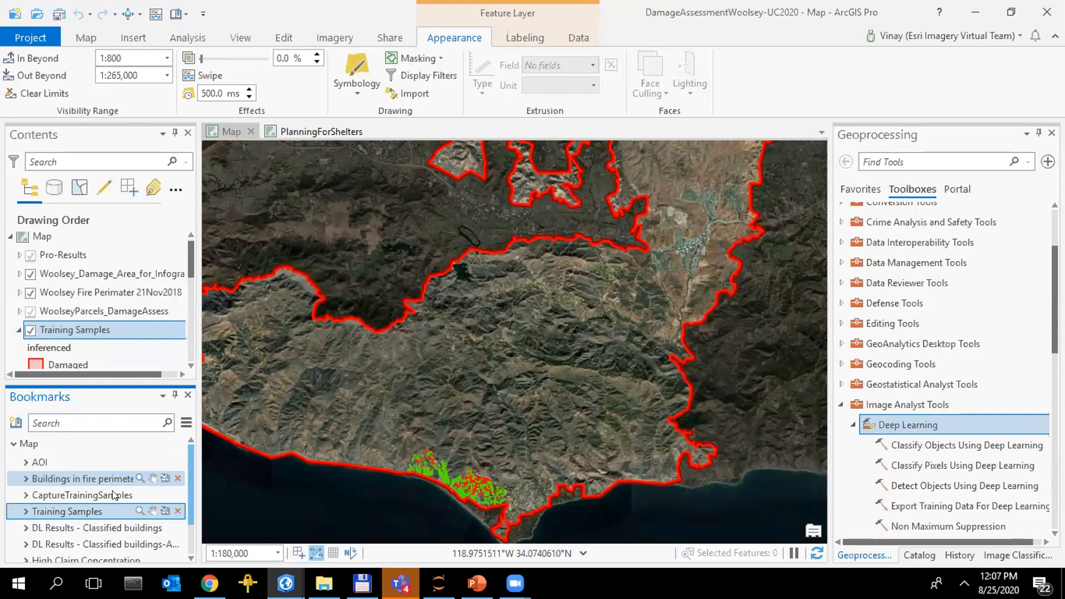
Go to the CaptureTrainingSamples bookmark and open the Label Objects for Deep Learning tool for the WoolseyImagery layer
{"action": "left_click", "coordinate": [164, 544]}
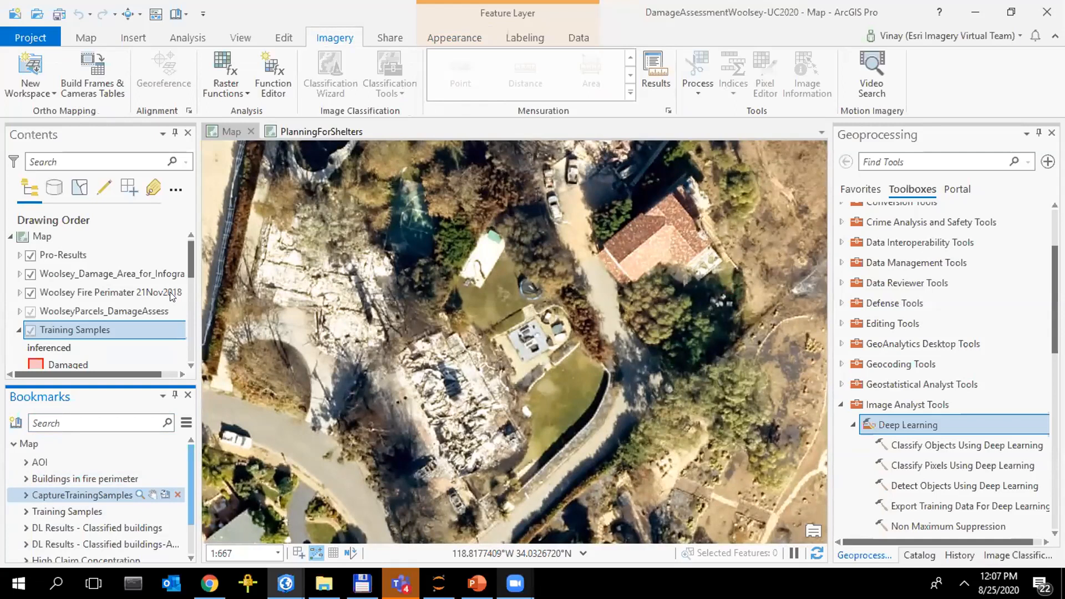
{"action": "scroll", "coordinate": [190, 266], "scroll_direction": "down", "scroll_amount": 5}
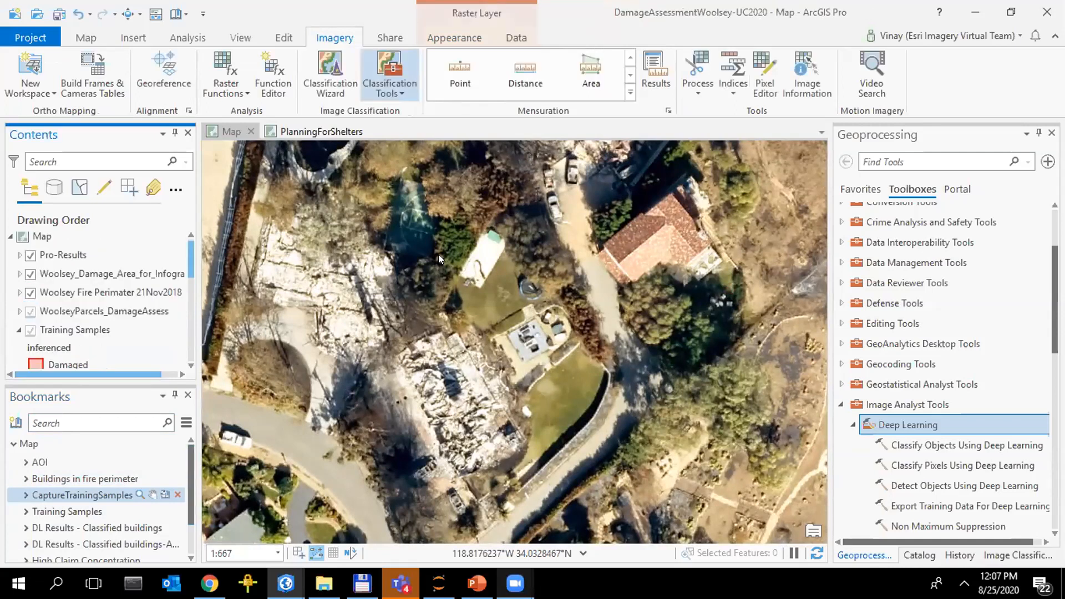
{"action": "left_click", "coordinate": [440, 256]}
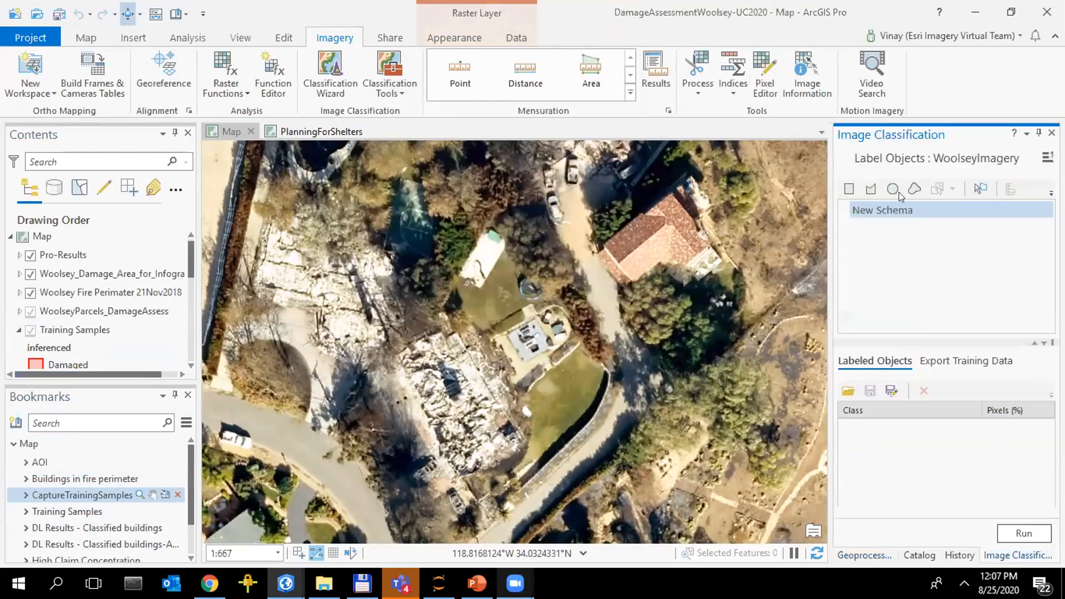
Draw a four-sided polygon around the burned building rubble in the middle of the map
{"action": "left_click", "coordinate": [863, 190]}
{"action": "left_click", "coordinate": [393, 351]}
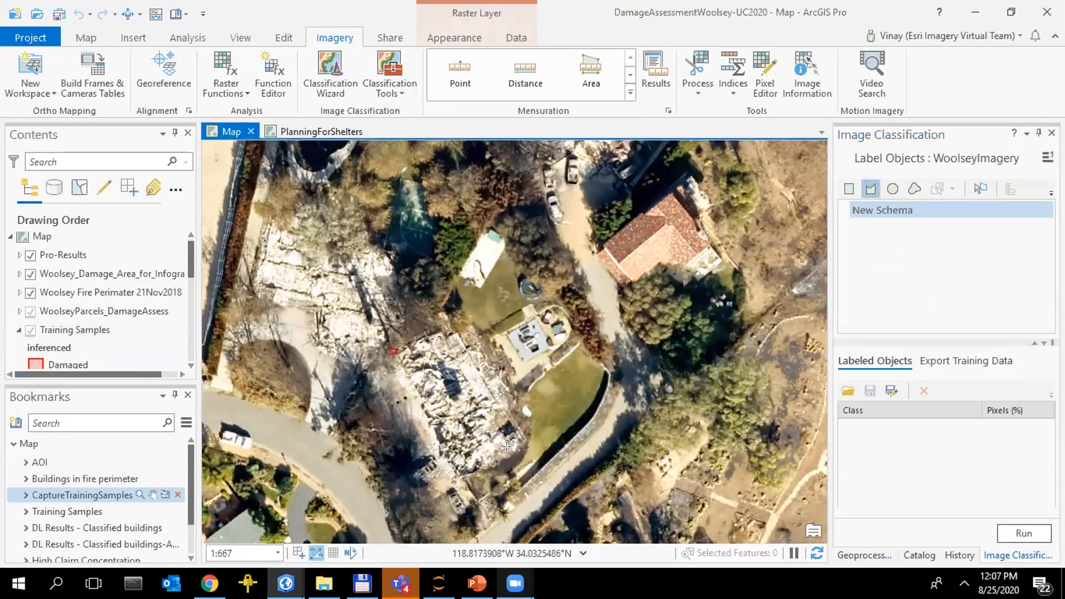
{"action": "left_click", "coordinate": [457, 331]}
{"action": "left_click", "coordinate": [529, 444]}
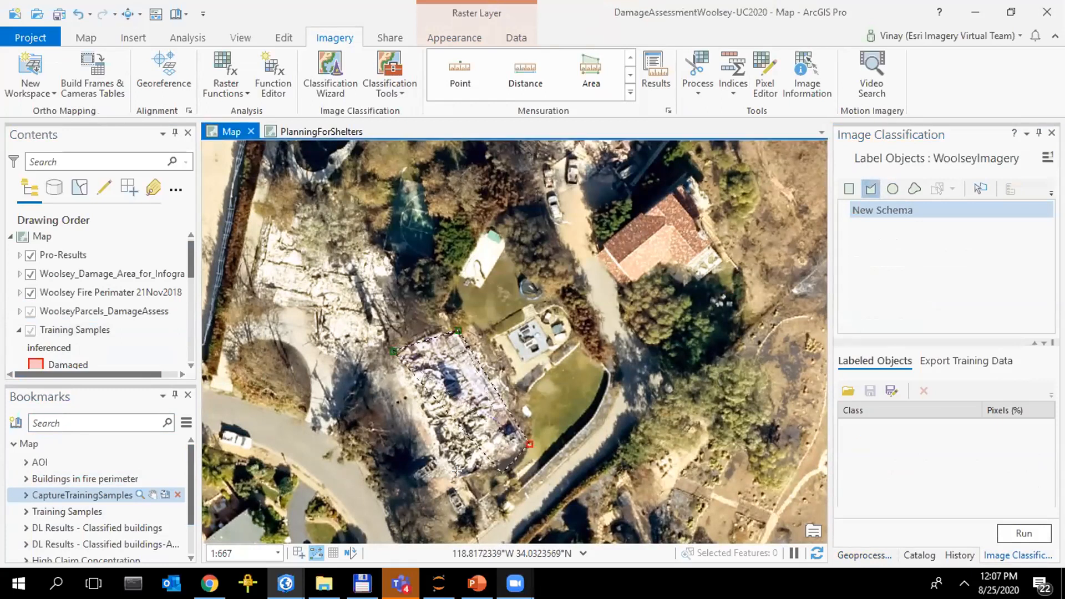
{"action": "double_click", "coordinate": [456, 472]}
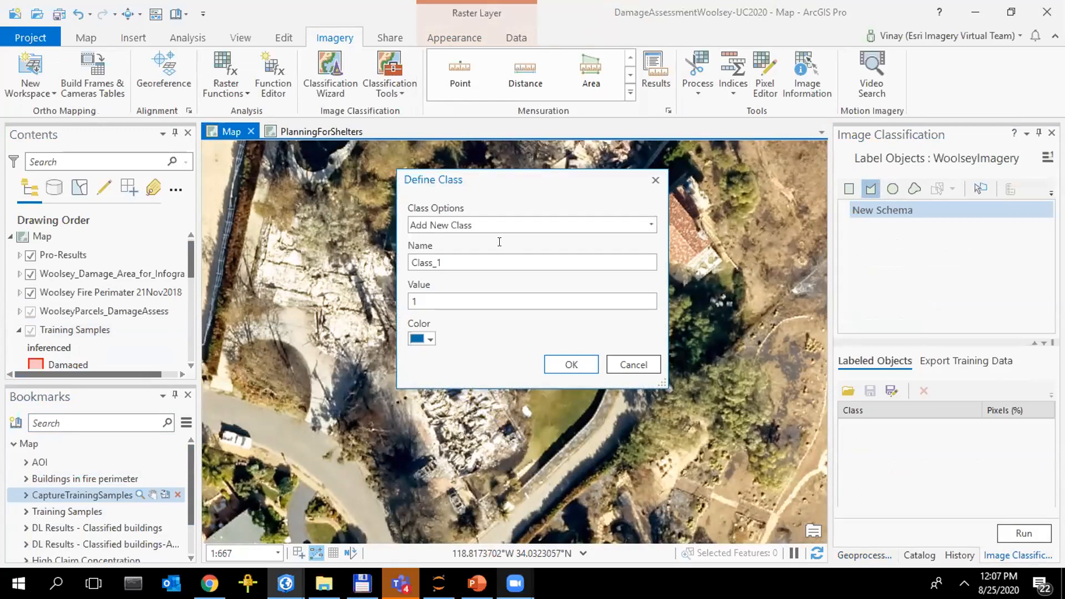
Define the labeled polygon's class as Damaged with a red color
{"action": "key", "text": "shift+Left"}
{"action": "key", "text": "shift+Home"}
{"action": "type", "text": "Damaged"}
{"action": "left_click", "coordinate": [430, 339]}
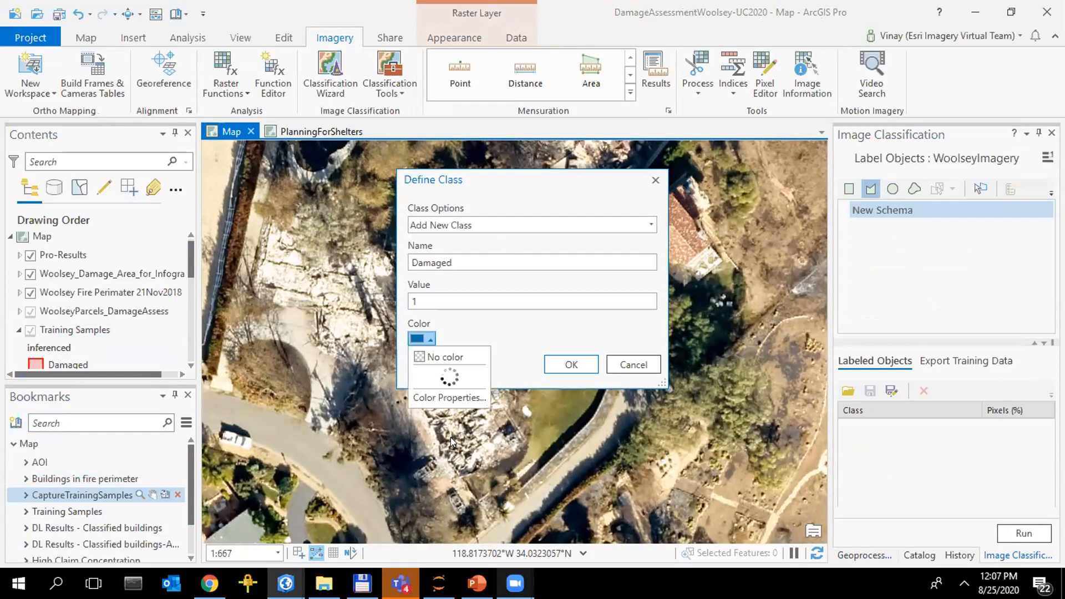
{"action": "left_click", "coordinate": [438, 426]}
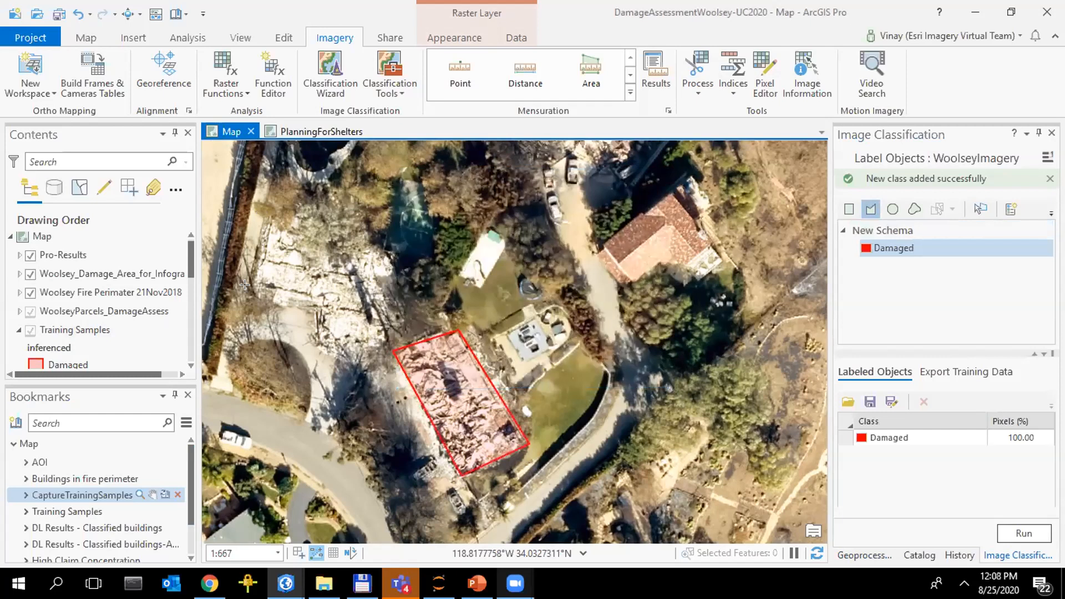
{"action": "left_click", "coordinate": [311, 303]}
{"action": "left_click", "coordinate": [310, 347]}
{"action": "left_click", "coordinate": [365, 366]}
{"action": "double_click", "coordinate": [395, 246]}
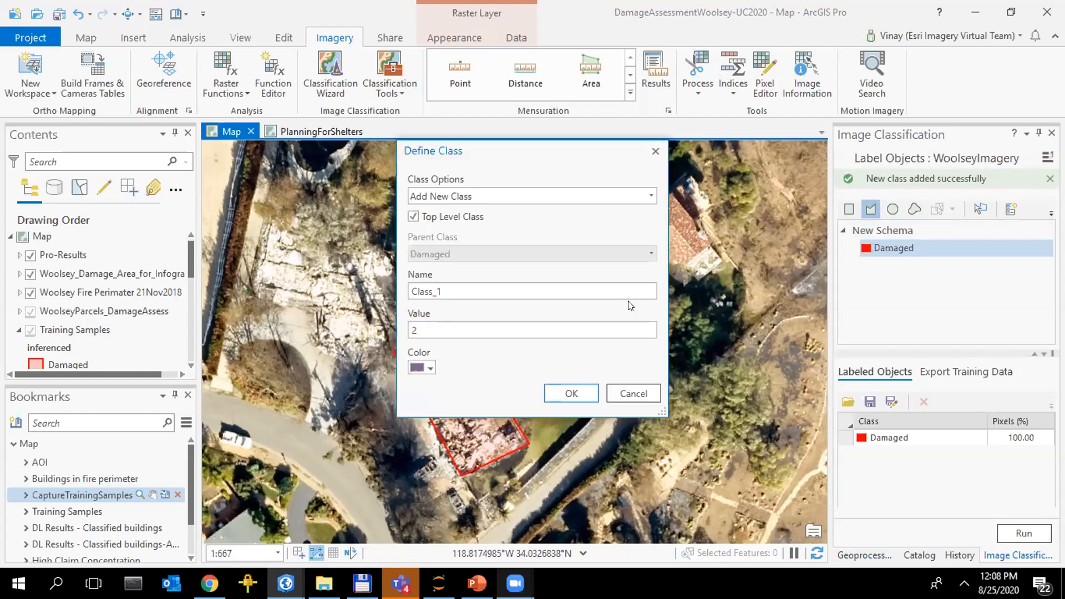
{"action": "key", "text": "Escape"}
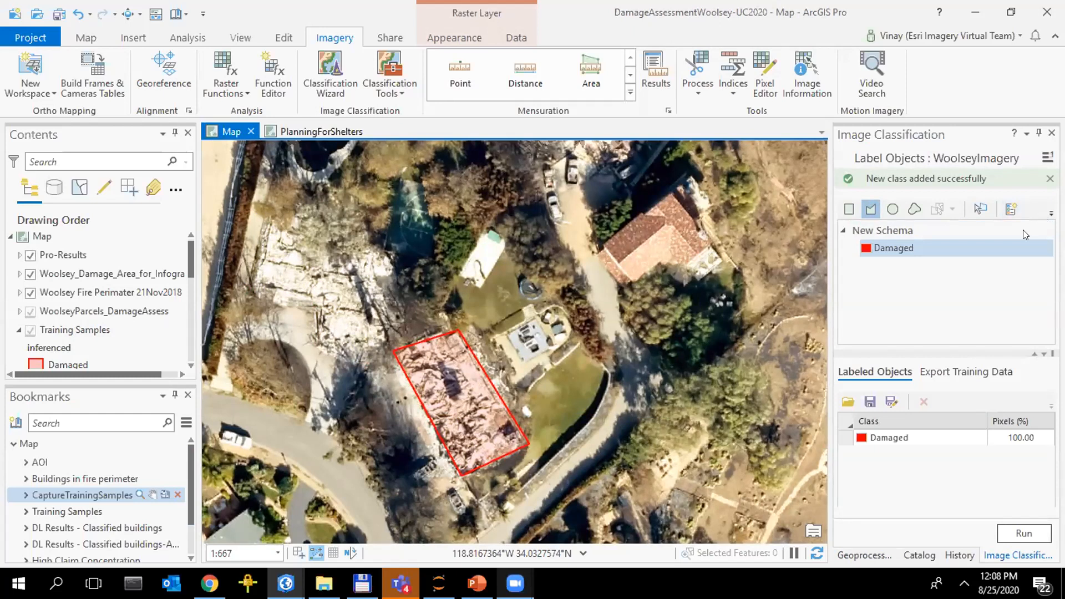
Add a new class to the schema named undamaged, with value 2 and a green color
{"action": "left_click", "coordinate": [1051, 213]}
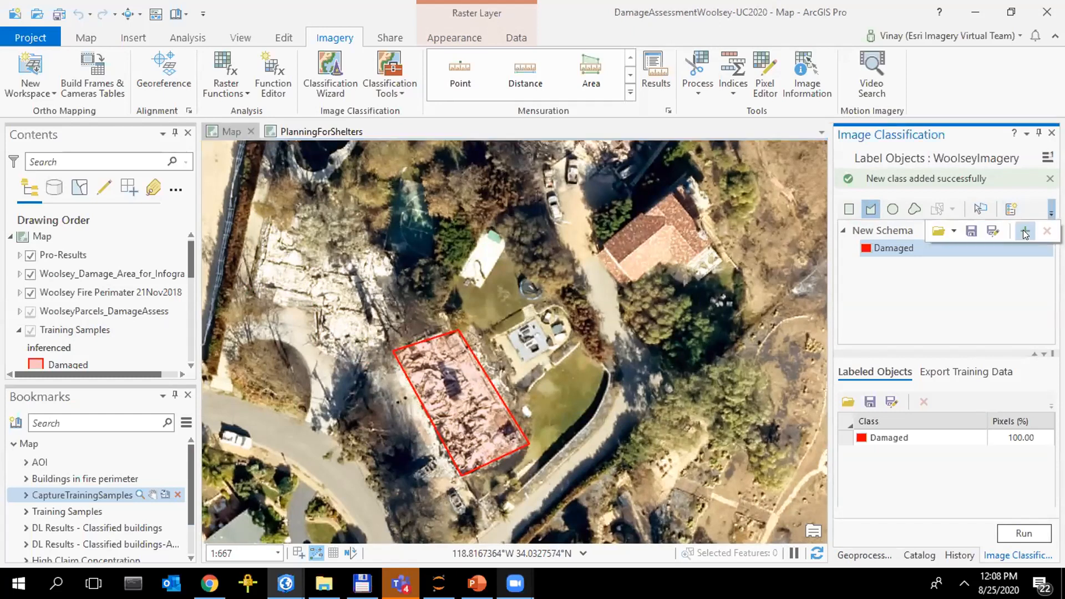
{"action": "left_click", "coordinate": [1025, 231]}
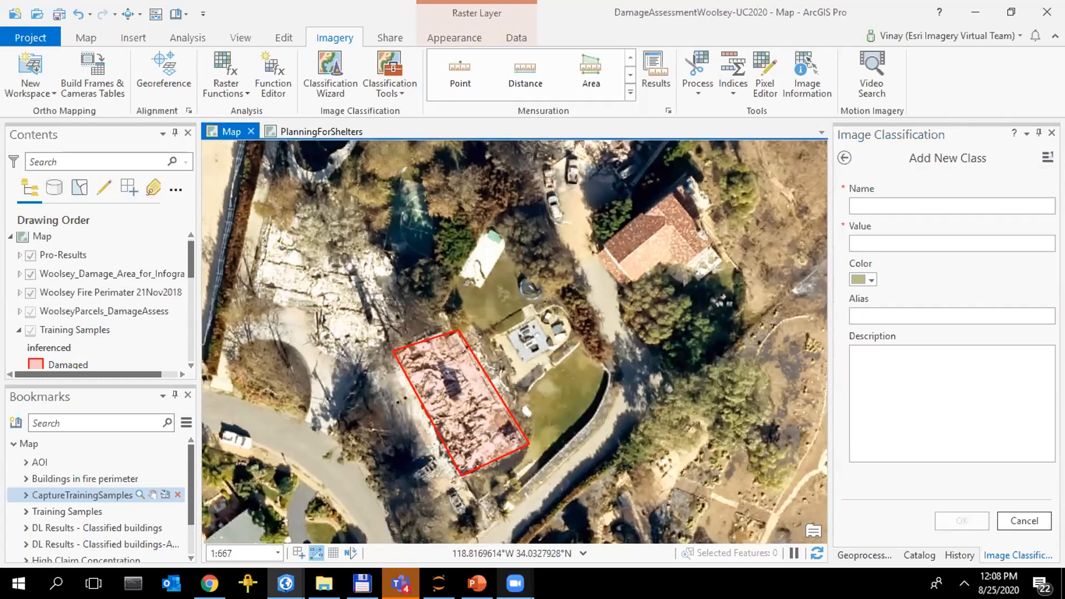
{"action": "left_click", "coordinate": [867, 207]}
{"action": "type", "text": "undamaged"}
{"action": "key", "text": "Tab"}
{"action": "type", "text": "2"}
{"action": "left_click", "coordinate": [868, 279]}
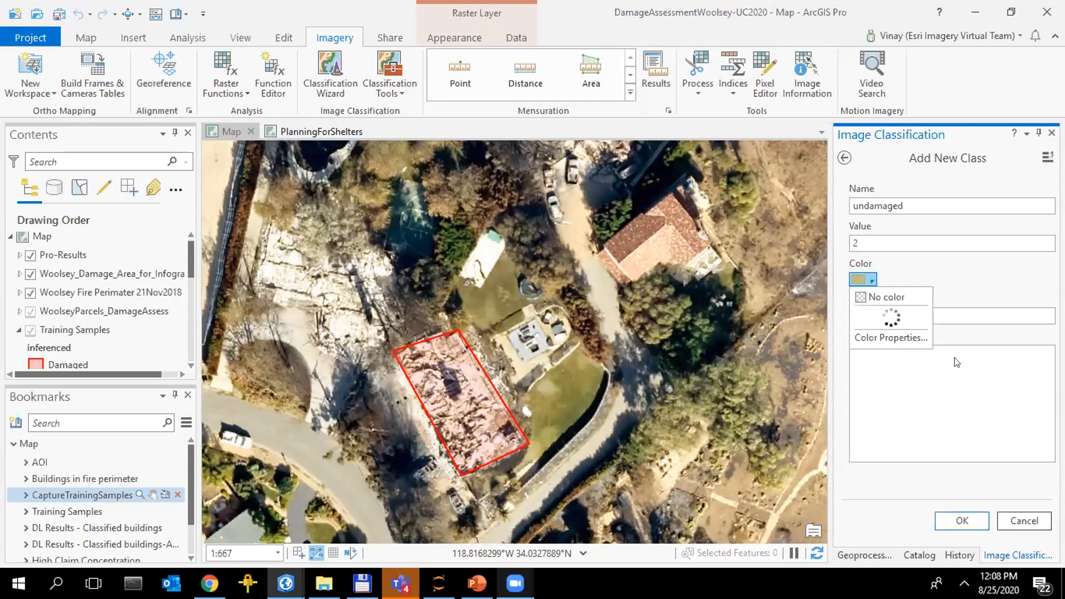
{"action": "left_click", "coordinate": [950, 517]}
Label the intact red-roofed house as undamaged by drawing a polygon around its roof outline
{"action": "left_click", "coordinate": [660, 190]}
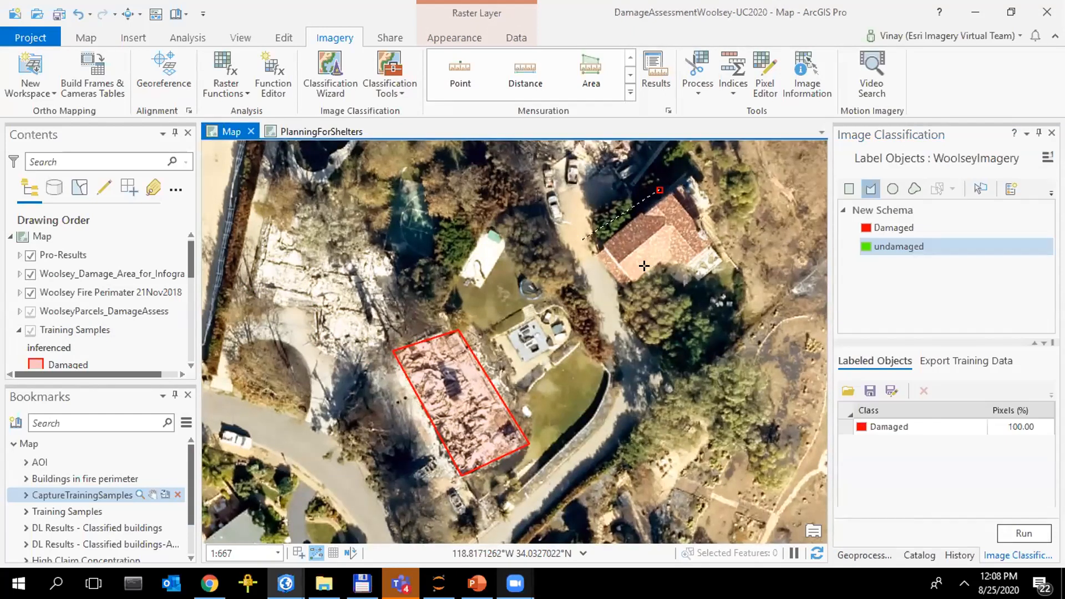
{"action": "left_click", "coordinate": [582, 241]}
{"action": "left_click", "coordinate": [625, 300]}
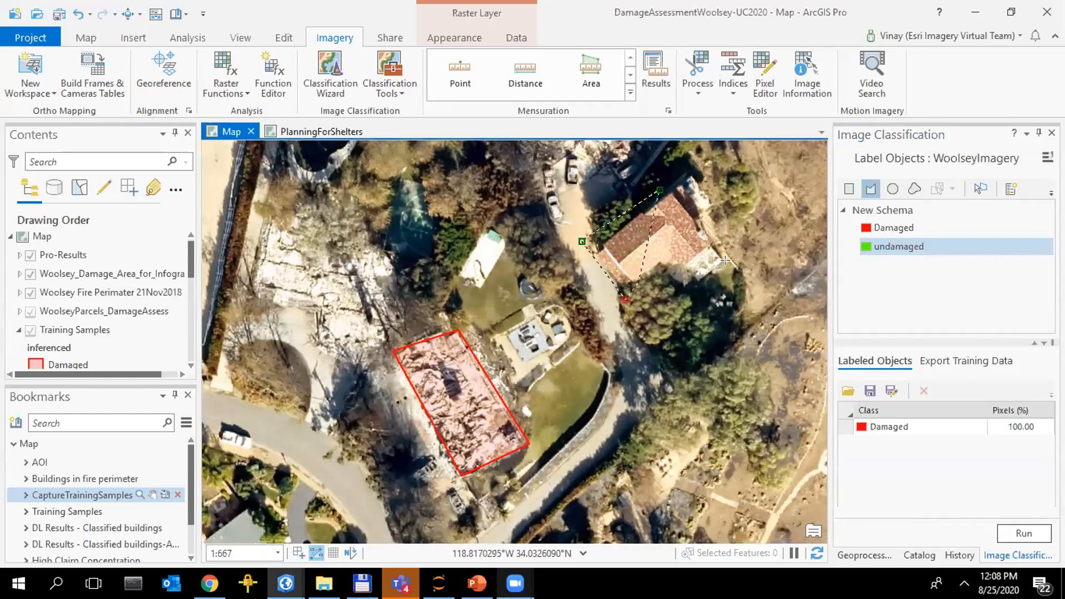
{"action": "left_click", "coordinate": [671, 262]}
{"action": "left_click", "coordinate": [701, 284]}
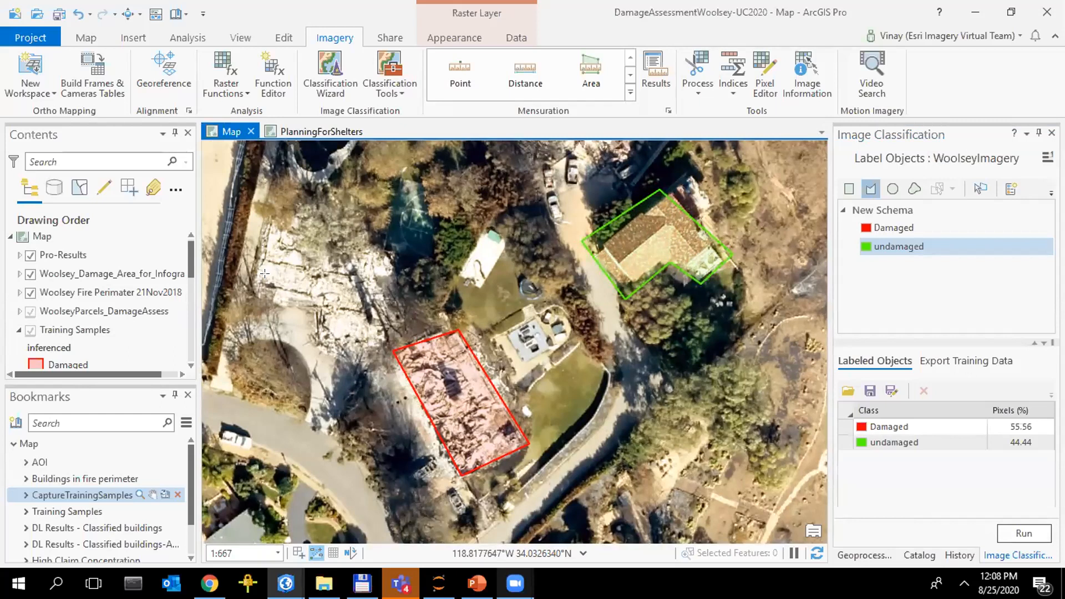
Set the Buildings Woolsey layer's out-beyond visibility scale to None, then turn the layer off after viewing the footprints
{"action": "left_click", "coordinate": [94, 507]}
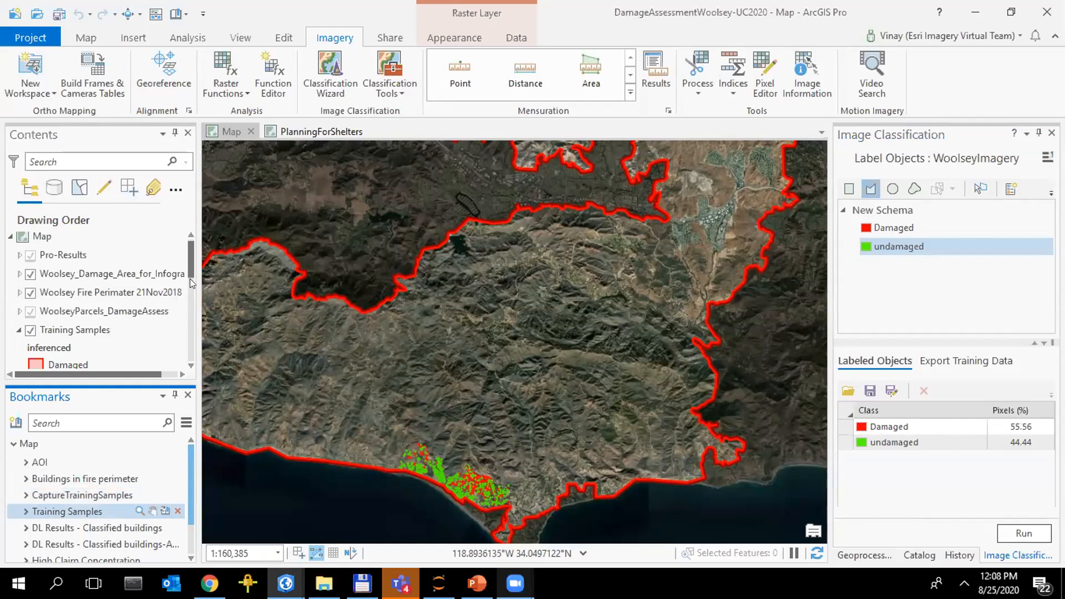
{"action": "scroll", "coordinate": [125, 331], "scroll_direction": "down", "scroll_amount": 3}
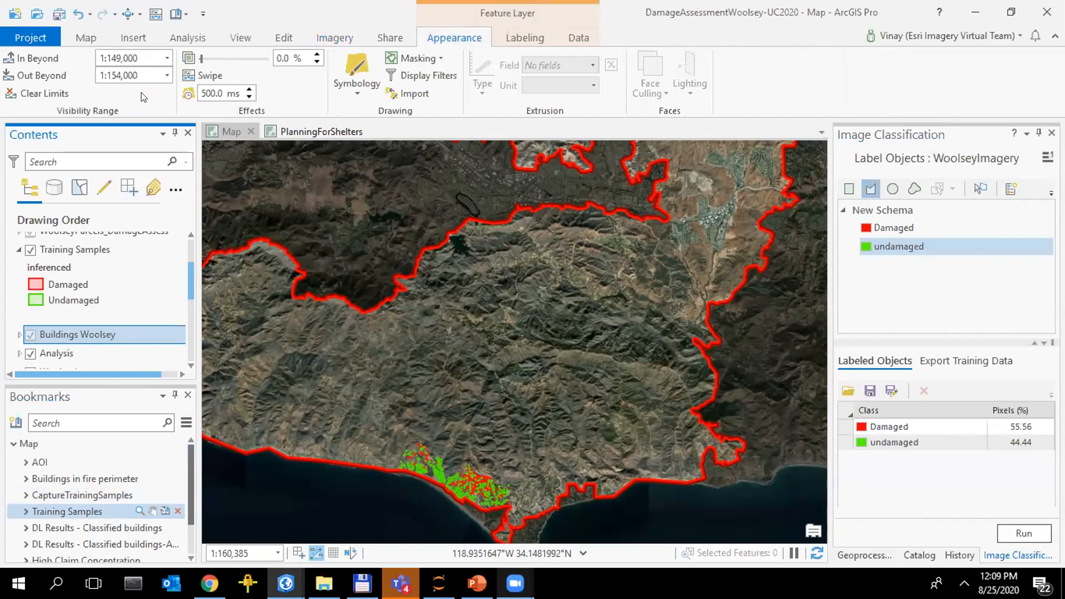
{"action": "left_click", "coordinate": [167, 76]}
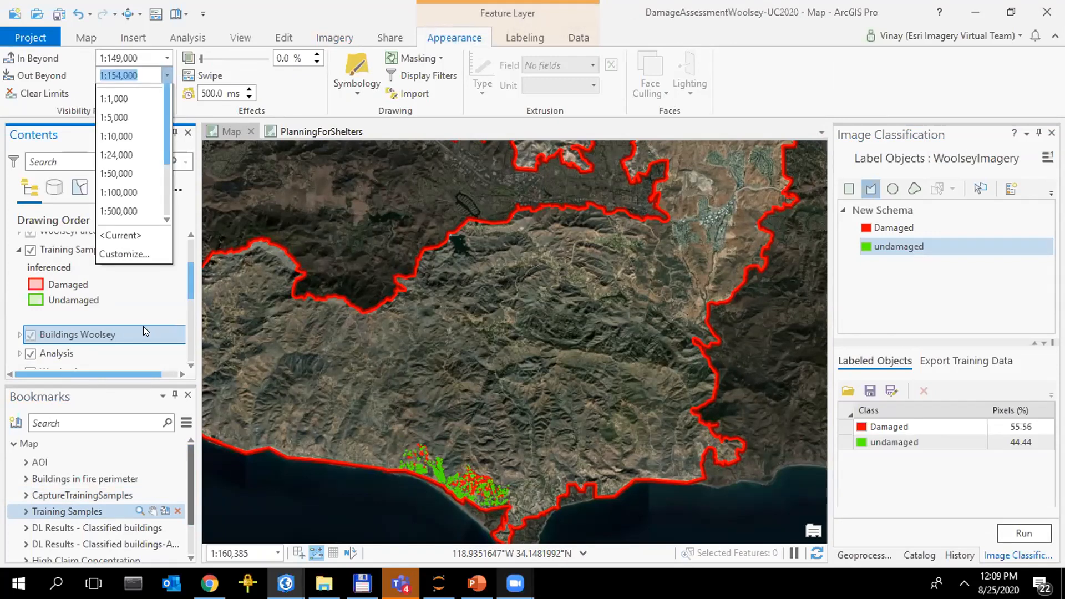
{"action": "left_click", "coordinate": [143, 326]}
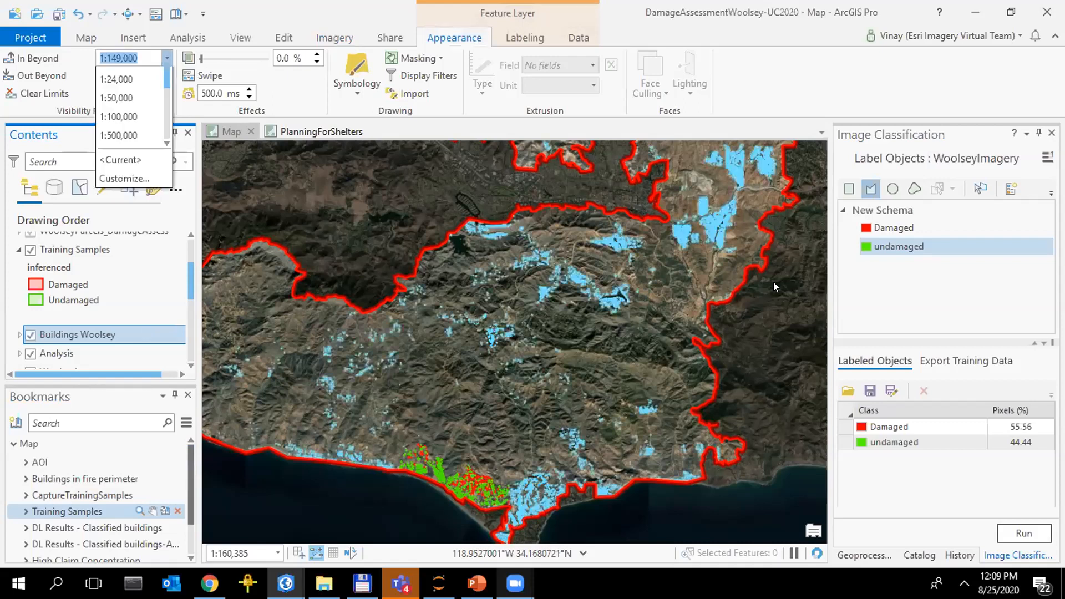
{"action": "left_click", "coordinate": [26, 341]}
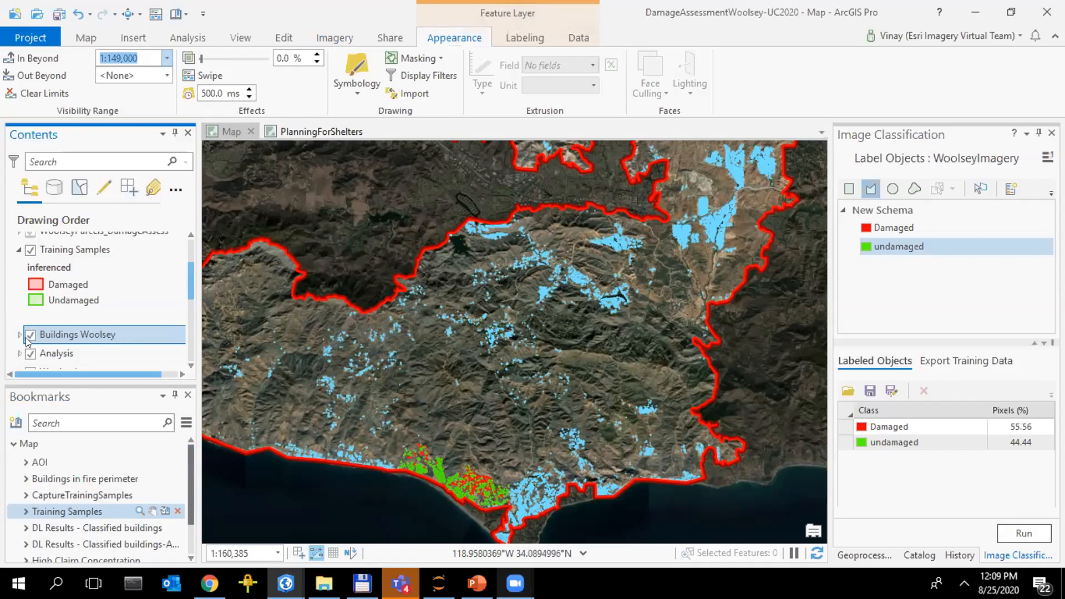
{"action": "left_click", "coordinate": [30, 335]}
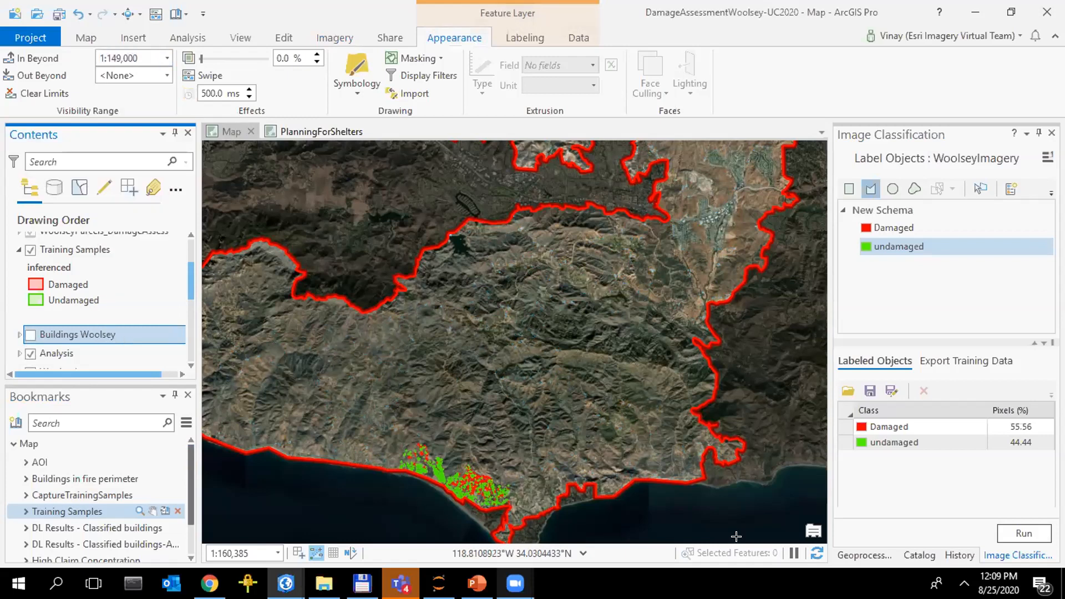
Set up the training data export with the Woolsey Fire Perimeter layer as mask and PASCAL Visual Object Classes as metadata format
{"action": "left_click", "coordinate": [943, 362]}
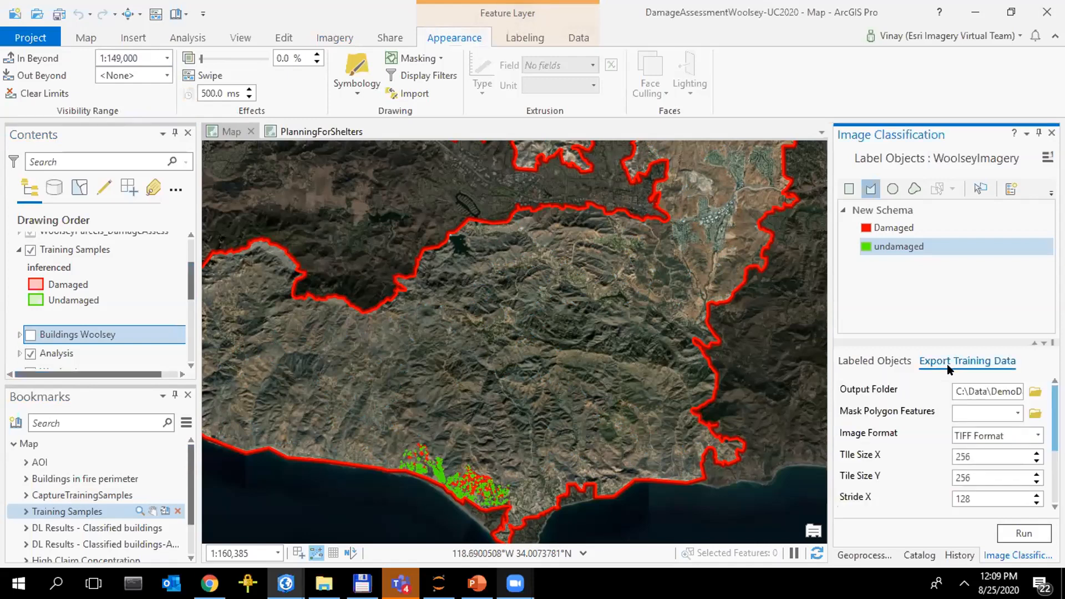
{"action": "left_click", "coordinate": [1014, 415]}
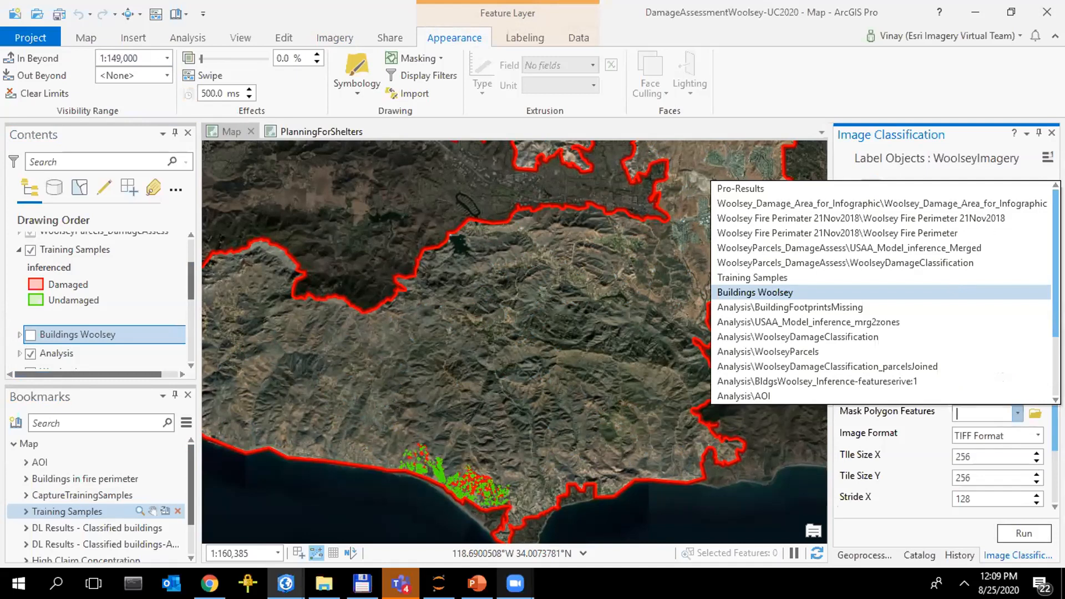
{"action": "left_click", "coordinate": [876, 233]}
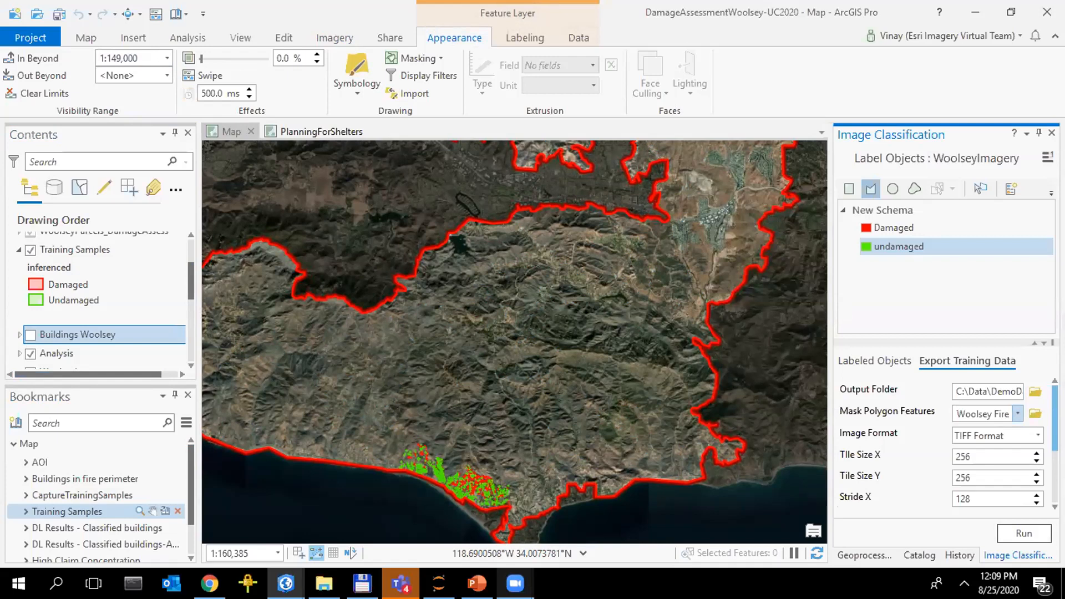
{"action": "scroll", "coordinate": [943, 444], "scroll_direction": "down", "scroll_amount": 3}
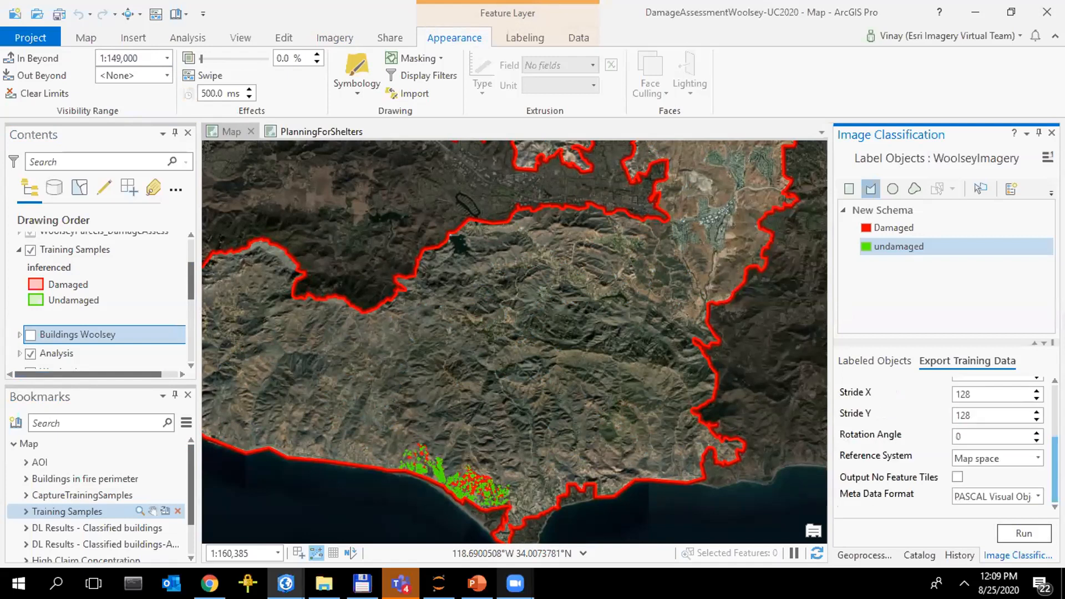
{"action": "left_click", "coordinate": [1038, 497]}
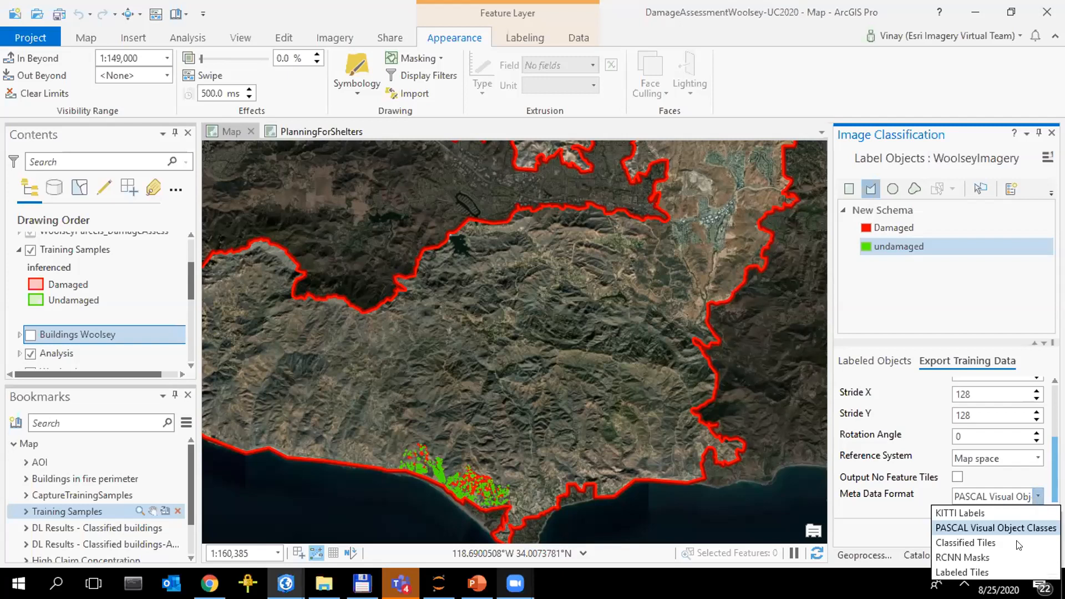
{"action": "left_click", "coordinate": [1003, 530]}
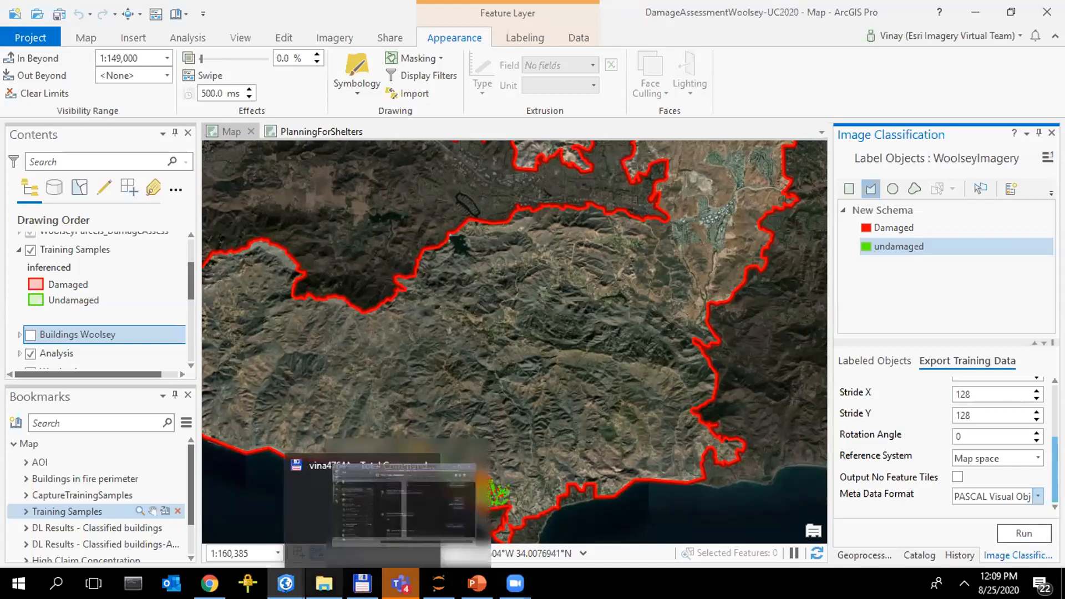
View the exported chips in the TrainingChips images folder in File Explorer, and open the Train Deep Learning Model tool in ArcGIS Pro
{"action": "left_click", "coordinate": [324, 584]}
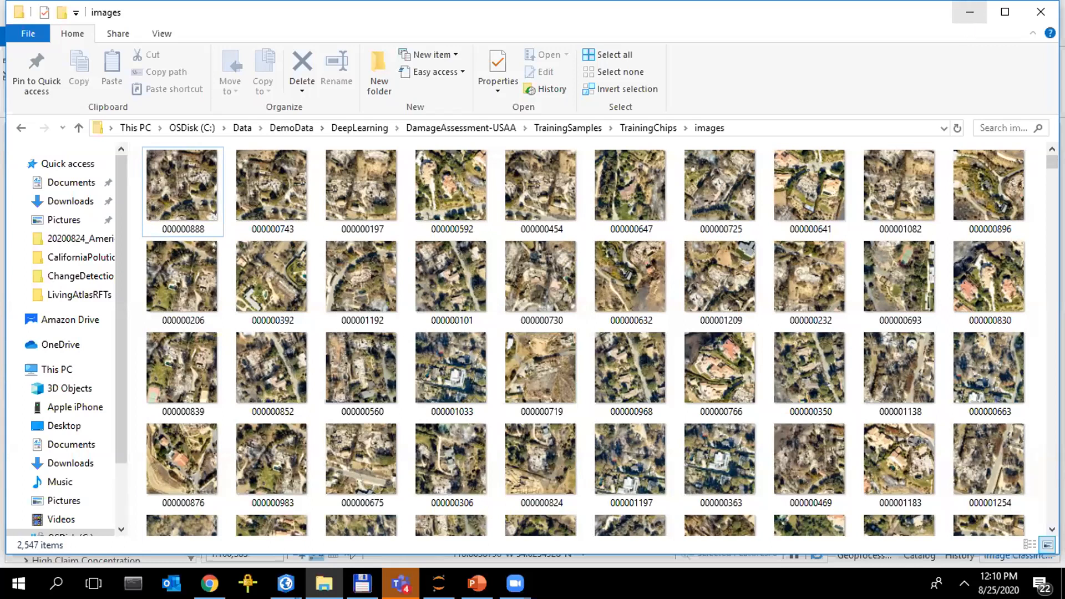
{"action": "left_click", "coordinate": [938, 557]}
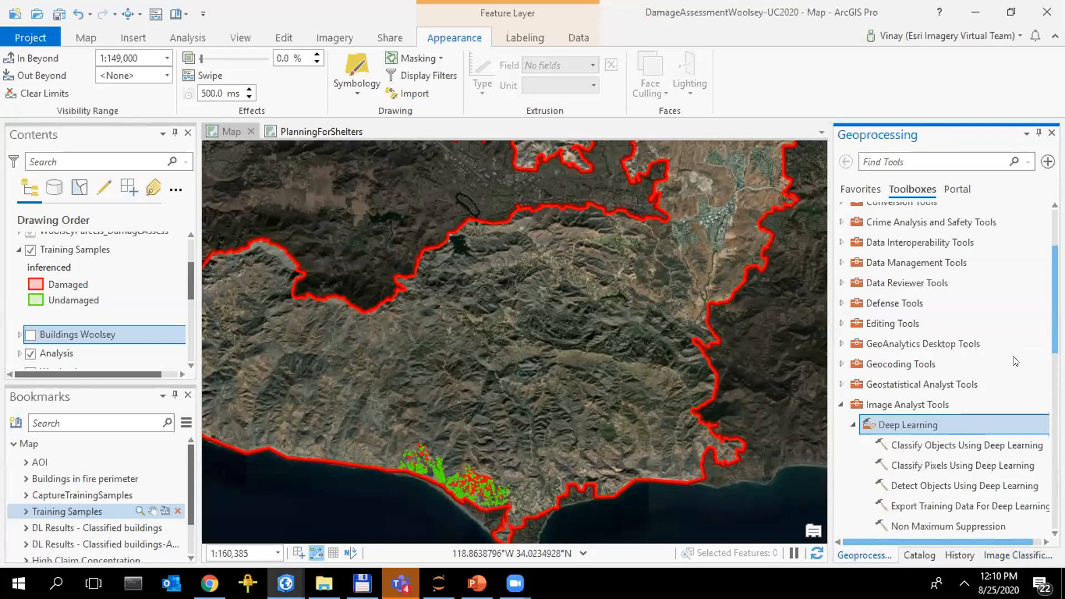
{"action": "scroll", "coordinate": [985, 410], "scroll_direction": "down", "scroll_amount": 2}
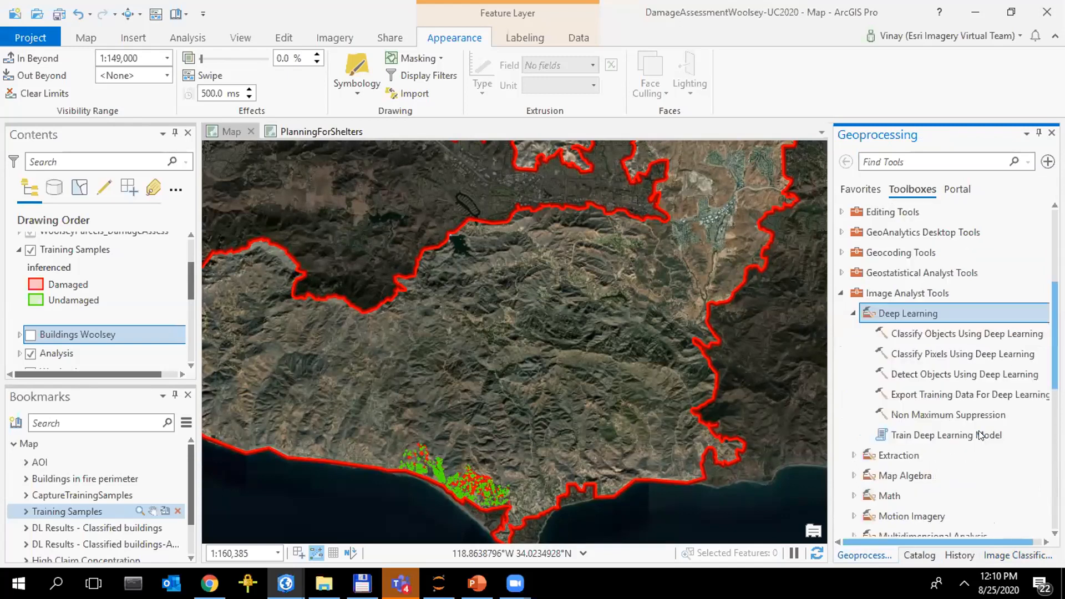
{"action": "left_click", "coordinate": [979, 435]}
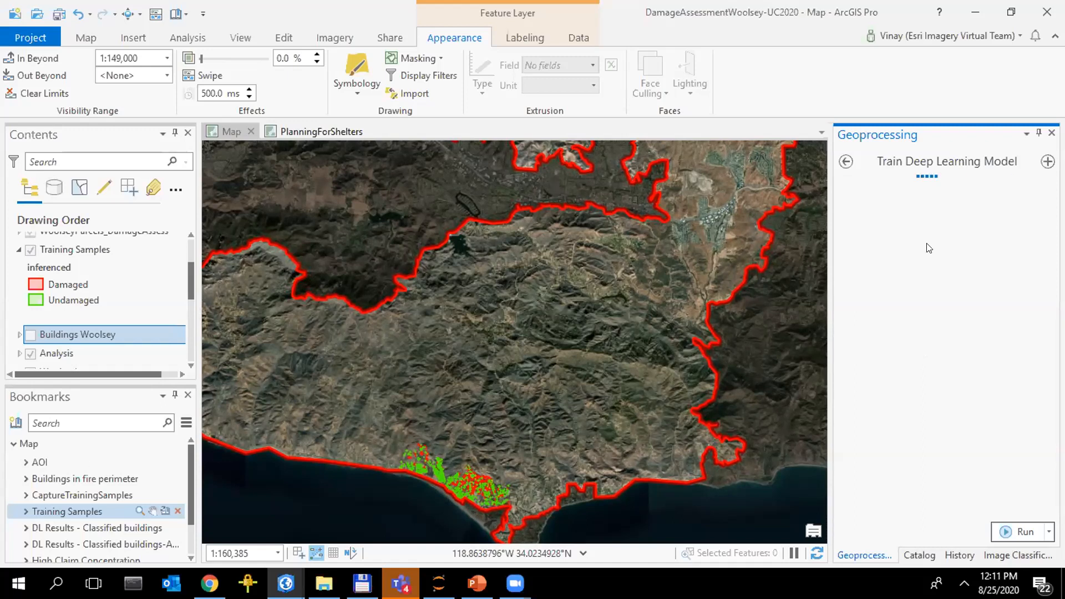
Show the DL Results - Classified buildings bookmark, and view the Training bookmark's cloud samples in the CloudDetection project
{"action": "left_click", "coordinate": [80, 525]}
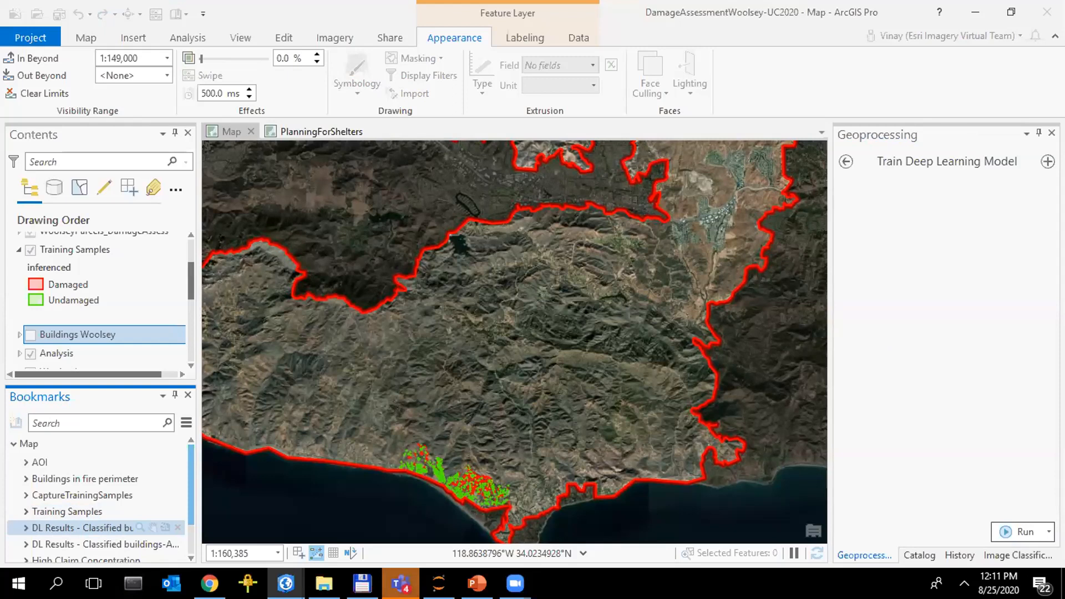
{"action": "mouse_move", "coordinate": [401, 583]}
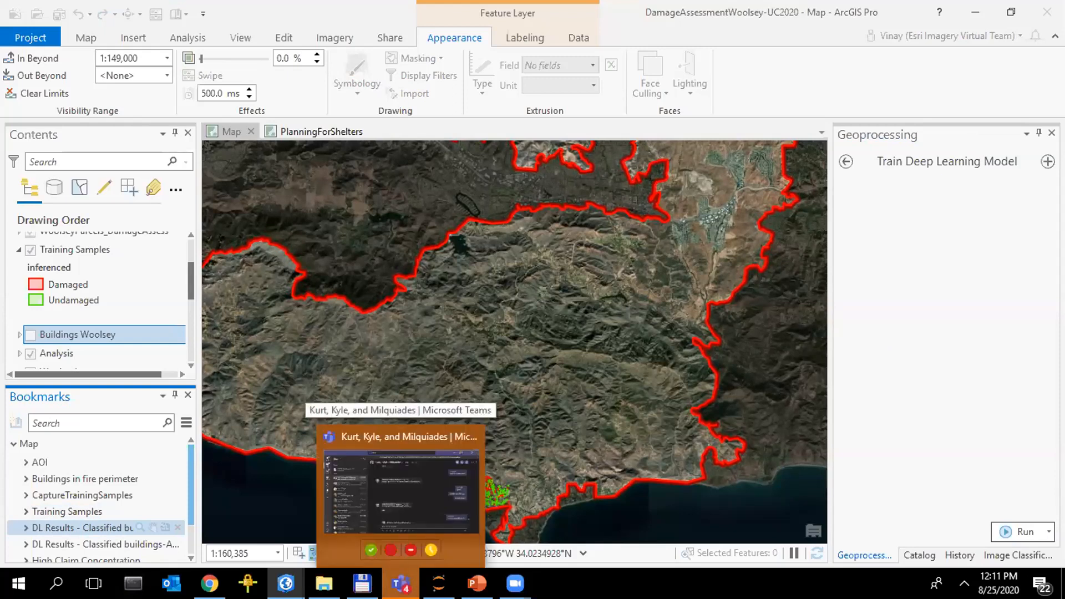
{"action": "mouse_move", "coordinate": [286, 584]}
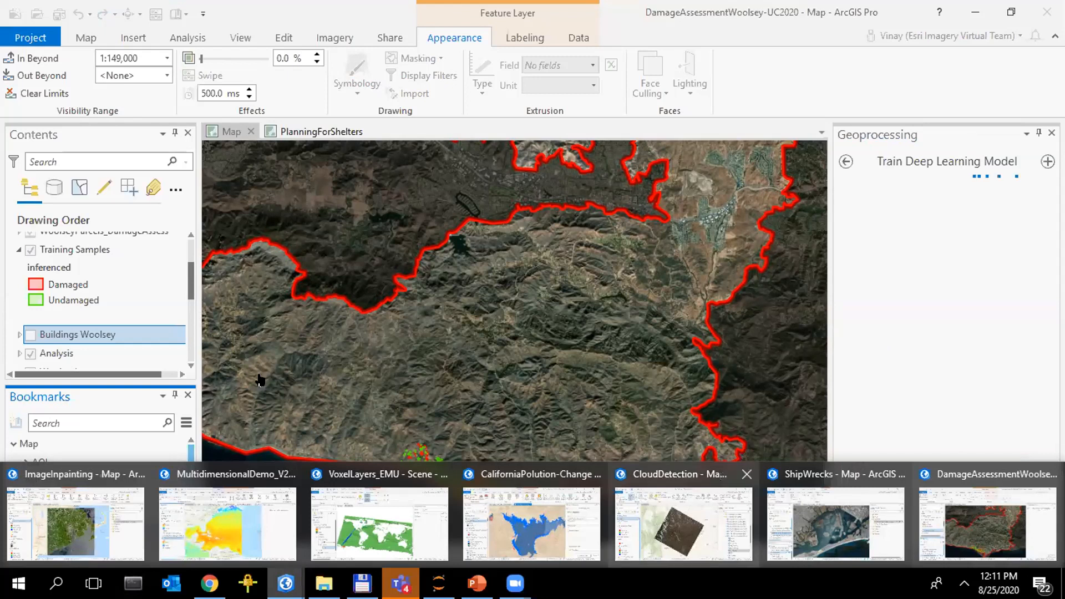
{"action": "left_click", "coordinate": [683, 524]}
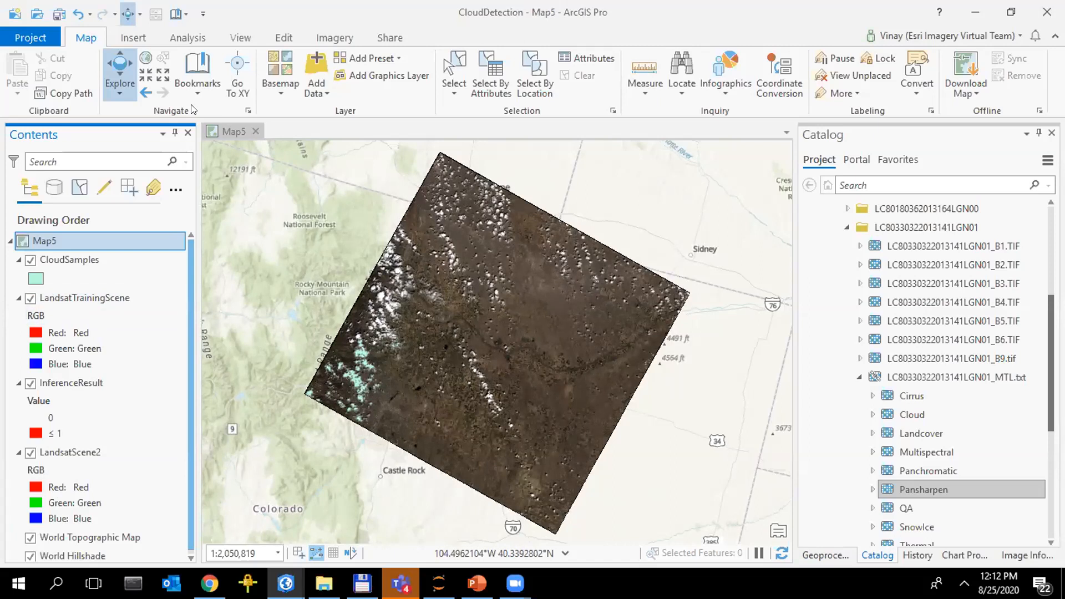
{"action": "left_click", "coordinate": [196, 84]}
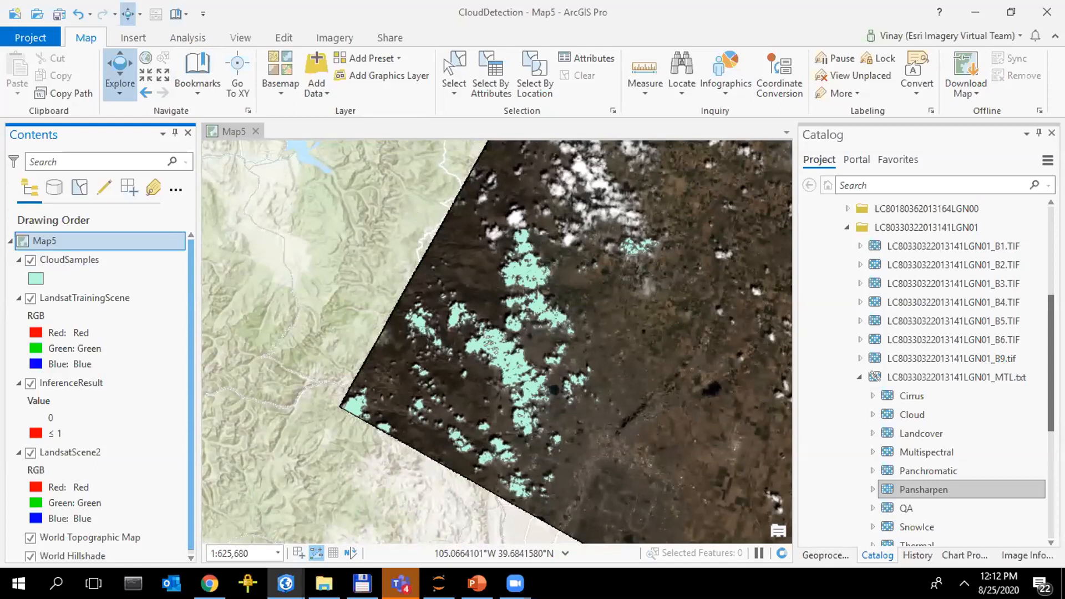
Return to the DamageAssessmentWoolsey project and review the available model types in Train Deep Learning Model's Model Parameters
{"action": "left_click", "coordinate": [285, 584]}
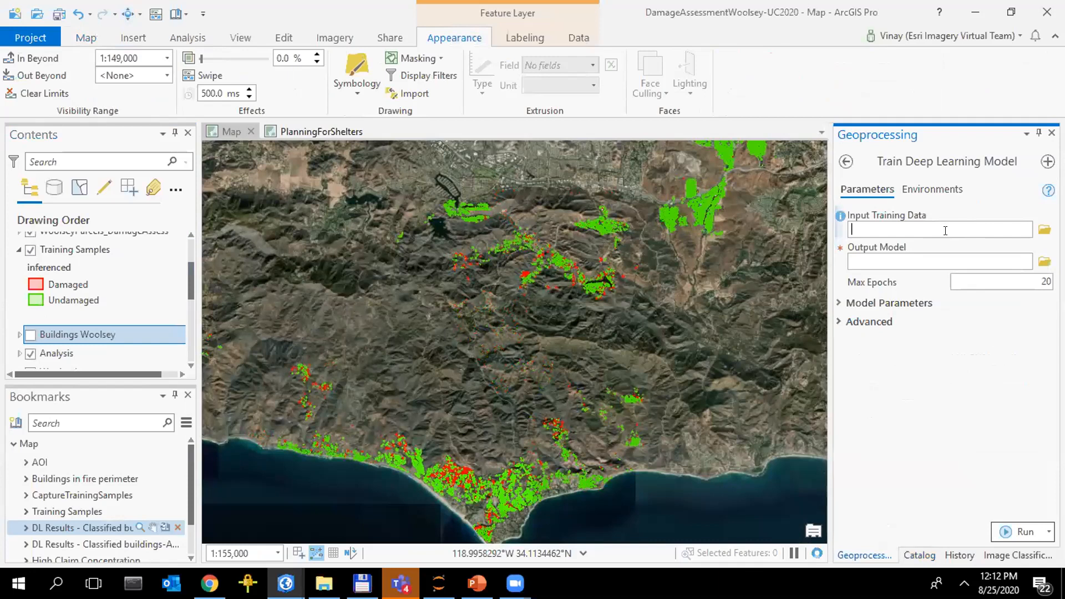
{"action": "left_click", "coordinate": [921, 256]}
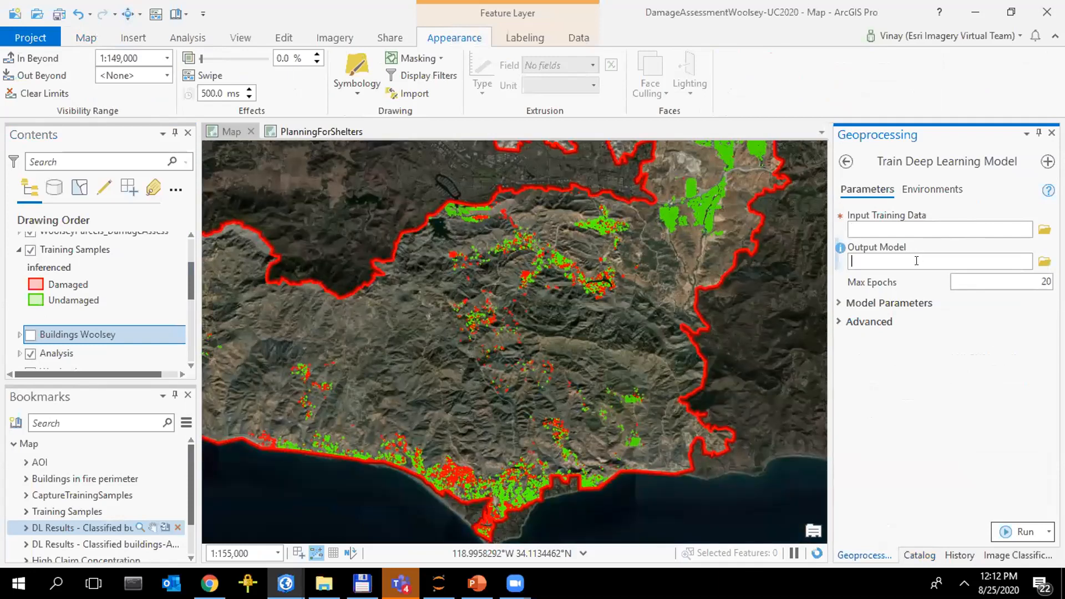
{"action": "left_click", "coordinate": [891, 305]}
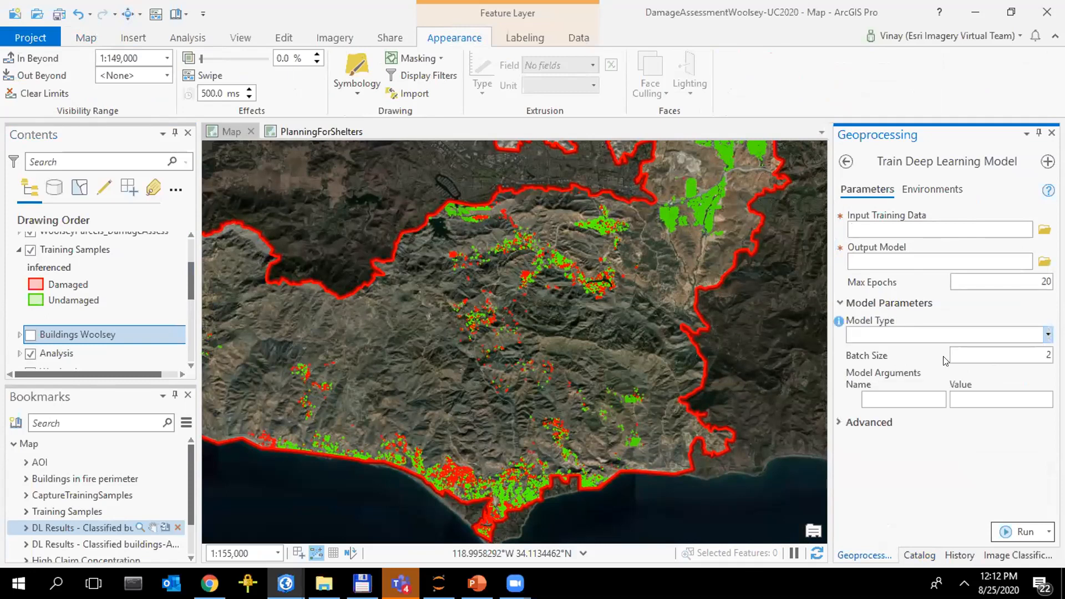
{"action": "left_click", "coordinate": [946, 335]}
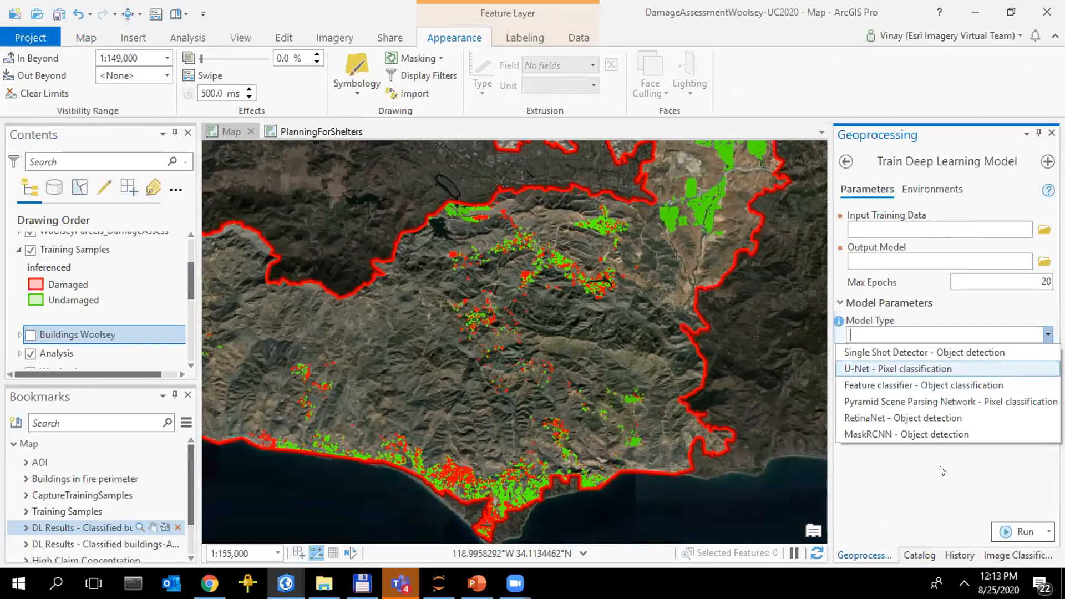
{"action": "left_click", "coordinate": [373, 545]}
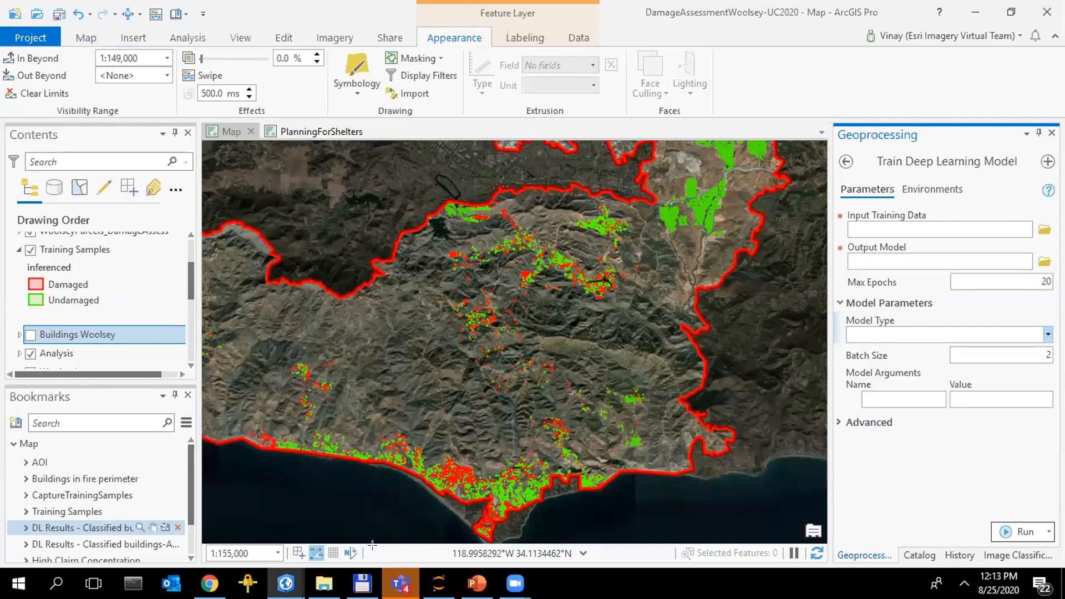
Open the PlanningForShelters map and turn on the layer identifying shelters in a 20 min walk
{"action": "left_click", "coordinate": [63, 519]}
{"action": "left_click", "coordinate": [65, 543]}
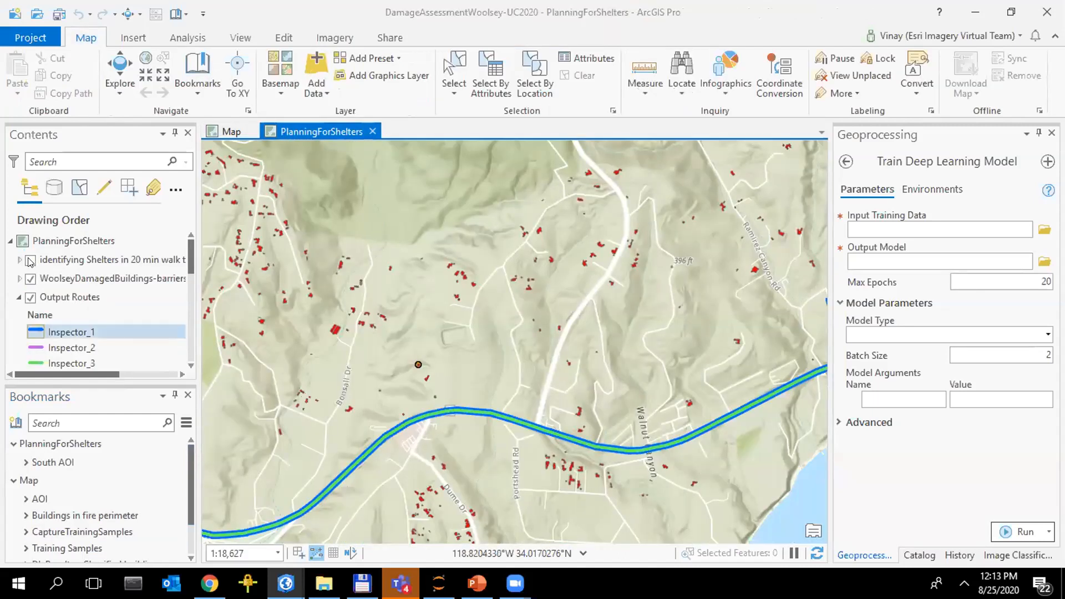
{"action": "left_click", "coordinate": [31, 261]}
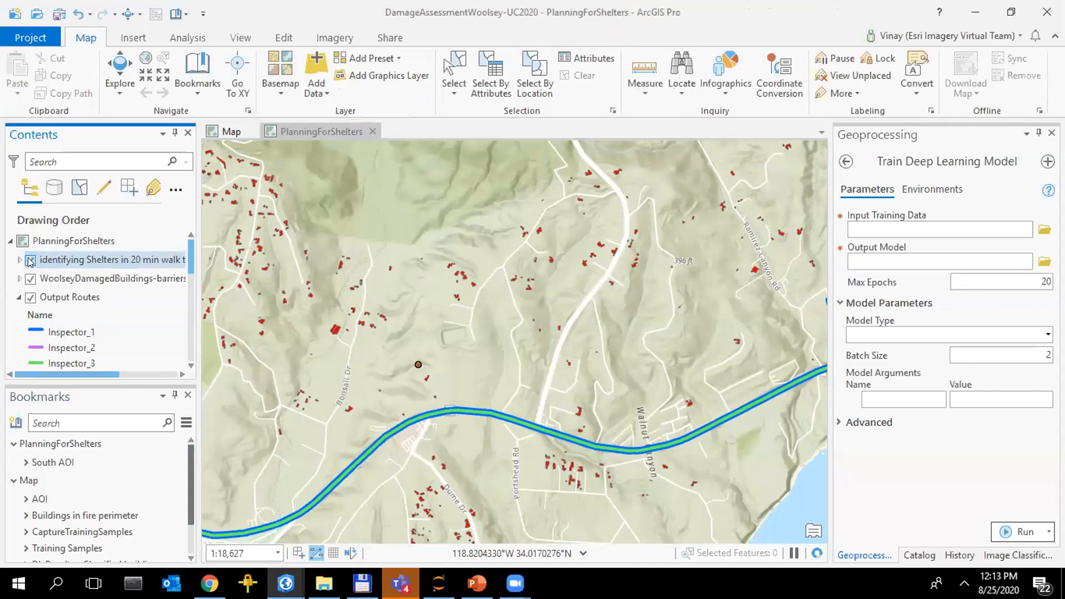
{"action": "left_click", "coordinate": [31, 260]}
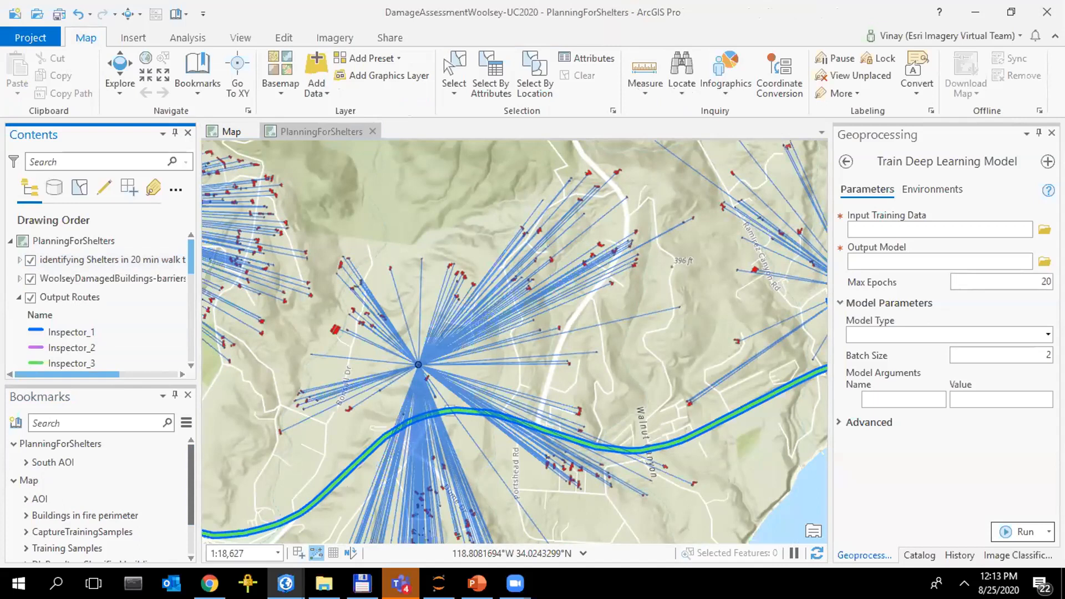
Switch to the CloudDetection project and try to go to the Clouds bookmark in Map5
{"action": "mouse_move", "coordinate": [286, 584]}
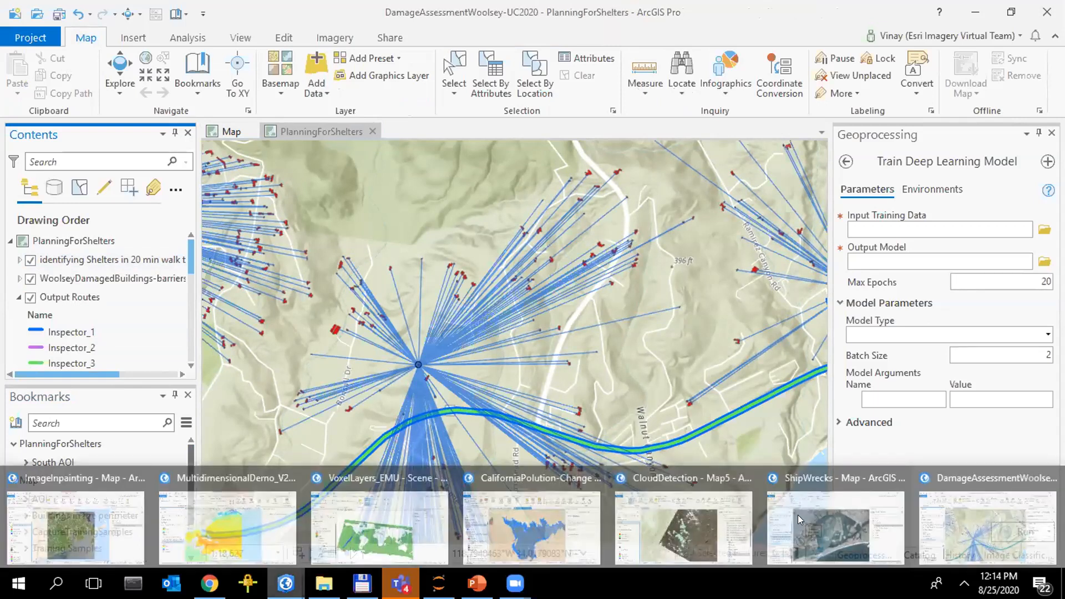
{"action": "left_click", "coordinate": [686, 535]}
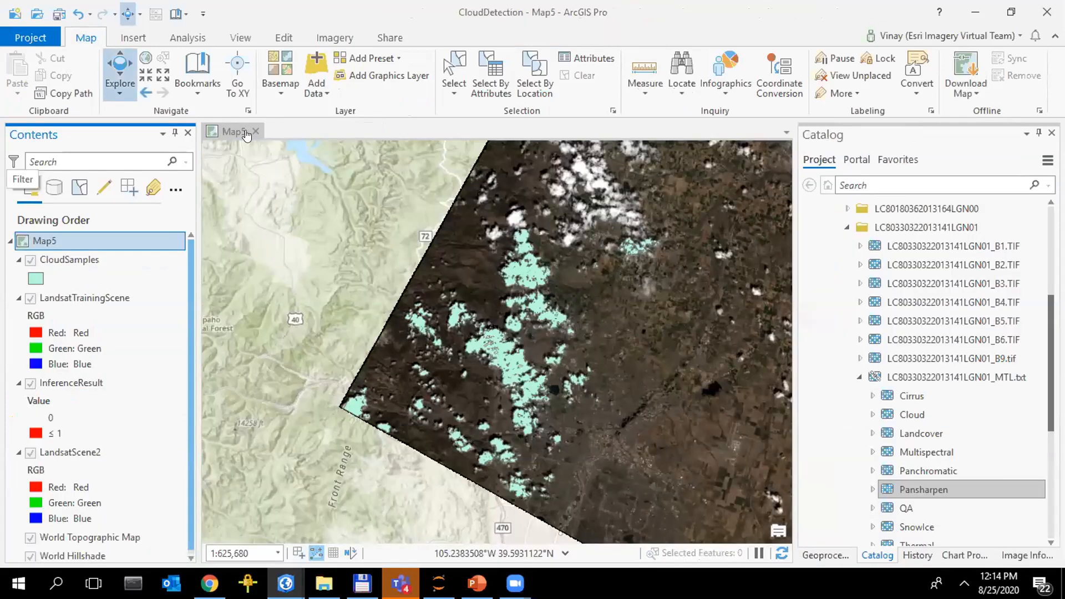
{"action": "left_click", "coordinate": [204, 92]}
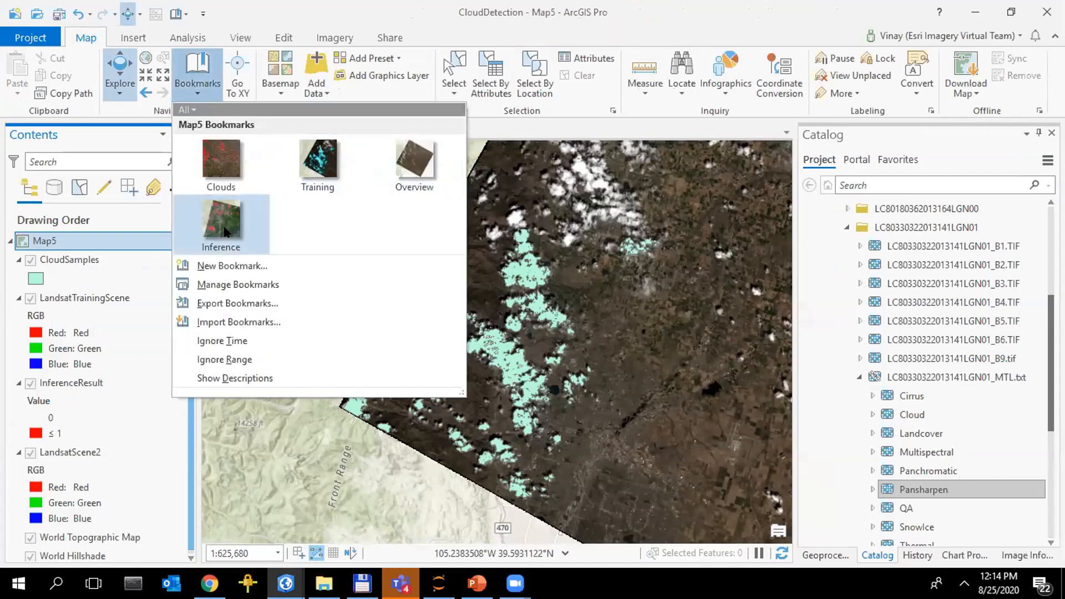
{"action": "left_click", "coordinate": [219, 156]}
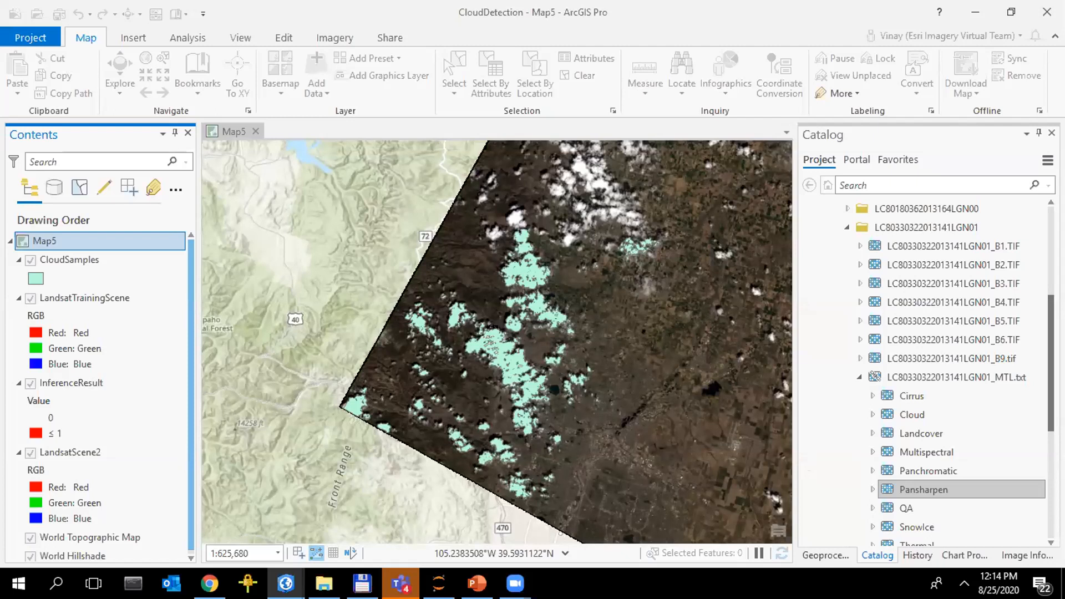
Take a brief look at the ImageInpainting project's map and return to the CloudDetection project
{"action": "mouse_move", "coordinate": [285, 583]}
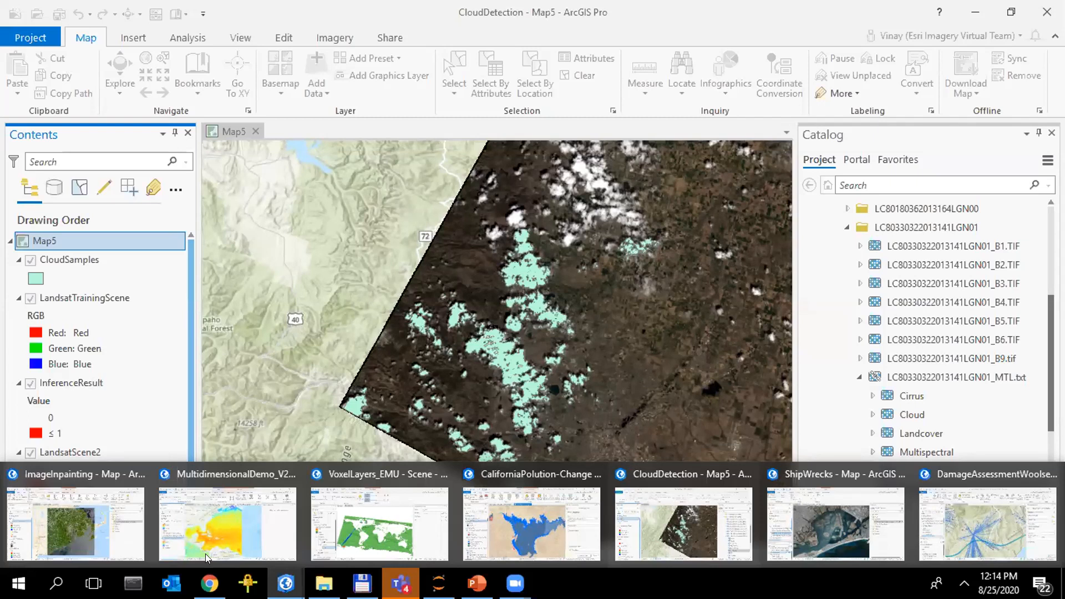
{"action": "mouse_move", "coordinate": [209, 583]}
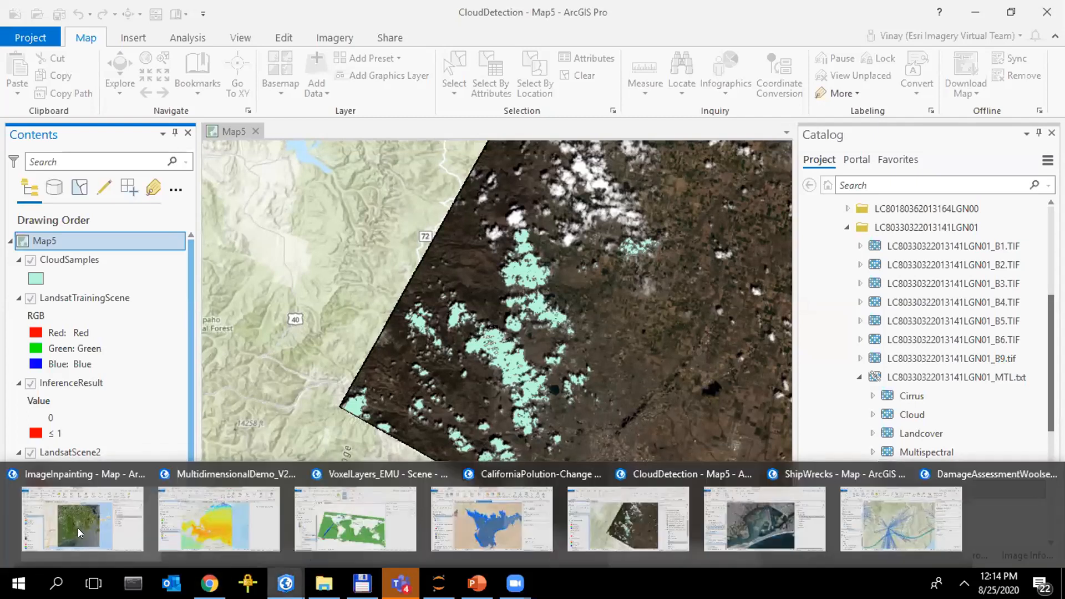
{"action": "left_click", "coordinate": [78, 528]}
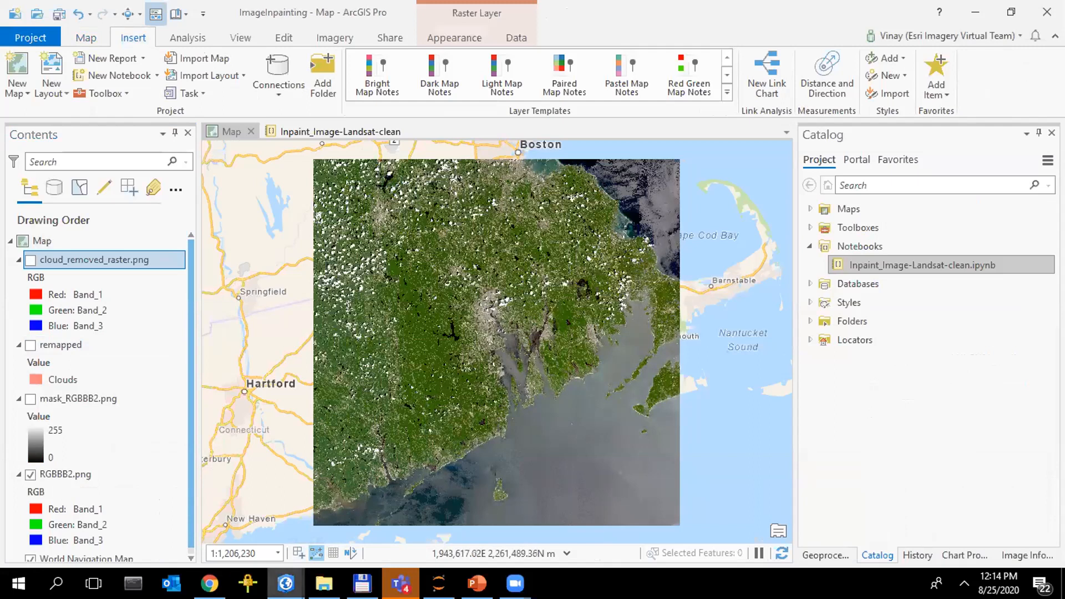
{"action": "left_click", "coordinate": [286, 584]}
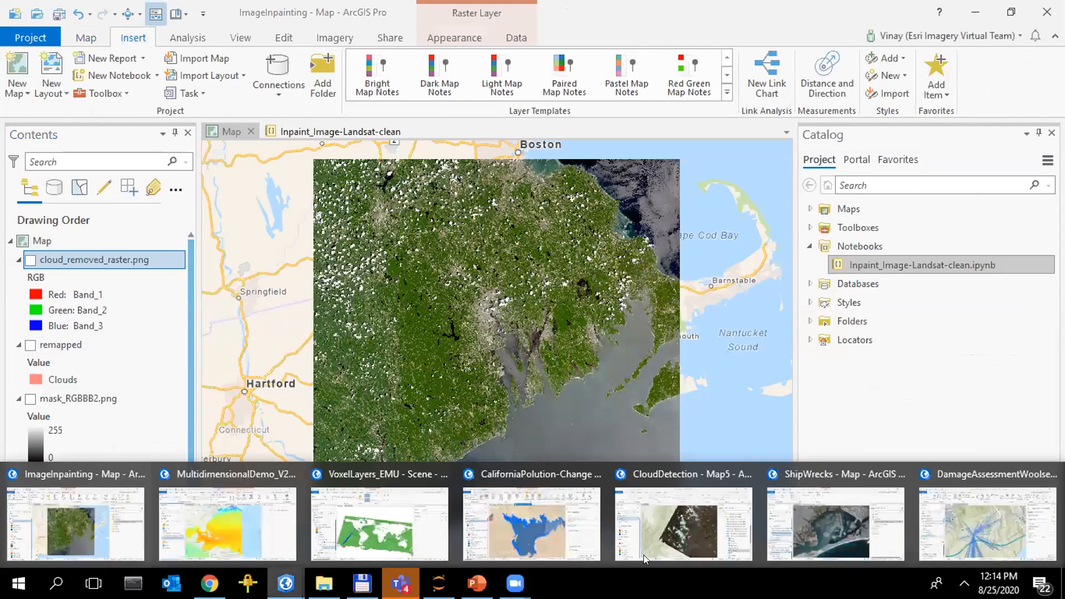
{"action": "left_click", "coordinate": [717, 547]}
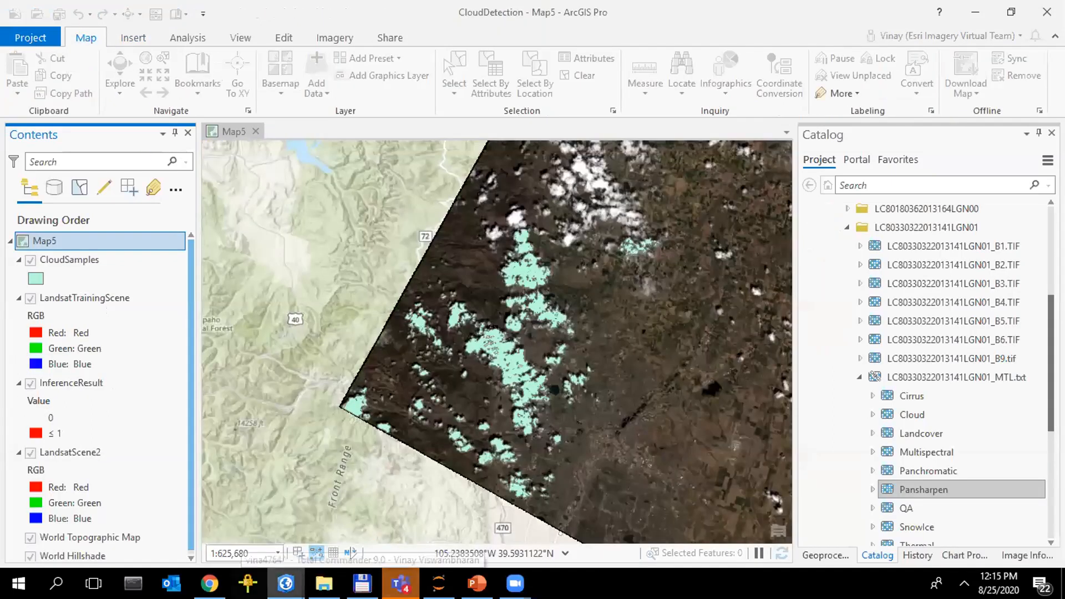
Switch to the ImageInpainting project and turn on the remapped layer to show the detected clouds
{"action": "left_click", "coordinate": [286, 583]}
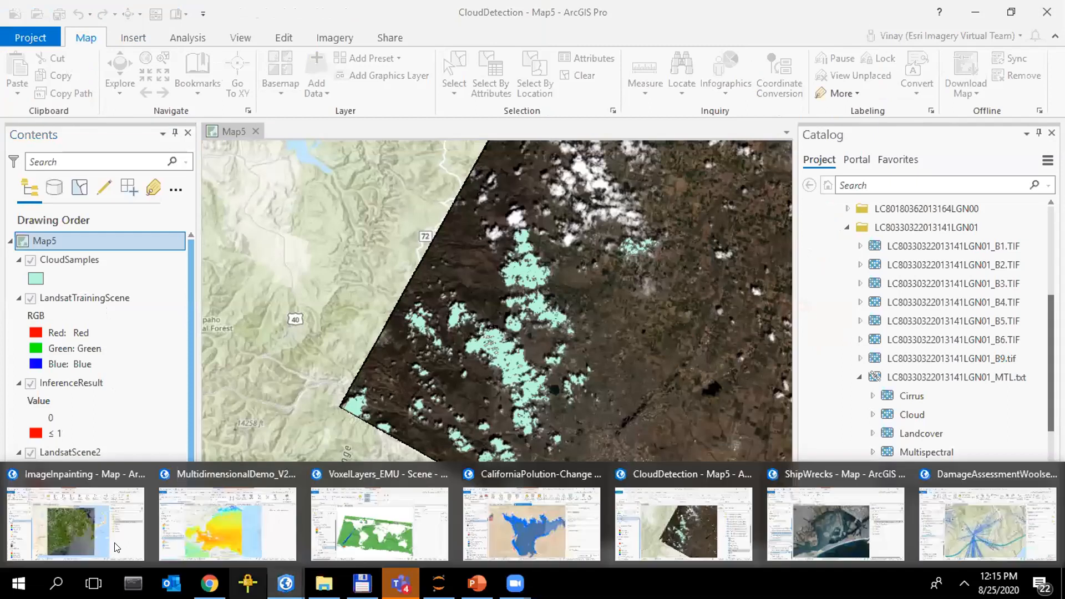
{"action": "left_click", "coordinate": [116, 548]}
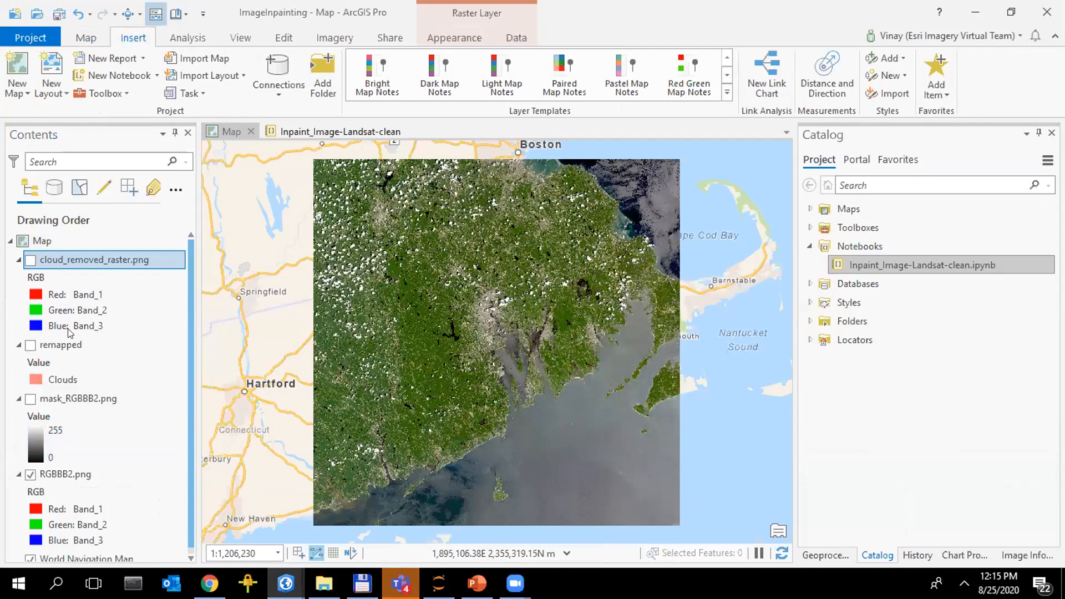
{"action": "left_click", "coordinate": [30, 345]}
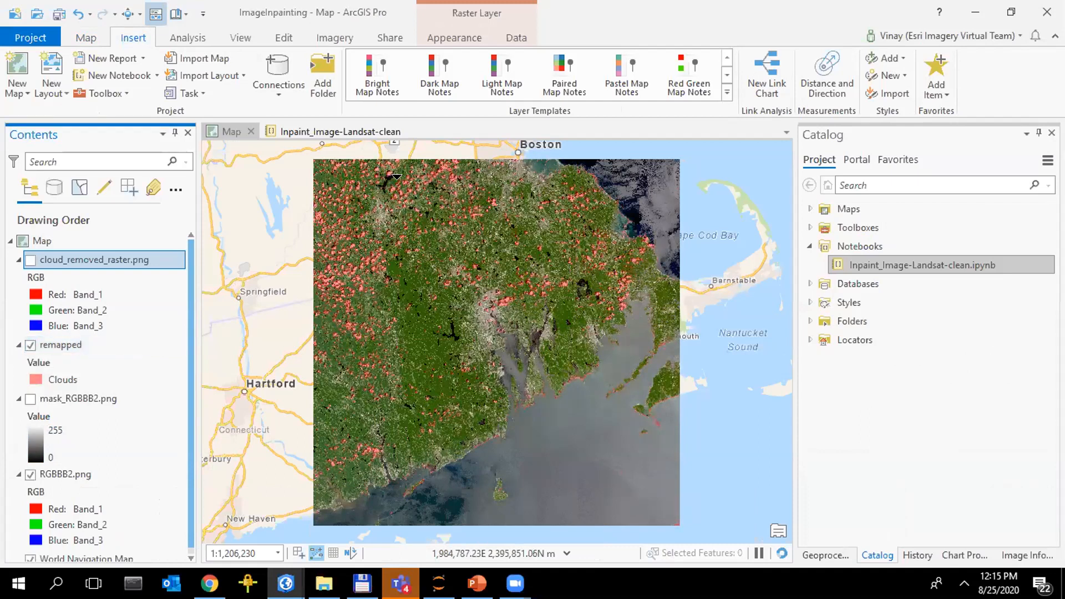
Select the remapped layer and swipe it over the Landsat image to compare the cloud mask with the imagery
{"action": "left_click", "coordinate": [388, 286]}
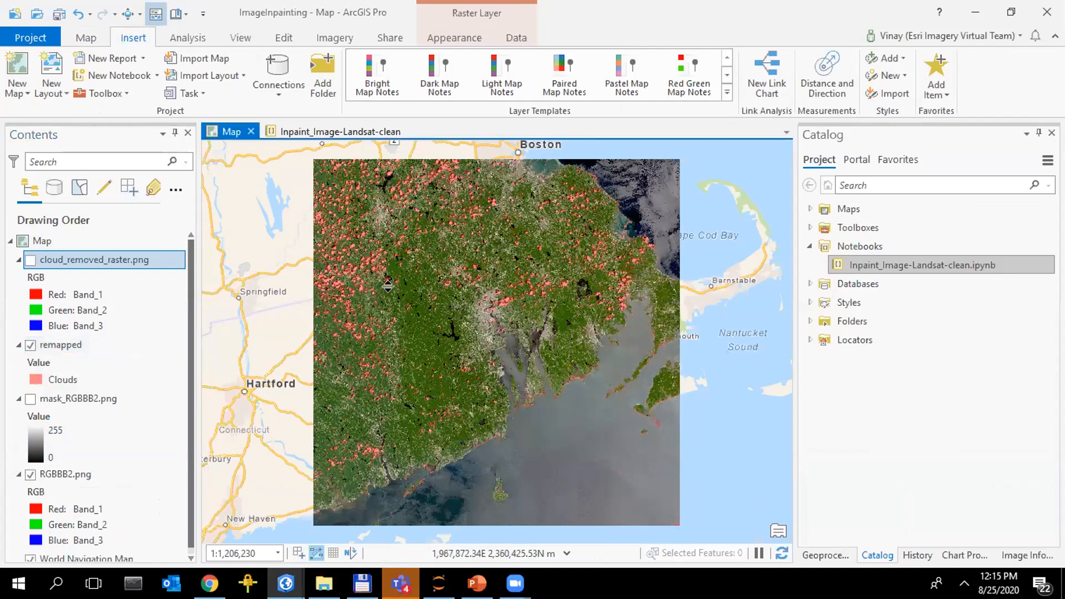
{"action": "left_click", "coordinate": [102, 360]}
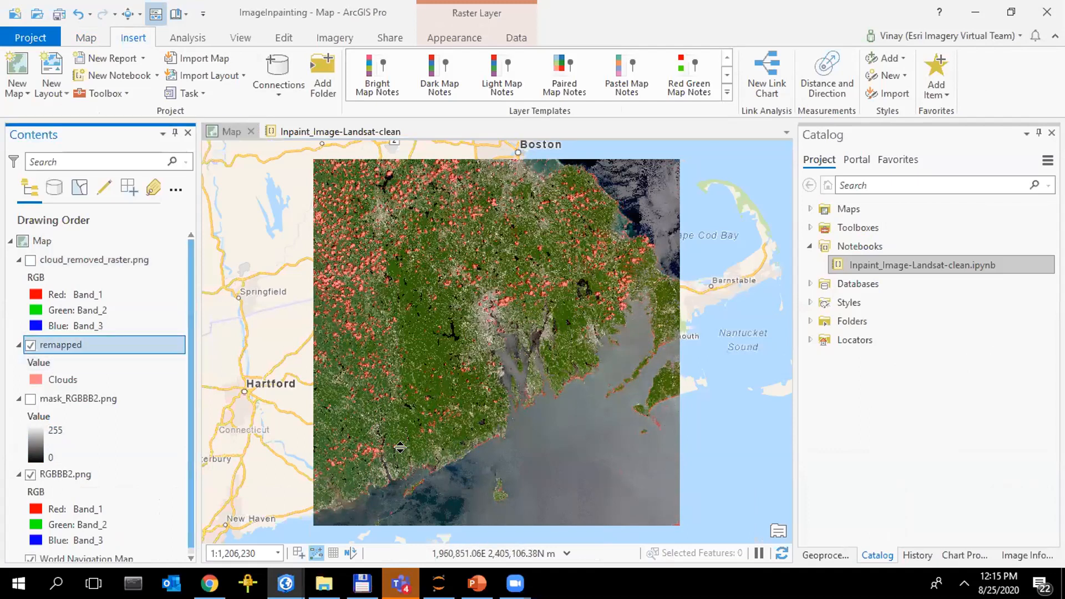
{"action": "left_click", "coordinate": [420, 413]}
{"action": "left_click_drag", "start_coordinate": [420, 412], "coordinate": [445, 188]}
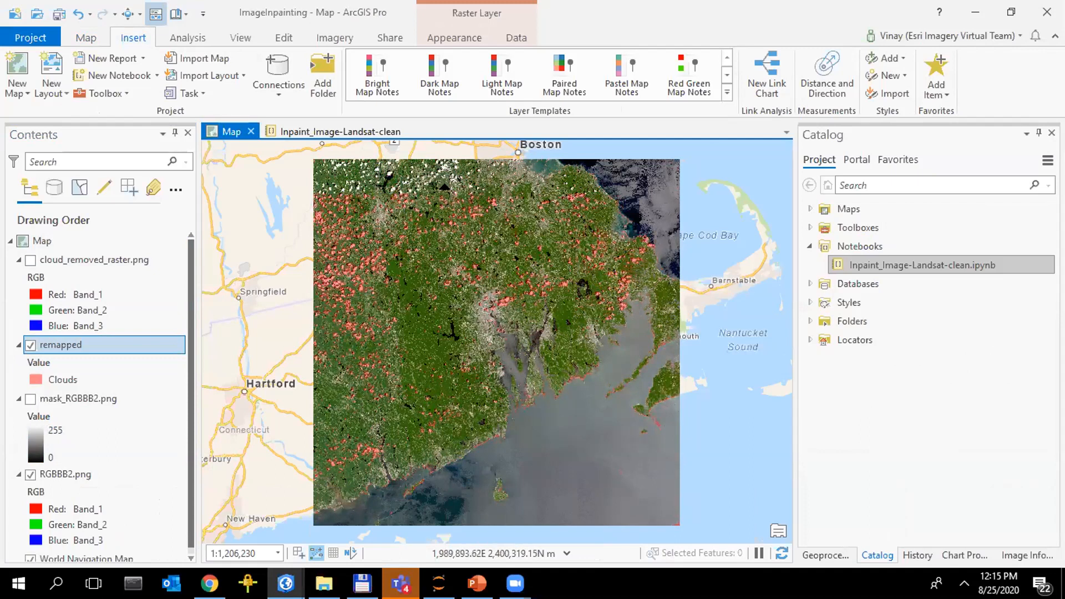
Turn on the cloud_removed_raster.png layer and view the imagery at the urban and zoomed in bookmarks
{"action": "left_click", "coordinate": [182, 16]}
{"action": "left_click", "coordinate": [311, 76]}
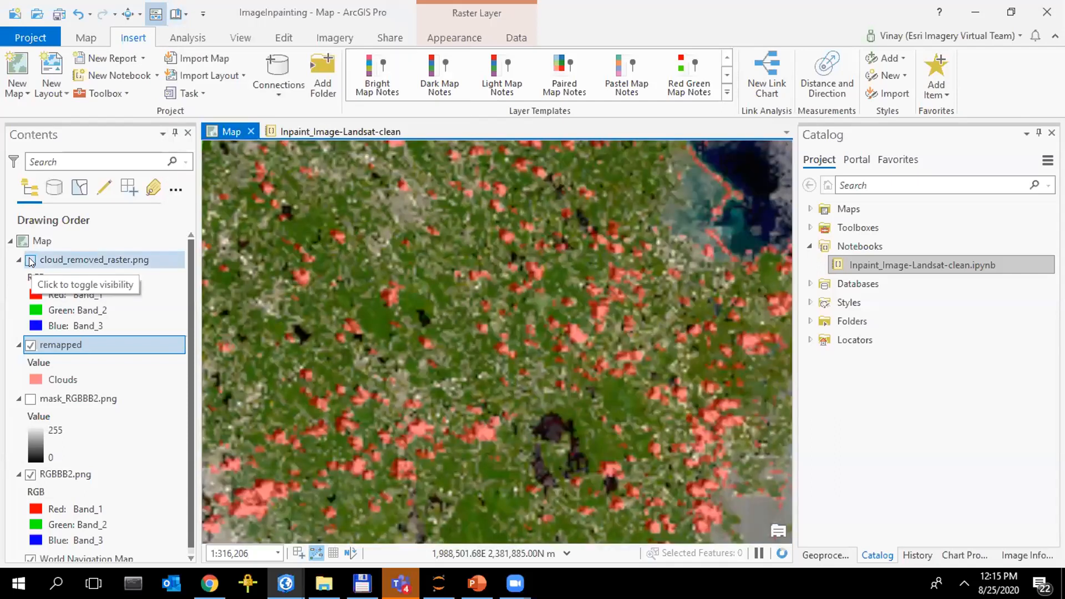
{"action": "left_click", "coordinate": [32, 261]}
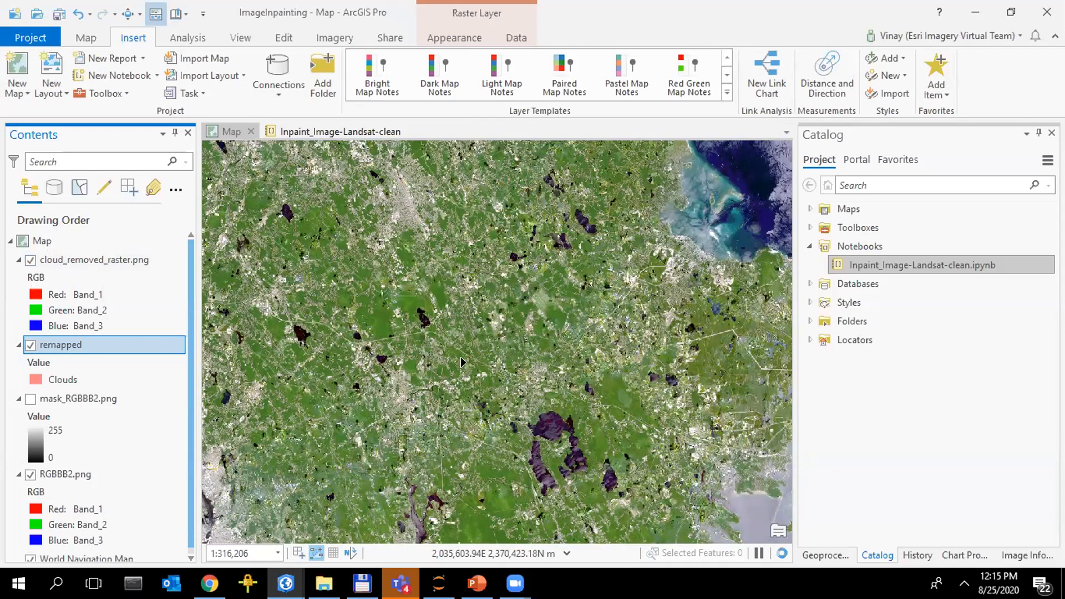
{"action": "left_click", "coordinate": [183, 15]}
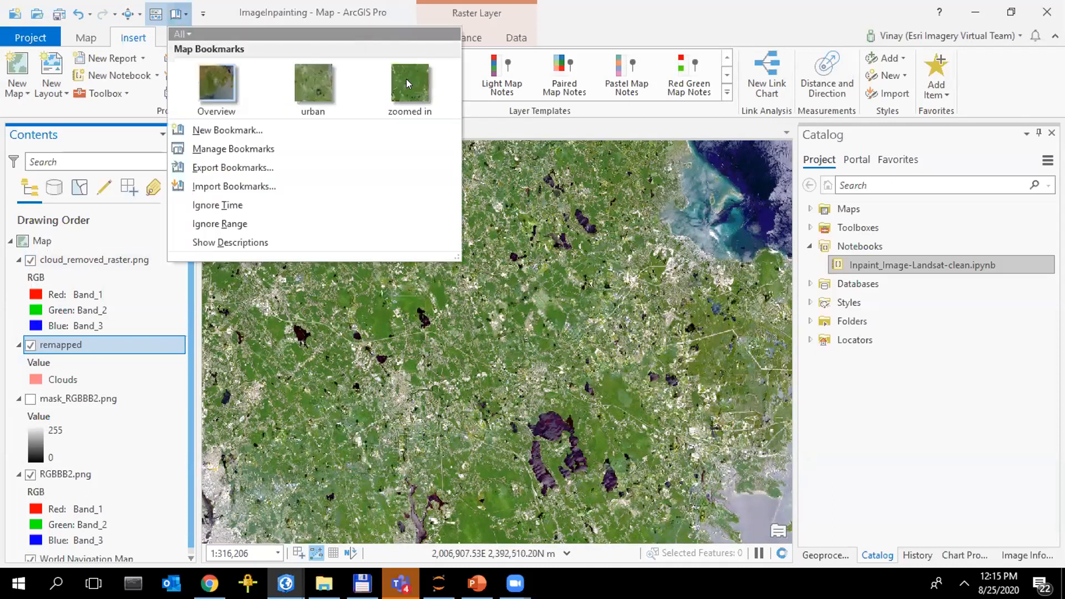
{"action": "left_click", "coordinate": [406, 79]}
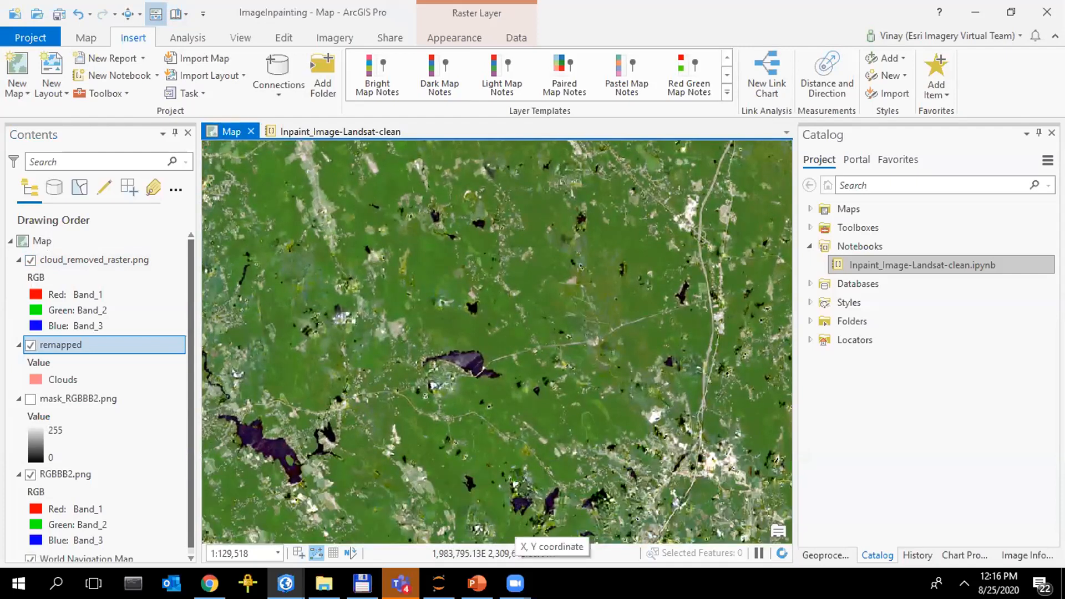
Switch to the ShipWrecks project and select the Training Samples bookmark
{"action": "mouse_move", "coordinate": [477, 582]}
{"action": "mouse_move", "coordinate": [286, 582]}
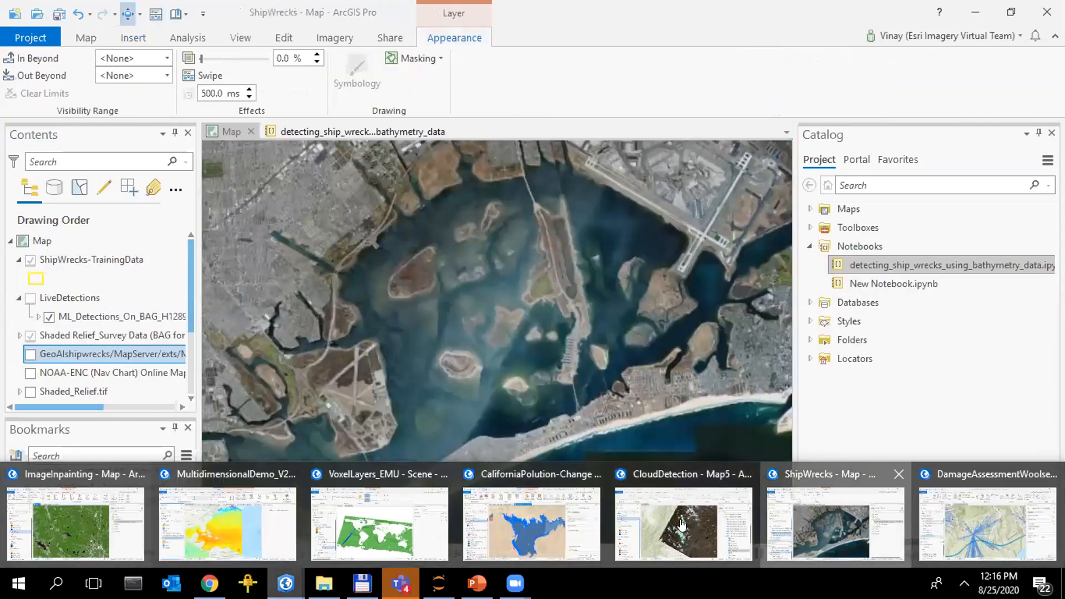
{"action": "left_click", "coordinate": [812, 518]}
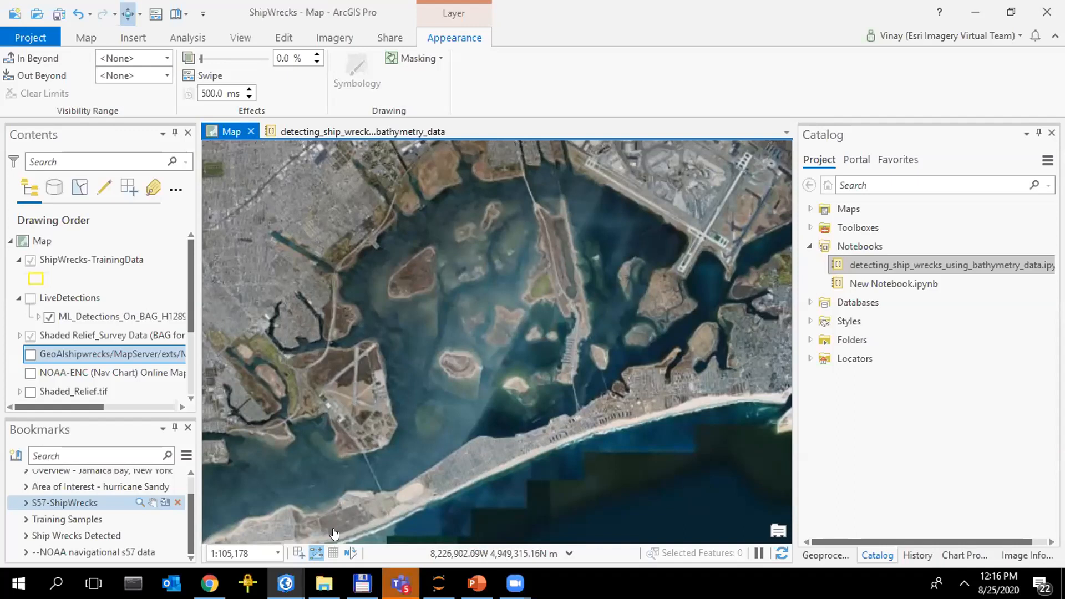
{"action": "left_click", "coordinate": [27, 520]}
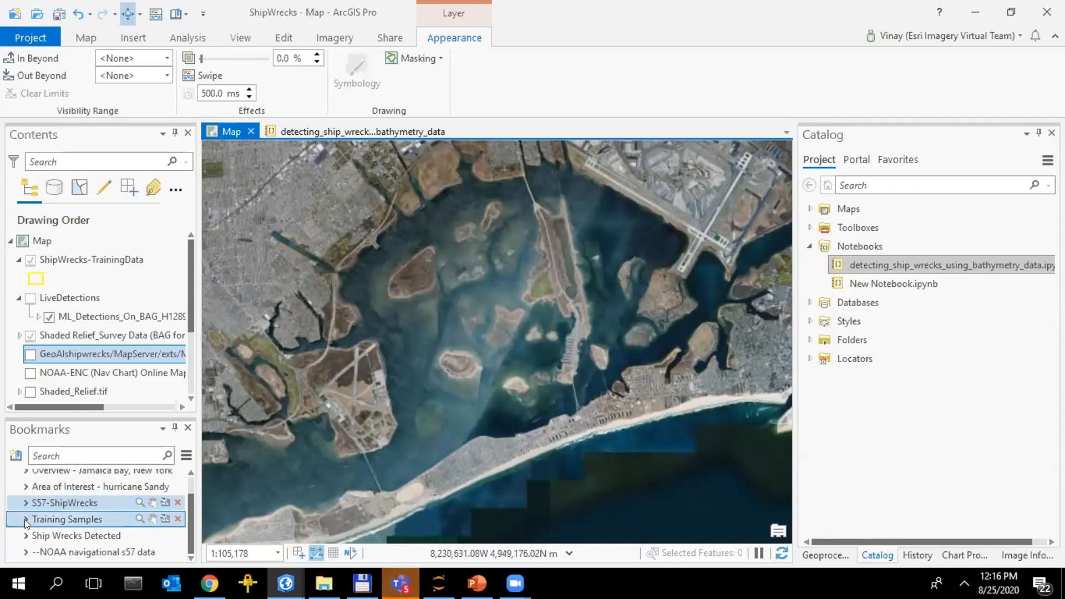
Zoom the map to the Training Samples bookmark to view the labelled shipwrecks on the bathymetry
{"action": "left_click", "coordinate": [63, 507]}
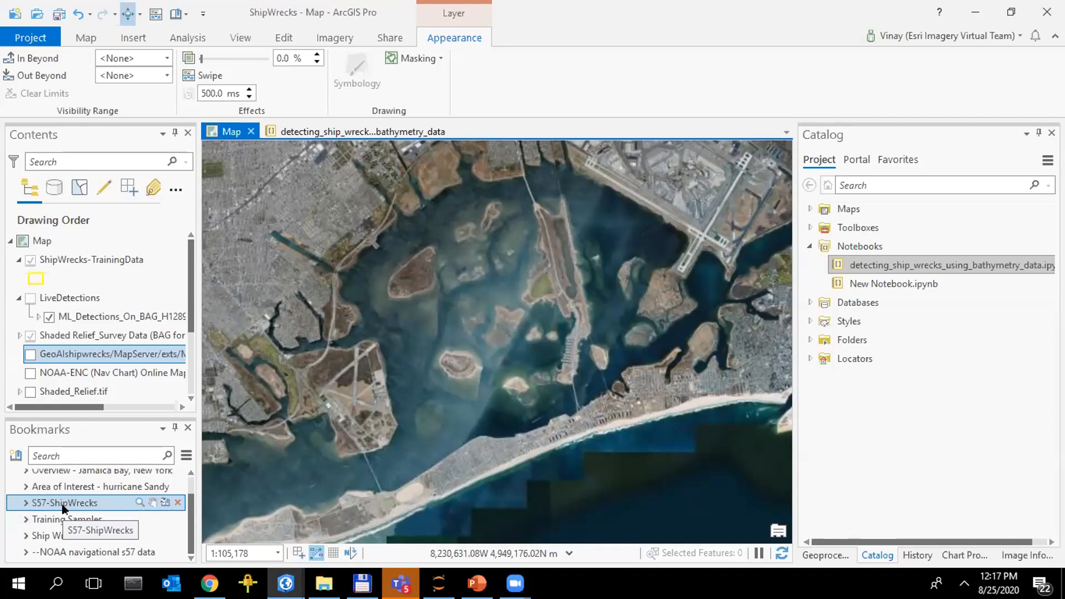
{"action": "left_click", "coordinate": [93, 520]}
{"action": "left_click", "coordinate": [92, 518]}
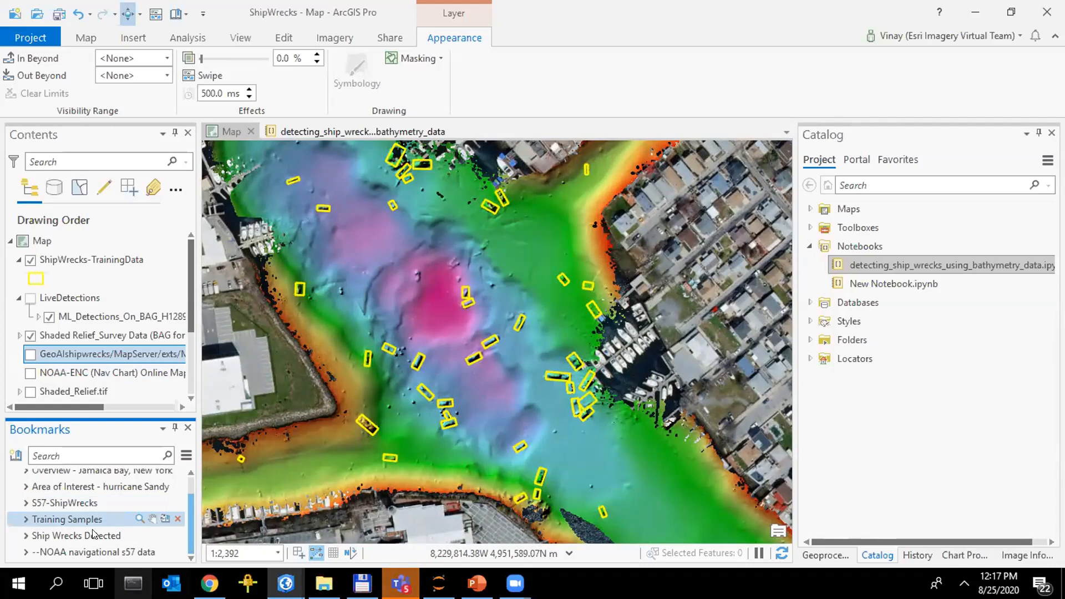
Review the detecting_ship_wrecks_using_bathymetry_data notebook from data preparation through MaskRCNN training and results to saving the model
{"action": "left_click", "coordinate": [333, 132]}
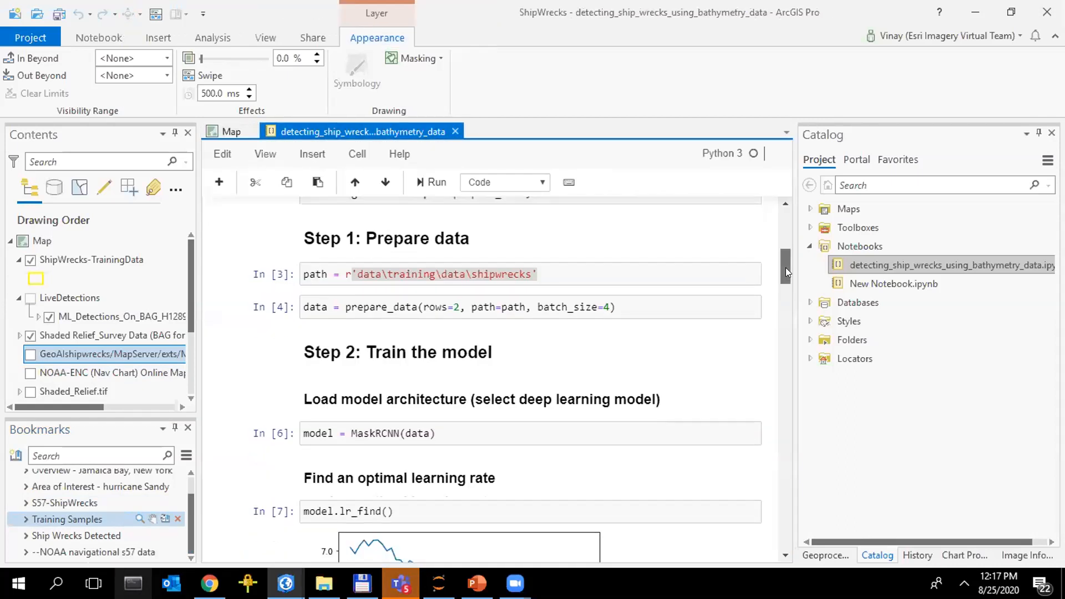
{"action": "left_click", "coordinate": [780, 303]}
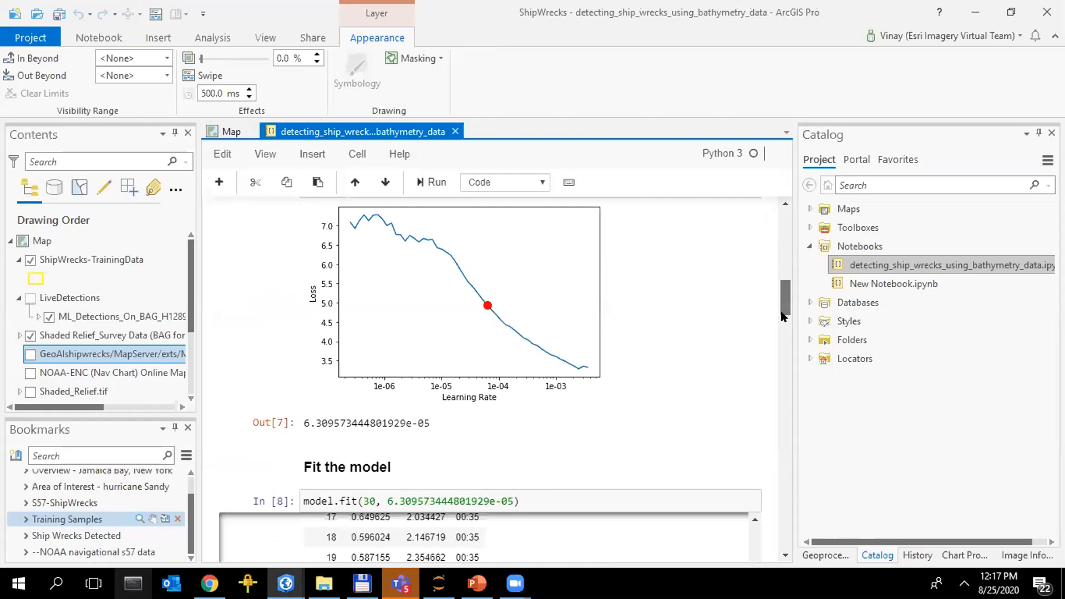
{"action": "scroll", "coordinate": [785, 317], "scroll_direction": "down", "scroll_amount": 3}
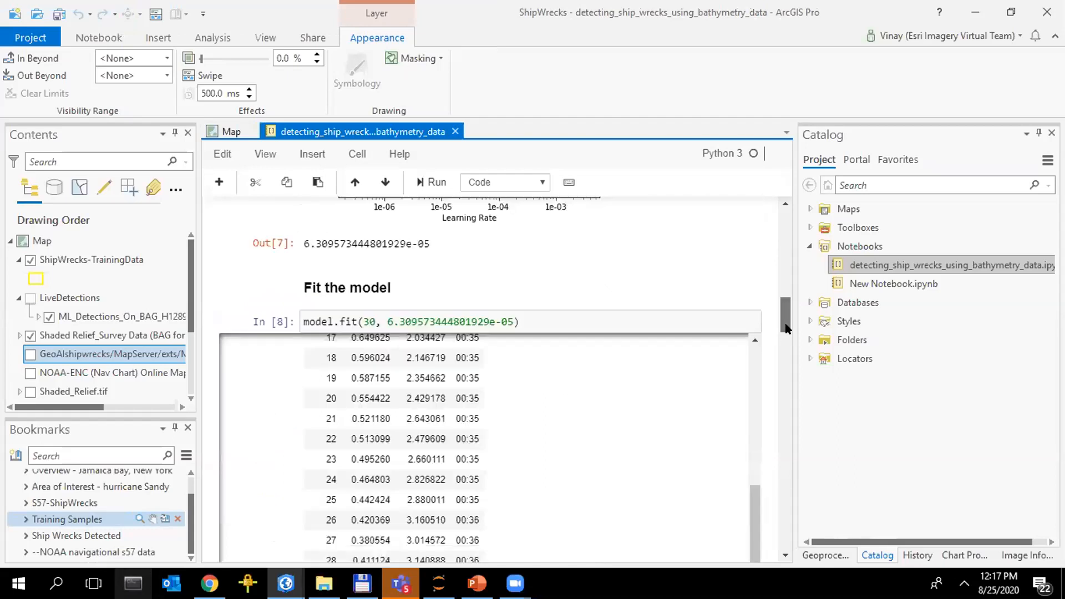
{"action": "left_click_drag", "start_coordinate": [787, 327], "coordinate": [781, 351]}
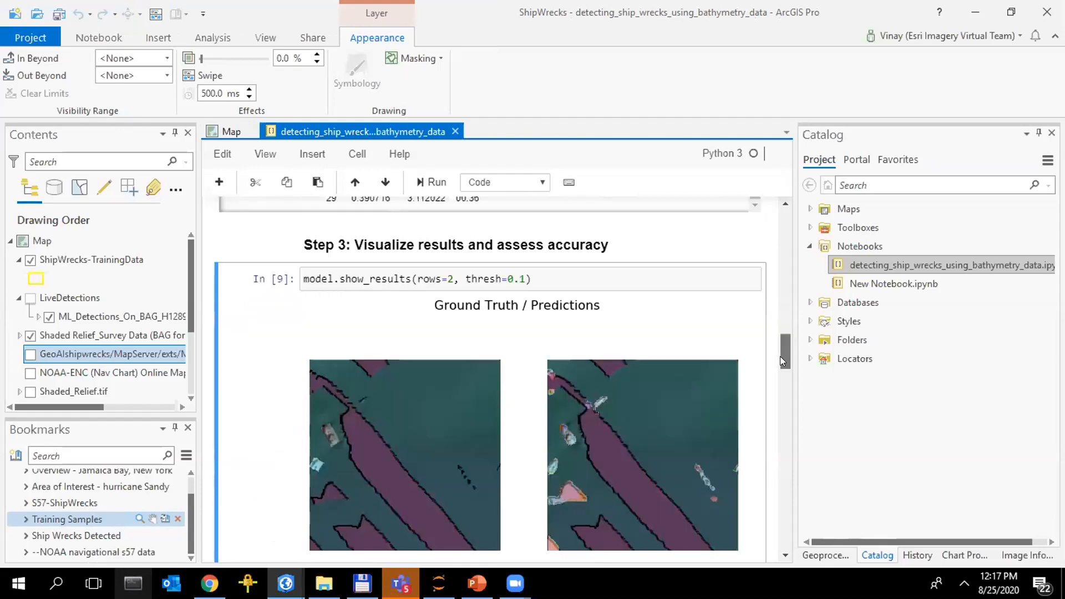
{"action": "scroll", "coordinate": [780, 361], "scroll_direction": "down", "scroll_amount": 1}
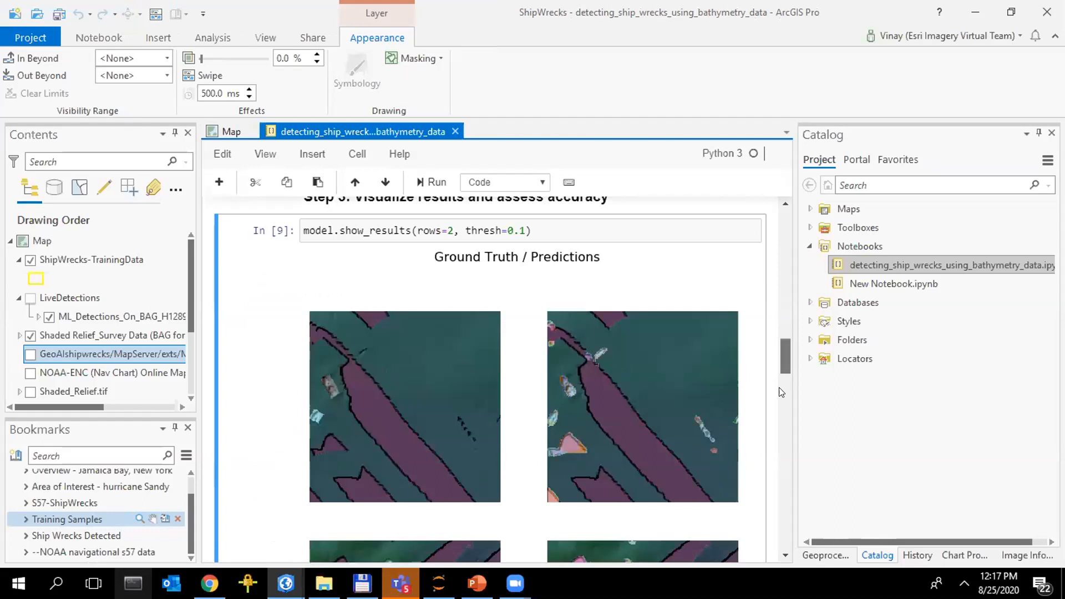
{"action": "scroll", "coordinate": [783, 410], "scroll_direction": "down", "scroll_amount": 6}
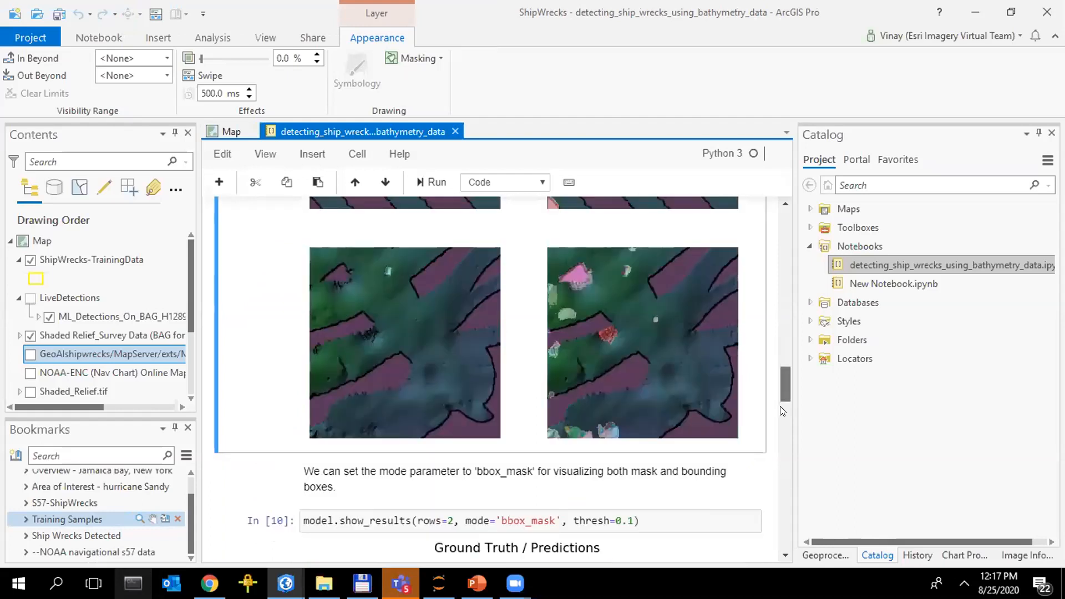
{"action": "scroll", "coordinate": [782, 410], "scroll_direction": "down", "scroll_amount": 6}
{"action": "left_click_drag", "start_coordinate": [780, 424], "coordinate": [780, 450]}
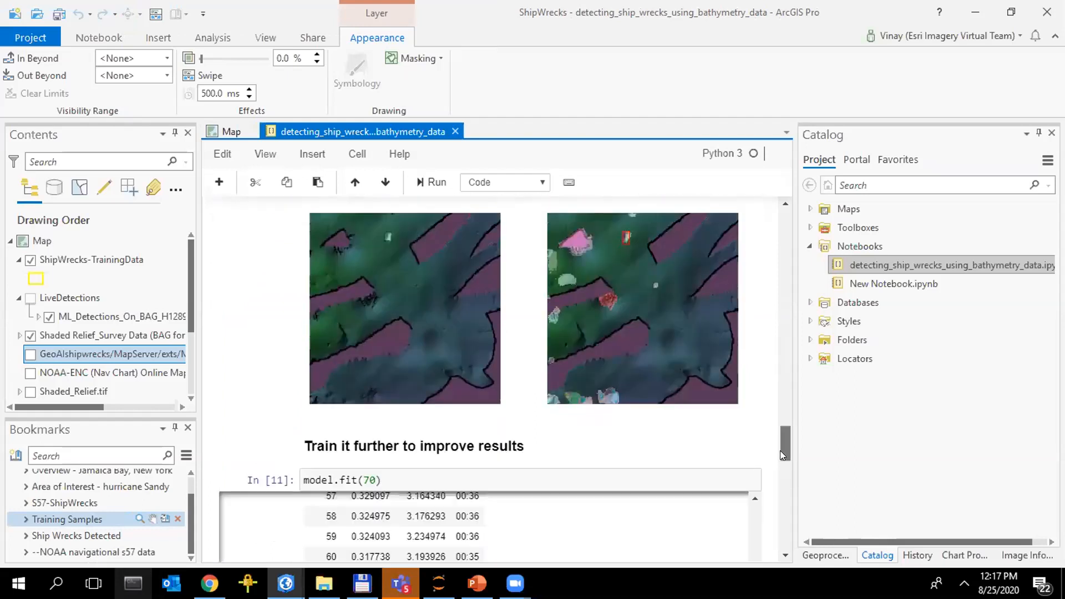
{"action": "scroll", "coordinate": [780, 452], "scroll_direction": "down", "scroll_amount": 2}
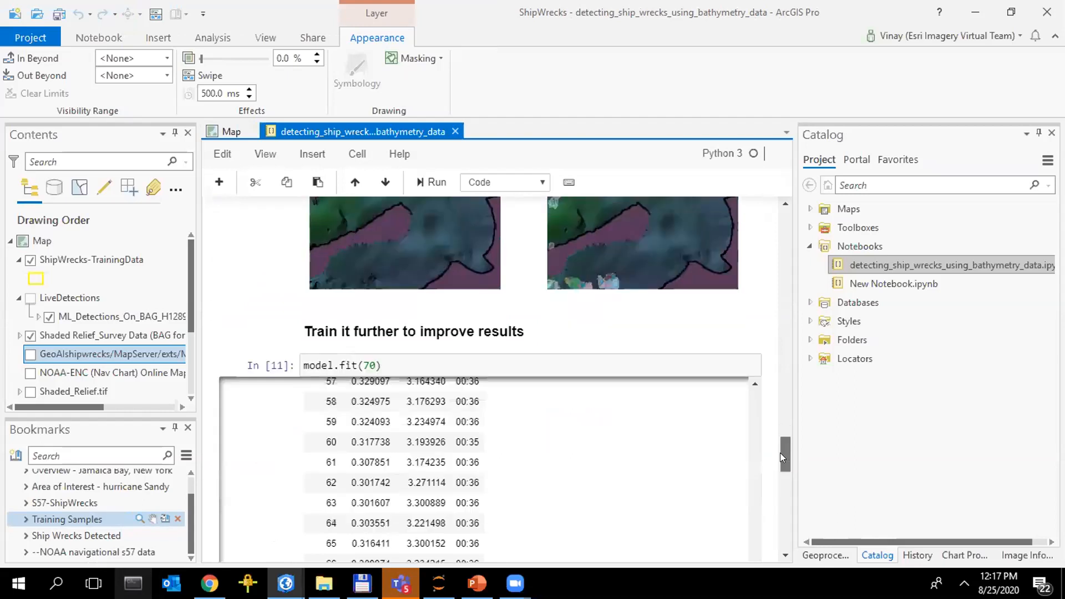
{"action": "scroll", "coordinate": [785, 463], "scroll_direction": "down", "scroll_amount": 1}
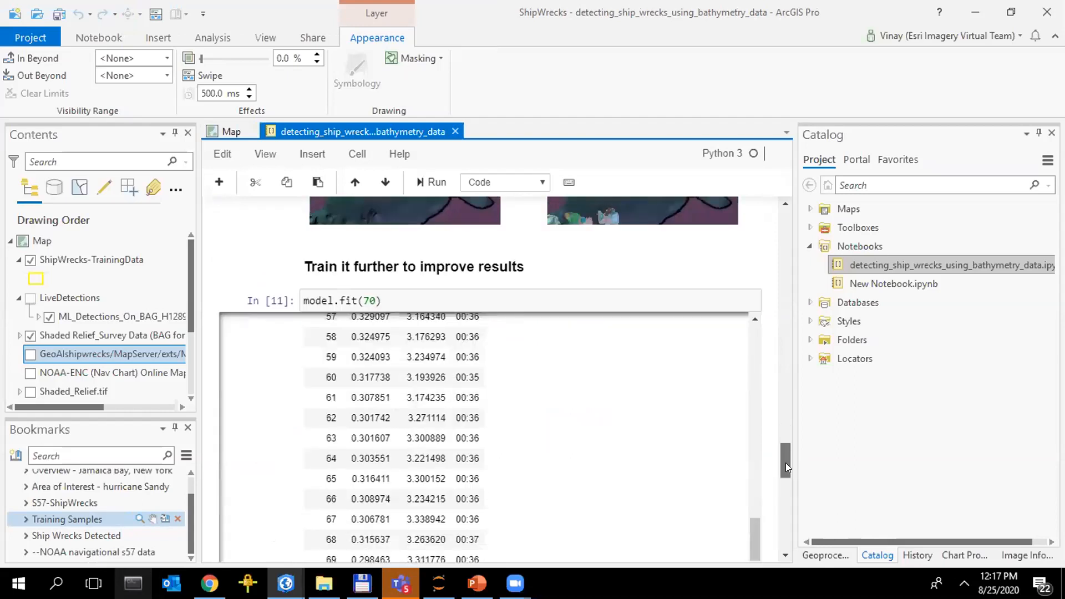
{"action": "scroll", "coordinate": [783, 461], "scroll_direction": "down", "scroll_amount": 3}
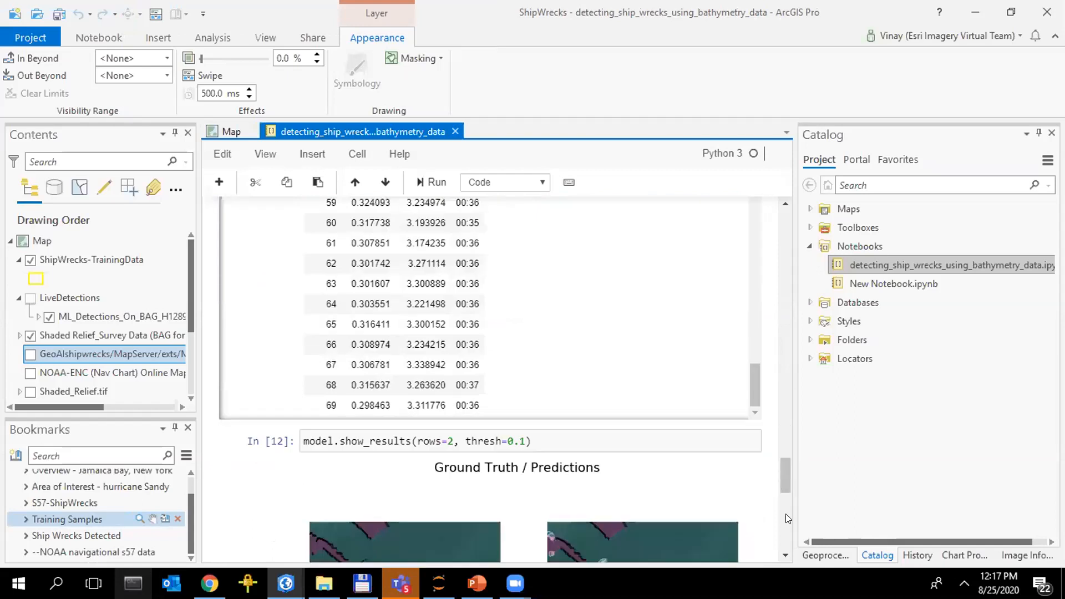
{"action": "scroll", "coordinate": [786, 519], "scroll_direction": "down", "scroll_amount": 5}
{"action": "scroll", "coordinate": [791, 533], "scroll_direction": "down", "scroll_amount": 3}
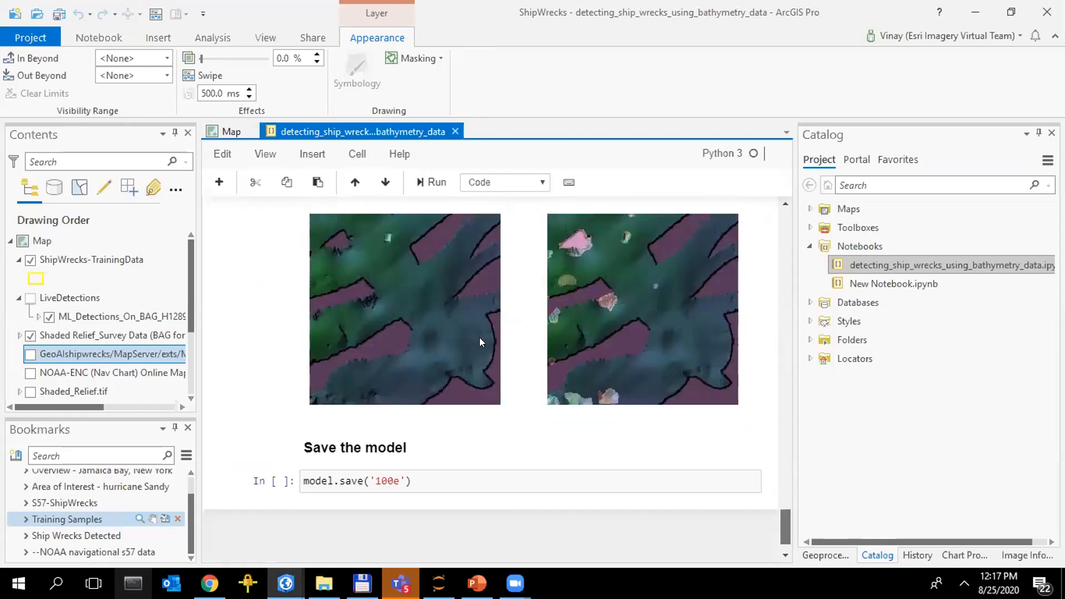
{"action": "scroll", "coordinate": [479, 342], "scroll_direction": "down", "scroll_amount": 1}
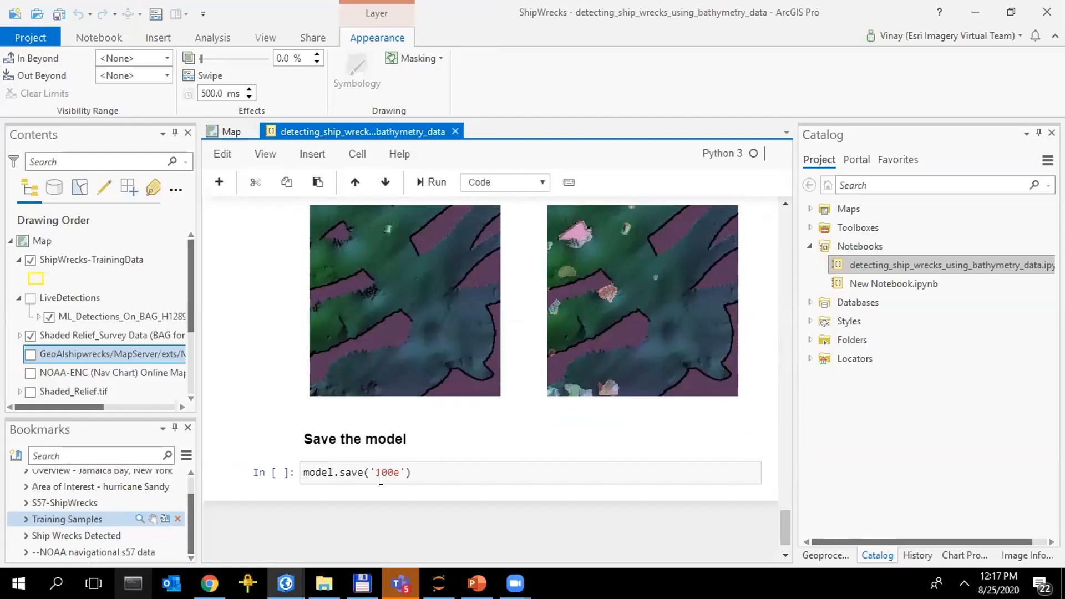
Return to the map, zoom to the Ship Wrecks Detected bookmark and turn on the LiveDetections group
{"action": "left_click", "coordinate": [227, 131]}
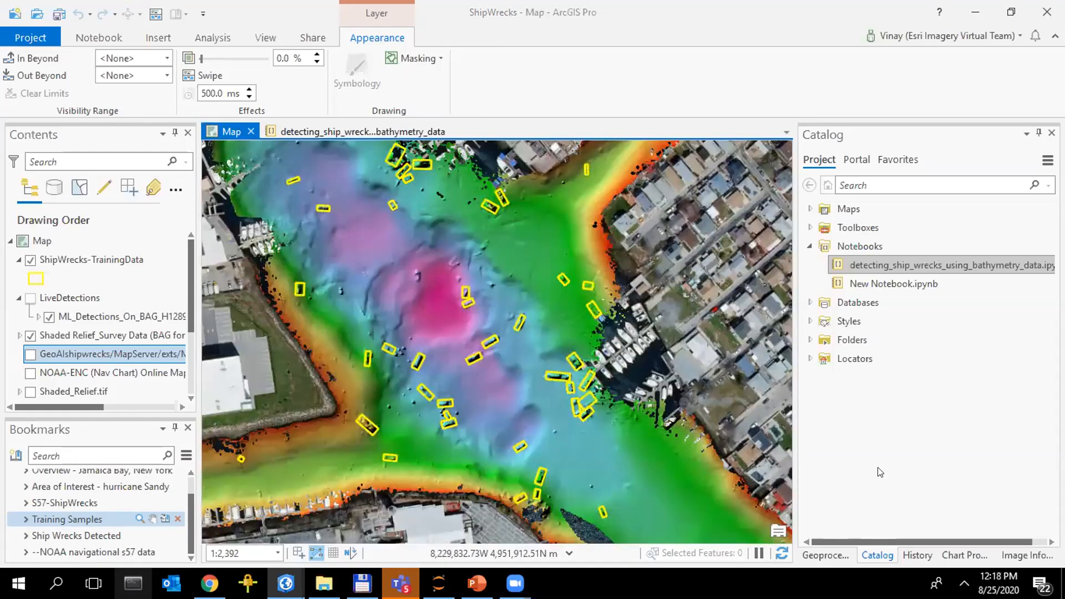
{"action": "left_click", "coordinate": [57, 536]}
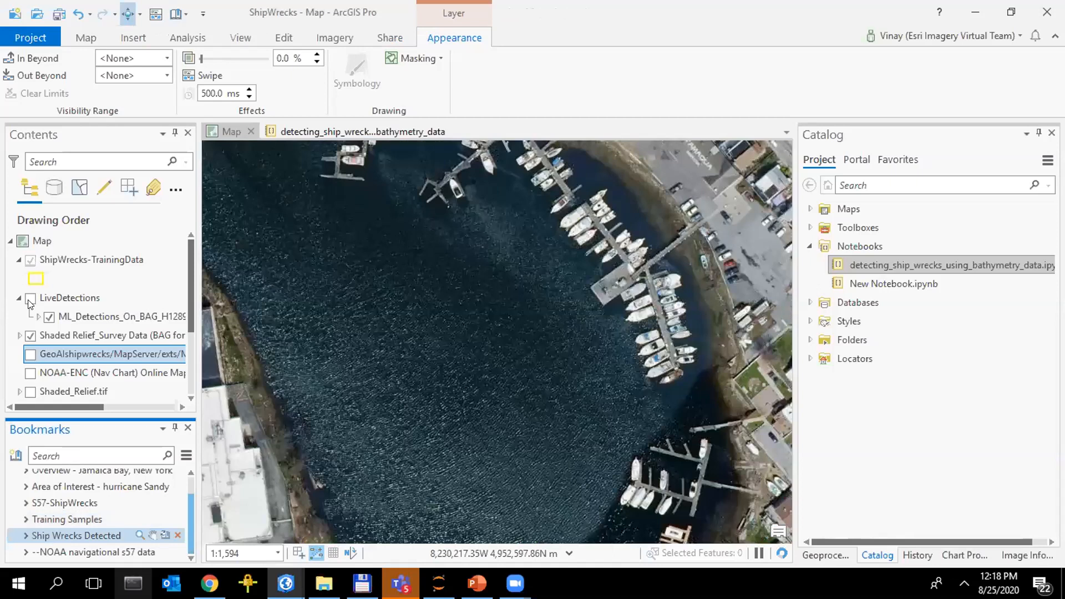
{"action": "left_click", "coordinate": [29, 300]}
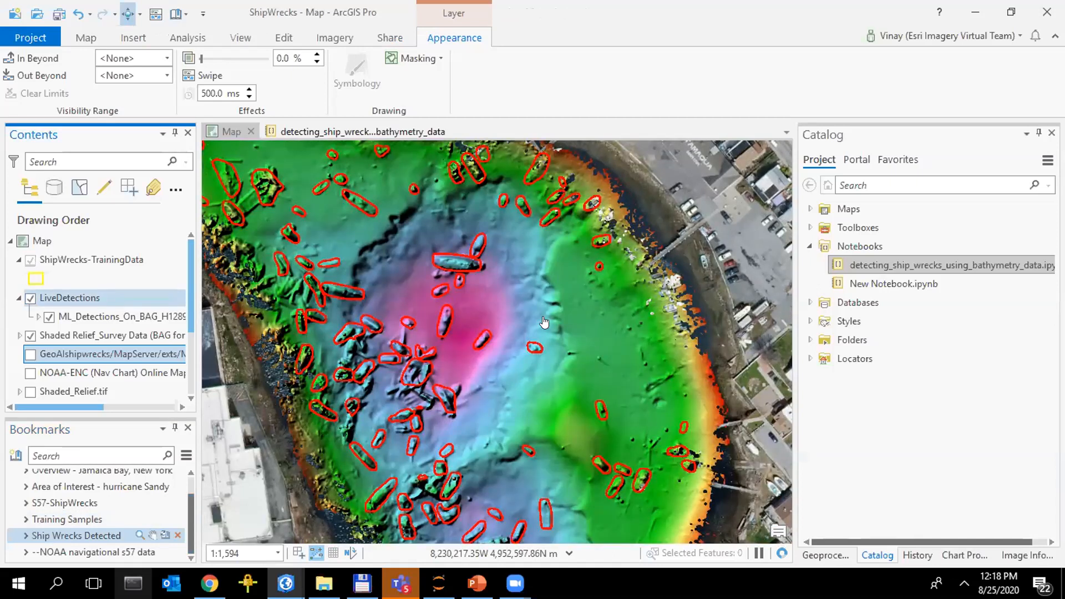
Show the NOAA-ENC (Nav Chart) layer alone by turning off LiveDetections, the Shaded Relief survey data and ShipWrecks-TrainingData
{"action": "left_click", "coordinate": [29, 299]}
{"action": "left_click", "coordinate": [30, 338]}
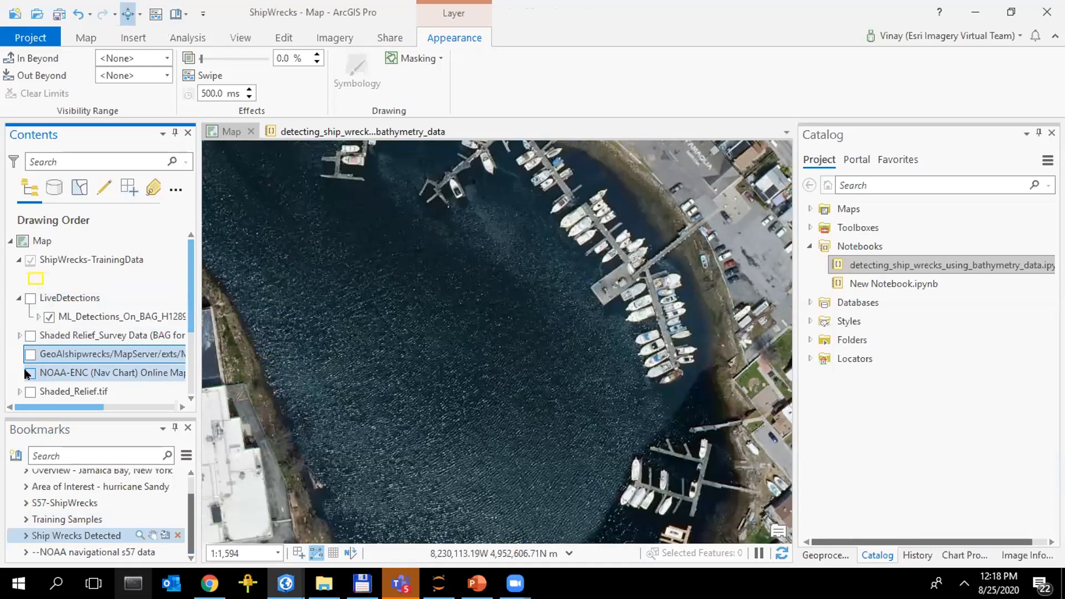
{"action": "left_click", "coordinate": [27, 375]}
{"action": "key", "text": "space"}
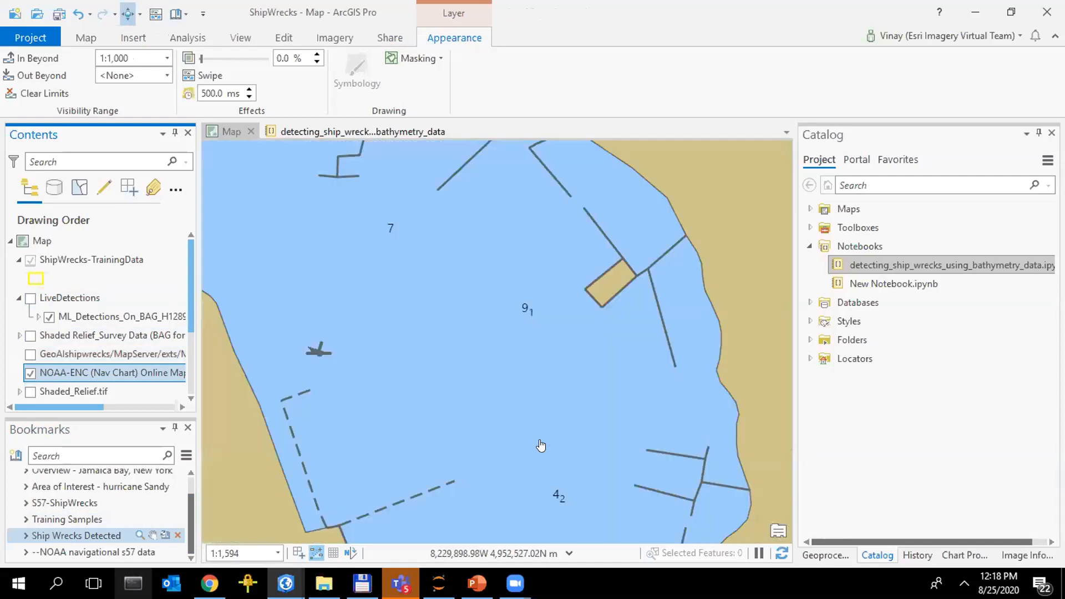
{"action": "scroll", "coordinate": [541, 445], "scroll_direction": "down", "scroll_amount": 2}
{"action": "left_click", "coordinate": [43, 265]}
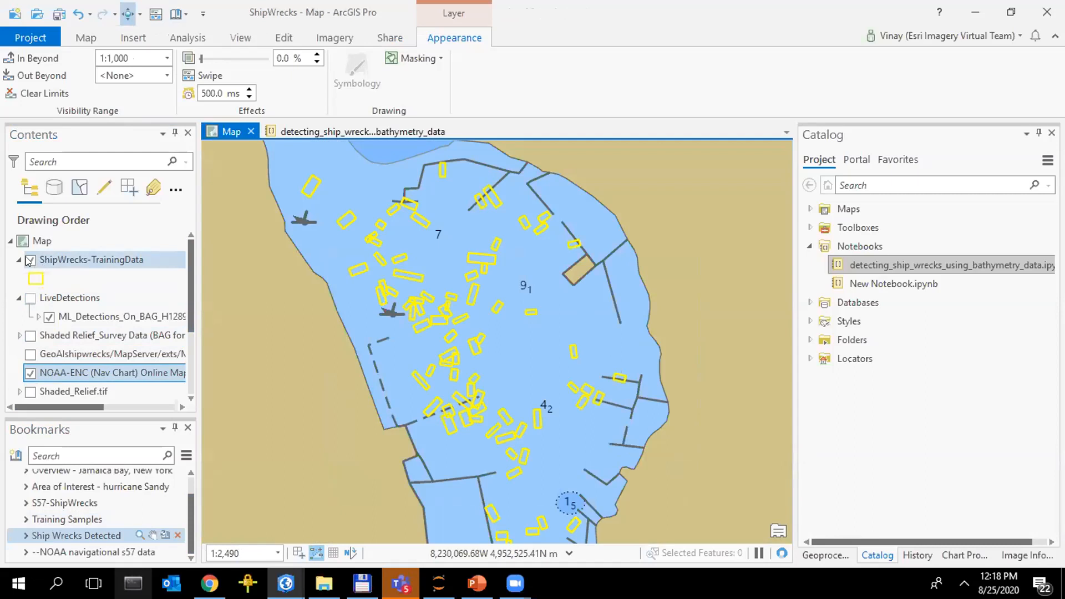
{"action": "left_click", "coordinate": [31, 260]}
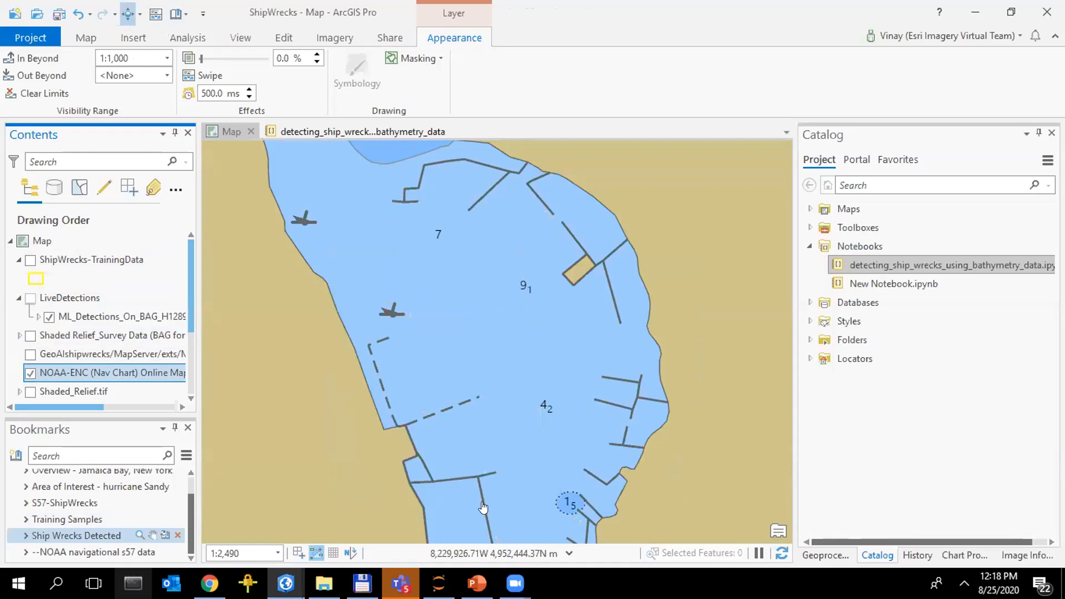
{"action": "left_click_drag", "start_coordinate": [483, 508], "coordinate": [469, 449]}
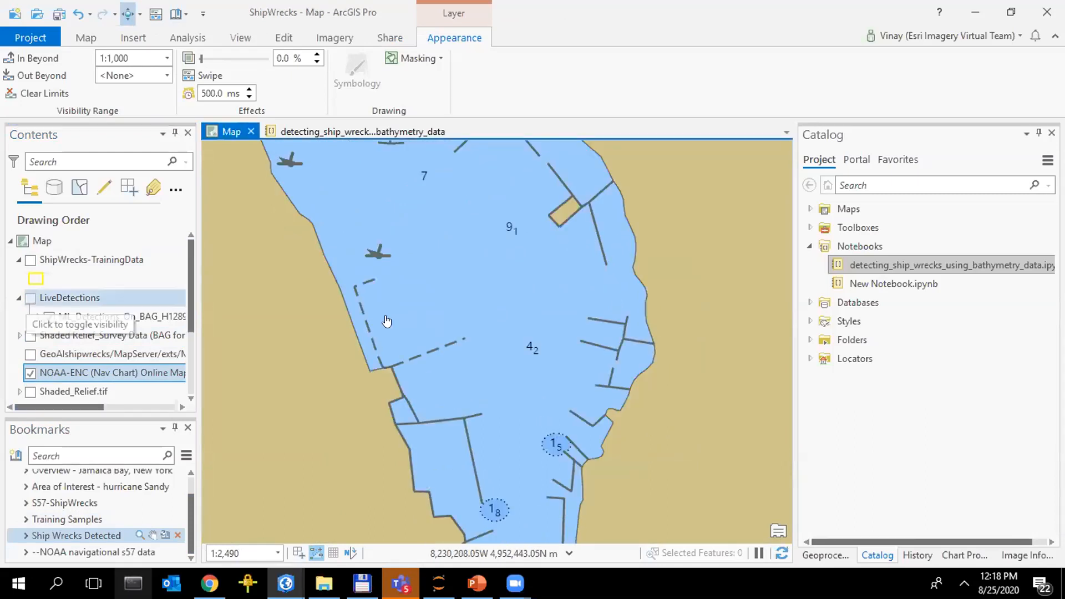
Turn on the GeoAIshipwrecks map service layer and swipe it over the nav chart to compare wreck symbols
{"action": "left_click", "coordinate": [31, 354]}
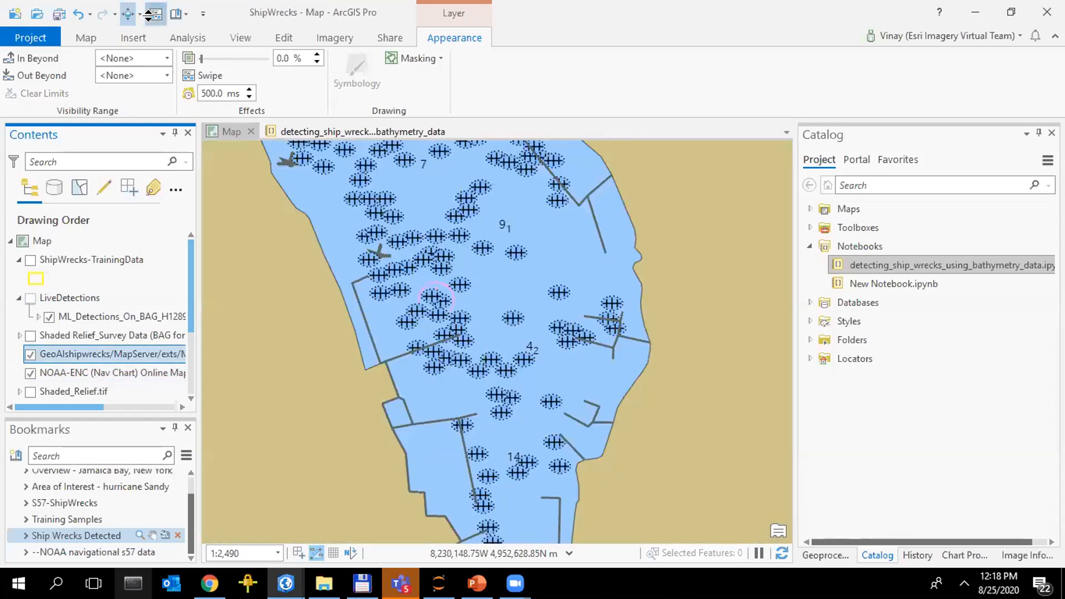
{"action": "left_click", "coordinate": [148, 16]}
{"action": "left_click_drag", "start_coordinate": [519, 527], "coordinate": [509, 533]}
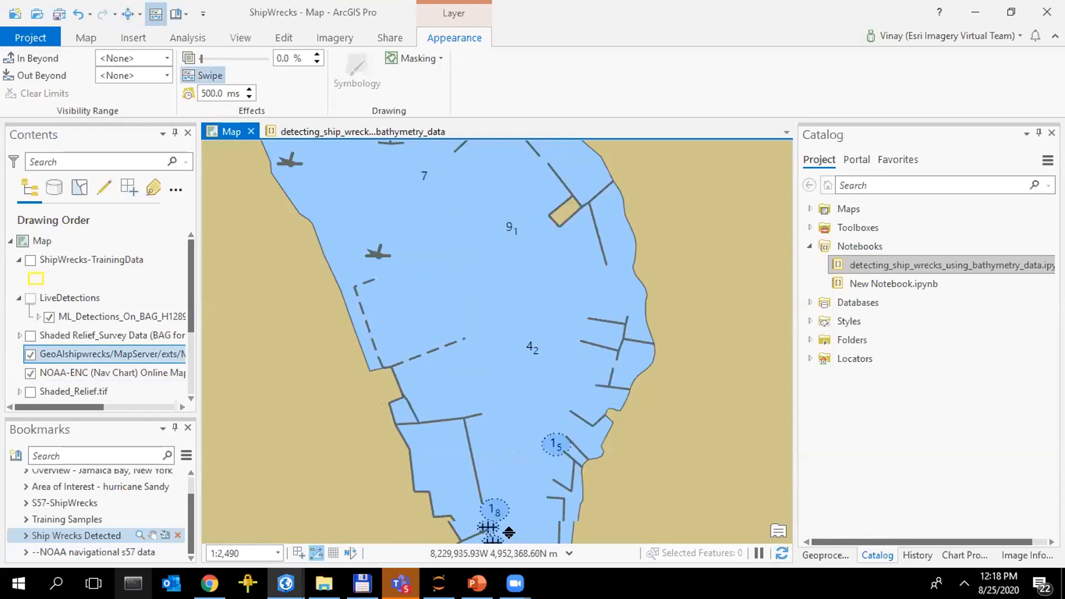
{"action": "left_click_drag", "start_coordinate": [559, 461], "coordinate": [523, 110]}
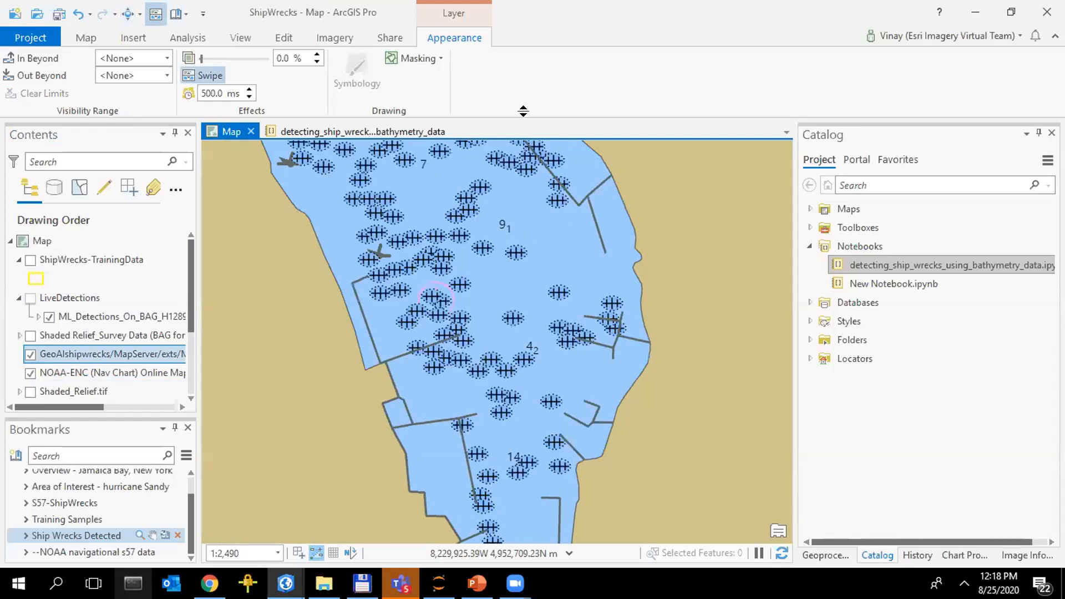
{"action": "left_click_drag", "start_coordinate": [475, 441], "coordinate": [478, 196]}
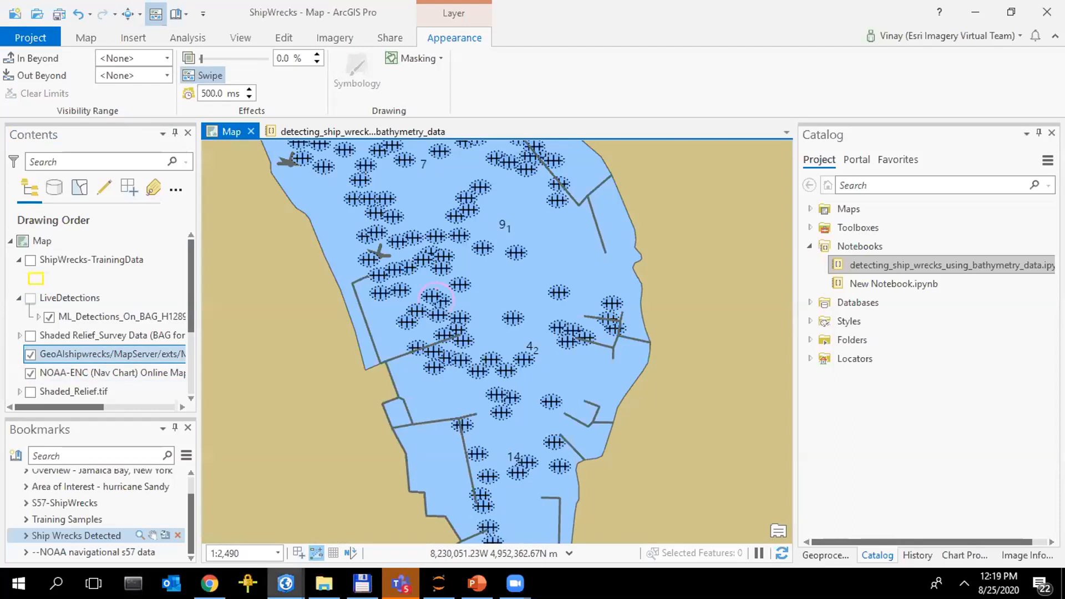
Switch to the PowerPoint presentation, start the slide show from the current Demo slide and advance to the next slide
{"action": "mouse_move", "coordinate": [324, 584]}
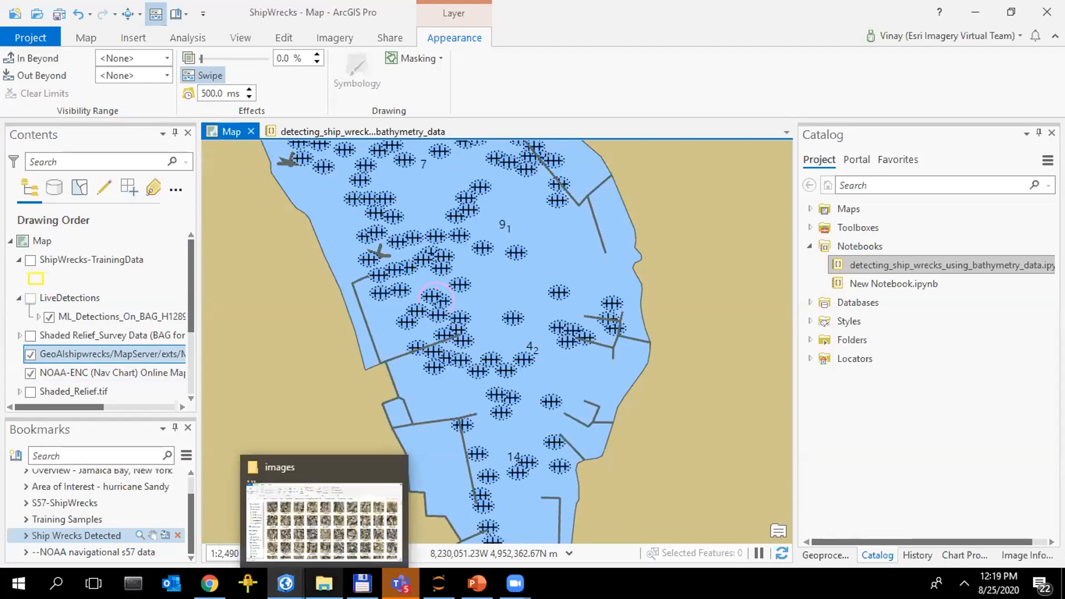
{"action": "mouse_move", "coordinate": [514, 584]}
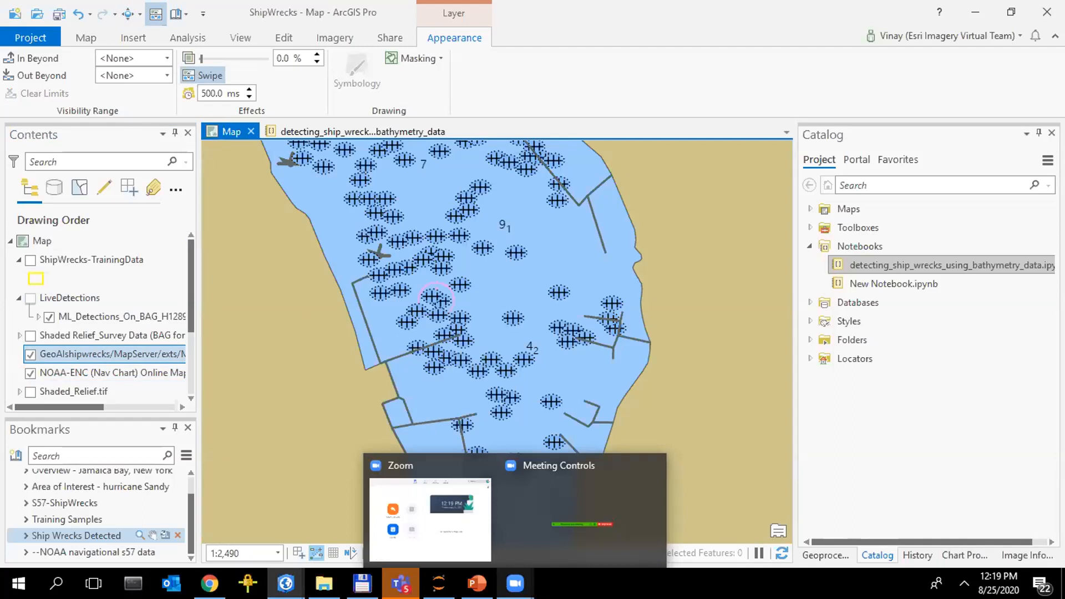
{"action": "left_click", "coordinate": [482, 554]}
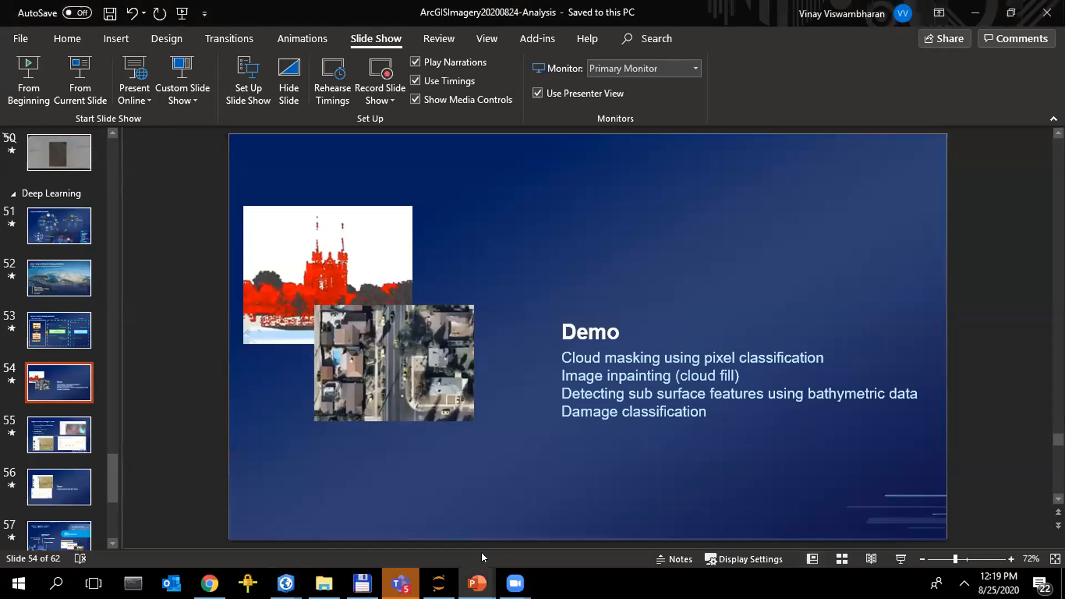
{"action": "key", "text": "shift+F5"}
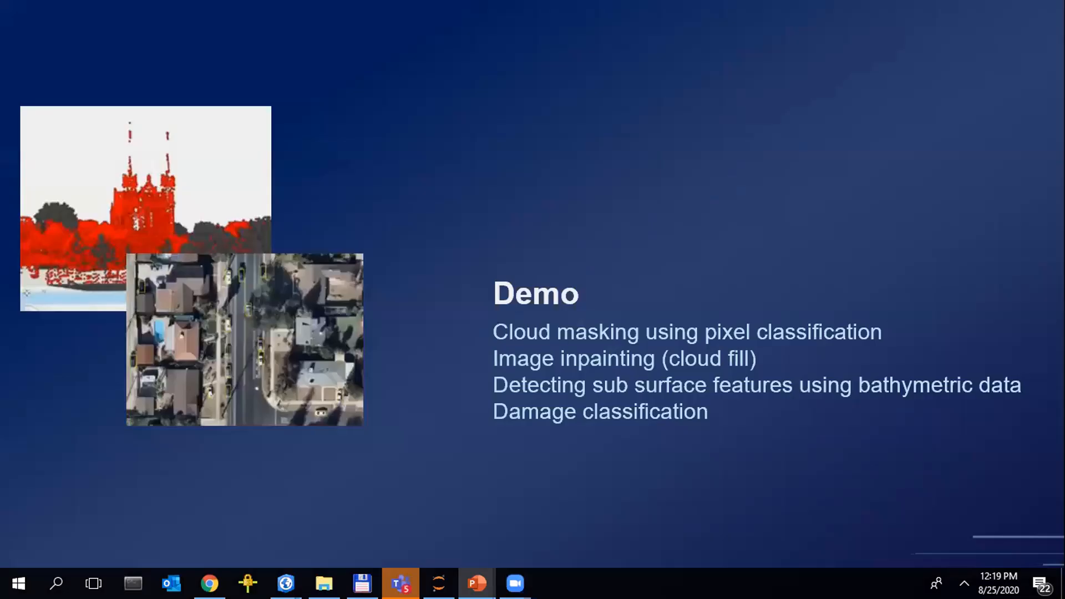
{"action": "key", "text": "Right"}
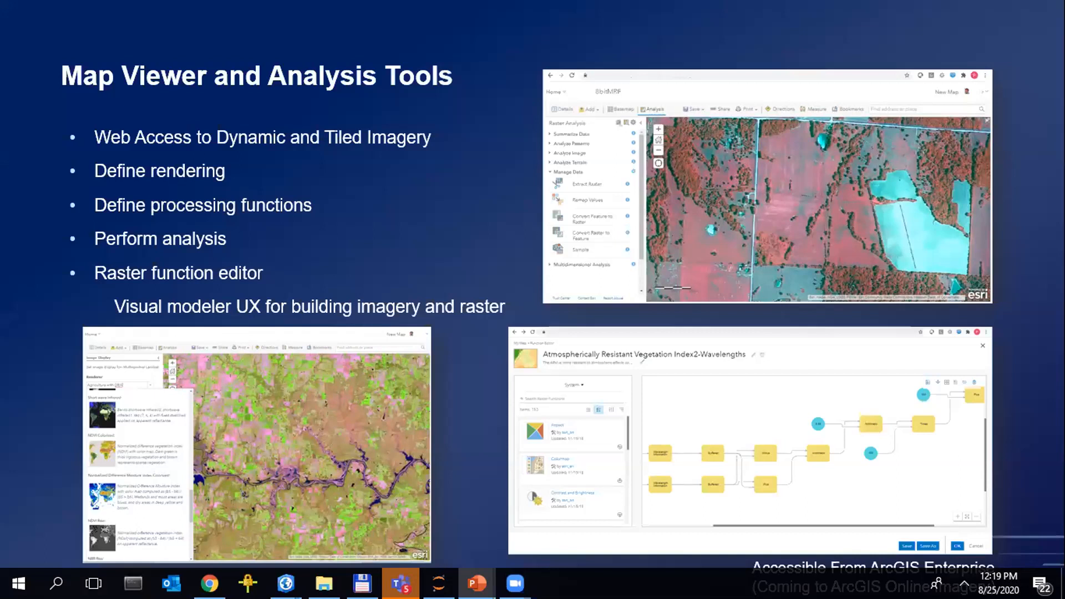